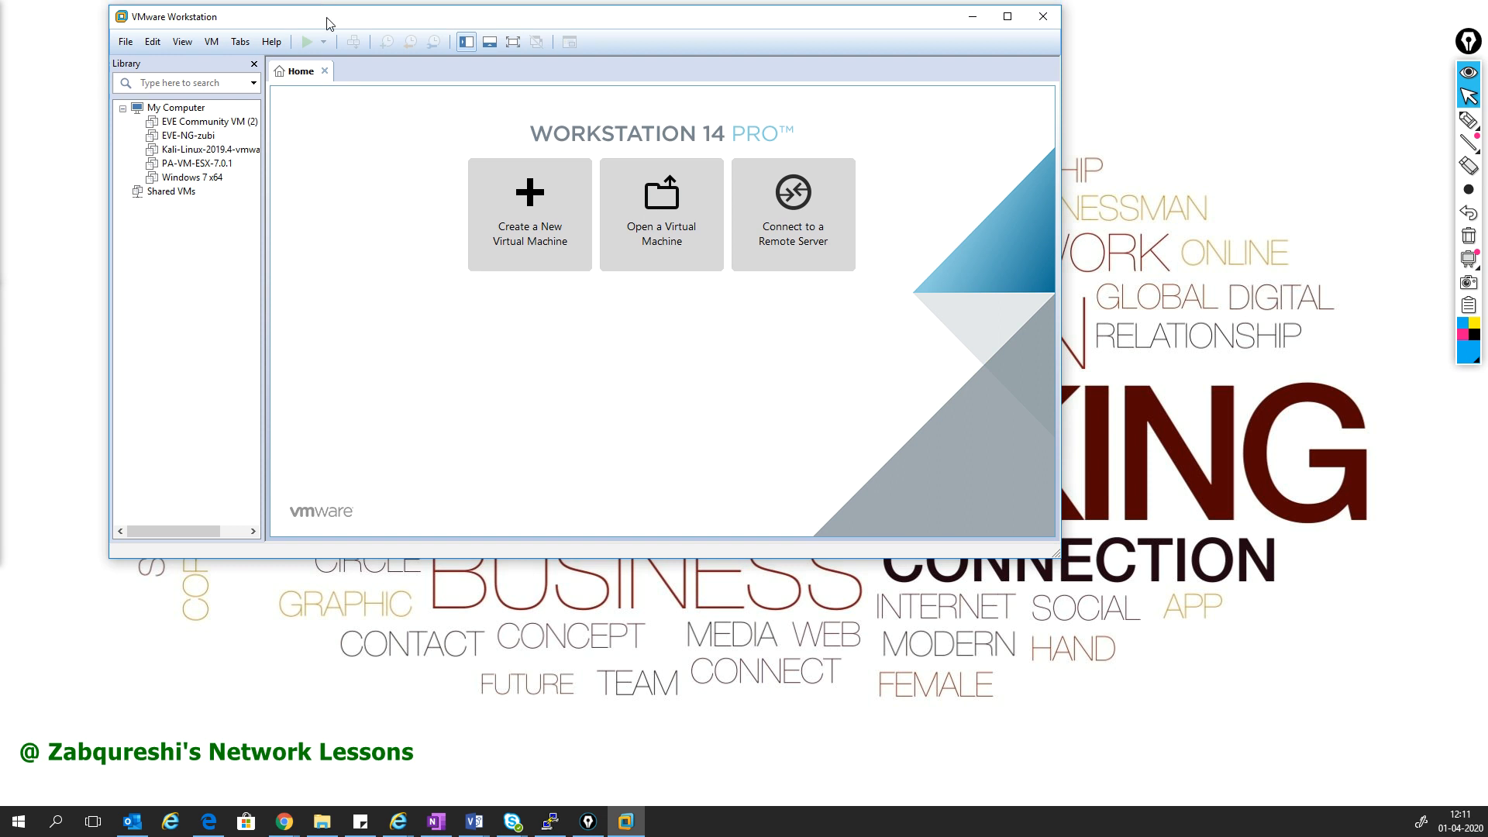
- Enlarge the VMware Workstation 14 Pro window slightly from its bottom-right corner
drag(1057, 574, 1070, 602)
click(273, 65)
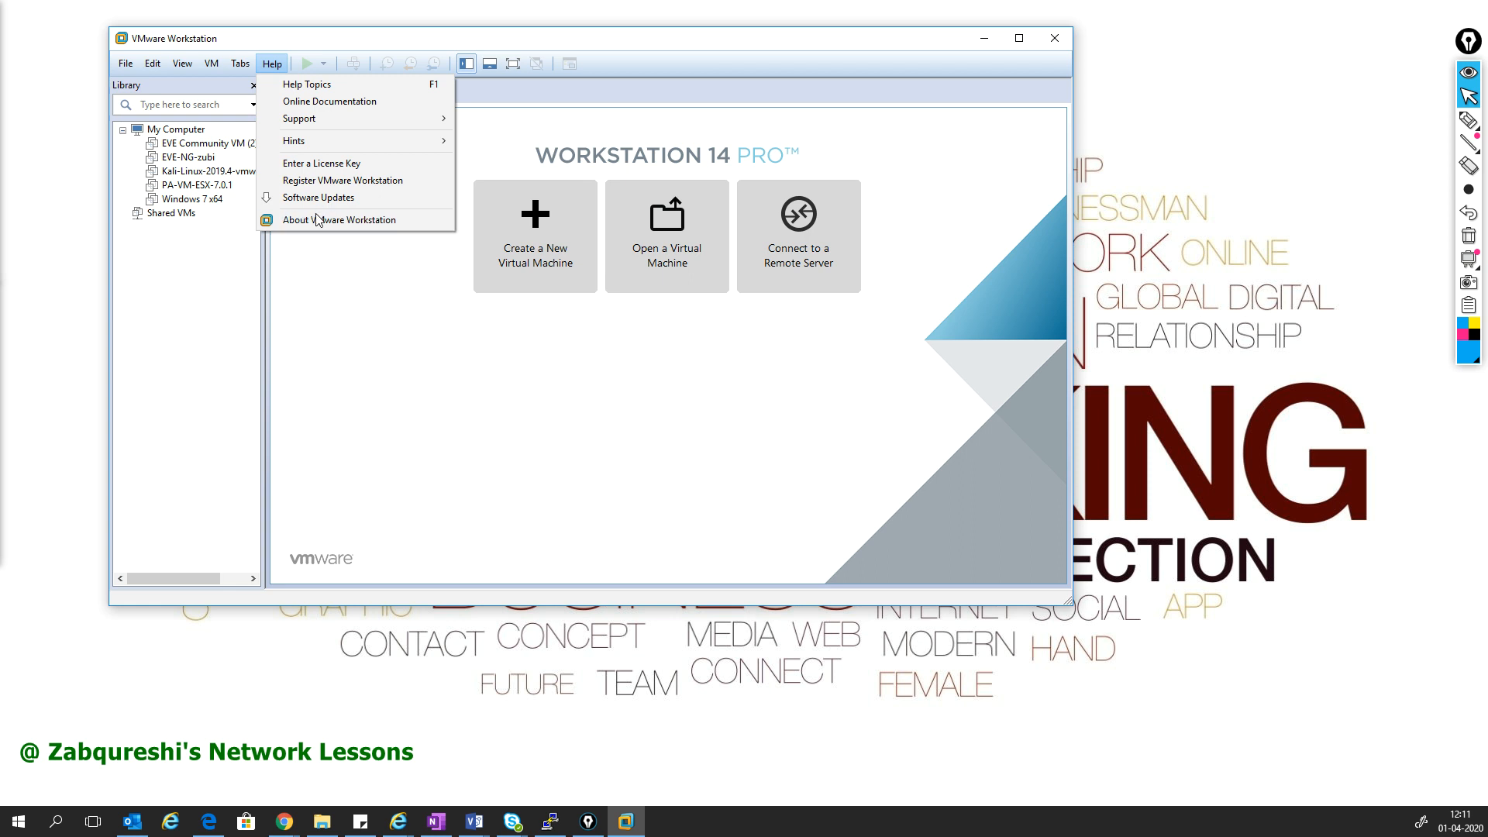
click(317, 220)
click(463, 205)
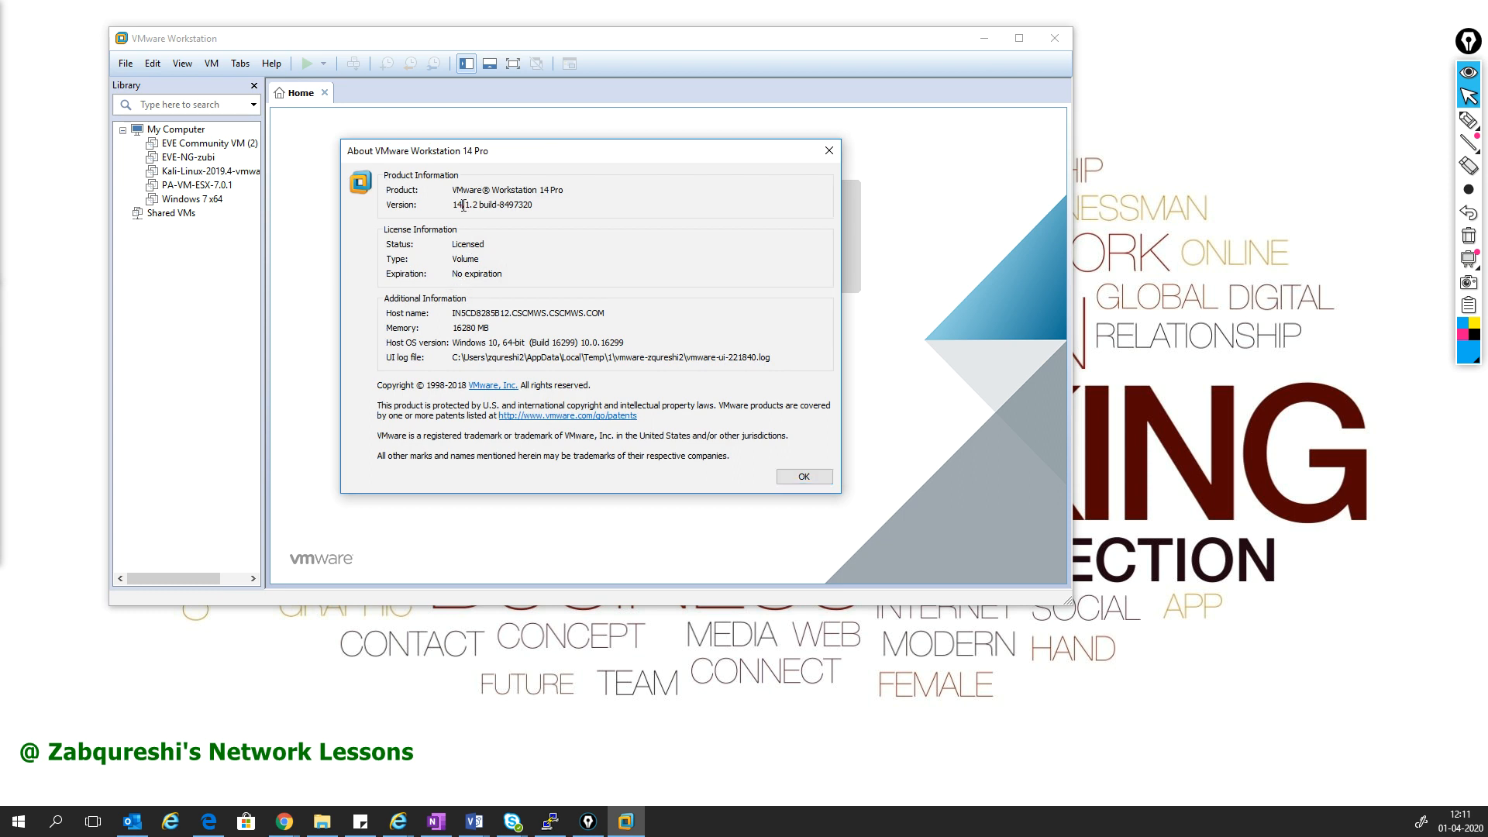
click(806, 478)
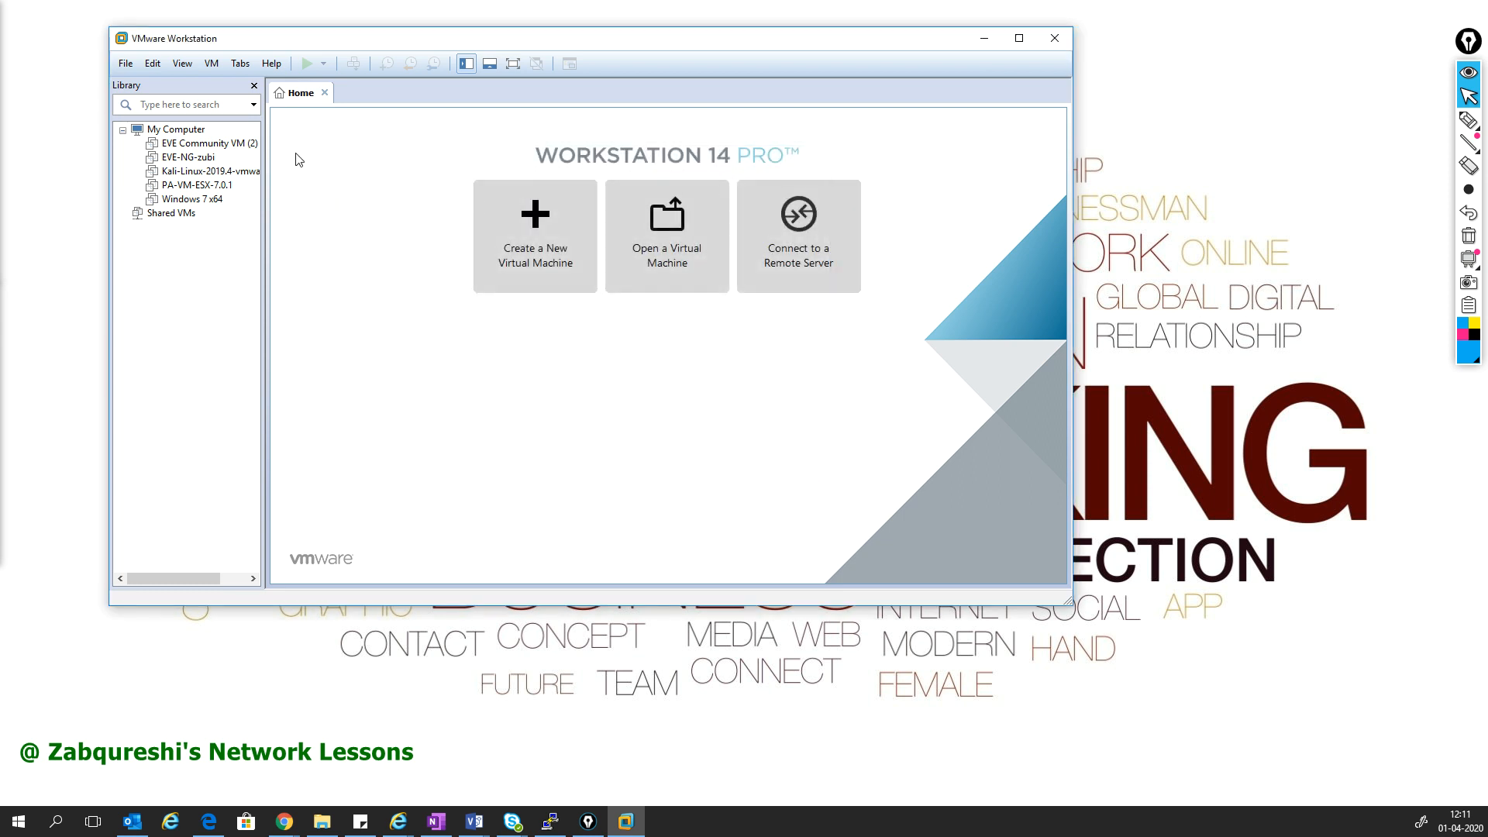
mouse_move(284, 823)
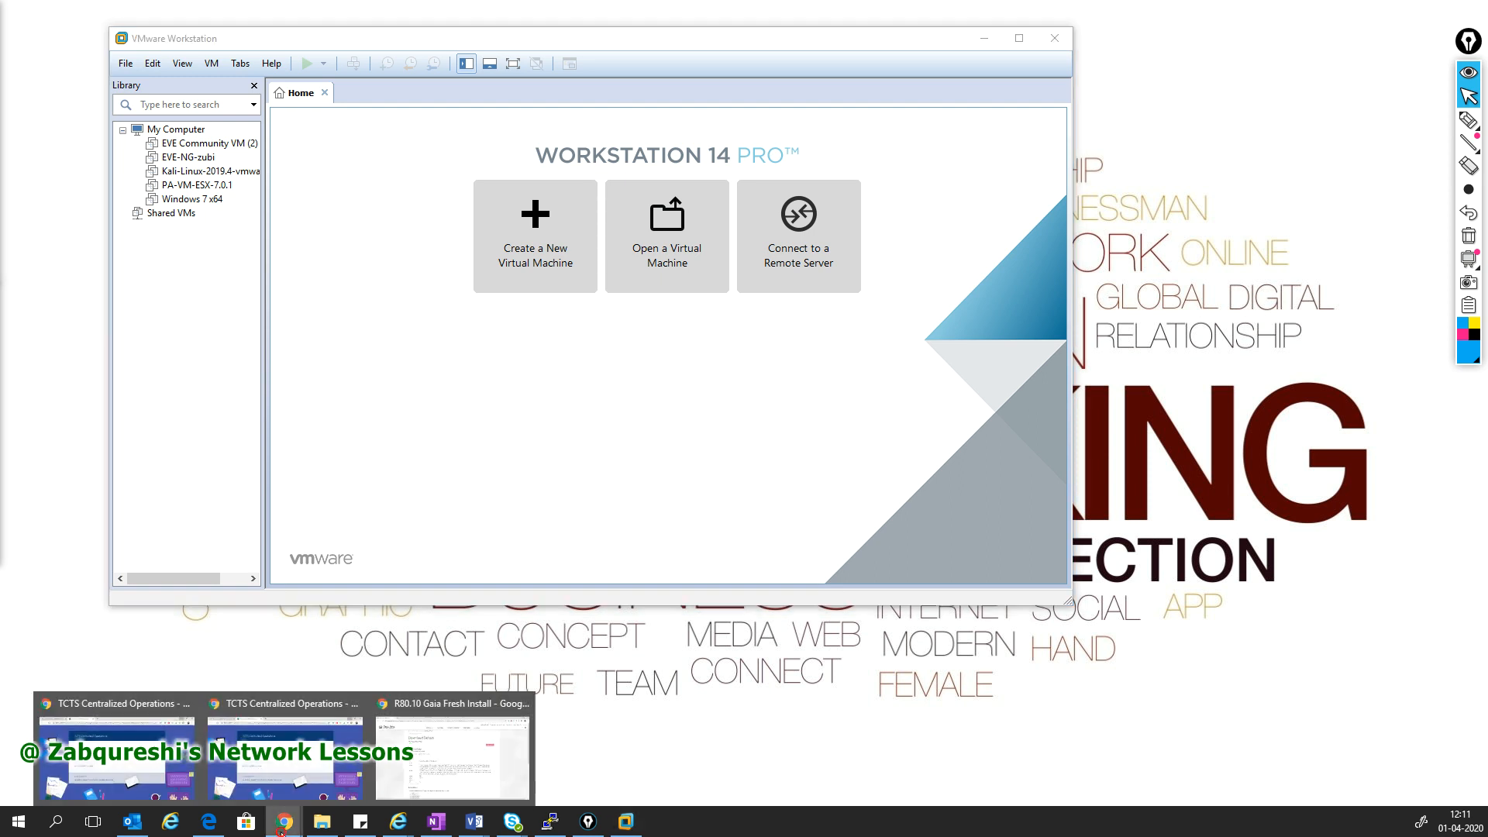
- Copy the web address of the R80.10 Gaia Fresh Install Download Details page in Chrome
click(459, 750)
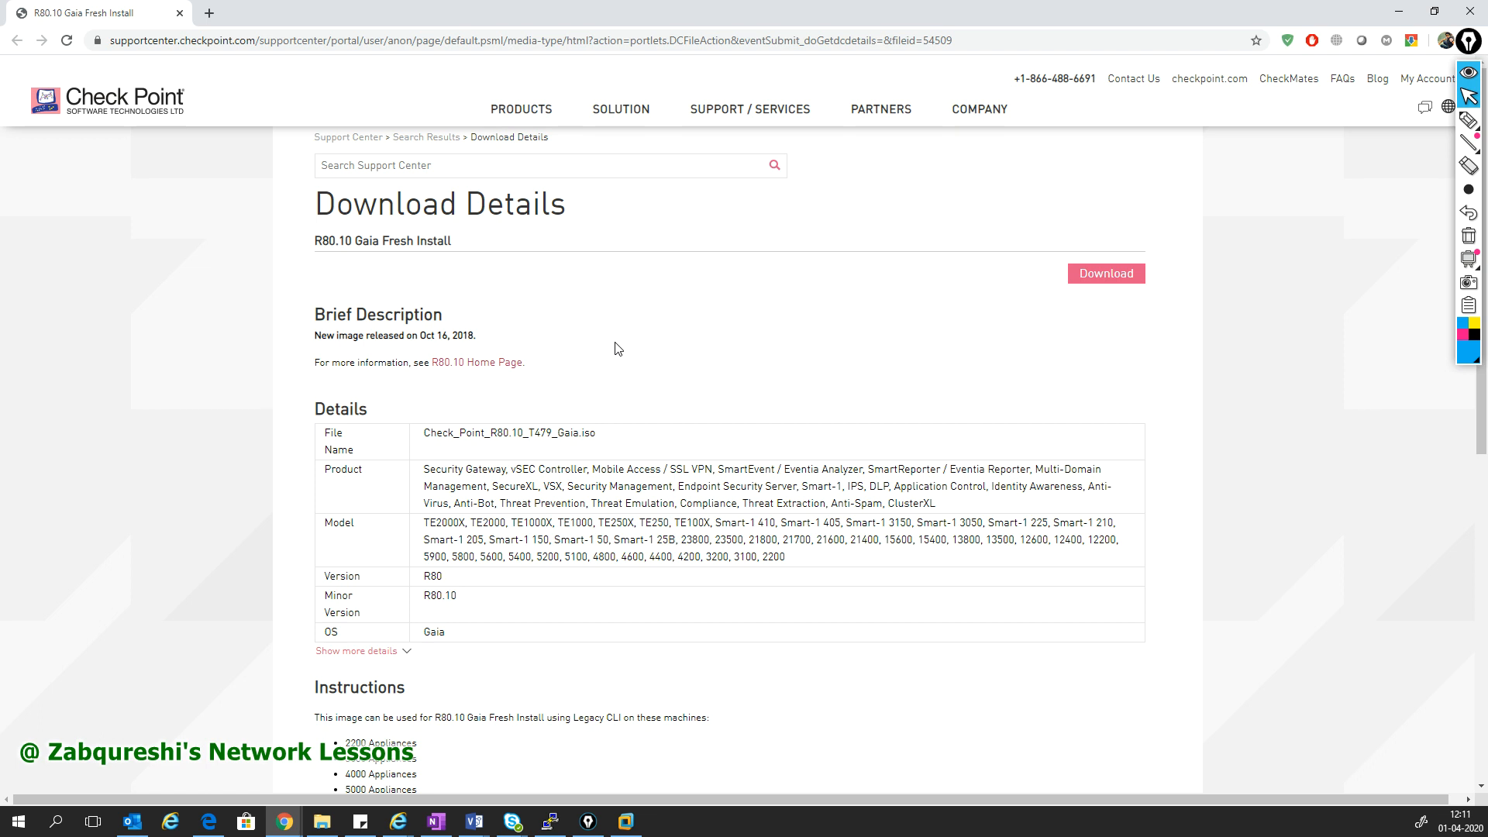
click(363, 43)
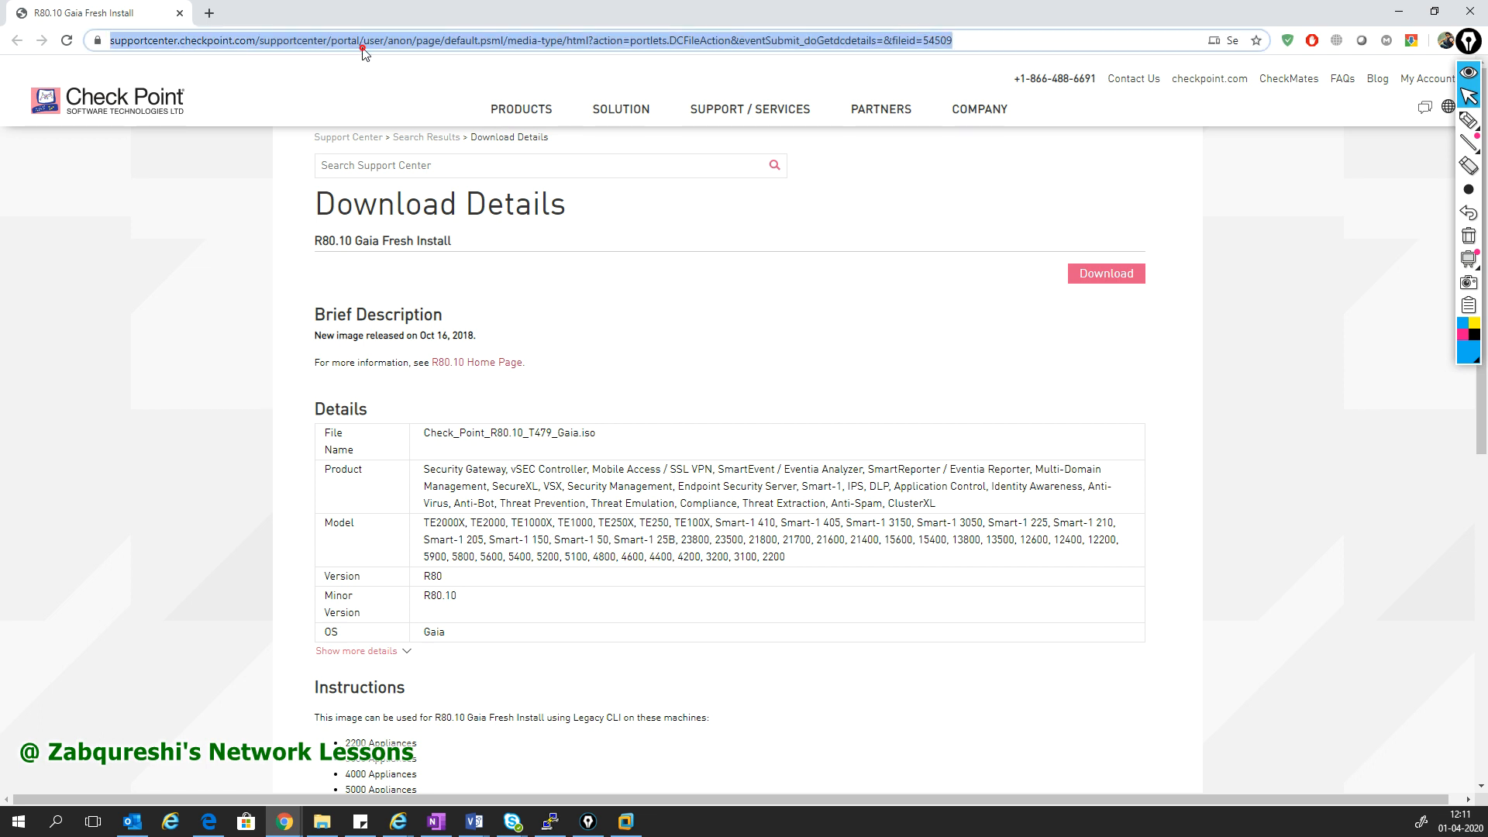
right_click(455, 46)
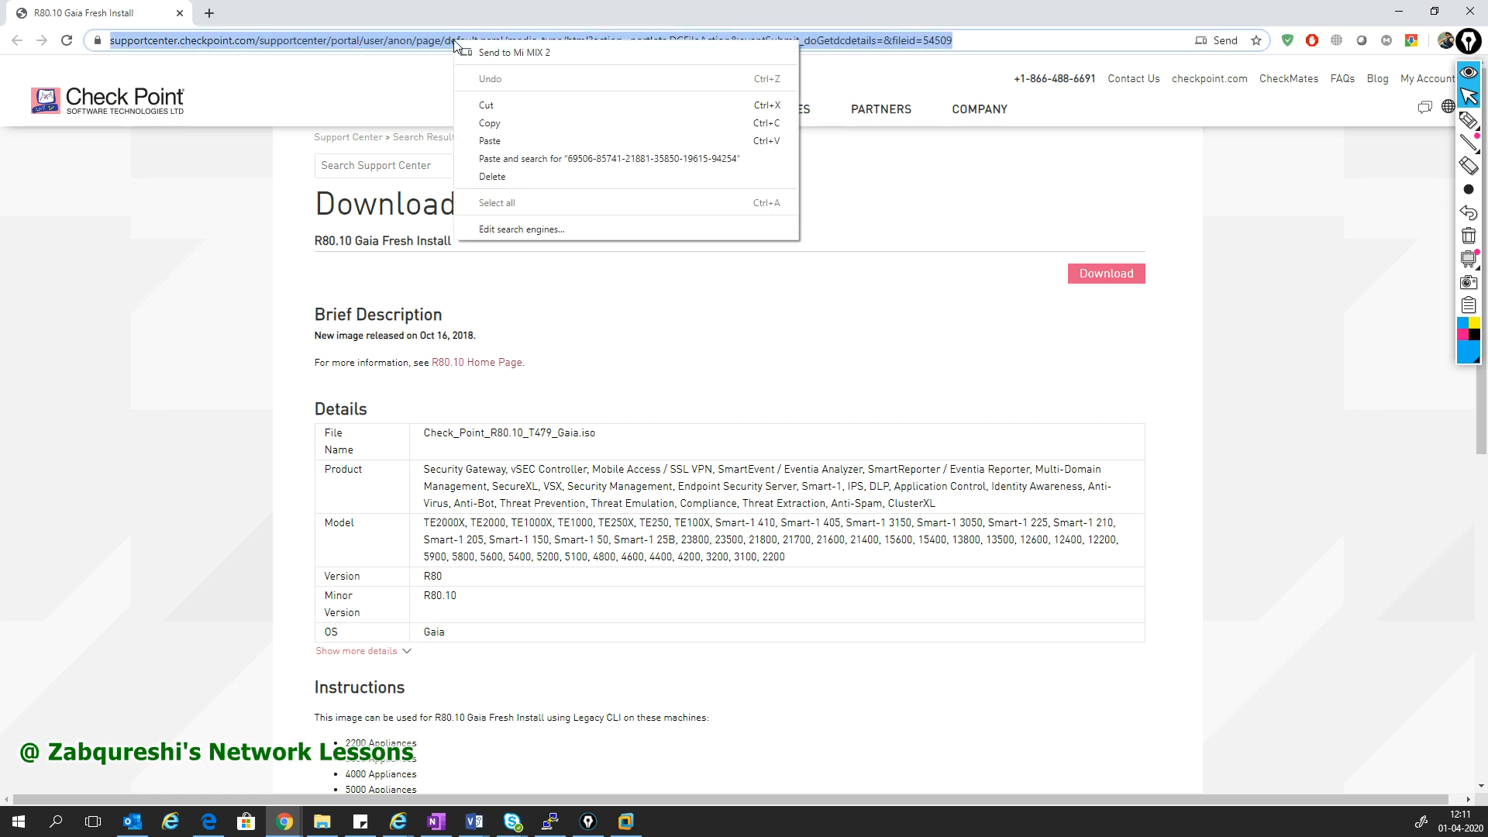
click(491, 120)
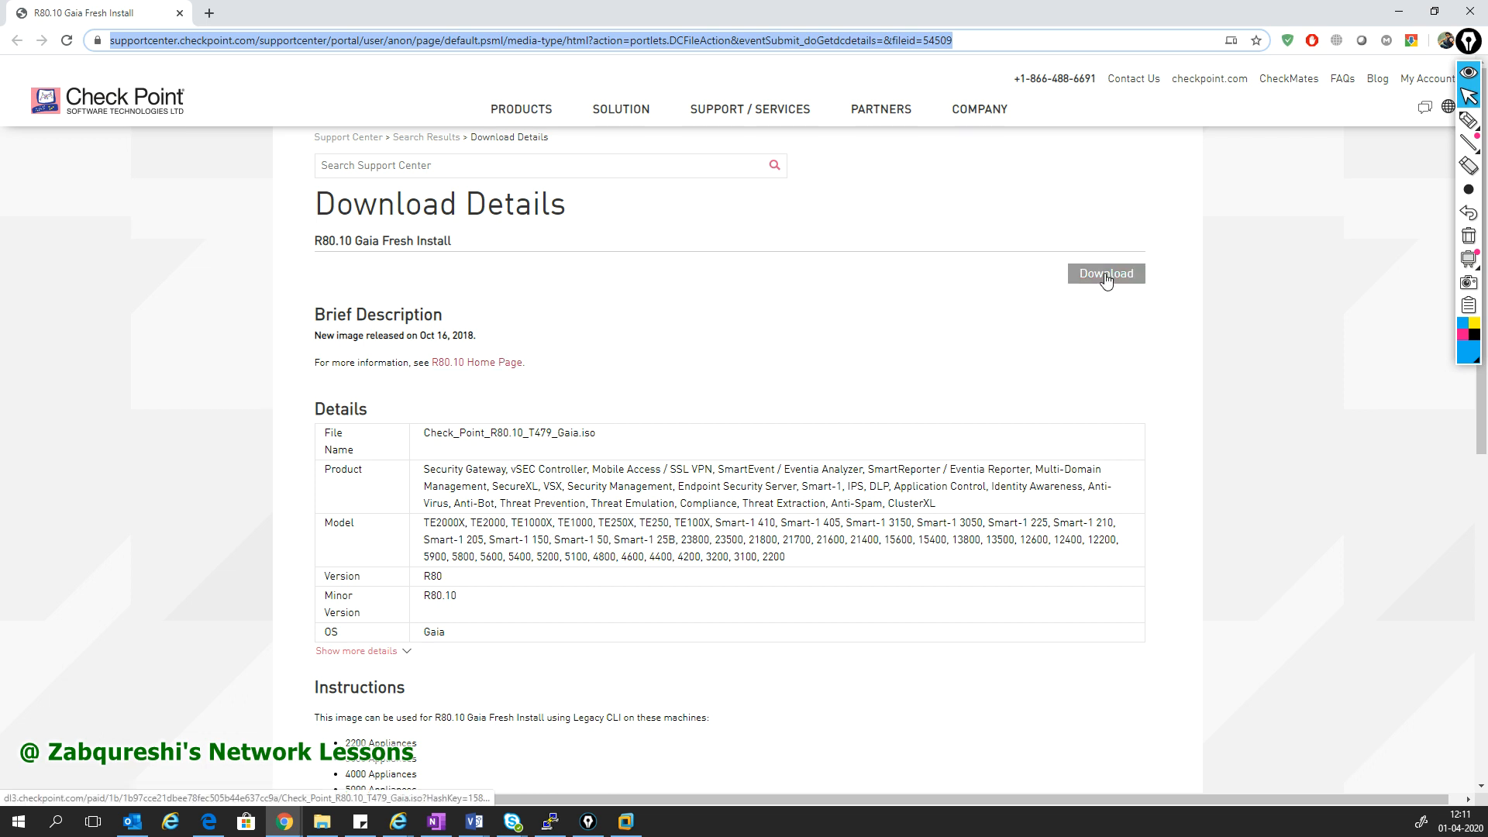
click(326, 829)
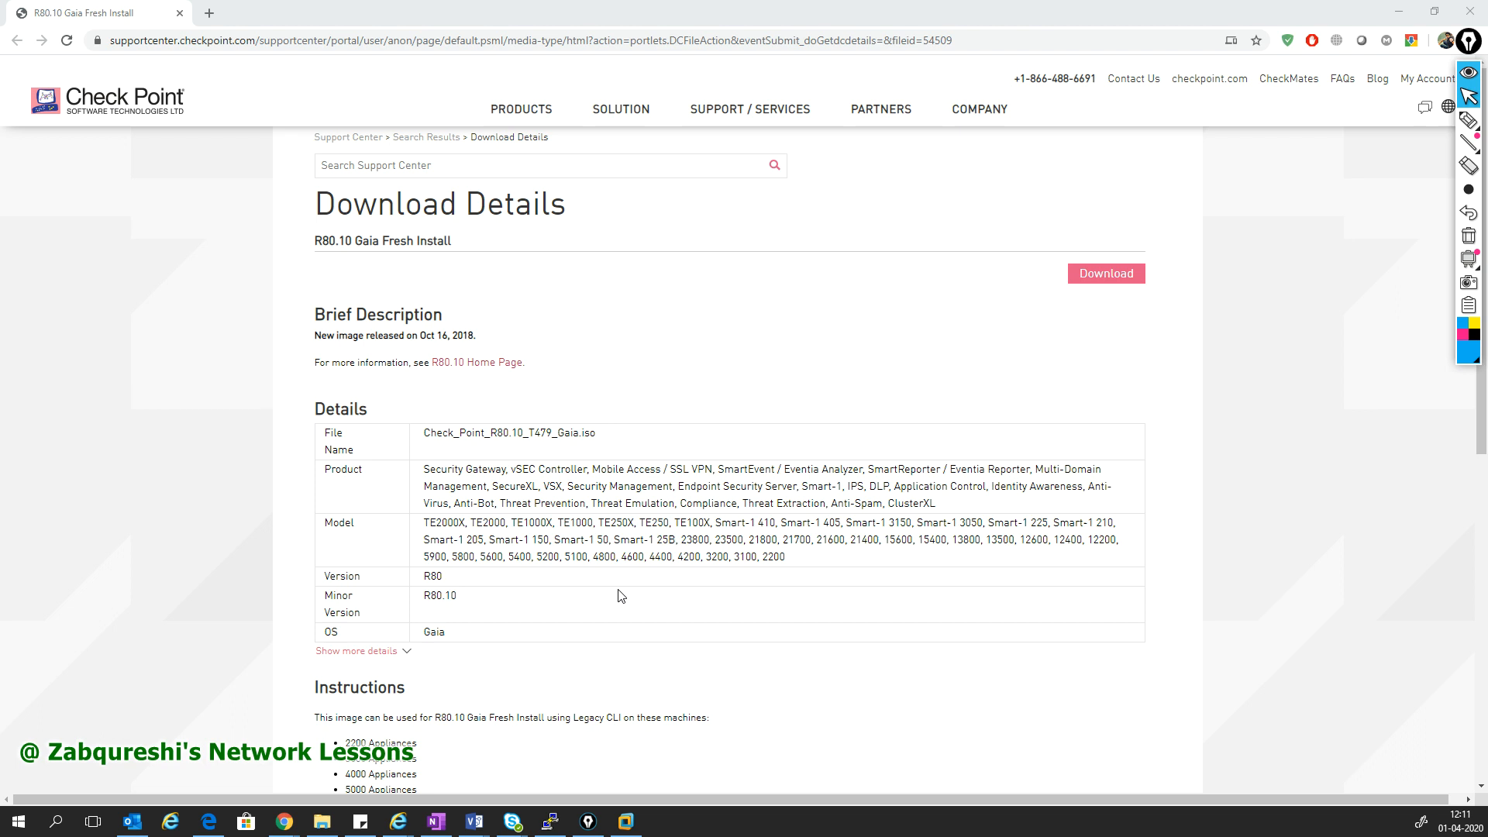
- Maximize a blank Notepad and, with Epic Pen's pen, draw the SMS box and its label
drag(0, 15, 797, 88)
double_click(797, 87)
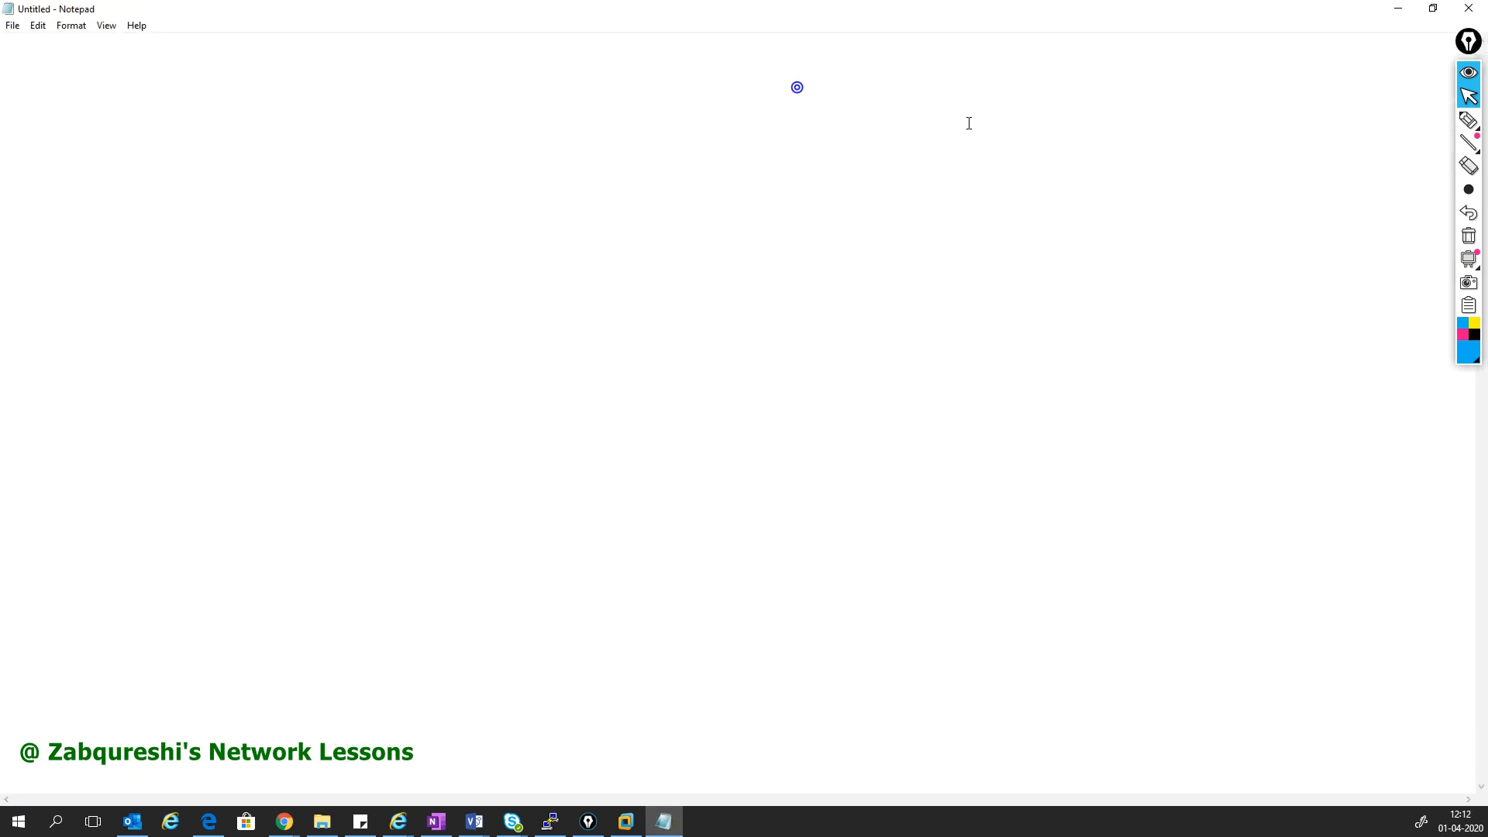
click(1464, 118)
click(1393, 123)
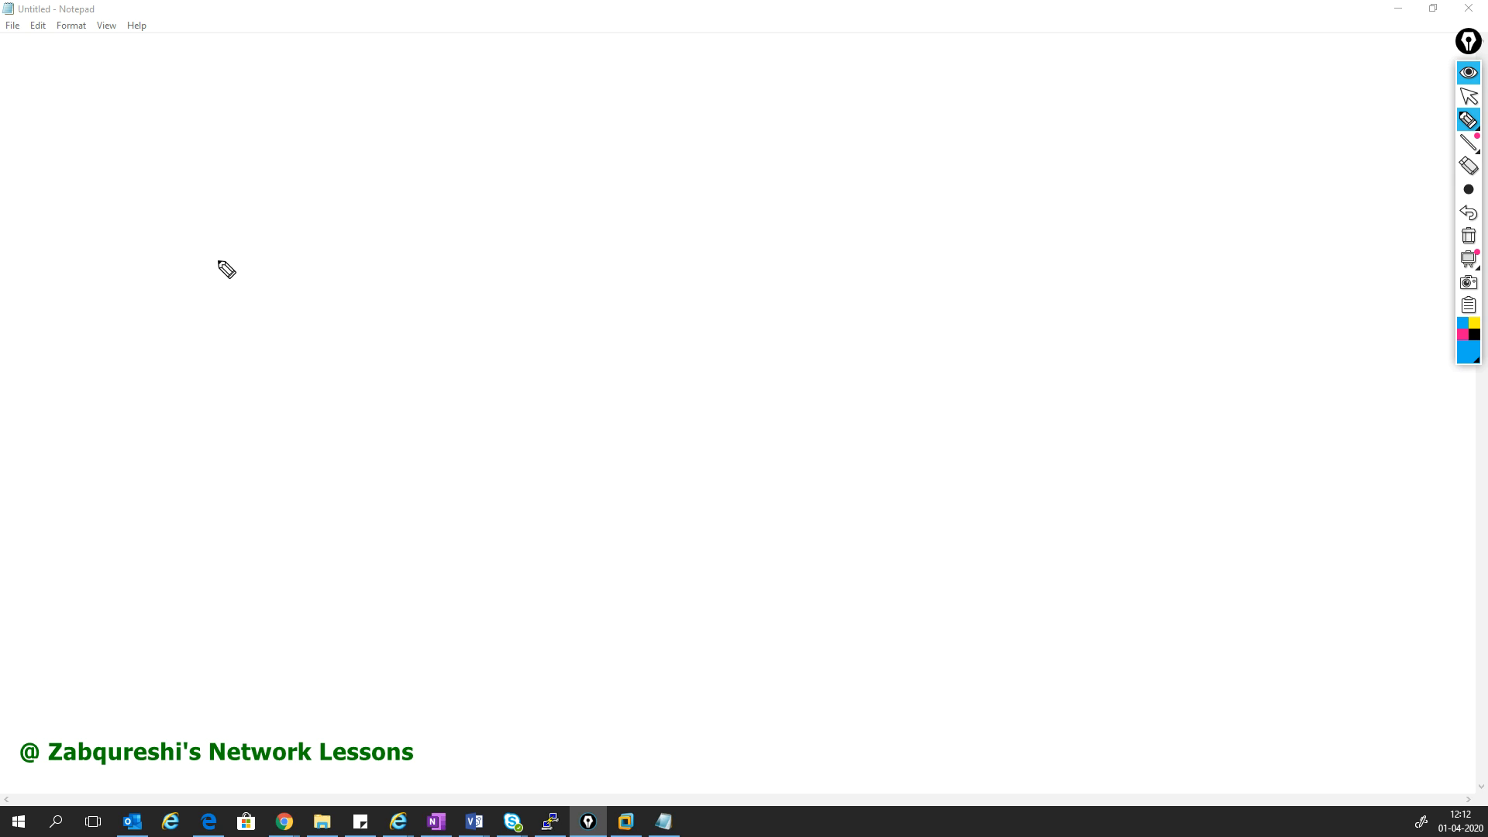
drag(207, 239, 210, 388)
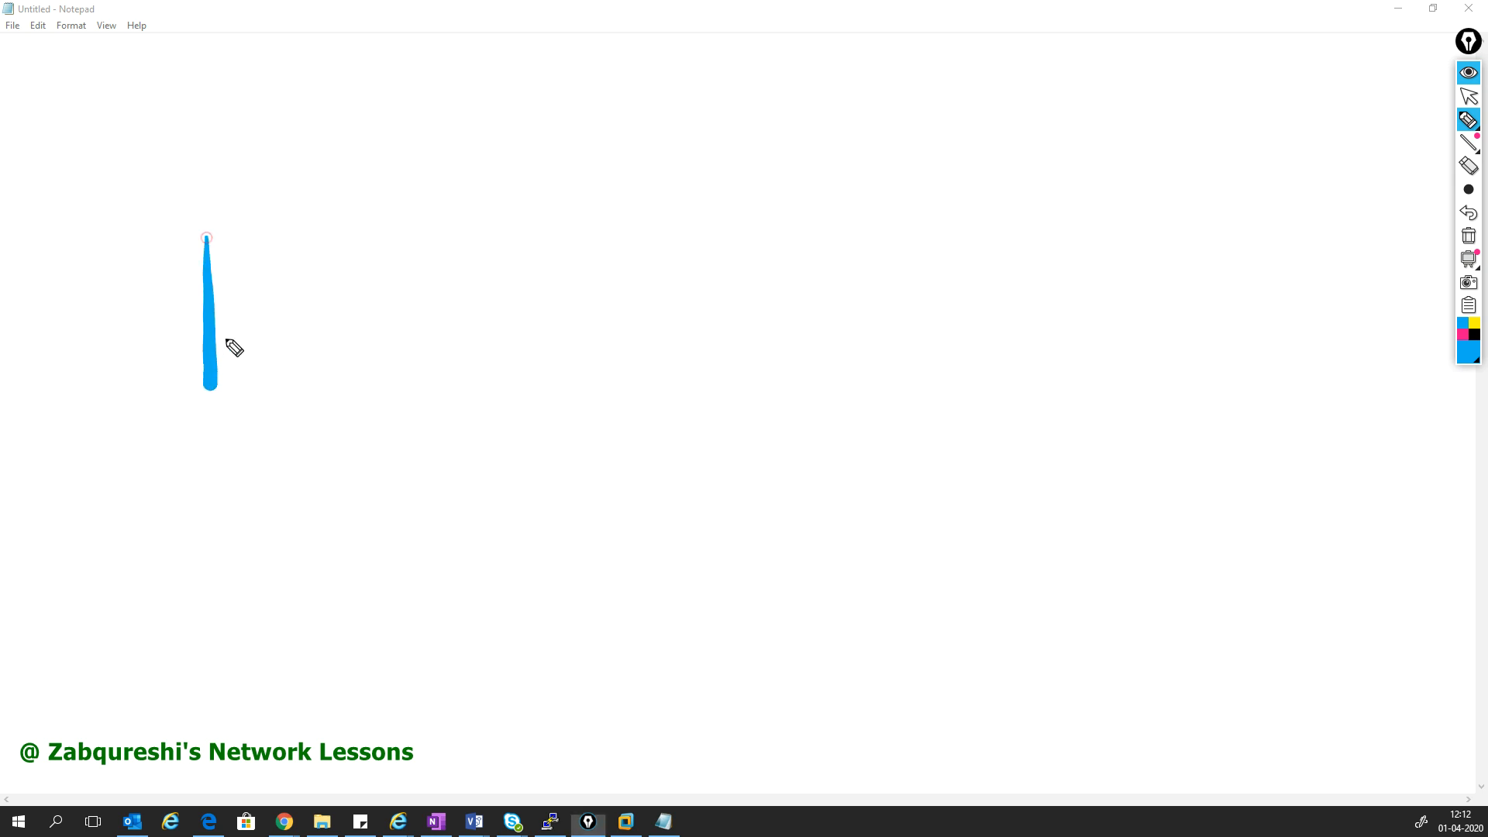
mouse_move(210, 183)
mouse_down()
mouse_move(304, 192)
mouse_move(299, 388)
mouse_move(211, 382)
mouse_up()
drag(208, 192, 193, 271)
mouse_move(222, 115)
mouse_down()
mouse_move(193, 155)
mouse_move(249, 130)
mouse_move(276, 152)
mouse_up()
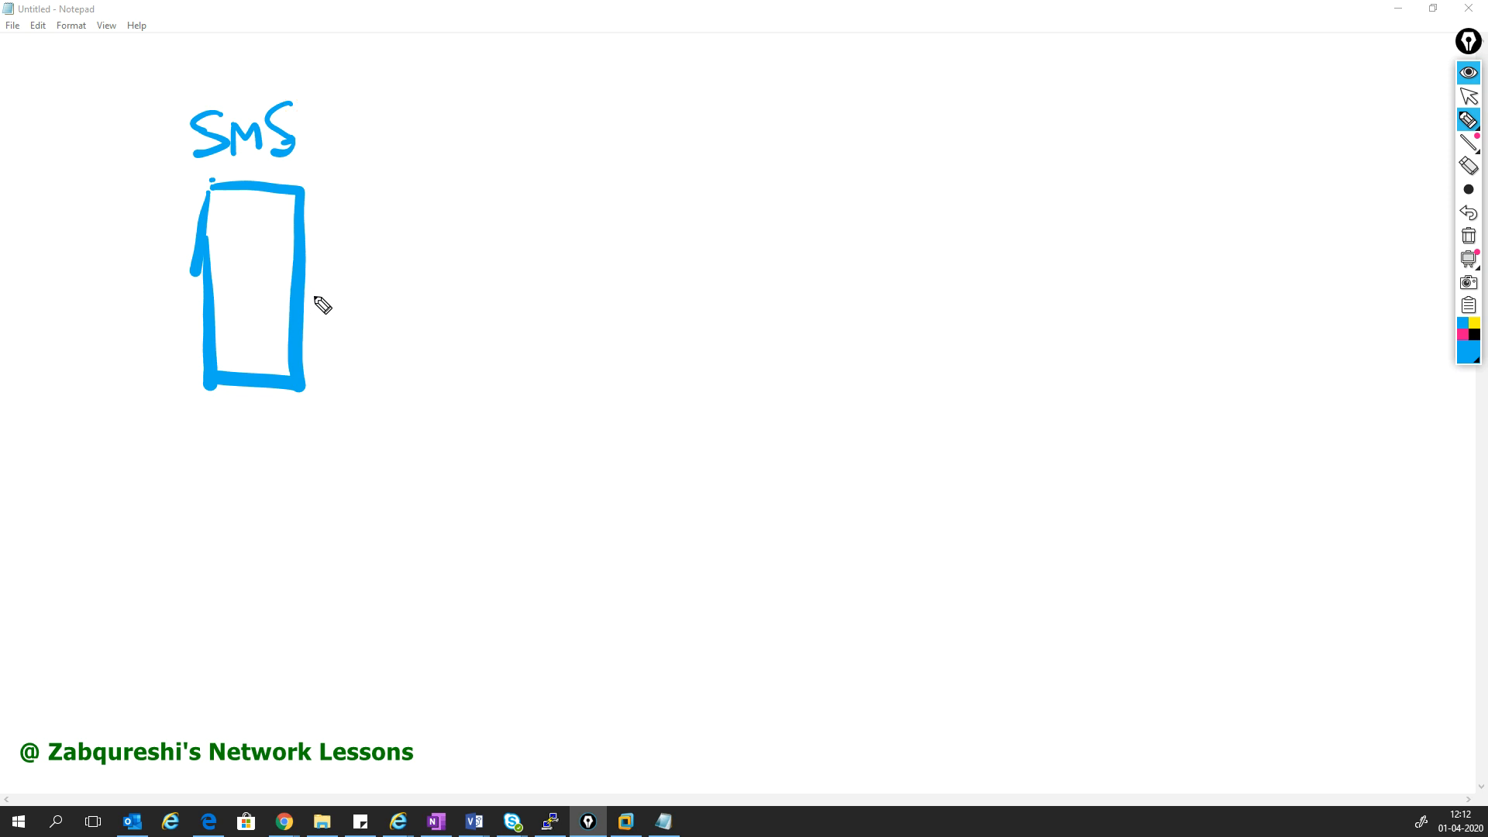
- Draw the switch linked to SMS and GW1, label Smart client, and link GW1 toward a cloud
mouse_move(430, 332)
mouse_down()
mouse_move(421, 371)
mouse_move(429, 332)
mouse_move(542, 330)
mouse_move(444, 392)
mouse_move(408, 389)
mouse_up()
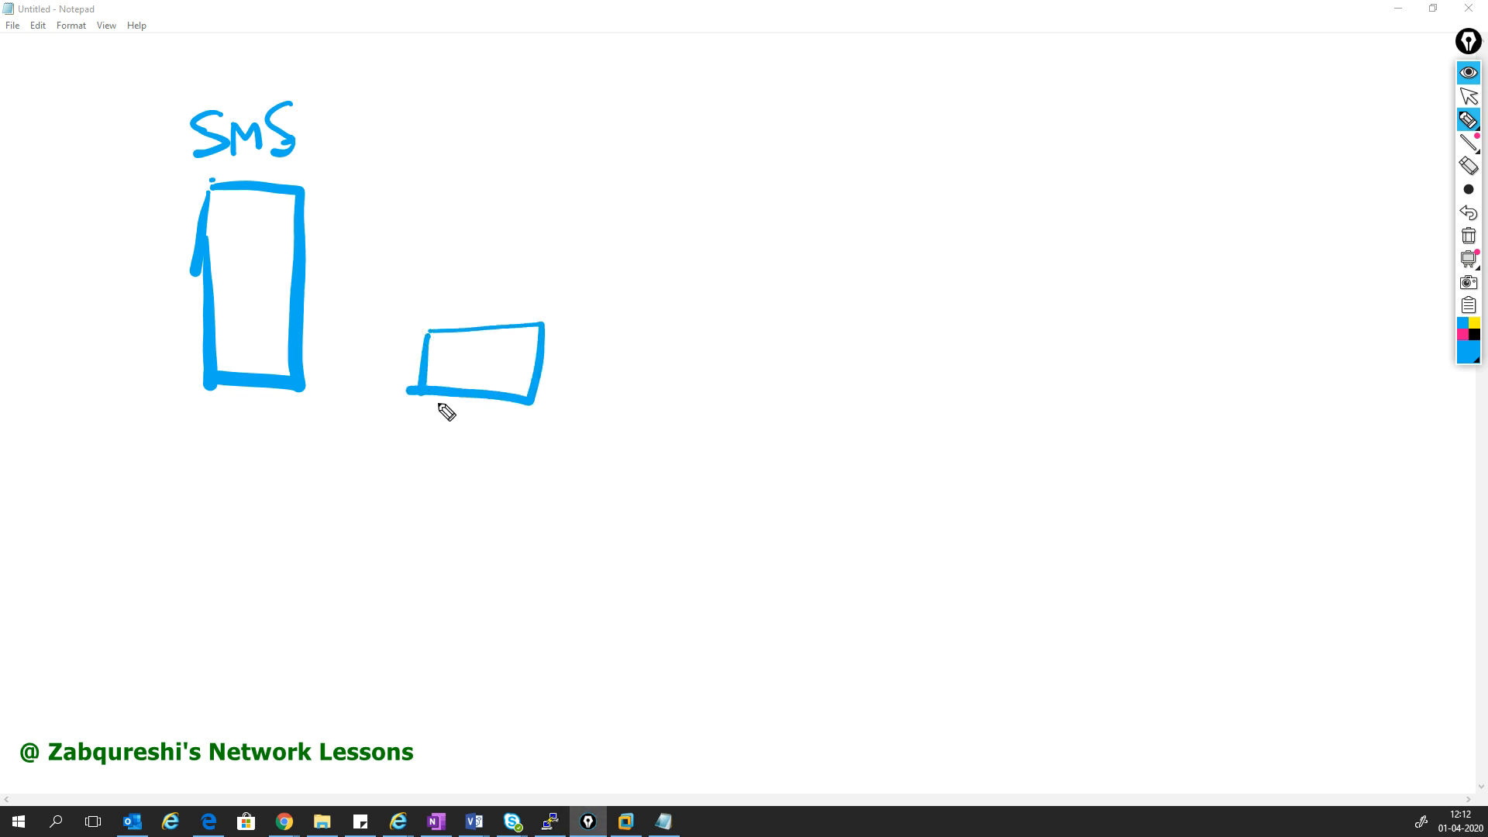
mouse_move(303, 327)
mouse_down()
mouse_move(422, 364)
mouse_move(439, 527)
mouse_move(481, 545)
mouse_move(441, 581)
mouse_move(385, 551)
mouse_move(457, 597)
mouse_move(424, 598)
mouse_up()
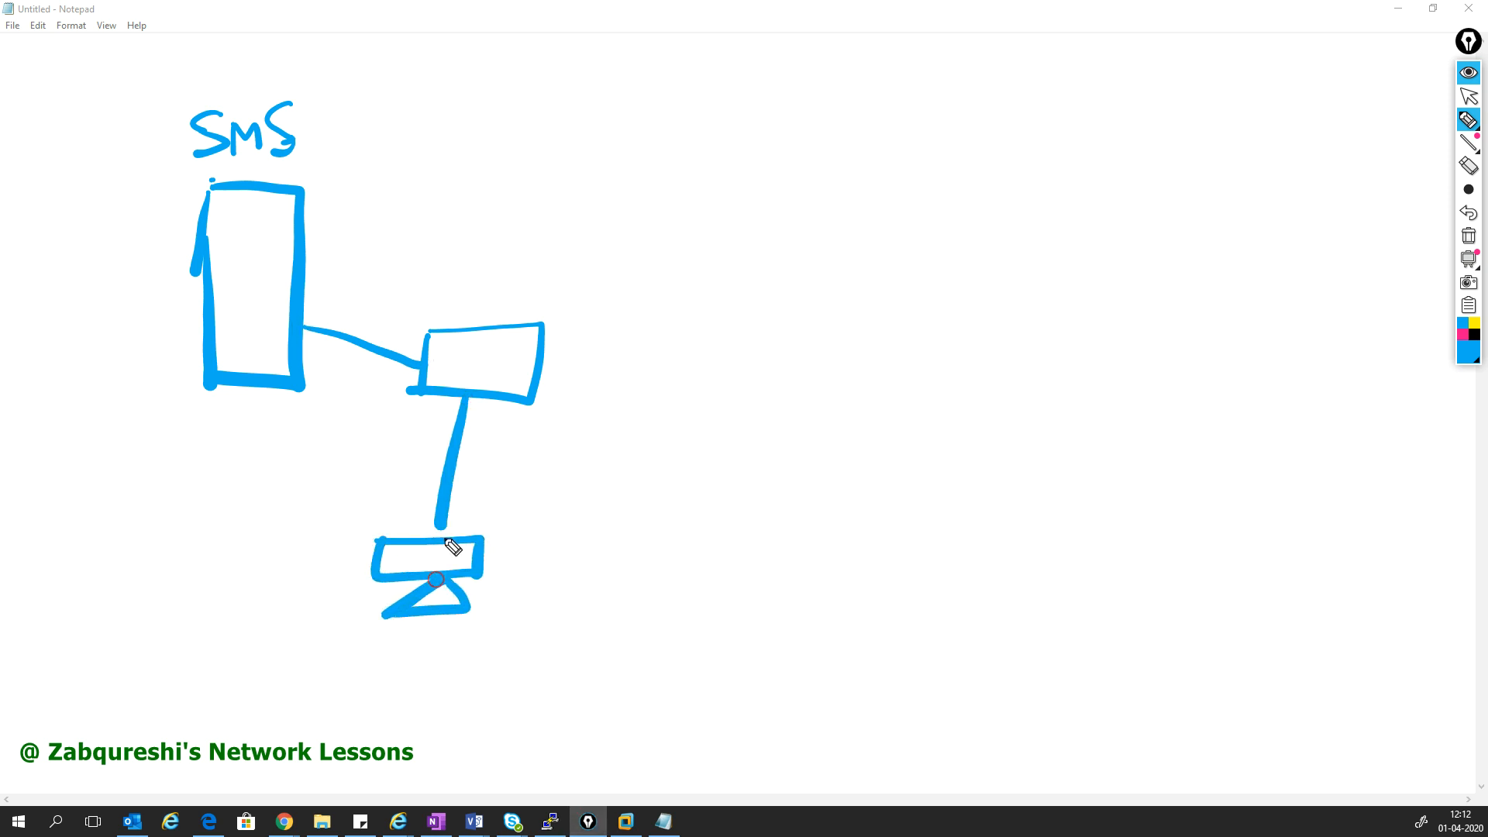
mouse_move(541, 361)
mouse_down()
mouse_move(755, 274)
mouse_move(703, 341)
mouse_move(737, 226)
mouse_move(812, 275)
mouse_move(701, 340)
mouse_move(688, 398)
mouse_move(757, 392)
mouse_move(763, 411)
mouse_move(748, 409)
mouse_up()
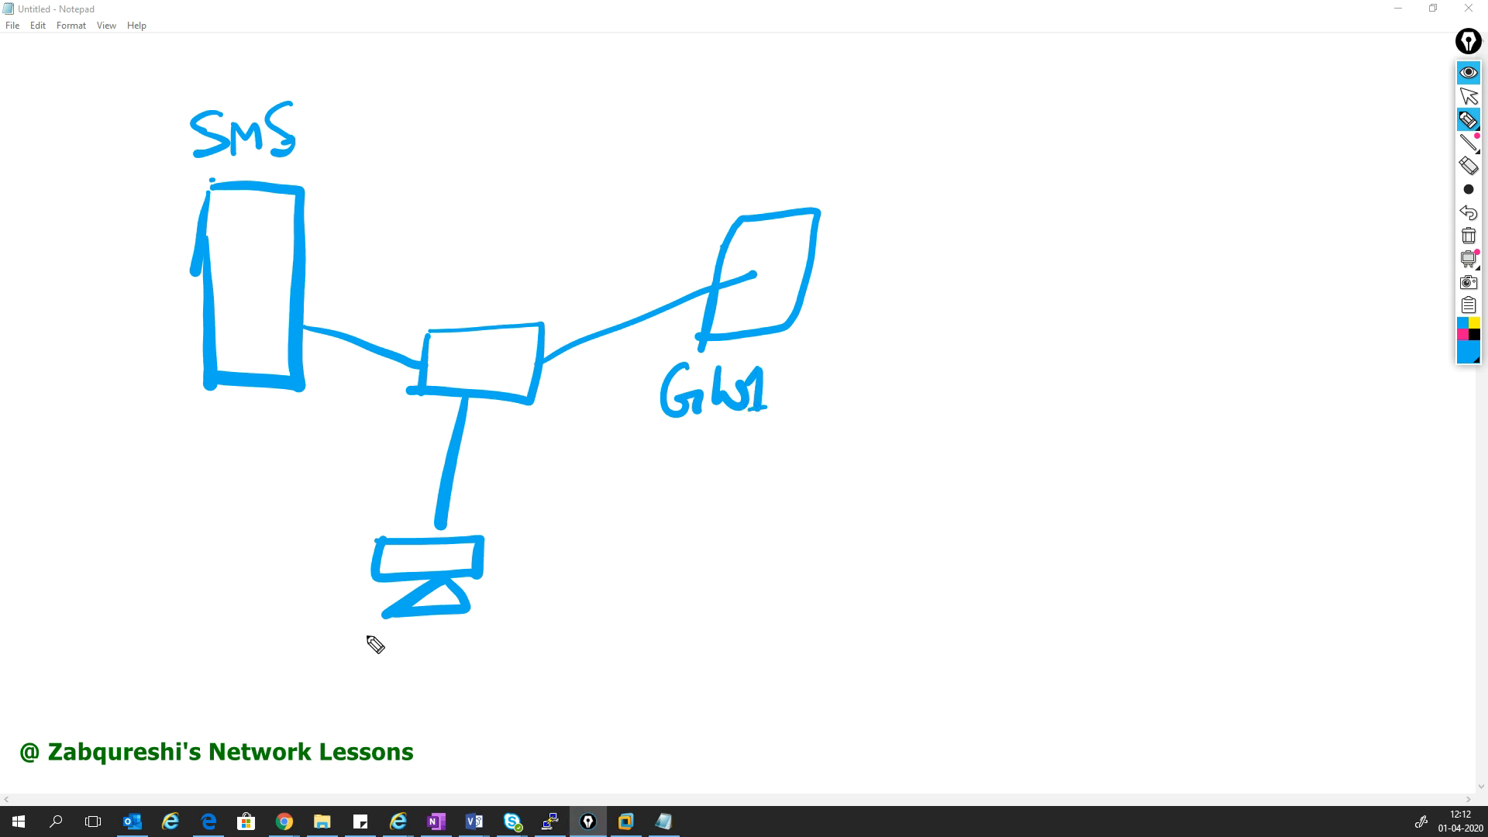
mouse_move(364, 616)
mouse_down()
mouse_move(345, 634)
mouse_move(411, 660)
mouse_move(500, 656)
mouse_move(565, 629)
mouse_move(584, 654)
mouse_move(660, 639)
mouse_up()
click(649, 629)
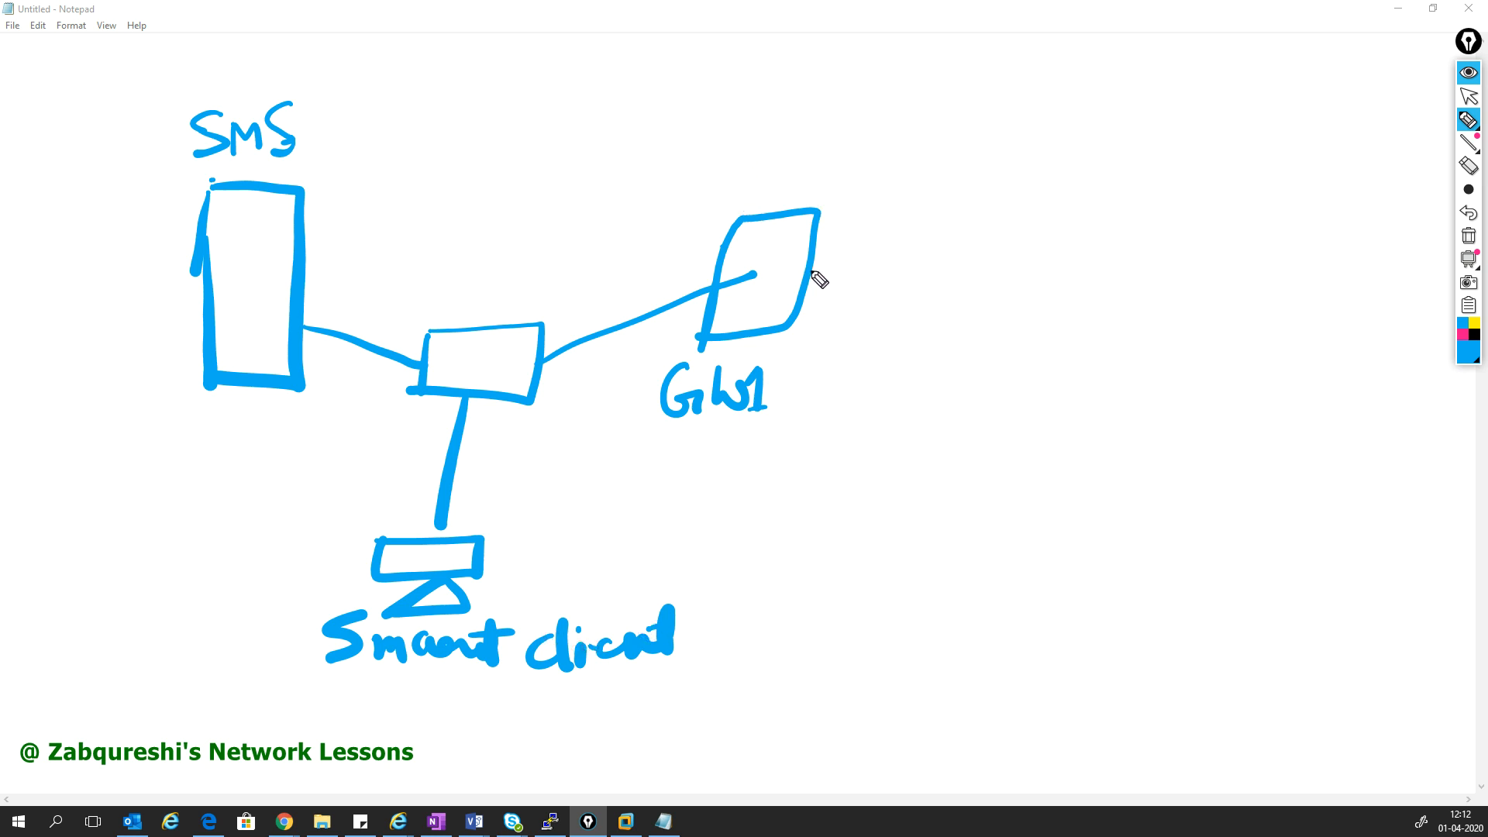
mouse_move(809, 275)
mouse_down()
mouse_move(876, 264)
mouse_move(899, 226)
mouse_move(1007, 203)
mouse_move(1132, 249)
mouse_move(1070, 352)
mouse_move(933, 322)
mouse_move(906, 267)
mouse_up()
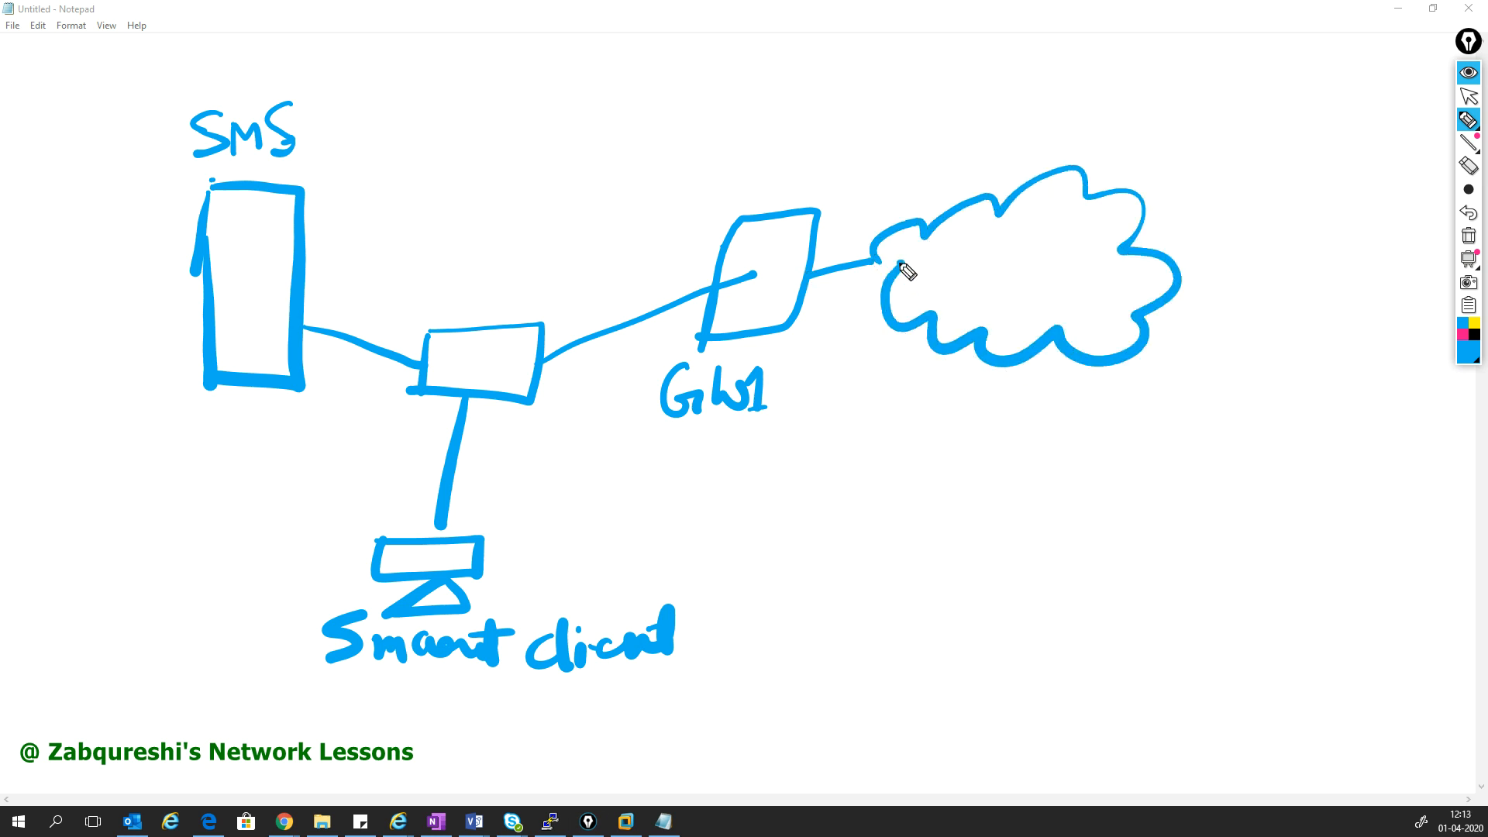
- Draw GW2 below the cloud, with its own switch and a PC labelled PC2
mouse_move(1092, 364)
mouse_down()
mouse_move(1072, 465)
mouse_move(1038, 477)
mouse_move(1070, 537)
mouse_move(1007, 591)
mouse_move(1021, 469)
mouse_up()
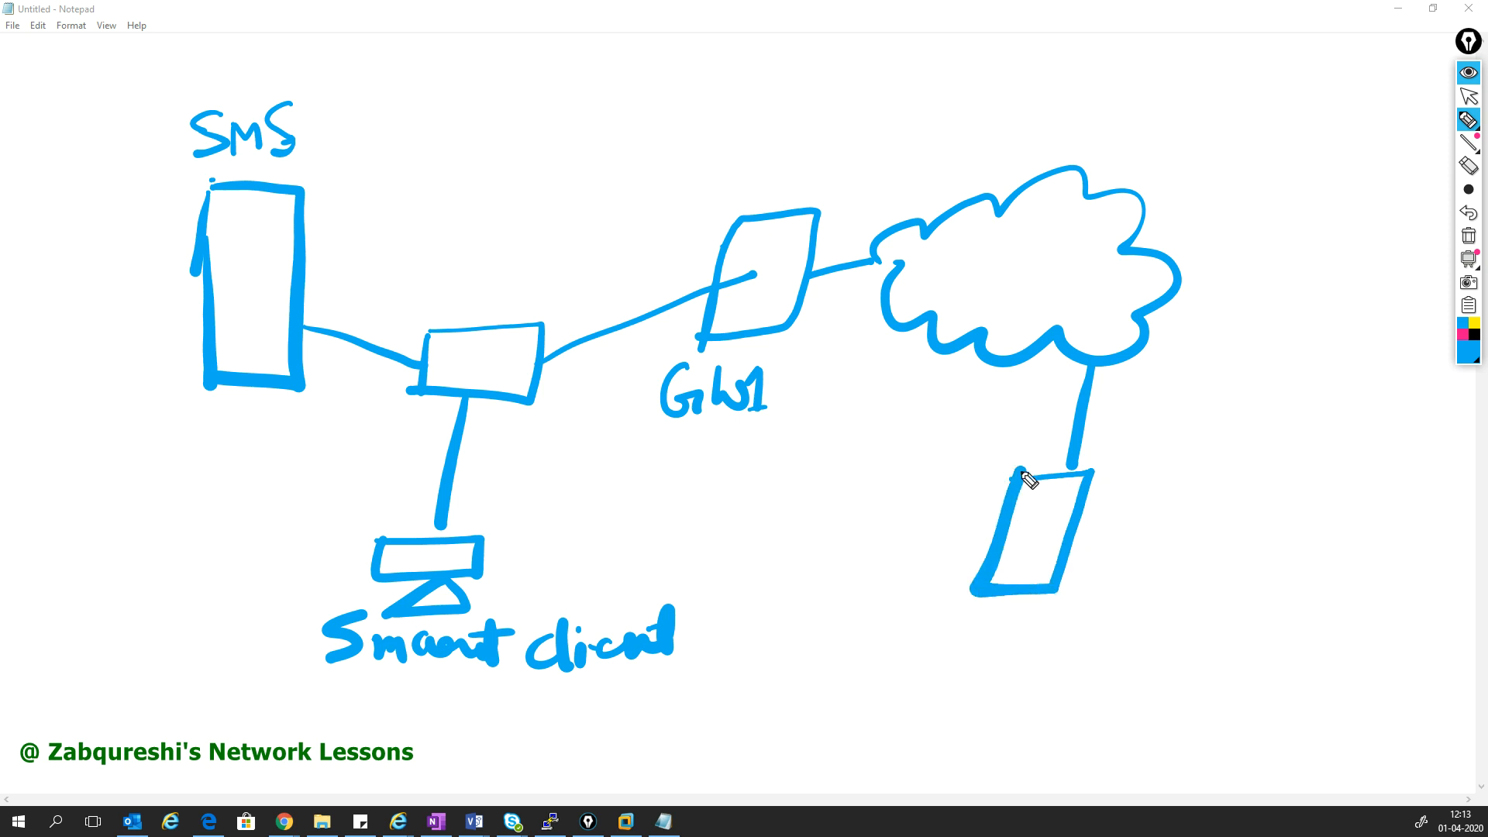
mouse_move(830, 500)
mouse_down()
mouse_move(844, 542)
mouse_move(893, 505)
mouse_move(966, 558)
mouse_up()
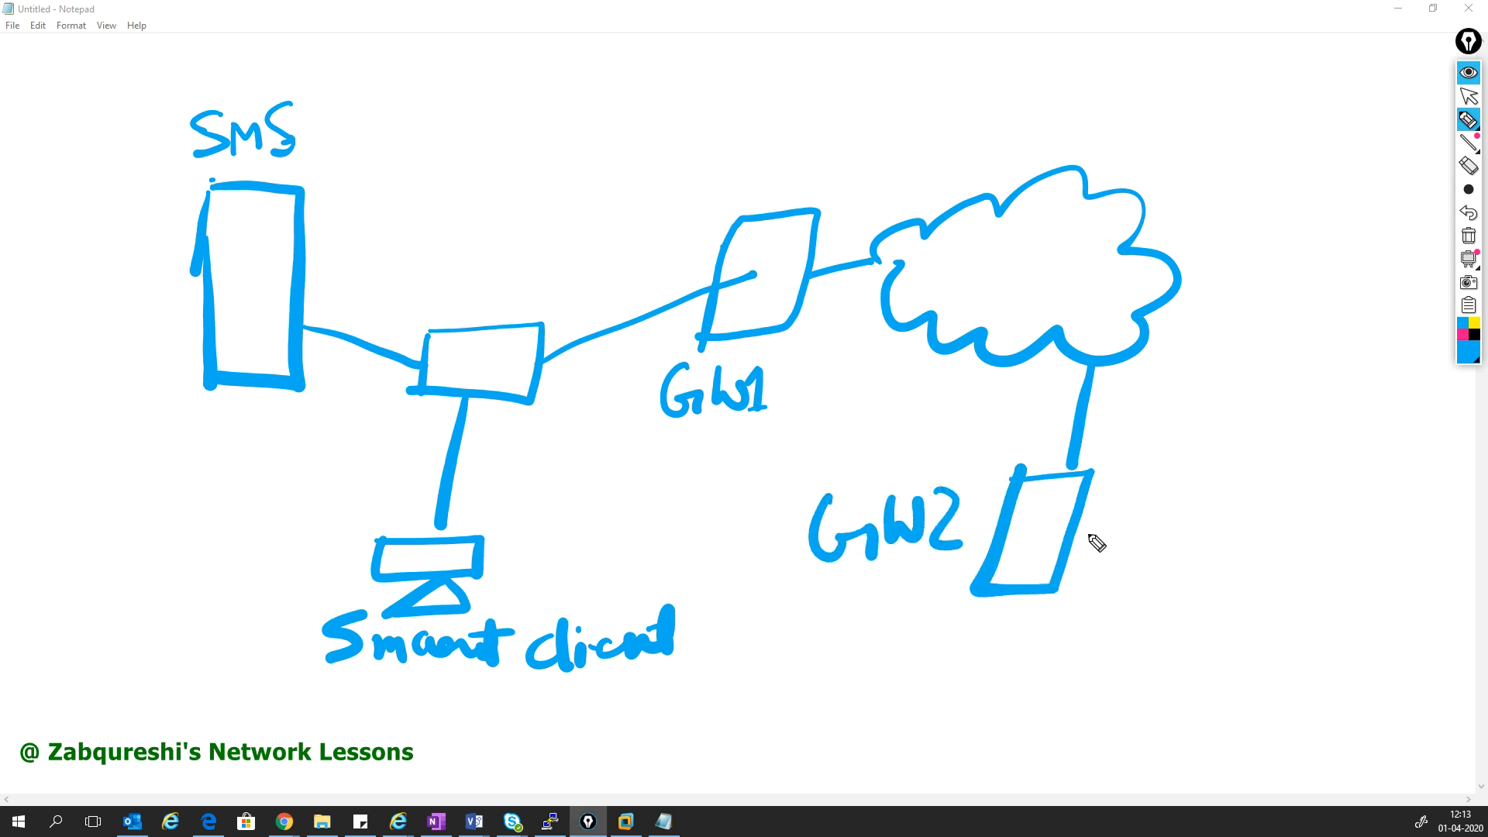
drag(1209, 451, 1194, 502)
mouse_move(1209, 450)
mouse_down()
mouse_move(1267, 444)
mouse_move(1279, 513)
mouse_move(1197, 505)
mouse_up()
mouse_move(1087, 503)
mouse_down()
mouse_move(1193, 489)
mouse_move(1221, 581)
mouse_move(1213, 608)
mouse_move(1246, 641)
mouse_move(1134, 661)
mouse_move(1207, 678)
mouse_move(1160, 683)
mouse_up()
drag(1066, 706, 1261, 682)
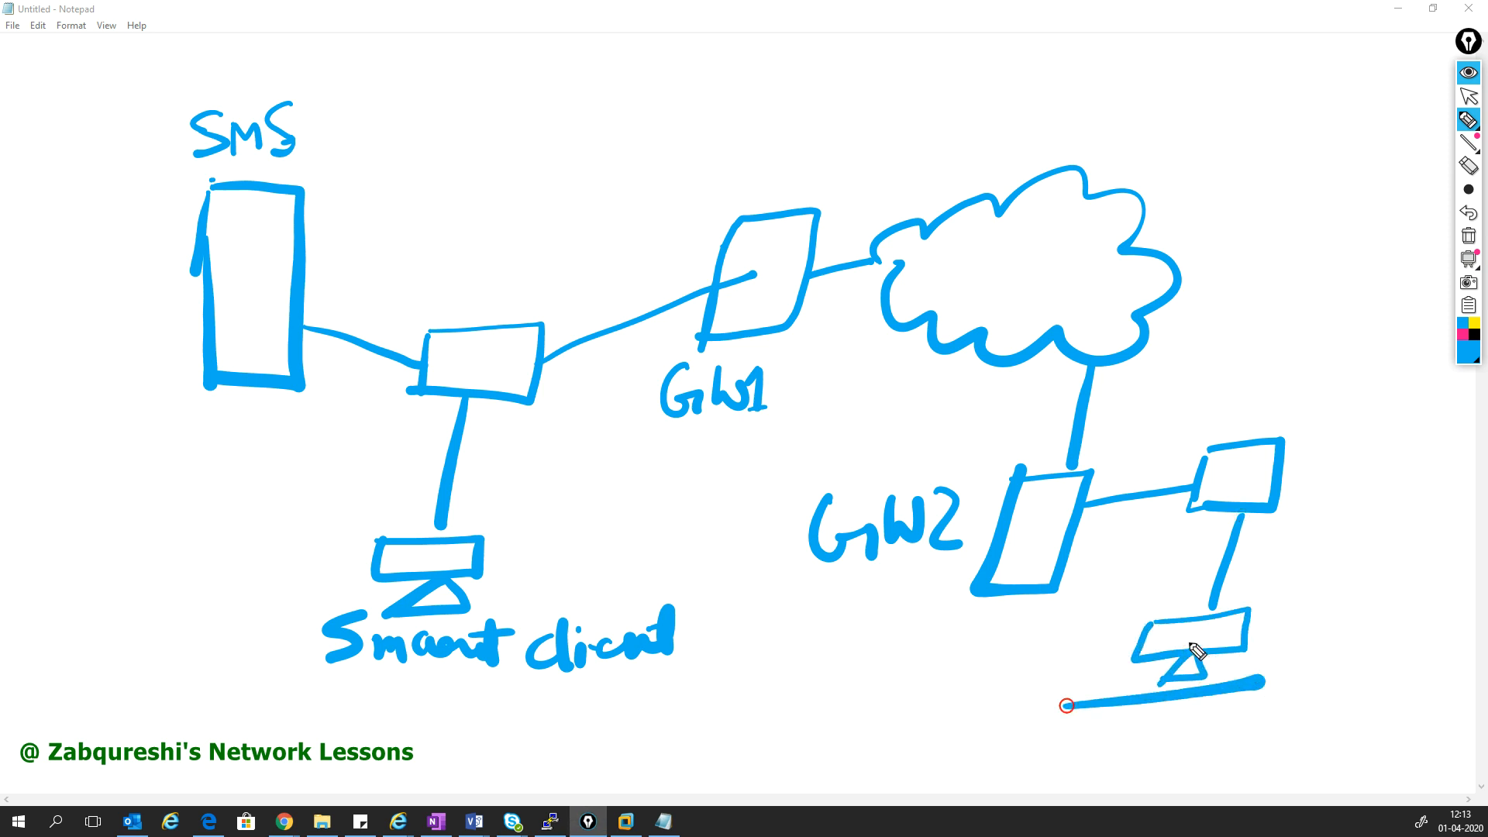
mouse_move(1312, 606)
mouse_down()
mouse_move(1312, 651)
mouse_move(1321, 617)
mouse_move(1421, 629)
mouse_up()
drag(1305, 593, 1308, 648)
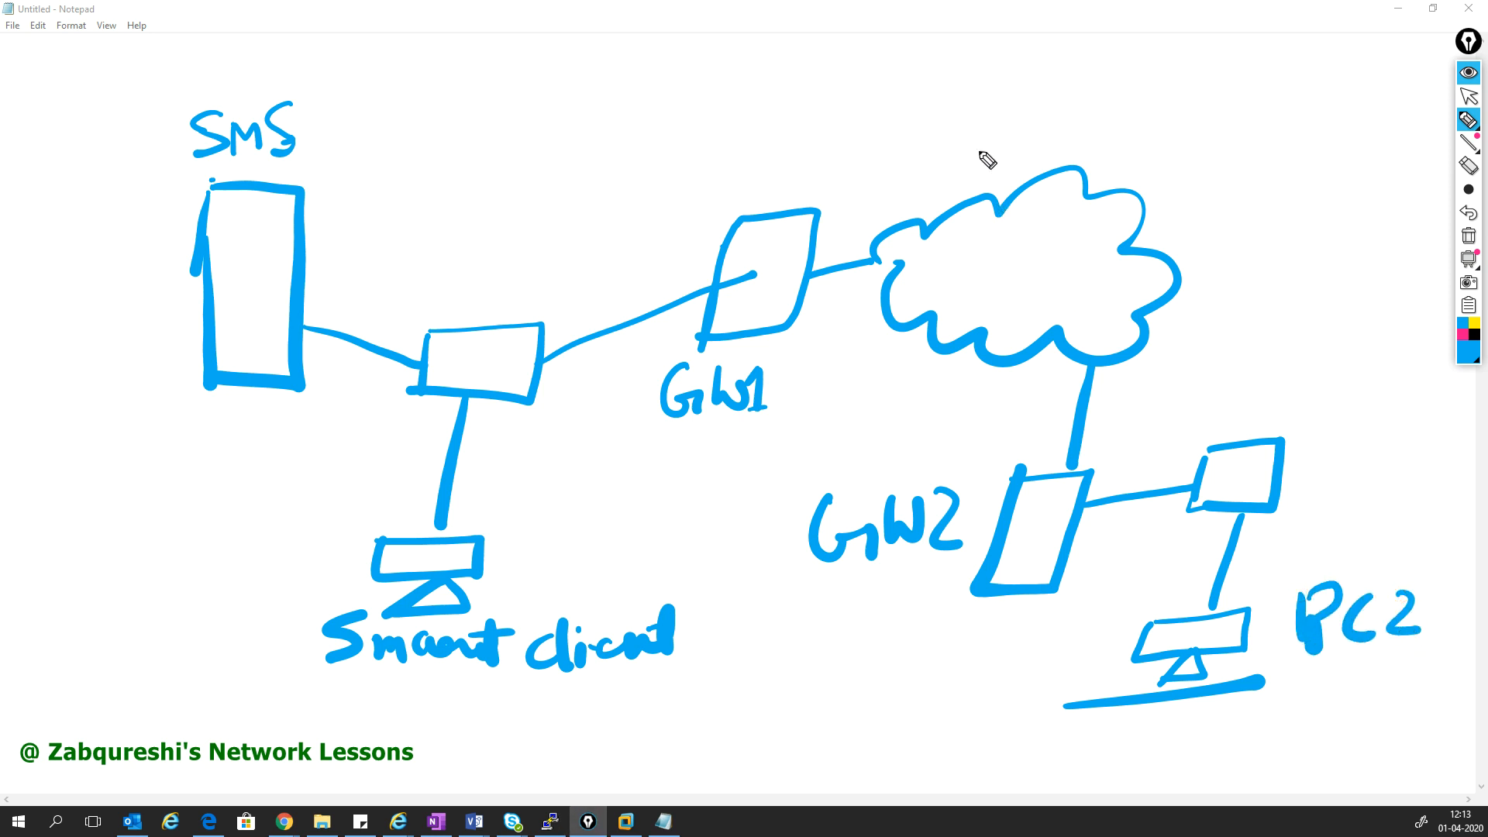
- Draw an arc from GW1 to GW2 labelled 192.168.1.0/24, and add another PC beside the cloud
mouse_move(826, 245)
mouse_down()
mouse_move(1237, 209)
mouse_move(1071, 459)
mouse_up()
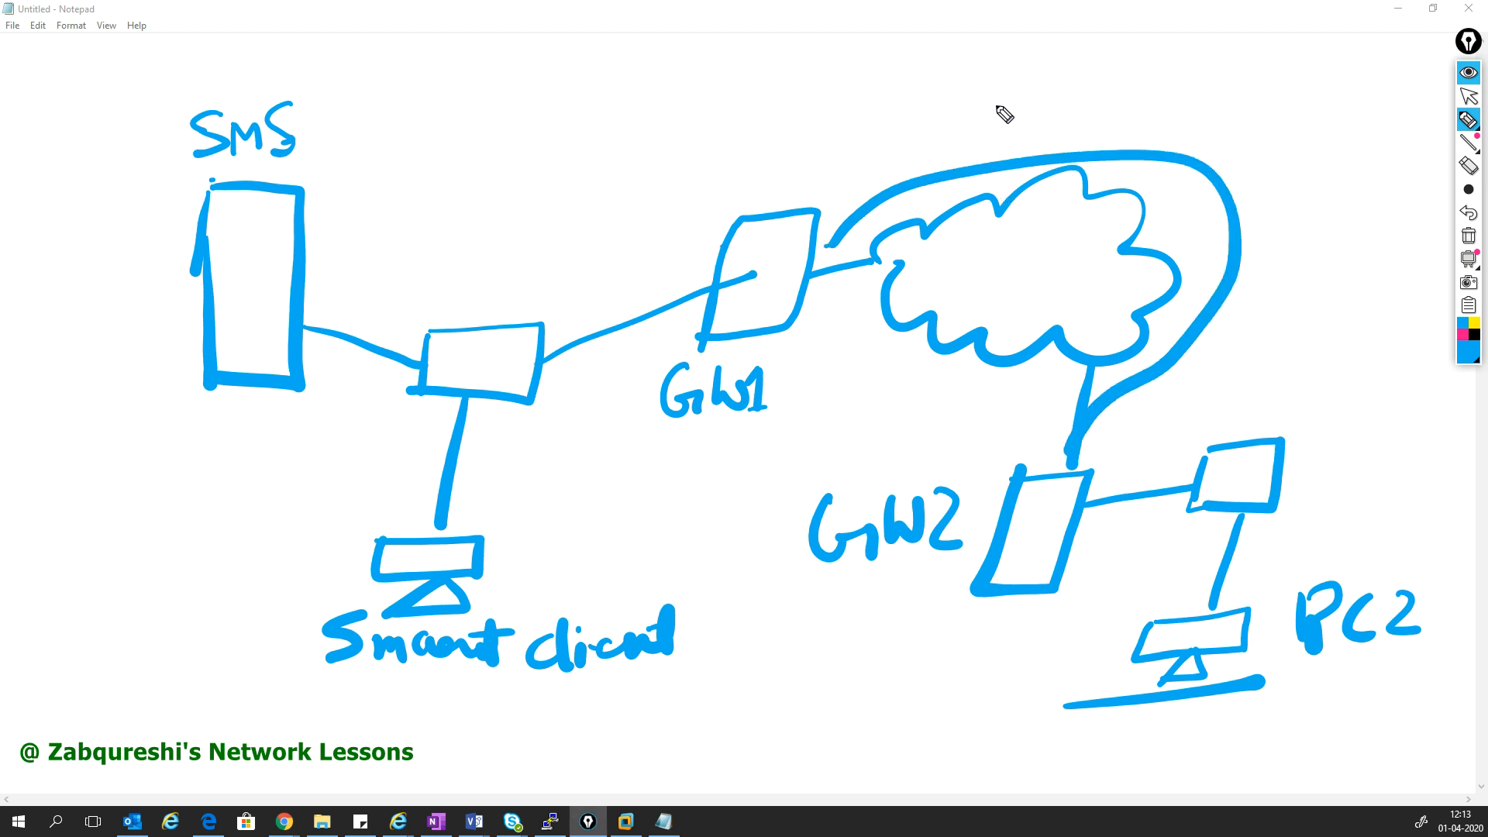
mouse_move(932, 94)
mouse_down()
mouse_move(934, 133)
mouse_move(971, 110)
mouse_move(978, 137)
mouse_move(1004, 134)
mouse_move(986, 141)
mouse_up()
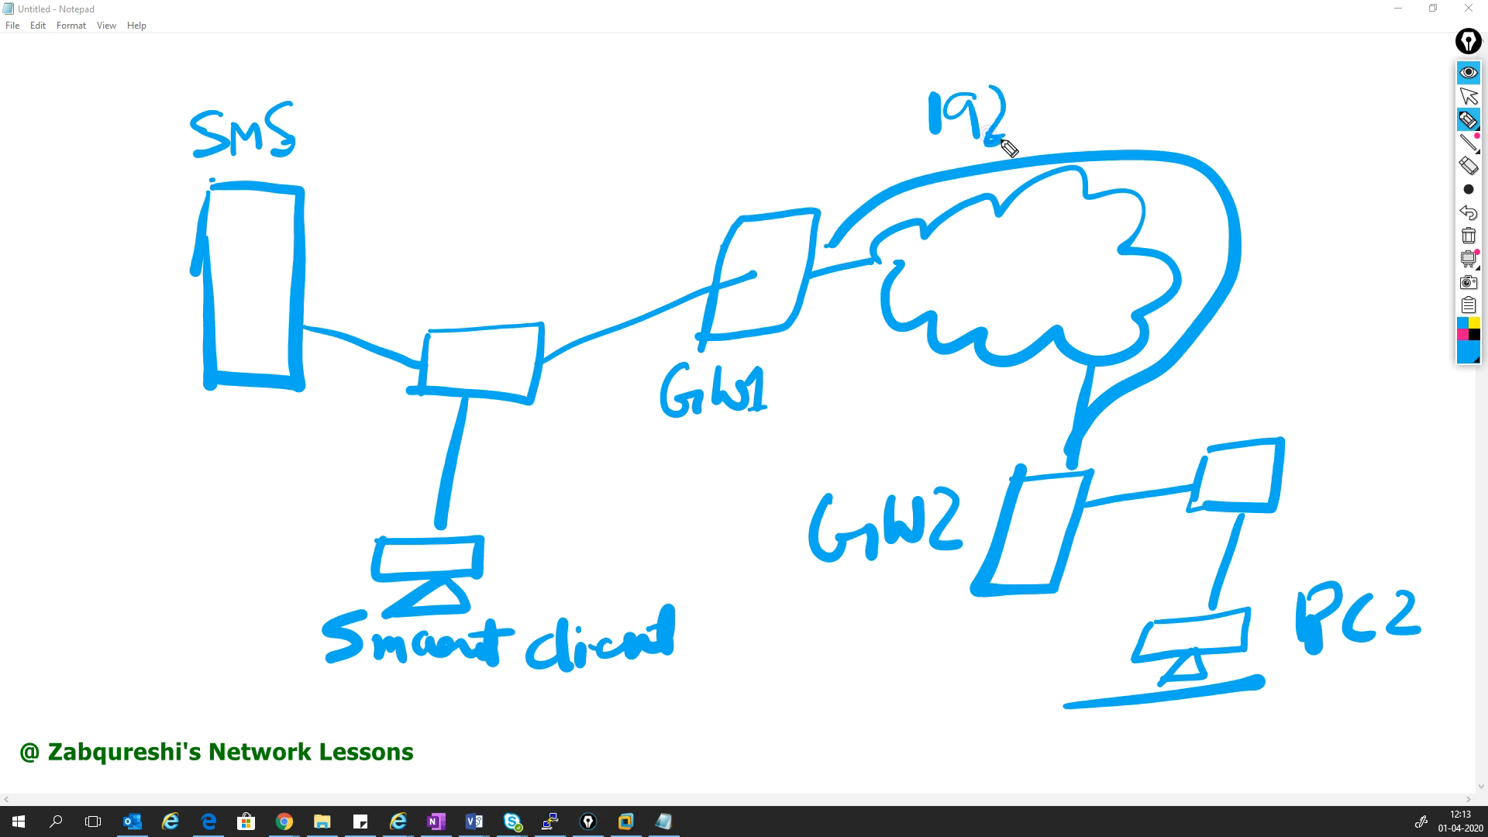
mouse_move(1040, 82)
mouse_down()
mouse_move(1040, 114)
mouse_move(1118, 132)
mouse_move(1113, 85)
mouse_move(1182, 128)
mouse_up()
click(1012, 133)
click(1142, 111)
click(1195, 116)
drag(1245, 75, 1239, 79)
mouse_move(1329, 75)
mouse_down()
mouse_move(1274, 149)
mouse_move(1334, 161)
mouse_up()
mouse_move(1345, 115)
mouse_down()
mouse_move(1371, 137)
mouse_move(1360, 164)
mouse_up()
mouse_move(1130, 249)
mouse_down()
mouse_move(1319, 235)
mouse_move(1300, 281)
mouse_up()
mouse_move(1315, 221)
mouse_down()
mouse_move(1391, 252)
mouse_move(1315, 277)
mouse_move(1307, 313)
mouse_move(1334, 311)
mouse_move(1308, 313)
mouse_up()
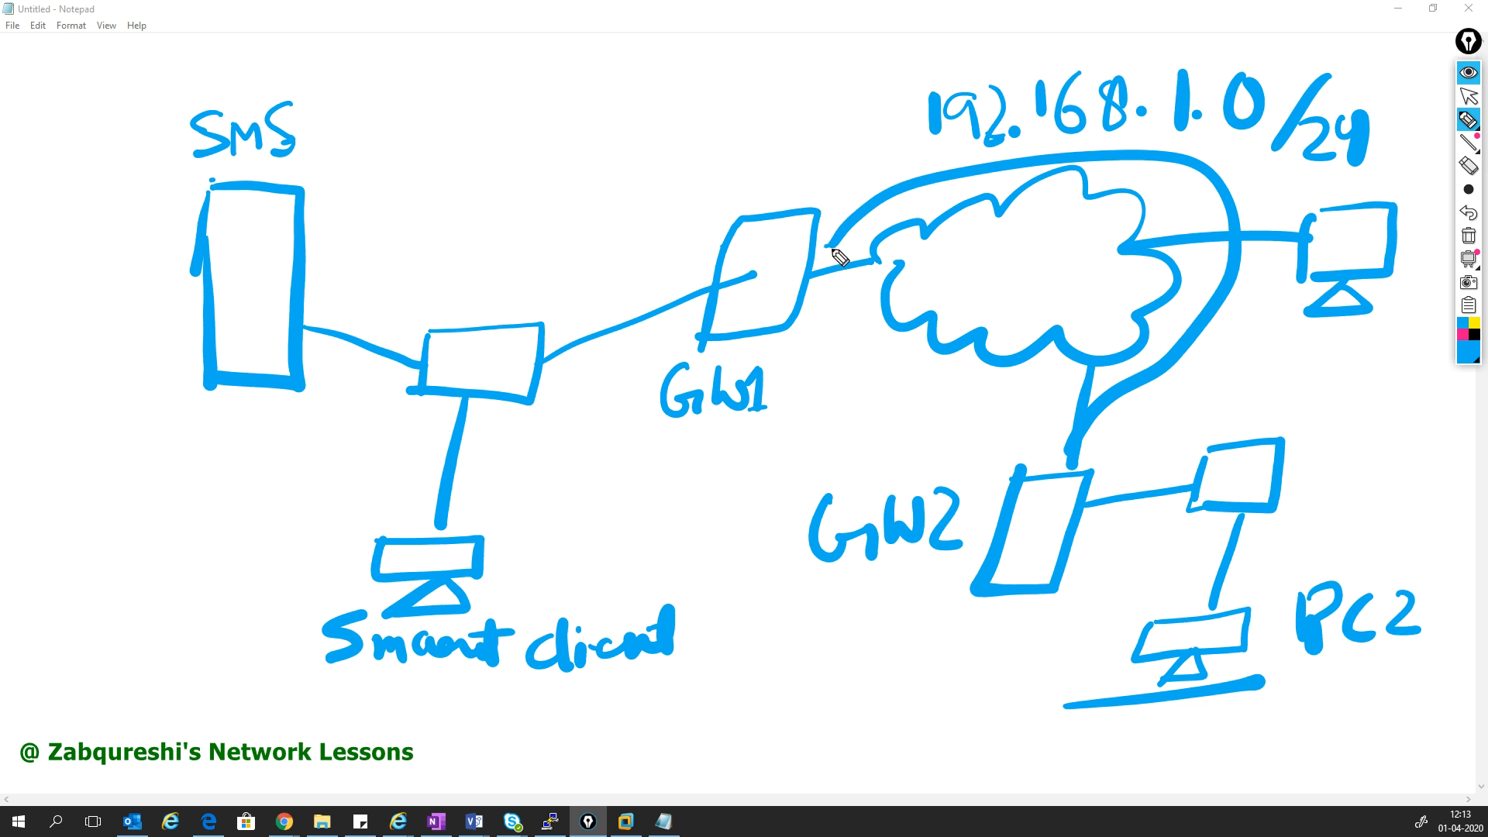
drag(833, 248, 813, 274)
- Label the left network VMNET#3 and the GW2 network VMNET#4, underlining both labels
mouse_move(465, 116)
mouse_down()
mouse_move(585, 160)
mouse_move(586, 130)
mouse_up()
mouse_move(614, 128)
mouse_down()
mouse_move(602, 141)
mouse_move(618, 158)
mouse_up()
drag(605, 143, 640, 158)
mouse_move(627, 124)
mouse_down()
mouse_move(649, 119)
mouse_move(673, 159)
mouse_up()
mouse_move(676, 109)
mouse_down()
mouse_move(660, 159)
mouse_move(697, 122)
mouse_up()
drag(653, 147, 722, 155)
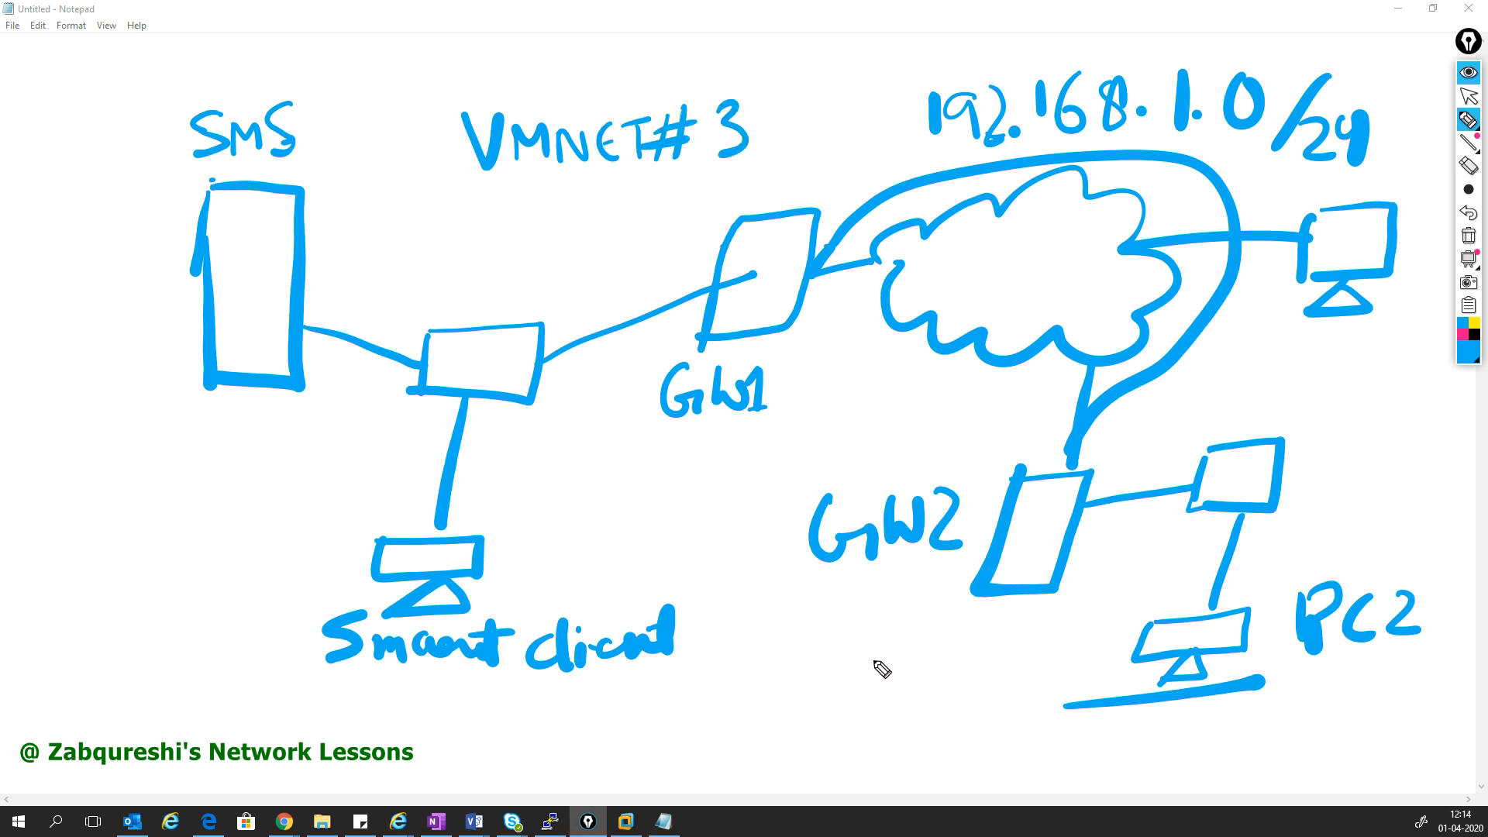
mouse_move(889, 637)
mouse_down()
mouse_move(975, 657)
mouse_move(1032, 626)
mouse_move(1063, 650)
mouse_move(1083, 637)
mouse_up()
mouse_move(1065, 619)
mouse_down()
mouse_move(1095, 606)
mouse_move(1059, 629)
mouse_up()
drag(923, 688, 907, 718)
mouse_move(943, 681)
mouse_down()
mouse_move(939, 710)
mouse_move(938, 676)
mouse_move(944, 699)
mouse_move(981, 706)
mouse_move(982, 689)
mouse_up()
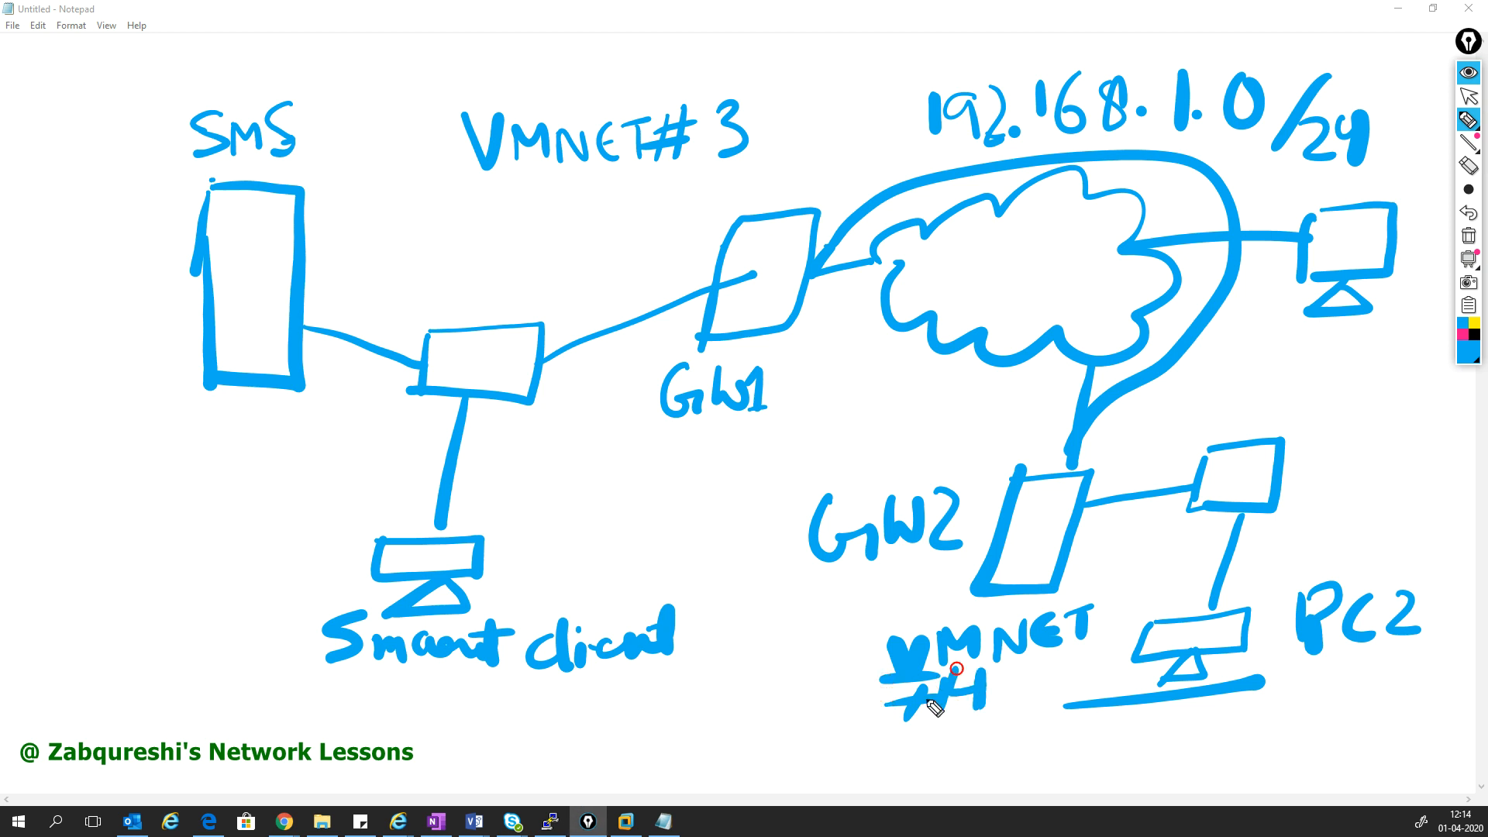
drag(477, 230, 737, 200)
drag(899, 733, 1002, 726)
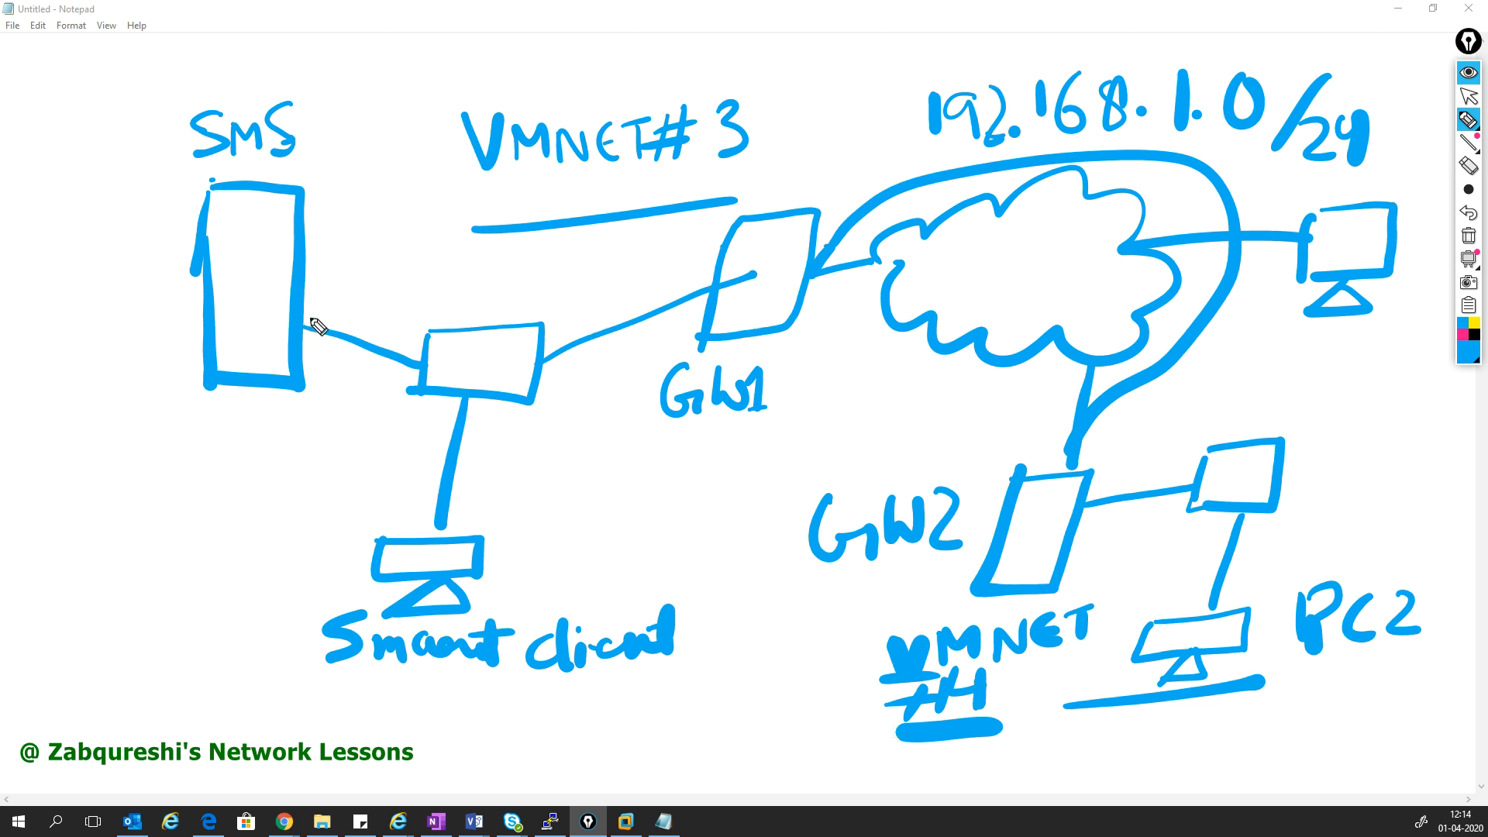
- Write VMNET in the switch box and dot the link end points at GW1, GW2 and PC2
drag(709, 280, 701, 298)
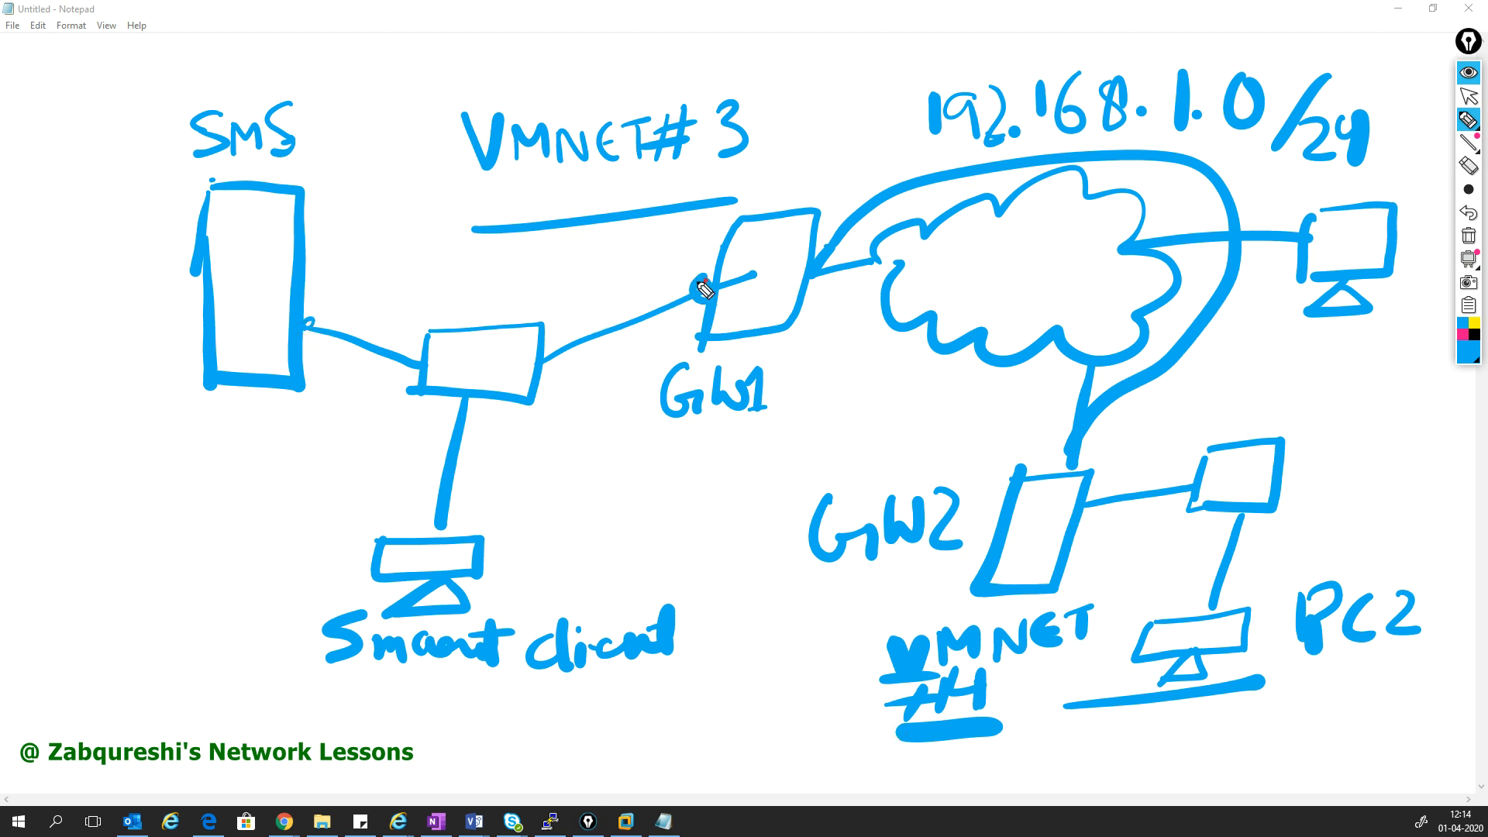
drag(434, 525, 451, 521)
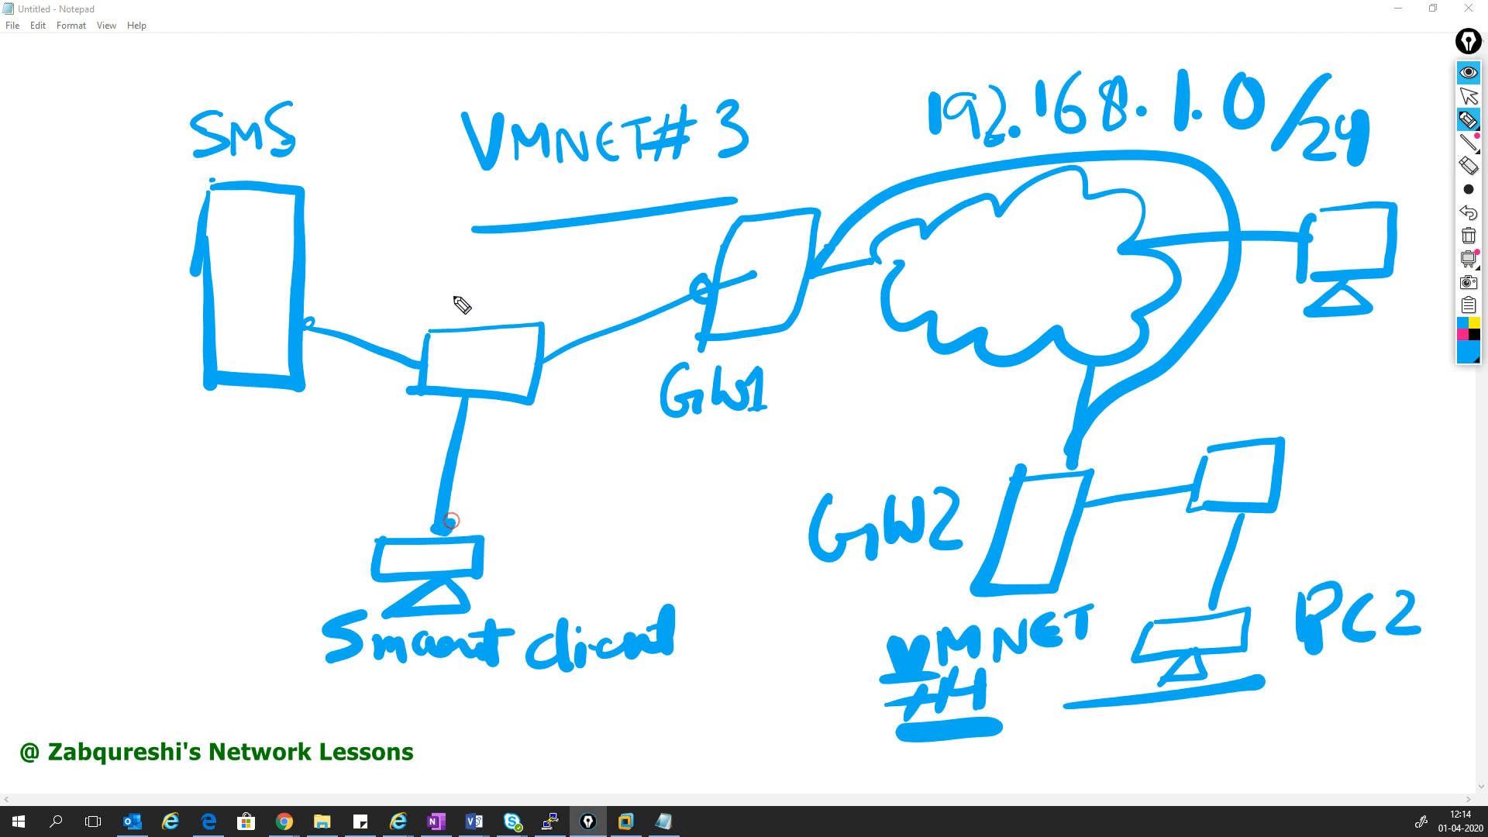
mouse_move(433, 351)
mouse_down()
mouse_move(443, 388)
mouse_move(454, 355)
mouse_move(486, 383)
mouse_move(500, 352)
mouse_up()
mouse_move(517, 355)
mouse_down()
mouse_move(522, 375)
mouse_move(521, 360)
mouse_up()
mouse_move(533, 348)
mouse_down()
mouse_move(532, 370)
mouse_move(548, 337)
mouse_up()
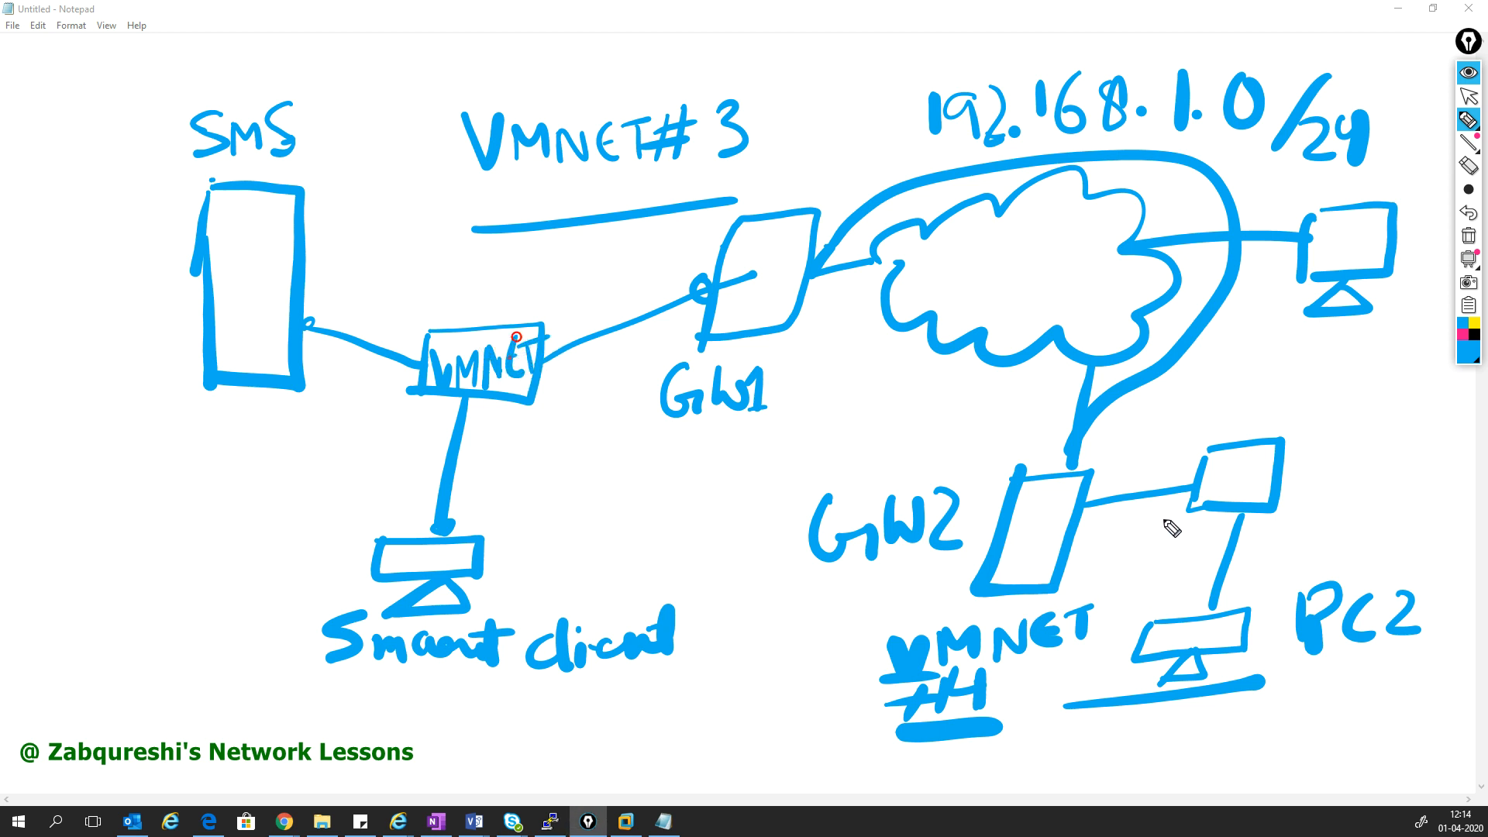
drag(1084, 503, 1080, 510)
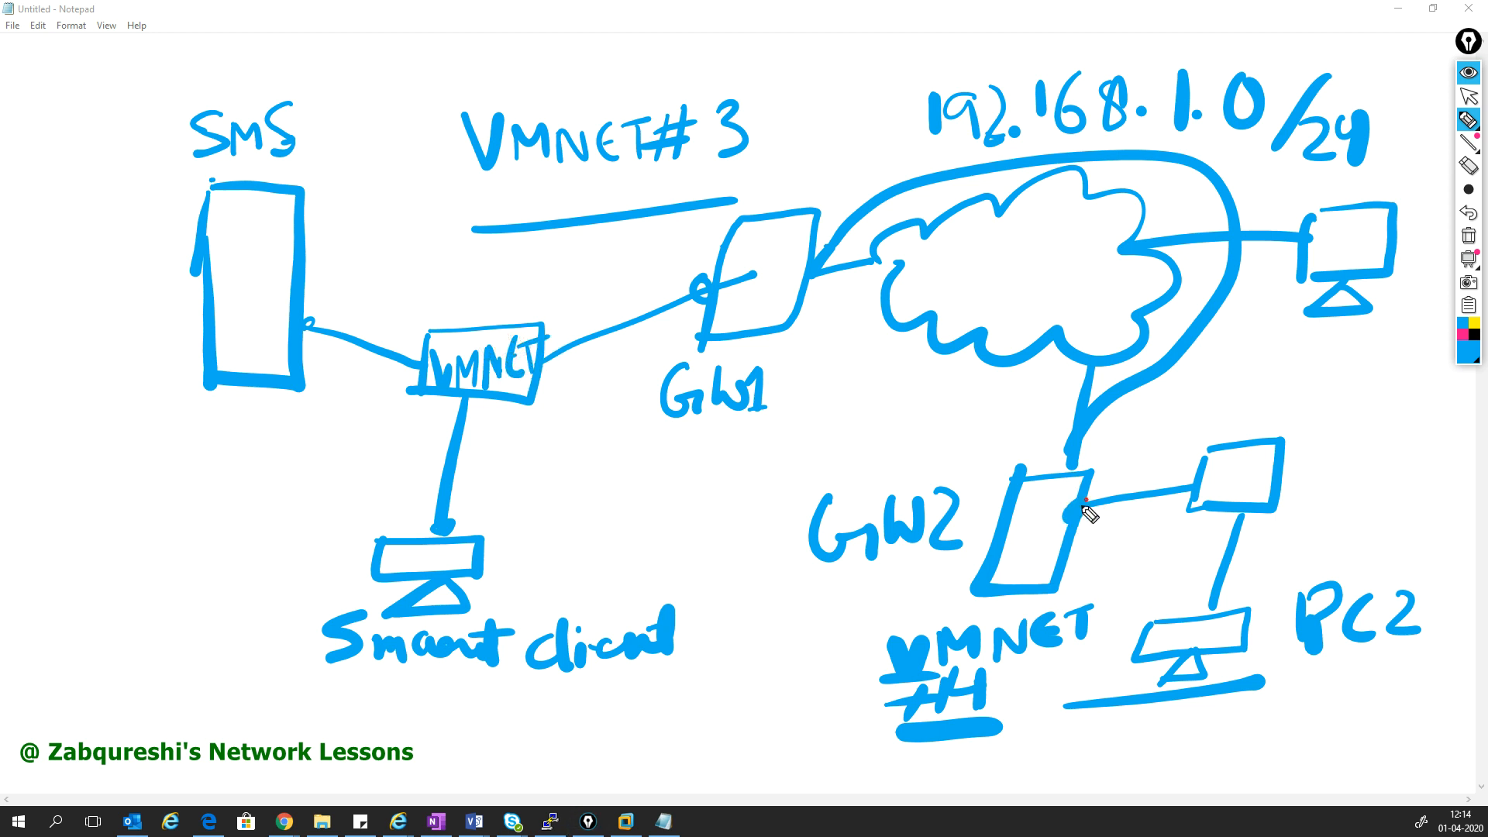
click(1206, 607)
click(1058, 467)
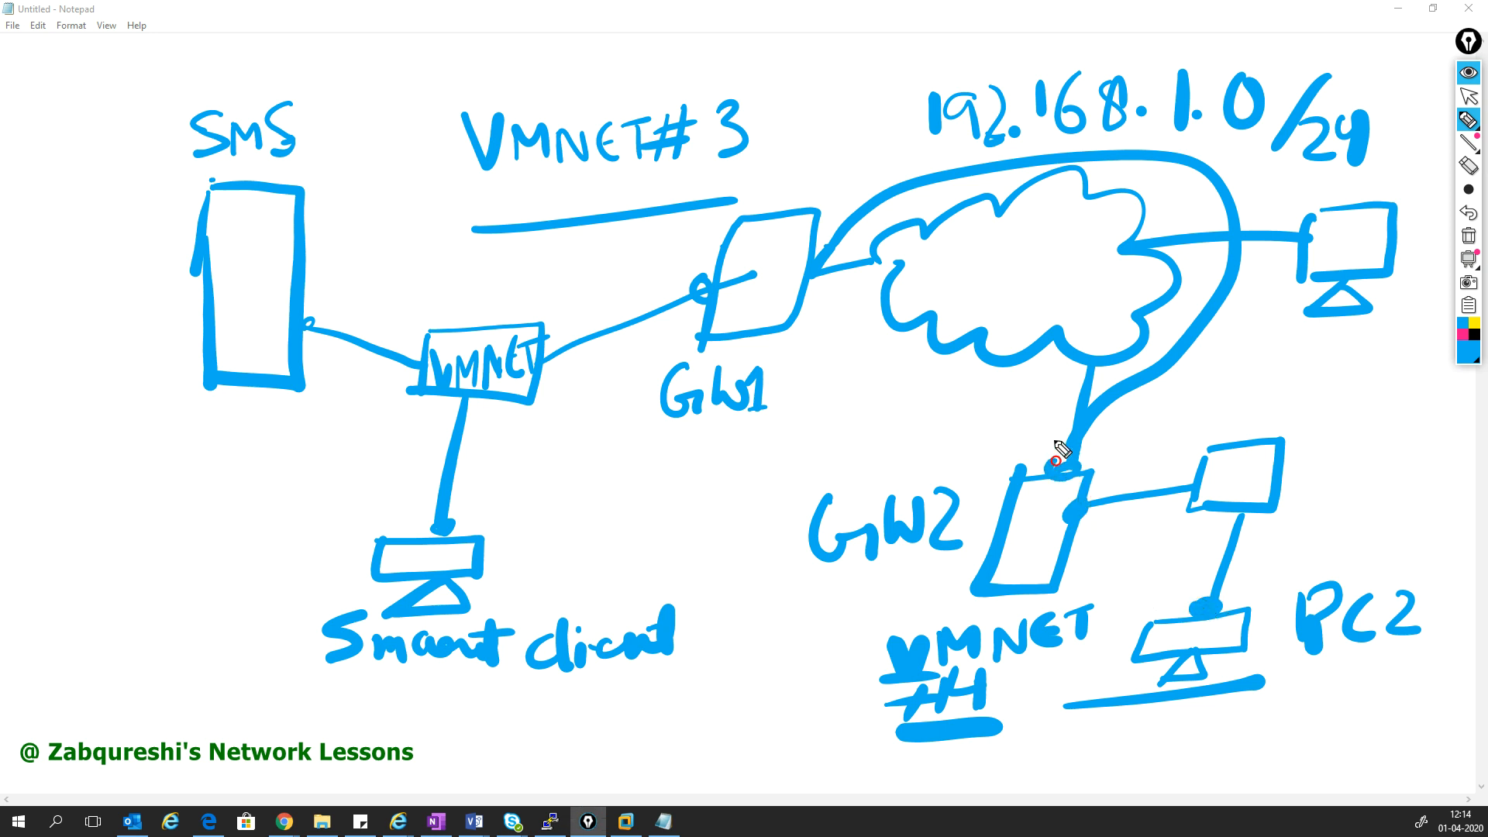
click(820, 272)
- Choose a smaller Epic Pen size and clear all the drawn ink
click(1468, 189)
click(1374, 190)
click(1467, 236)
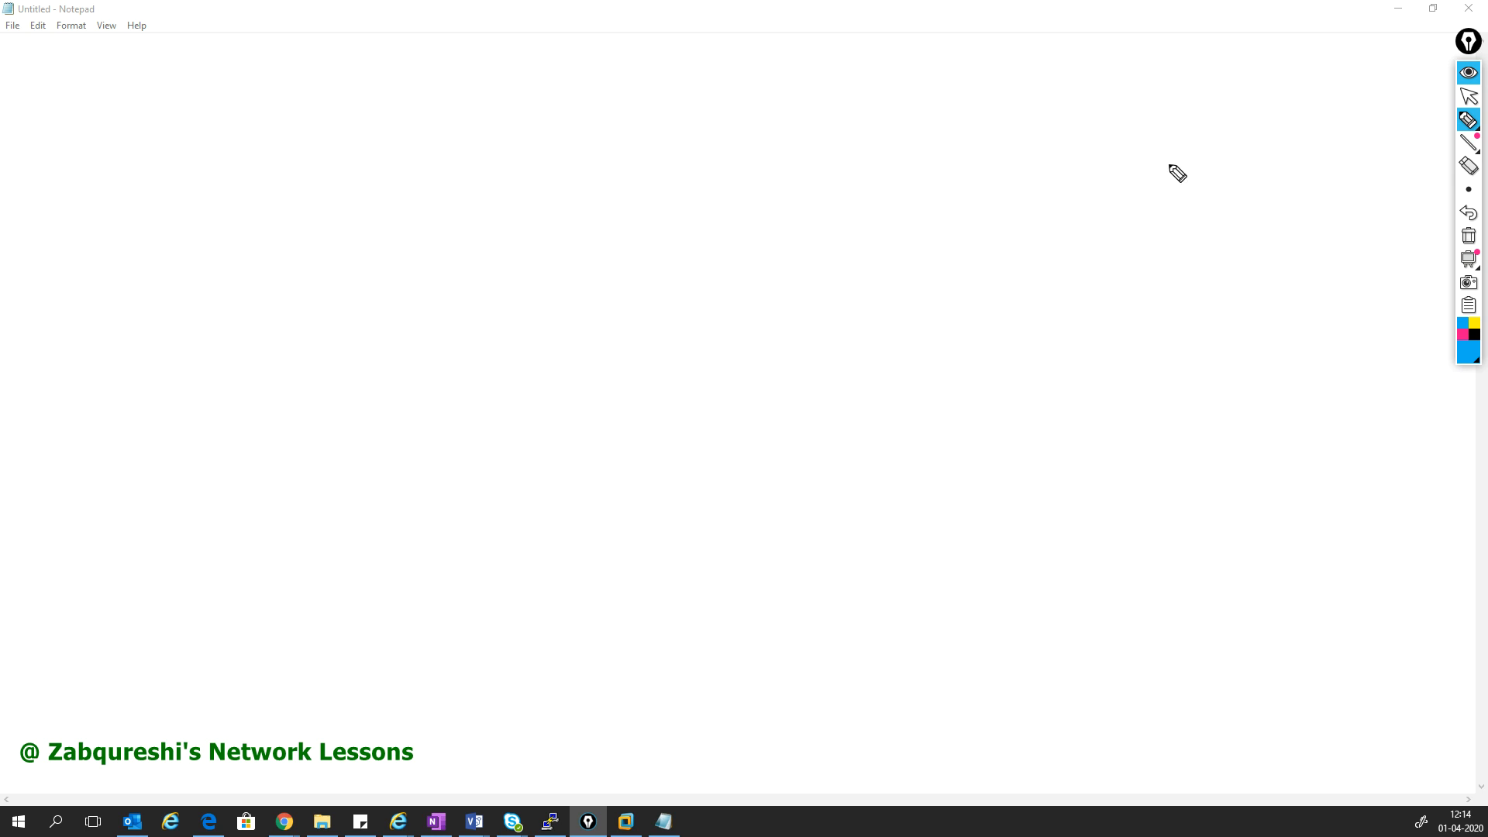
- Collapse the Epic Pen toolbar and close Notepad to reveal the R80.10 download page
click(1468, 71)
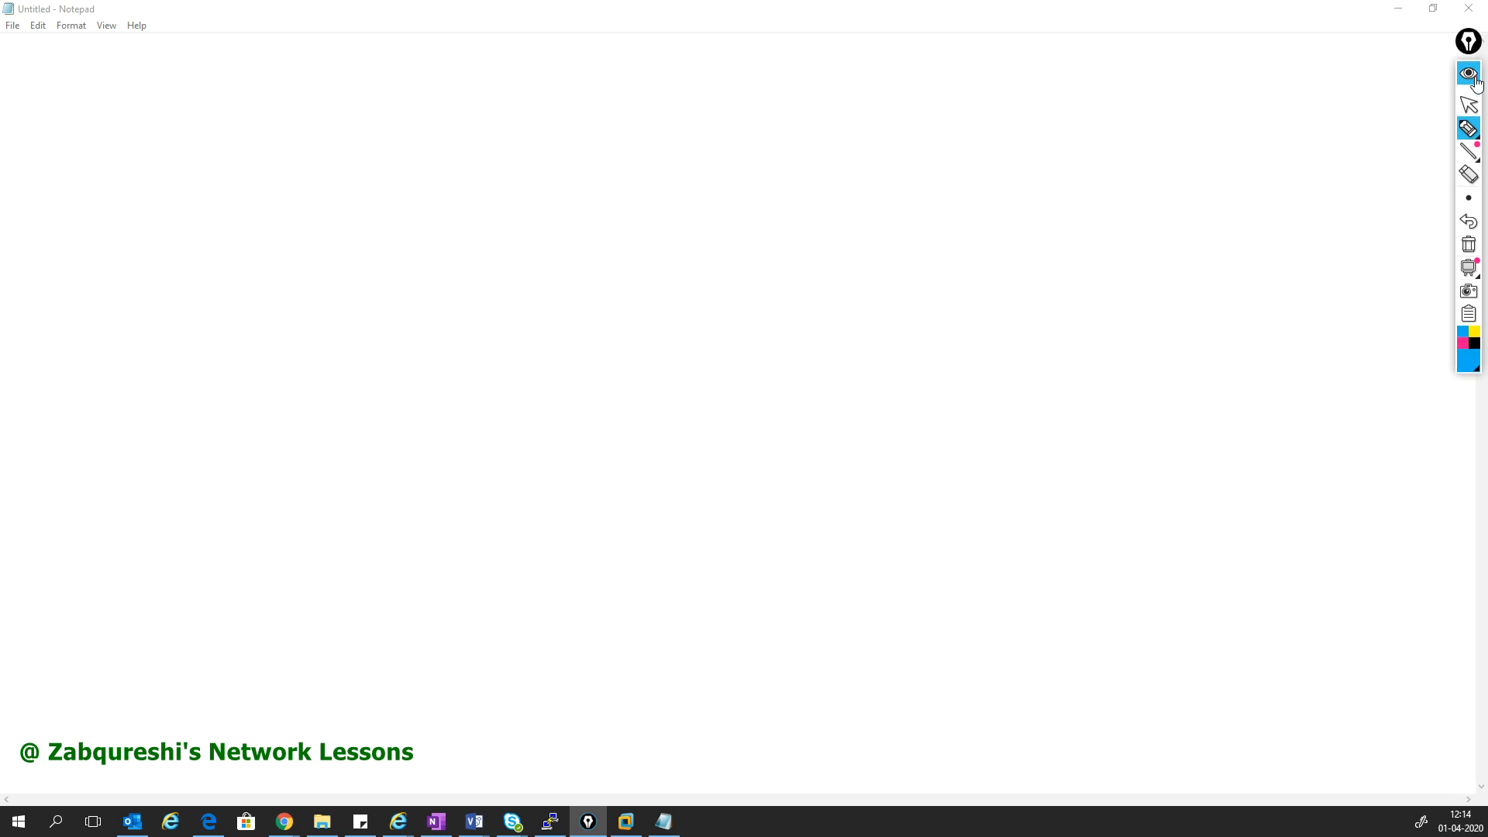
click(1468, 8)
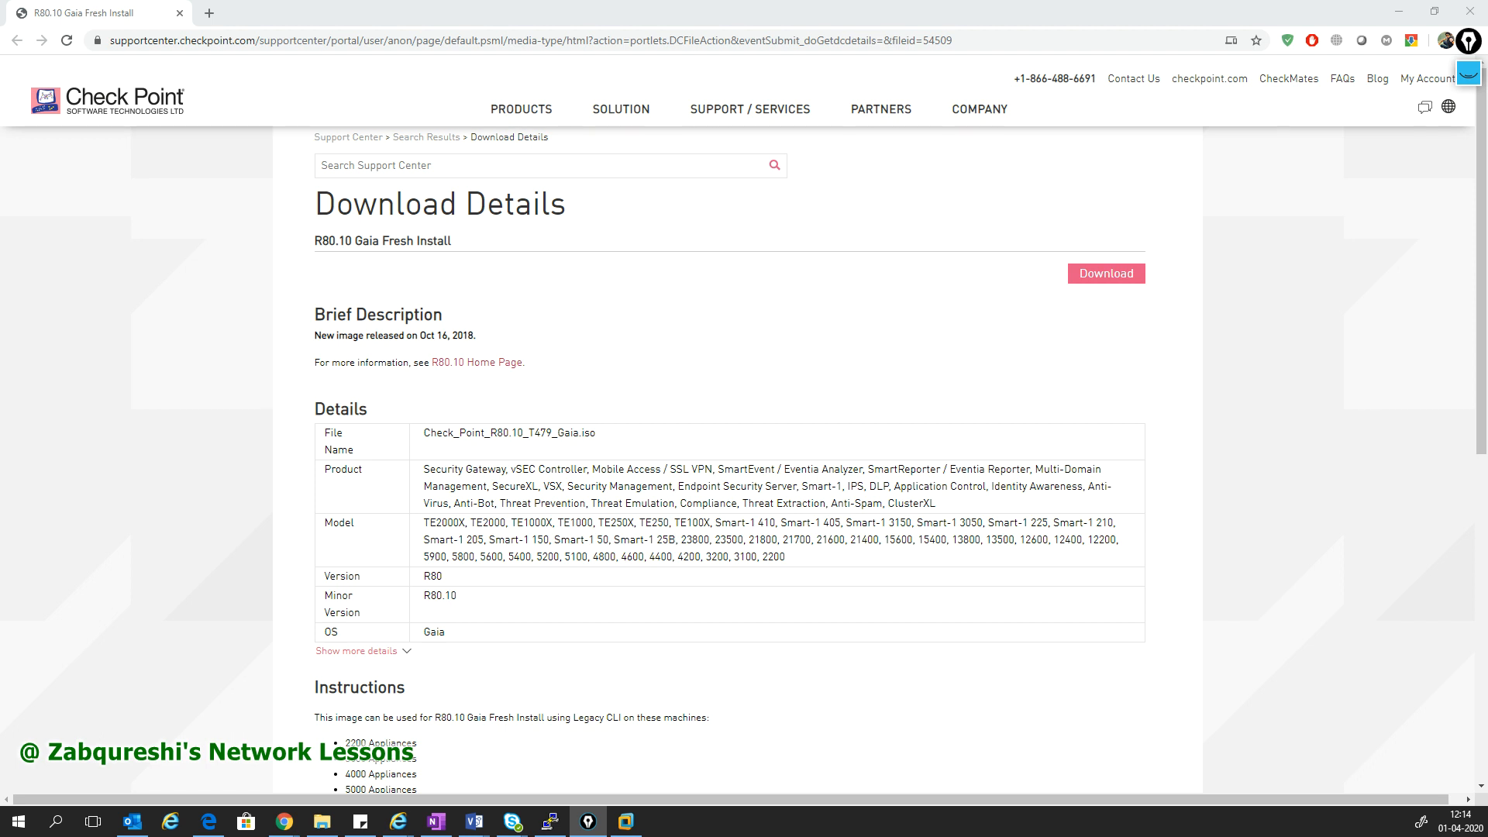
click(321, 822)
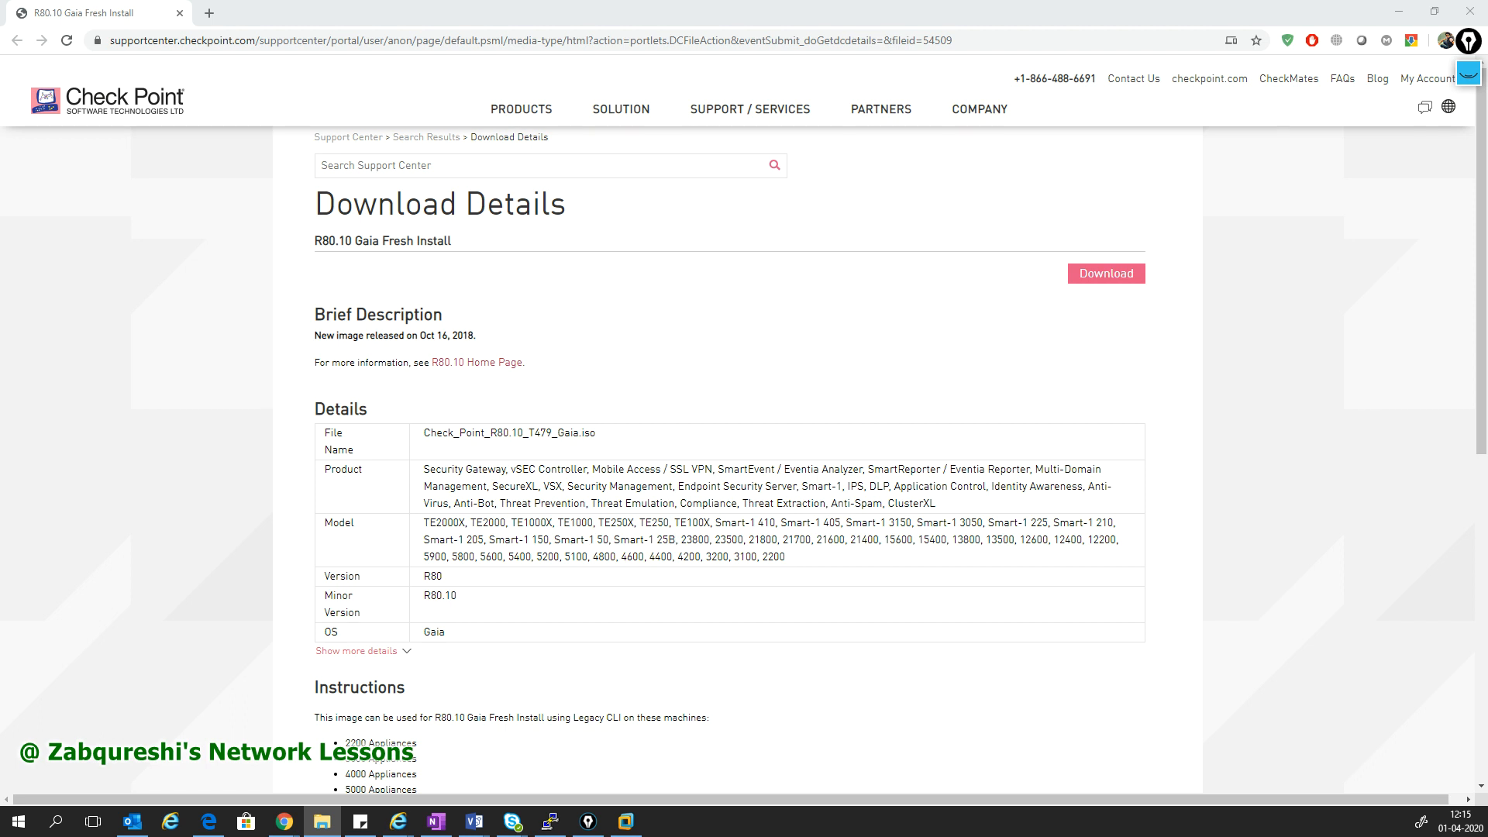
- Paste Check_Point_R80.10_T479_Gaia.iso into the empty New folder (2) to start the copy
drag(689, 155, 822, 172)
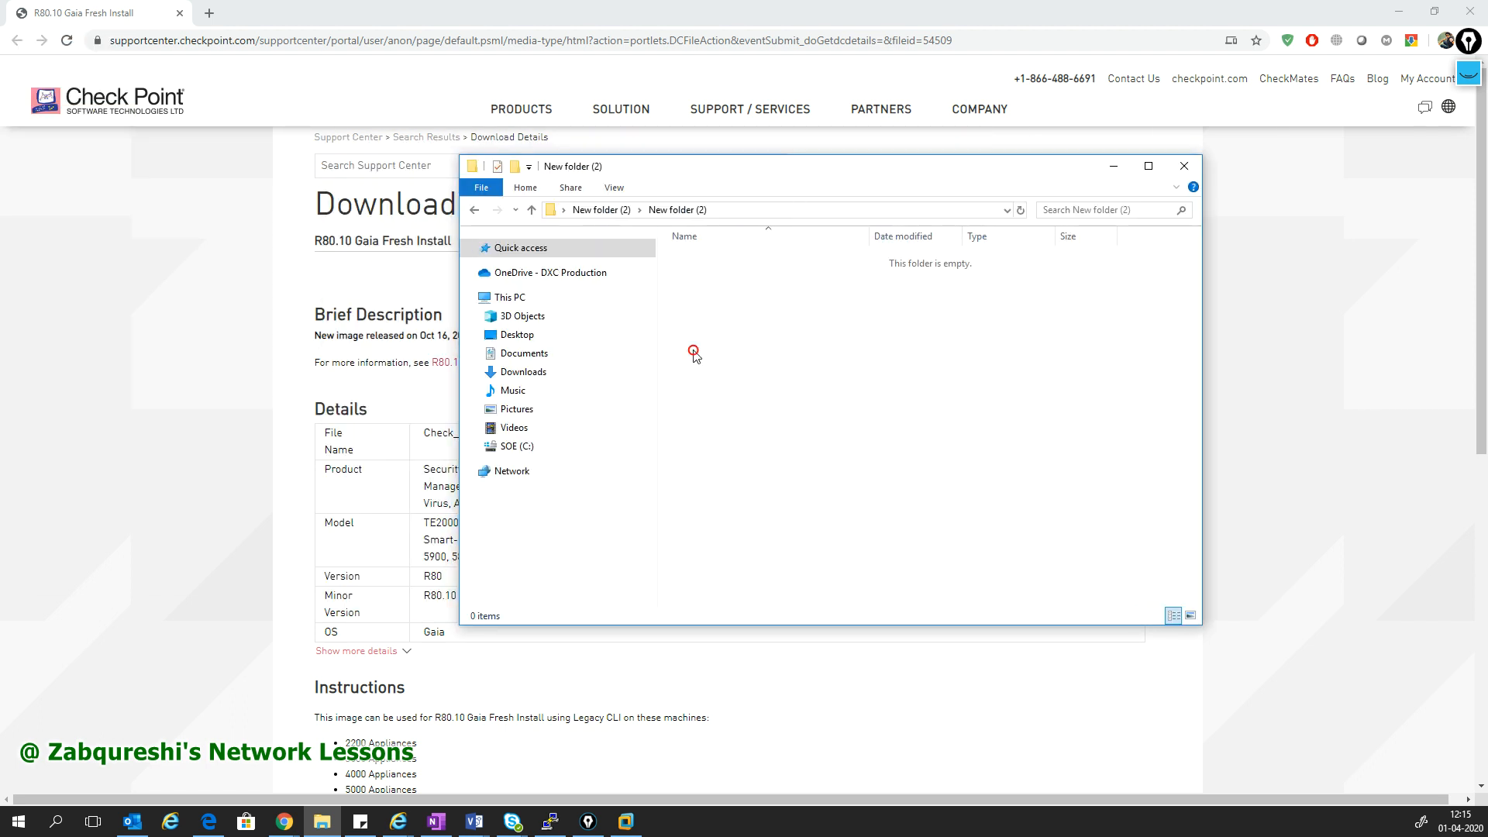
key(ctrl+v)
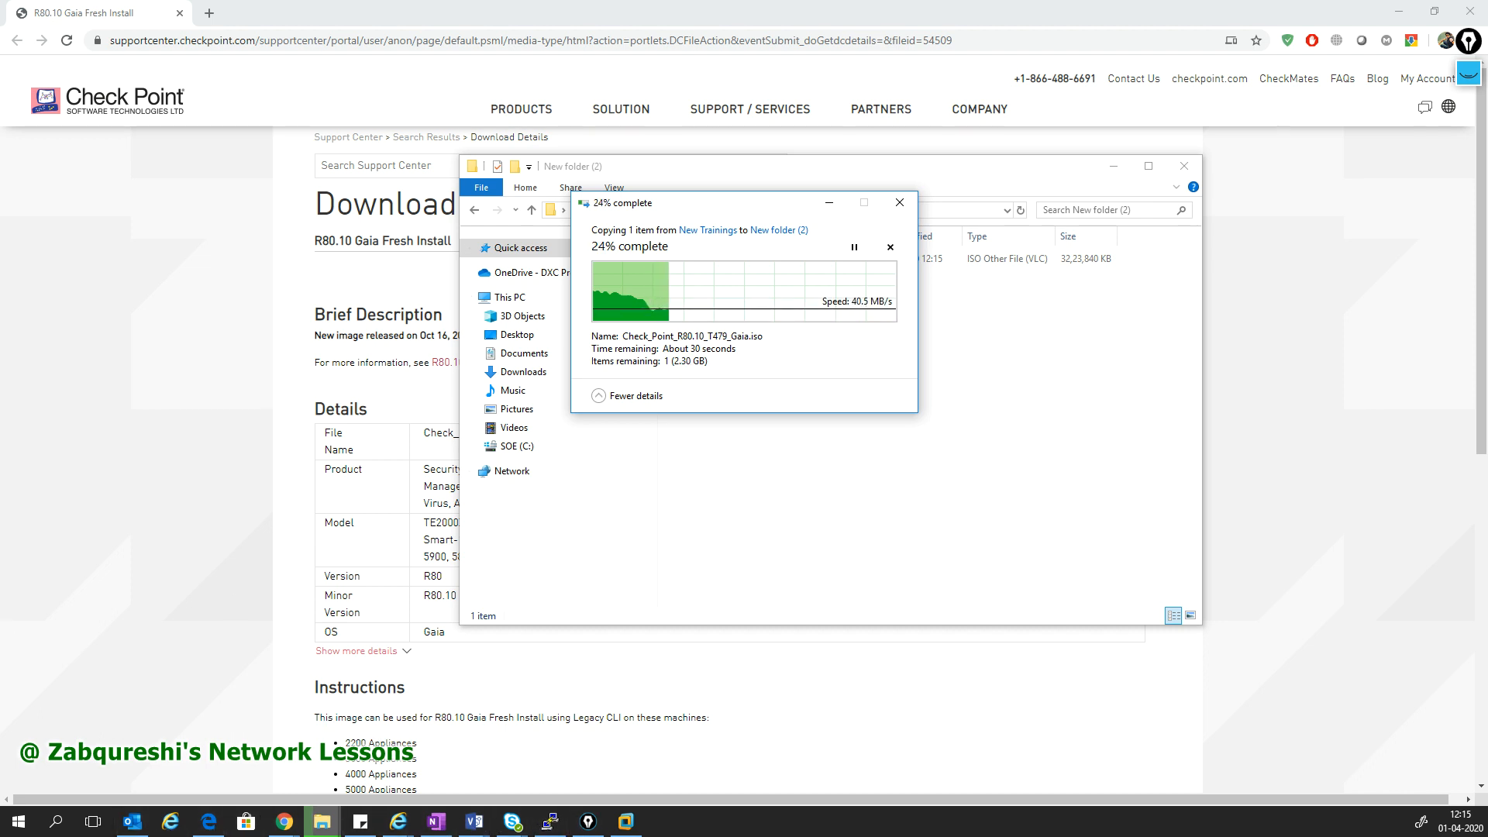
click(626, 822)
- Start a Typical new VM, installing the OS later, with guest Other Linux 4.x or later kernel 64-bit
drag(533, 44, 926, 96)
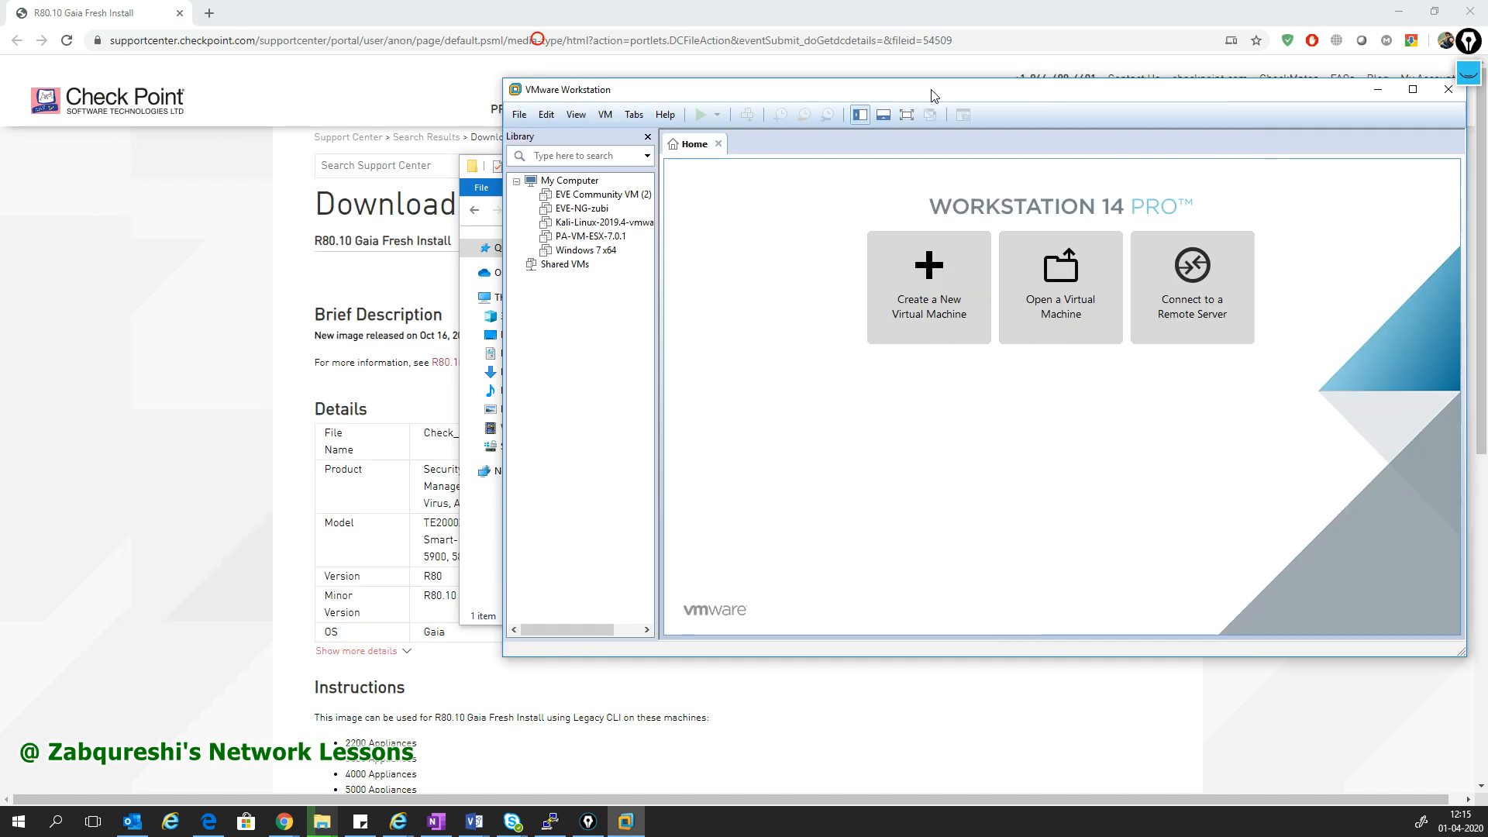
click(920, 303)
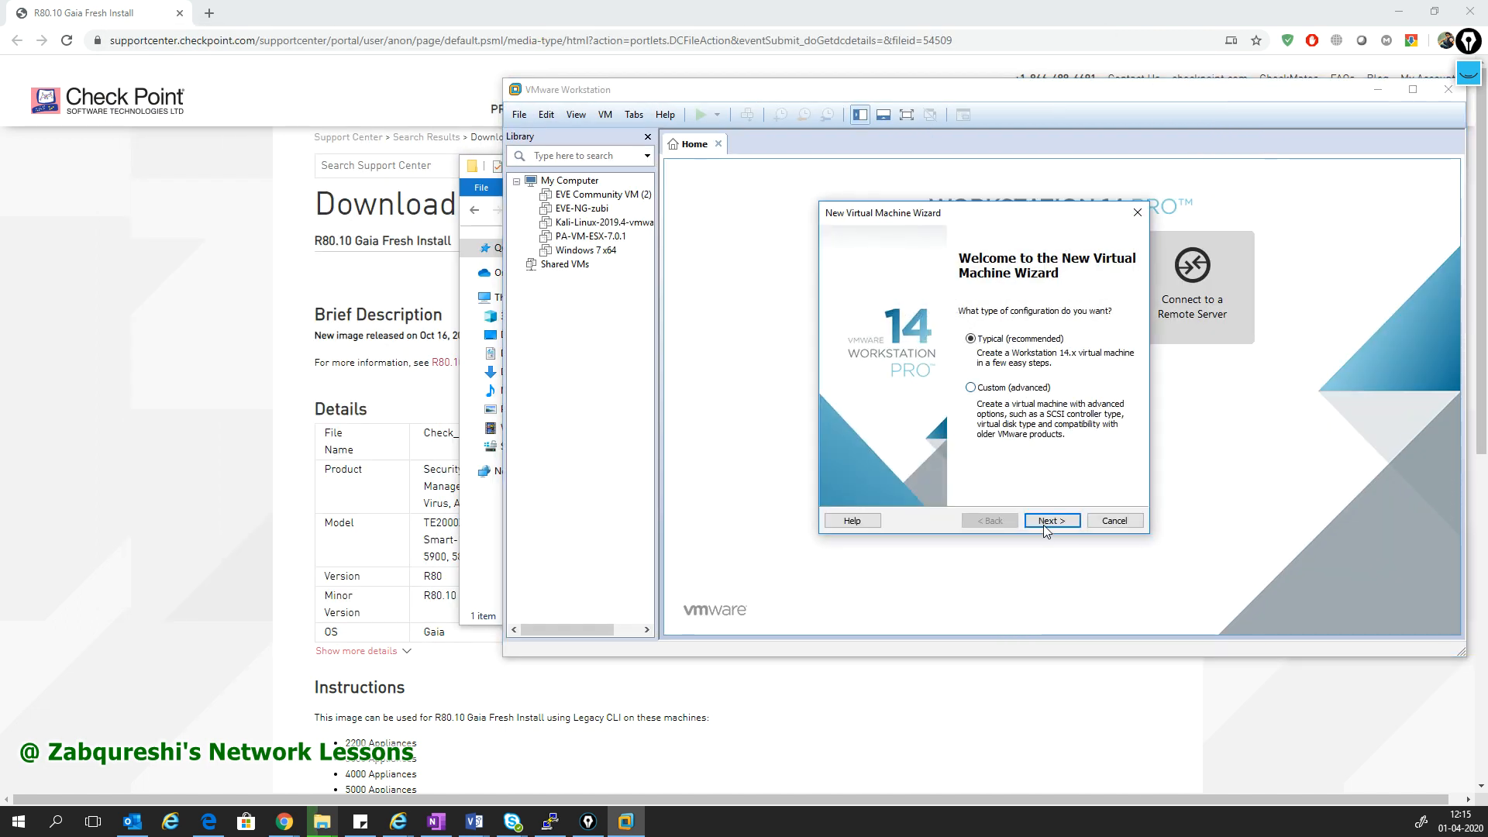
click(1048, 522)
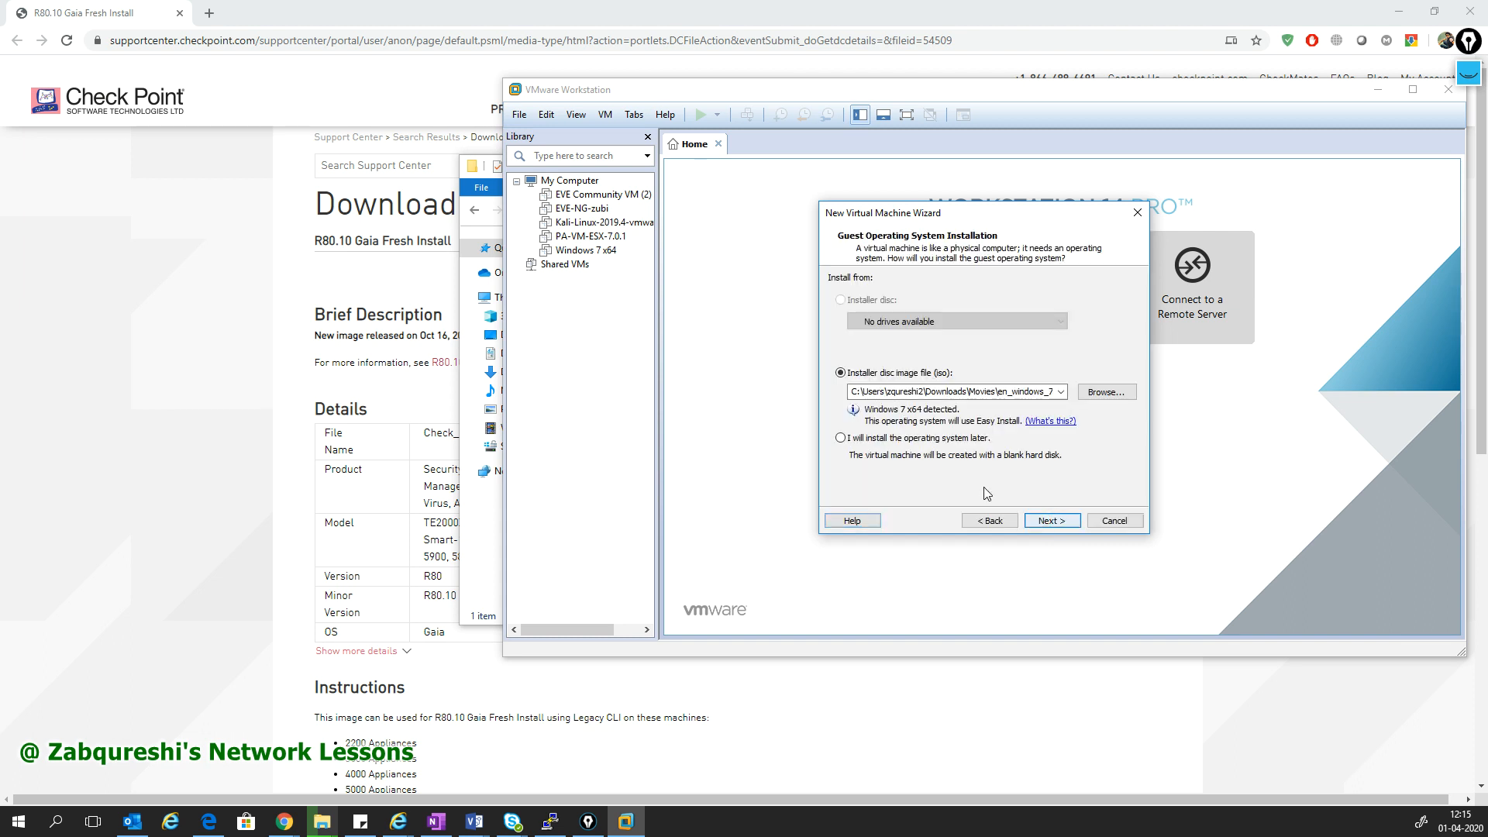
click(915, 443)
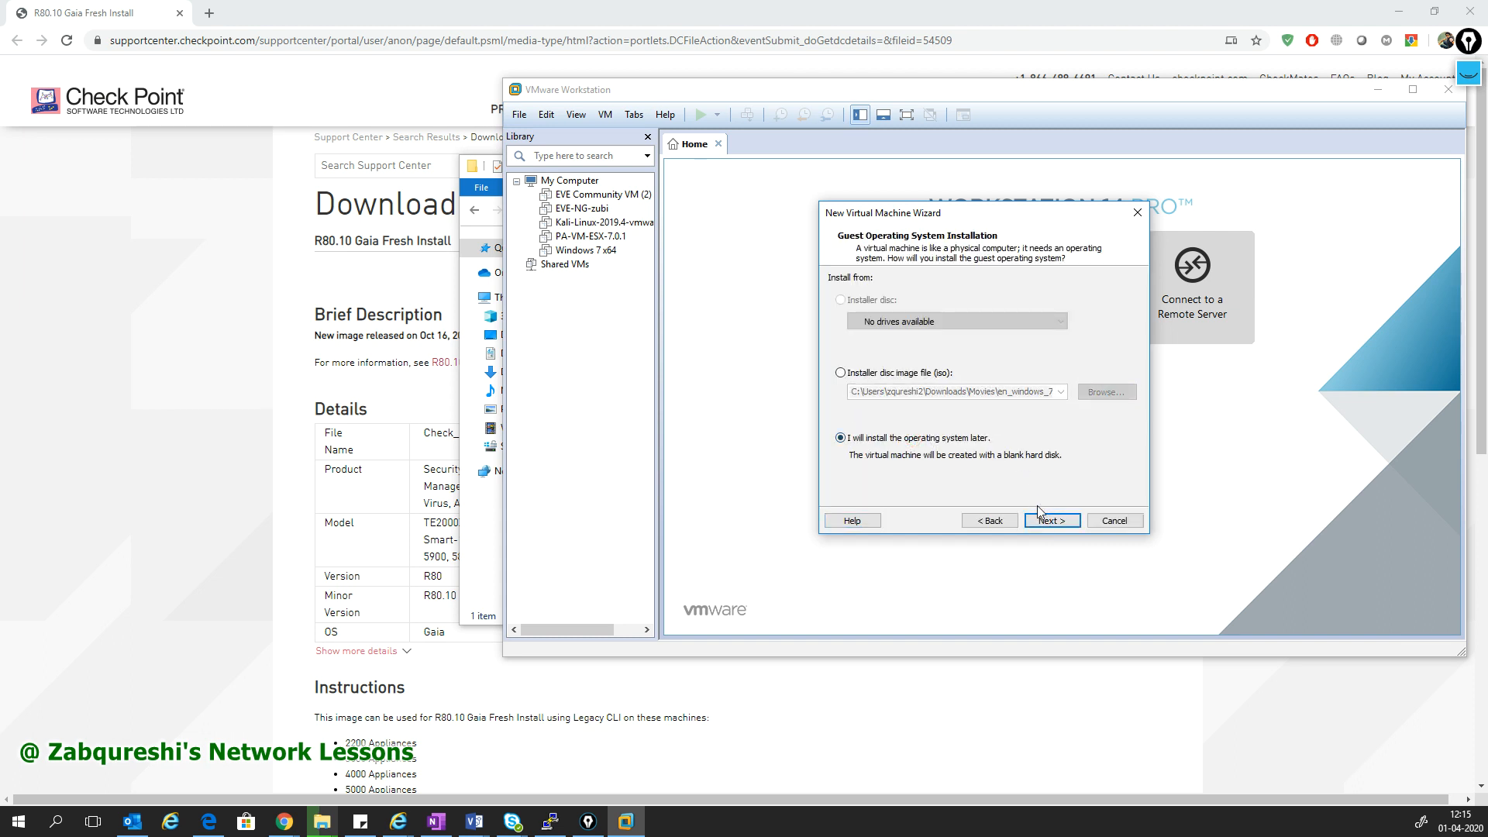
click(1049, 521)
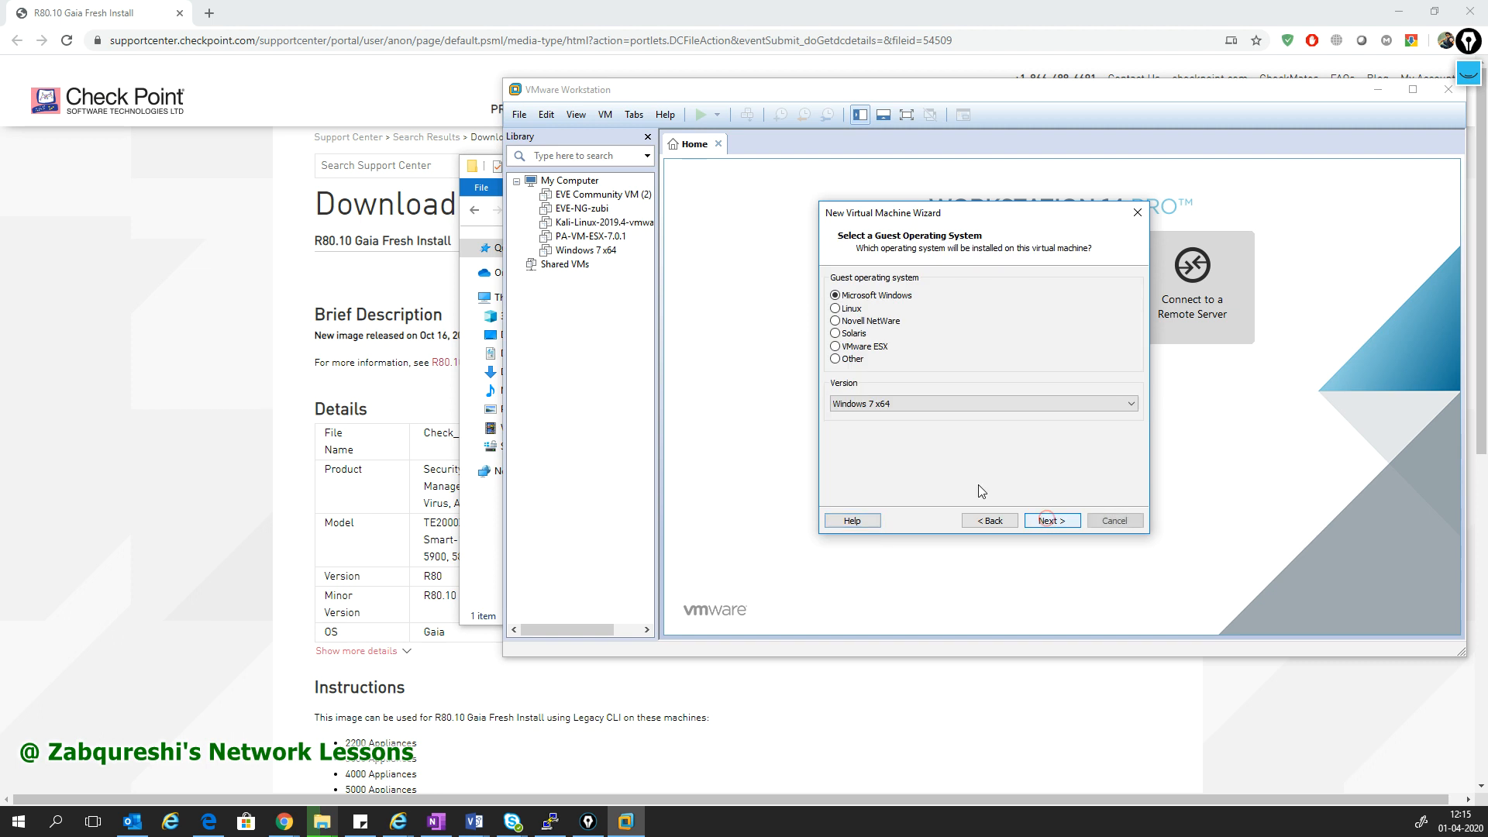
click(851, 309)
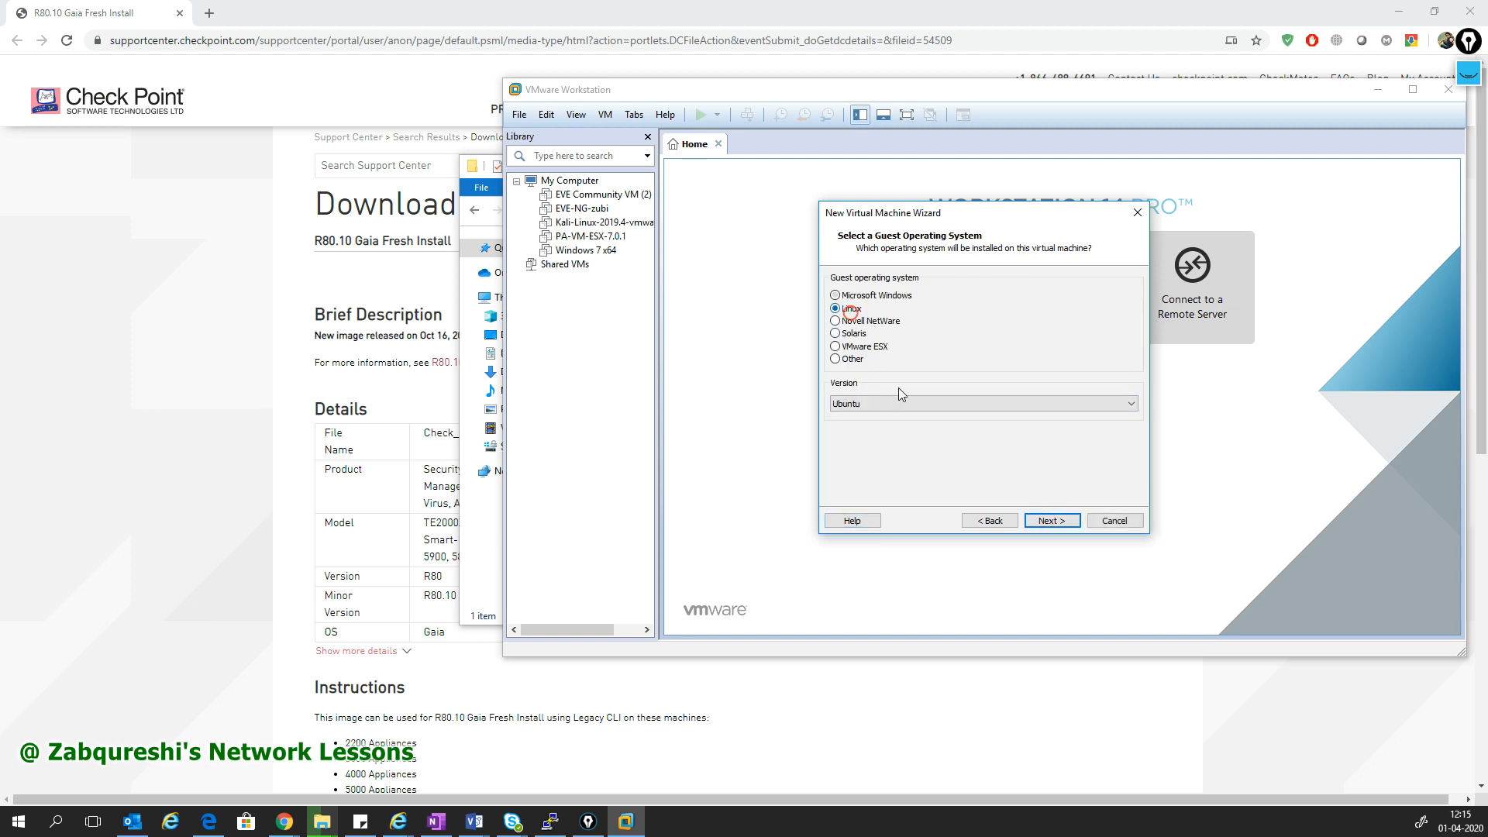
click(933, 404)
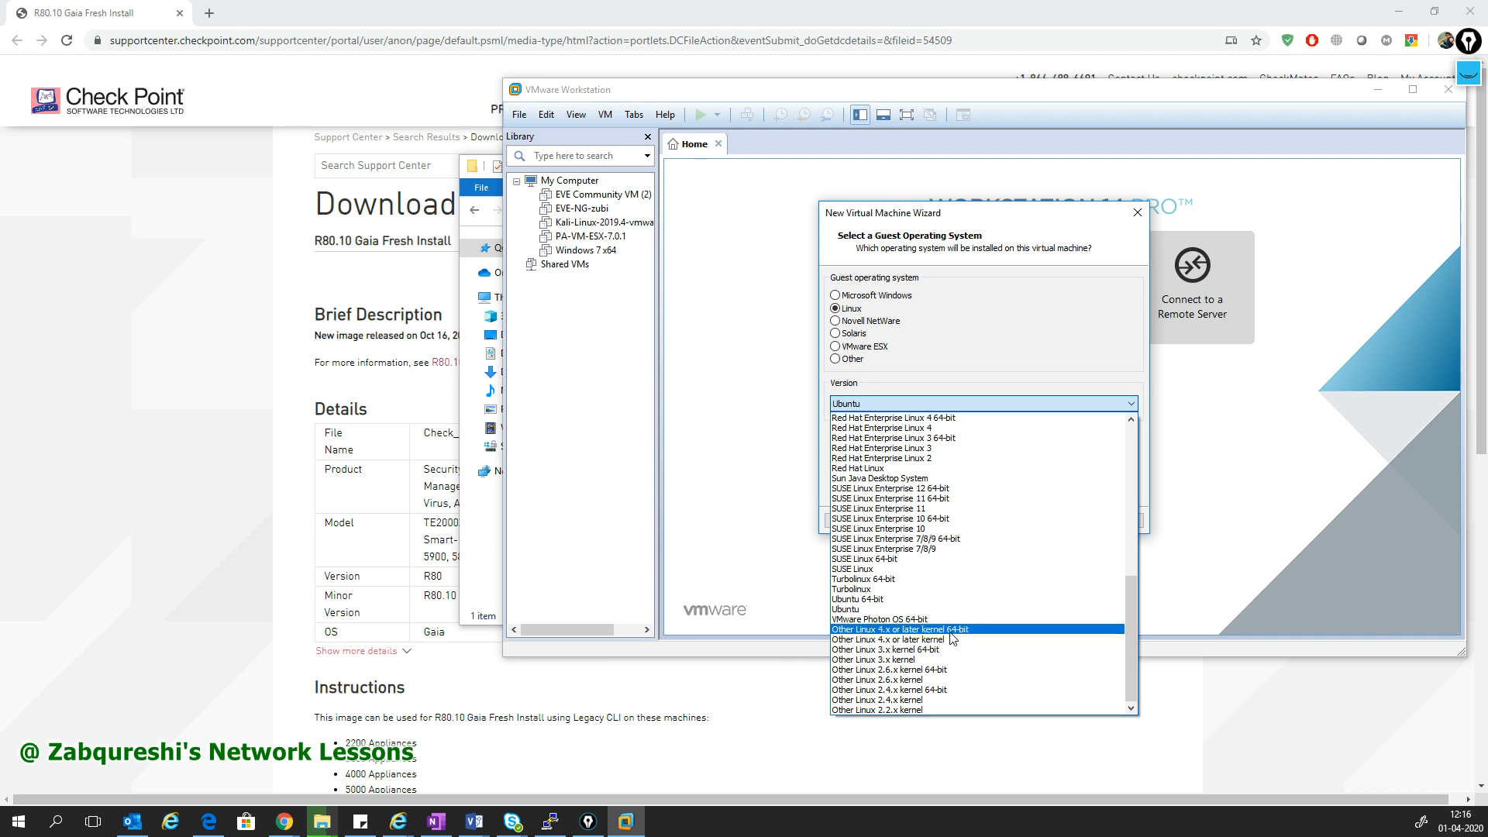
click(951, 631)
click(1051, 521)
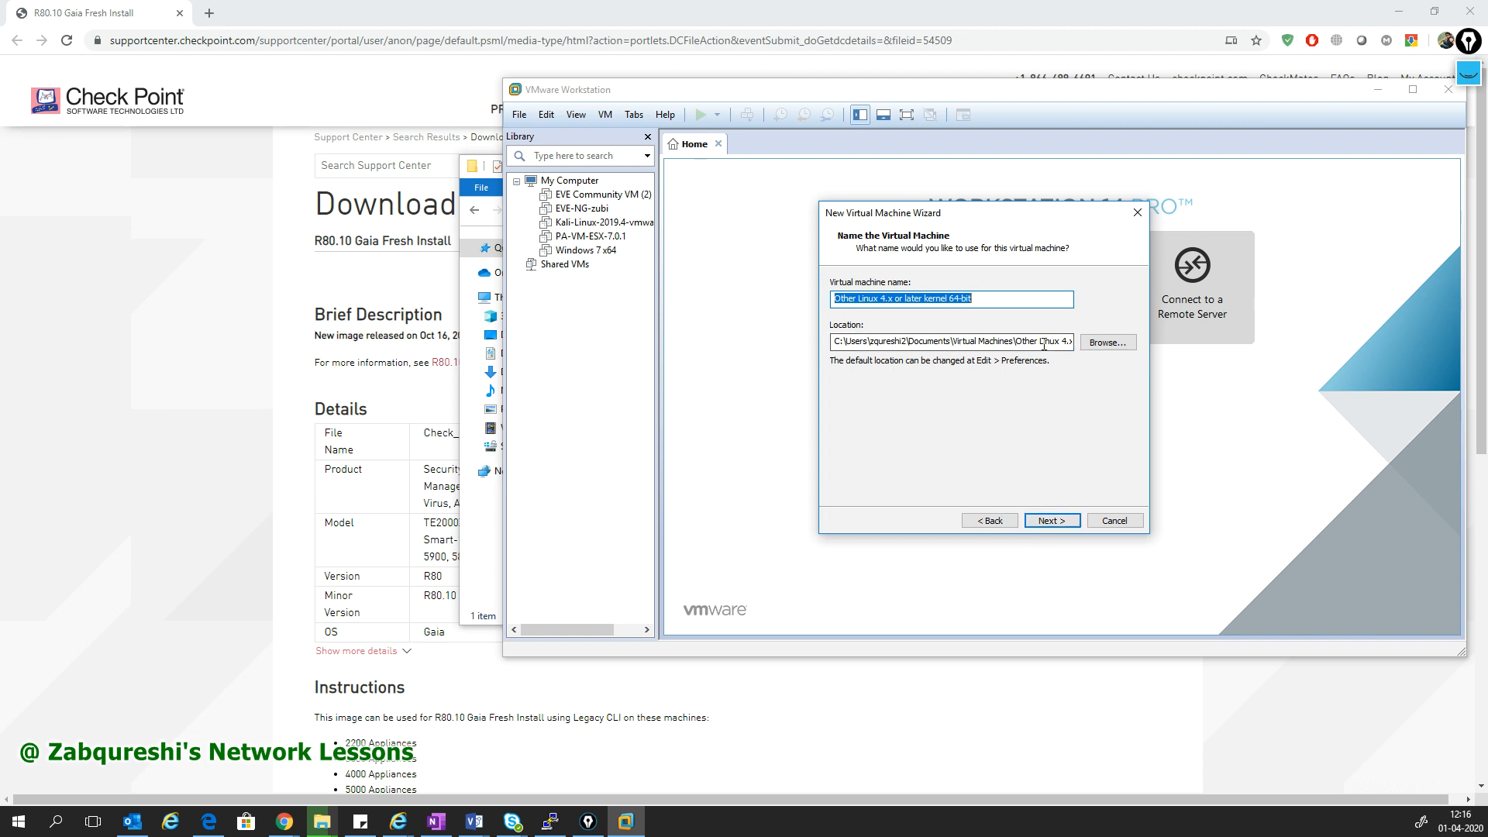
- Name the new virtual machine SMS and give it a 20 GB disk stored as a single file
click(1043, 342)
triple_click(979, 299)
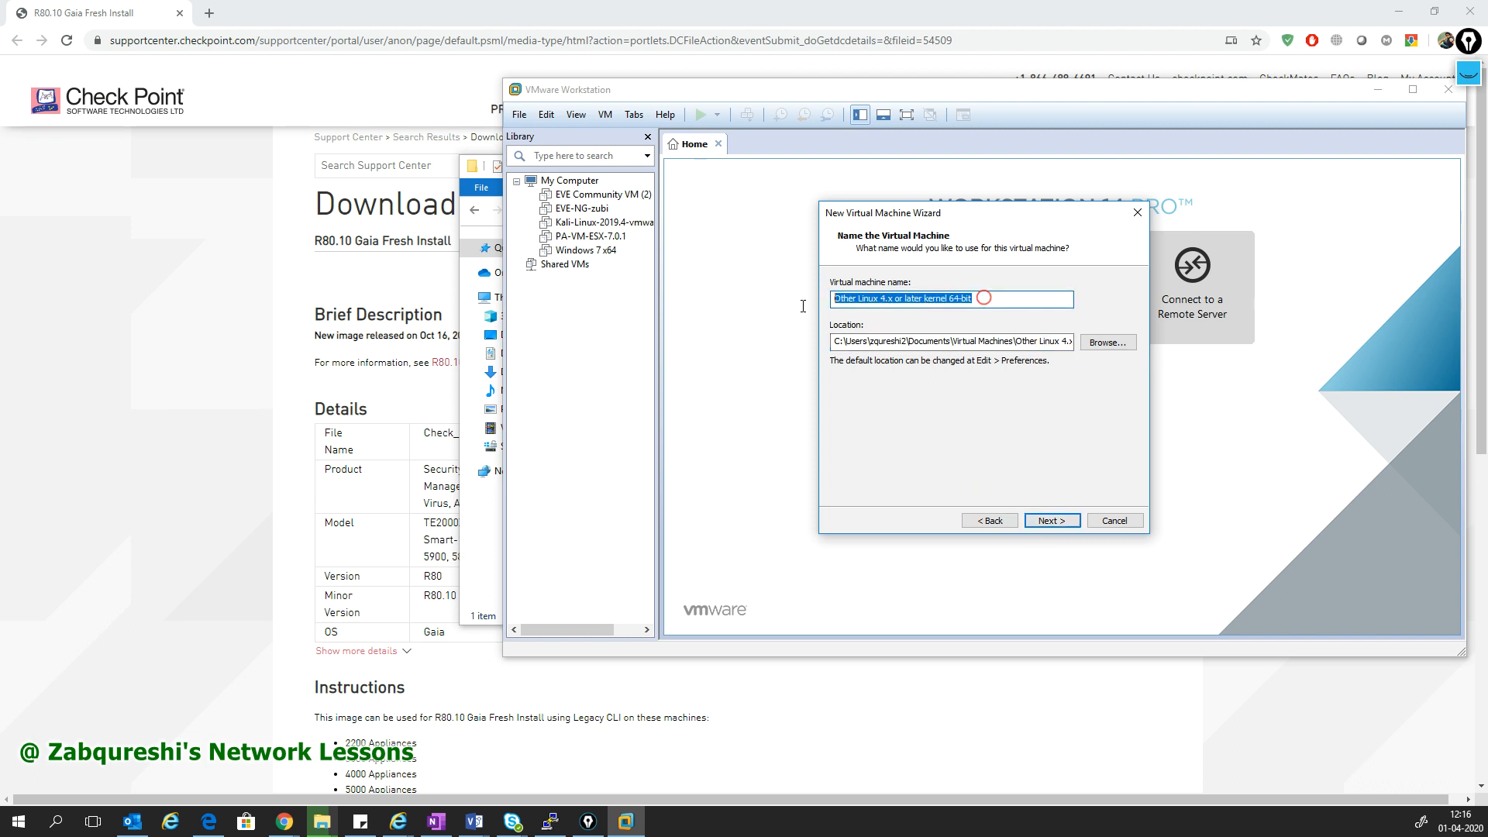
text(SMS)
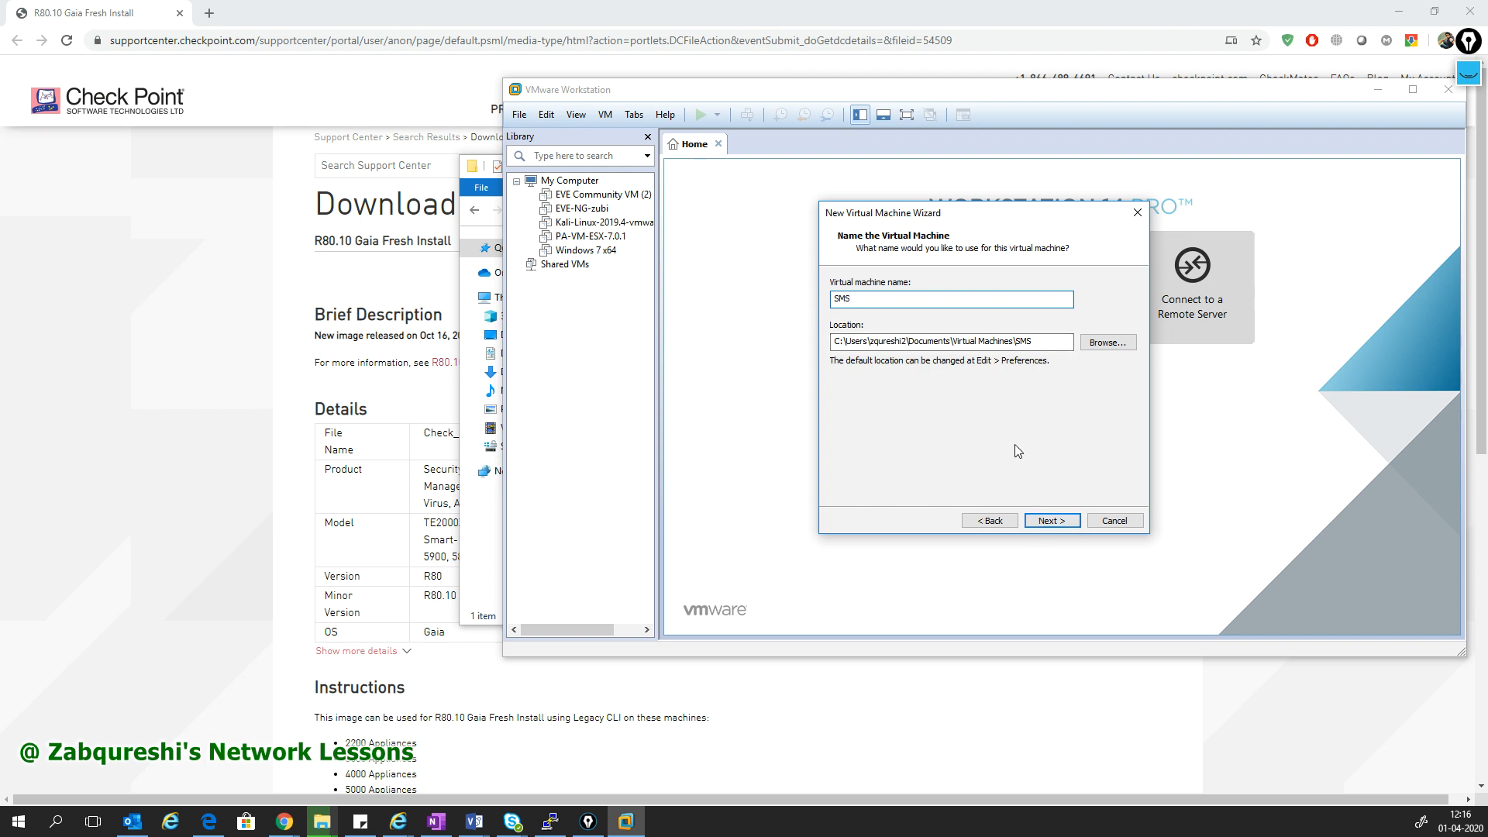
click(1051, 520)
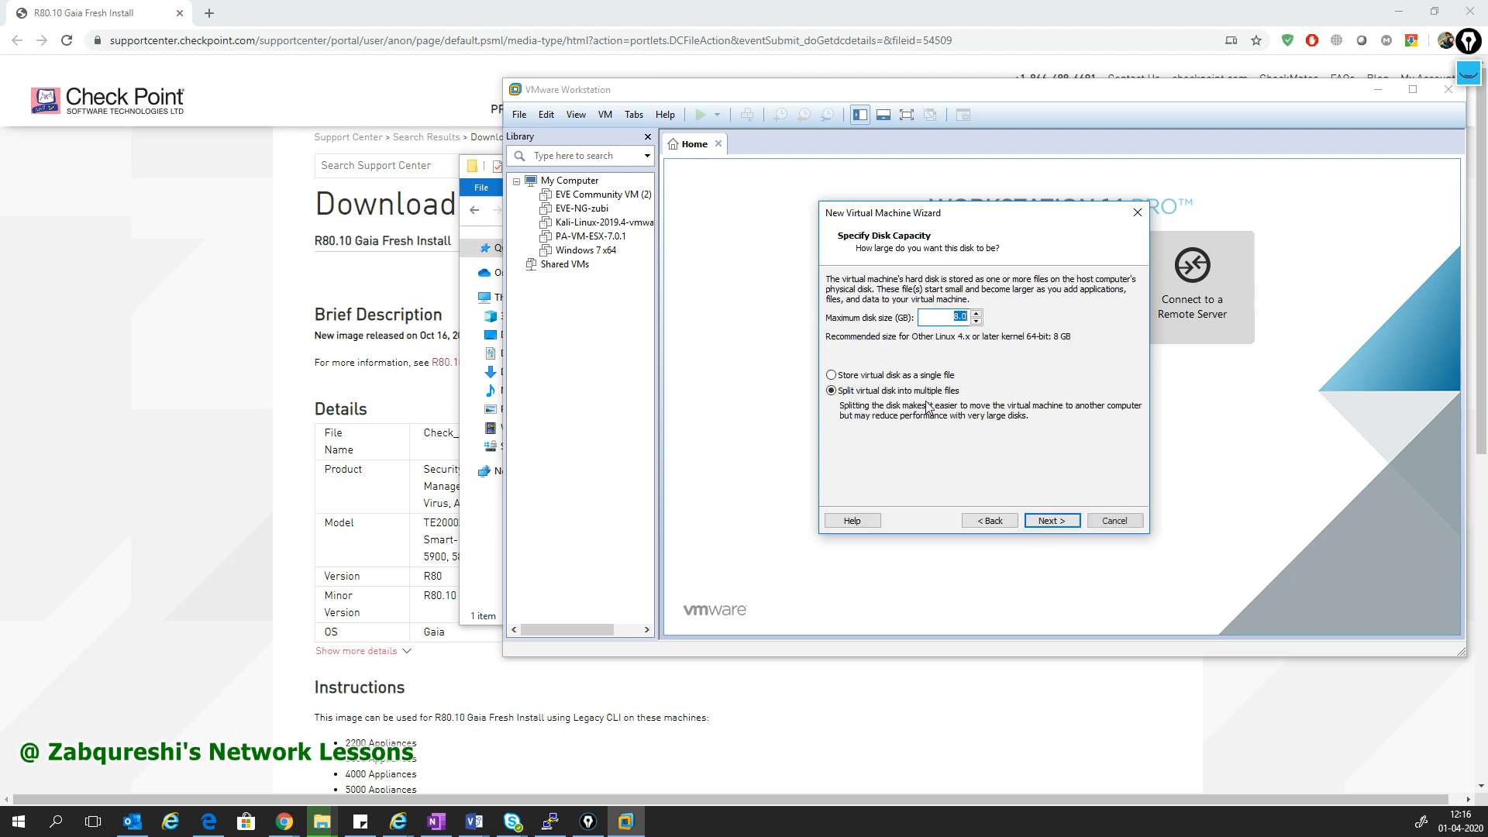
drag(960, 316, 942, 317)
- Customize the SMS hardware to 2048 MB memory, then finish creating the VM
click(1051, 520)
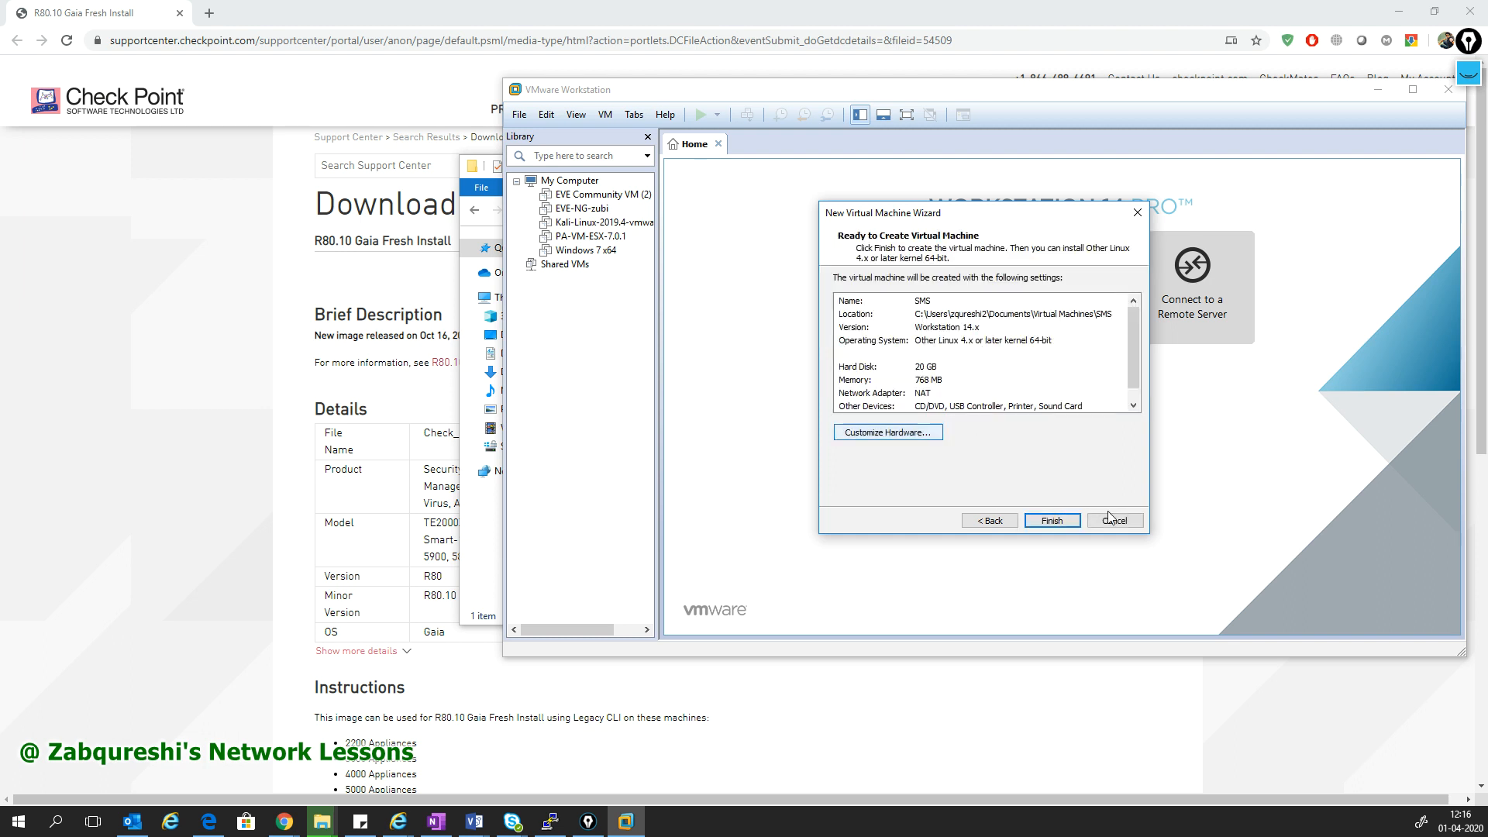
click(918, 433)
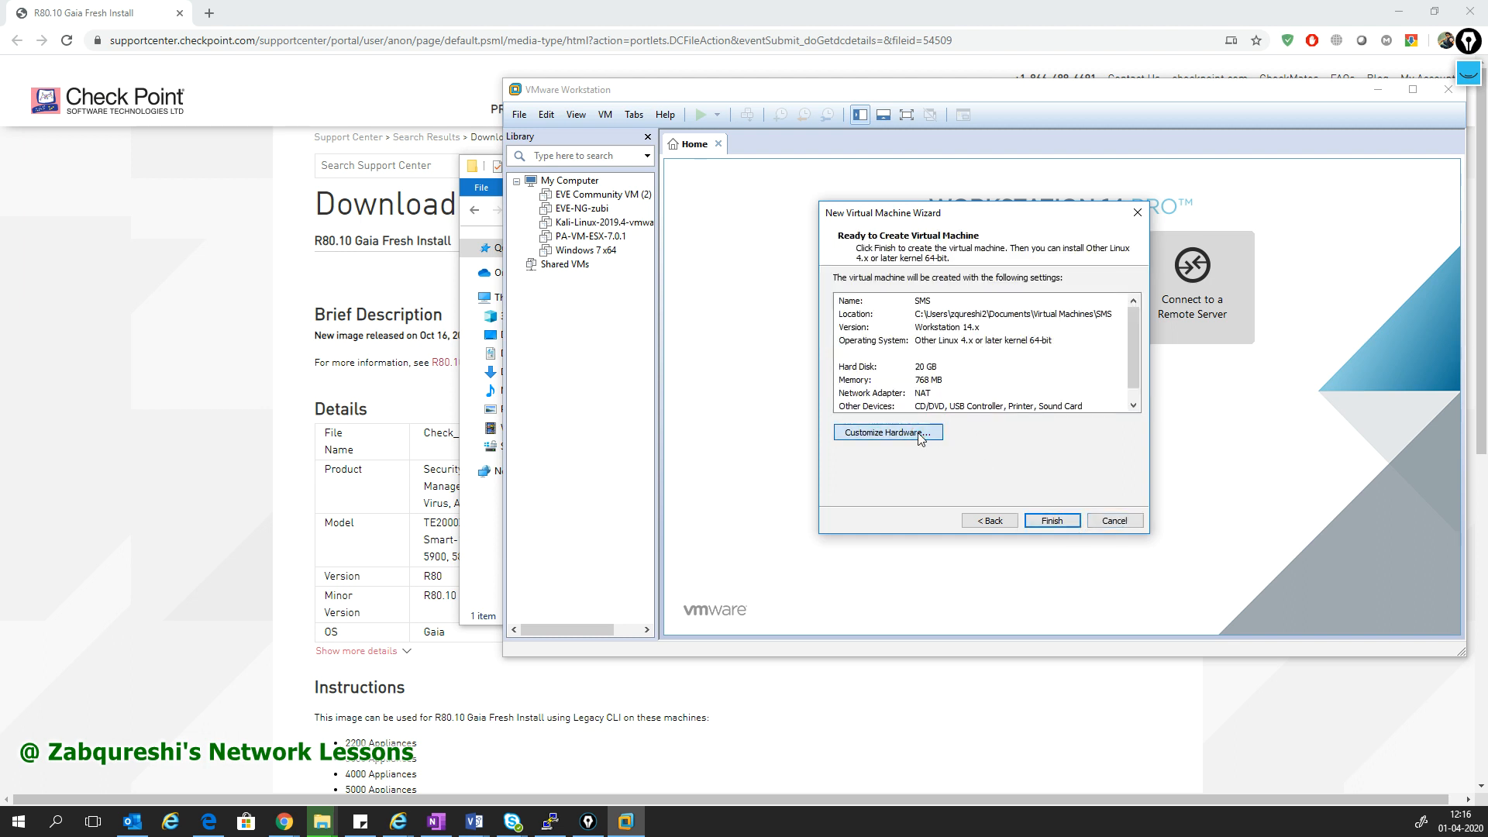
drag(1058, 362, 1051, 338)
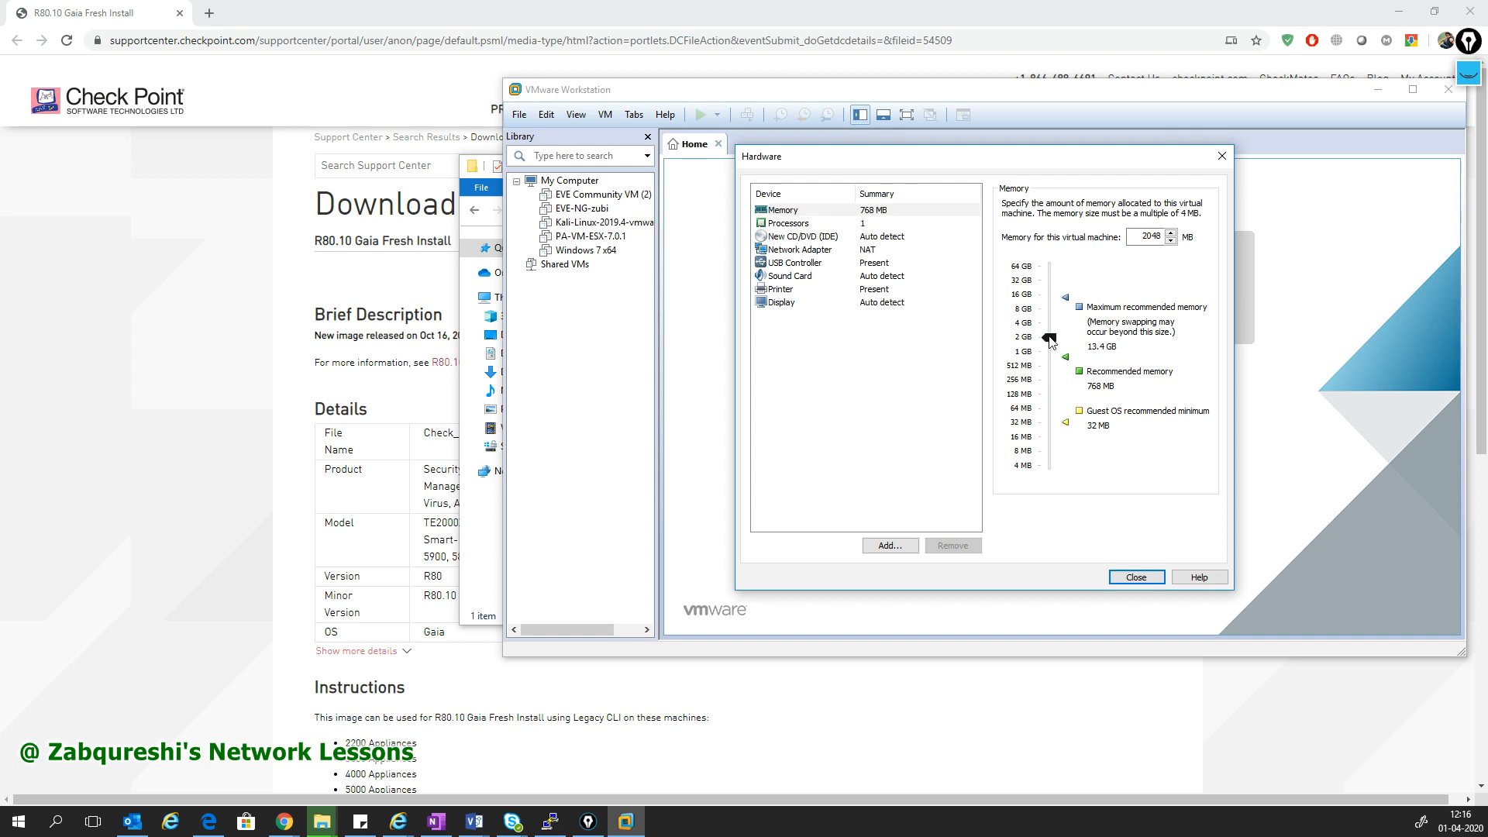
click(1127, 577)
click(1050, 521)
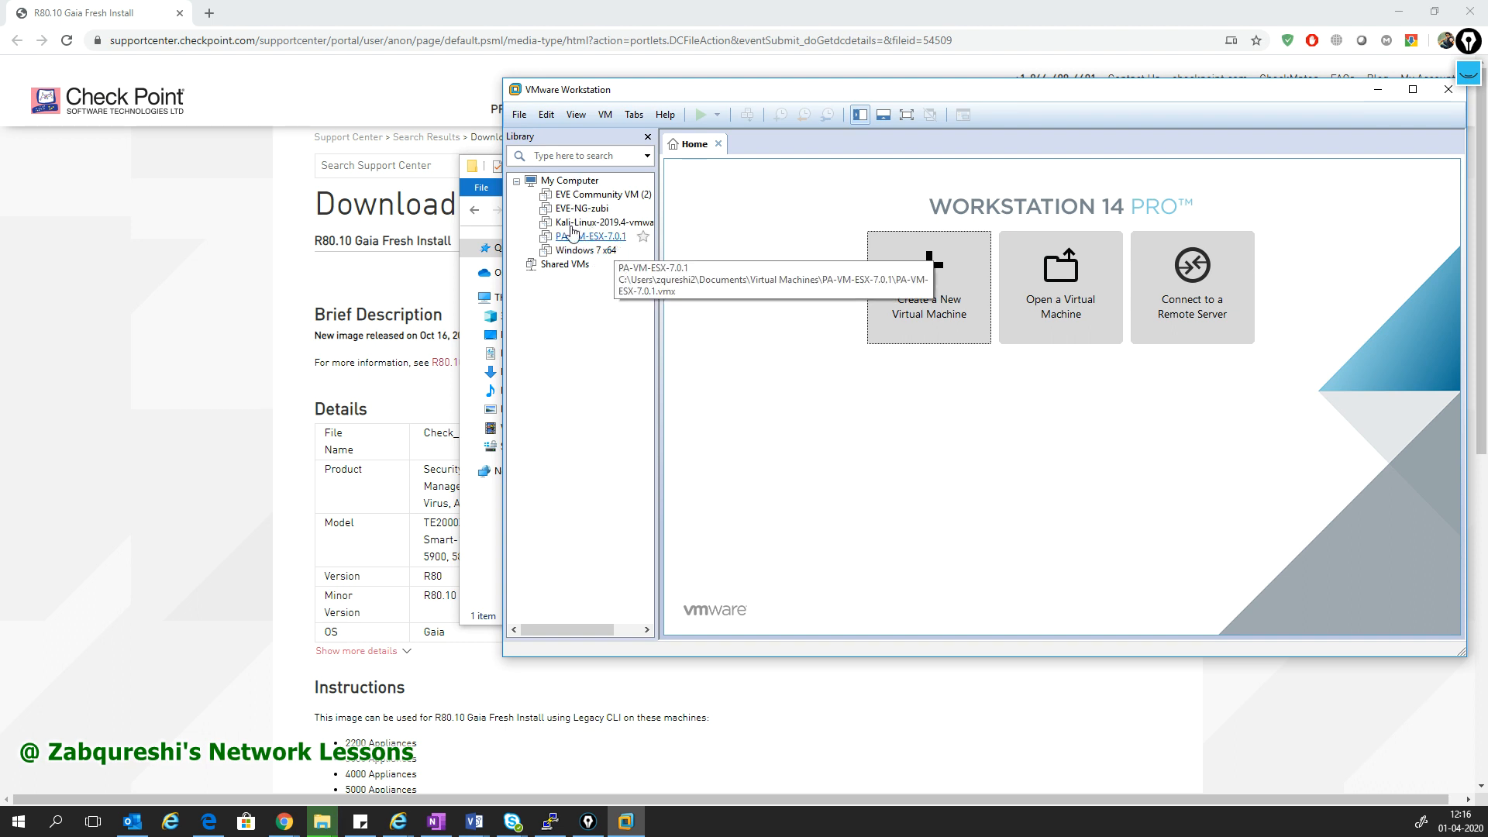
- Open the SMS VM's CD/DVD drive settings and switch it to use an ISO image file
click(496, 556)
drag(791, 170, 413, 168)
click(952, 463)
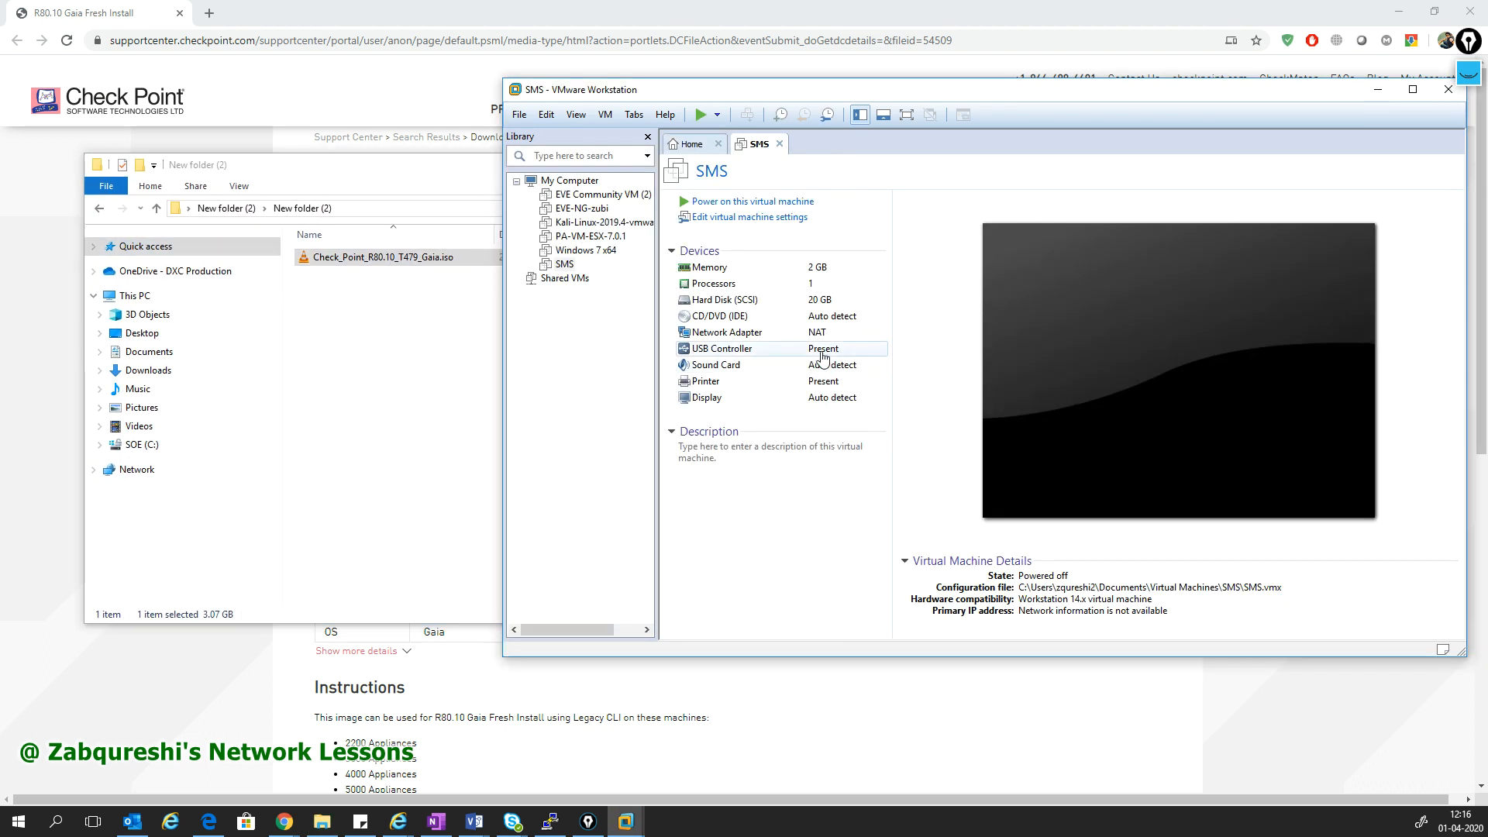
click(764, 319)
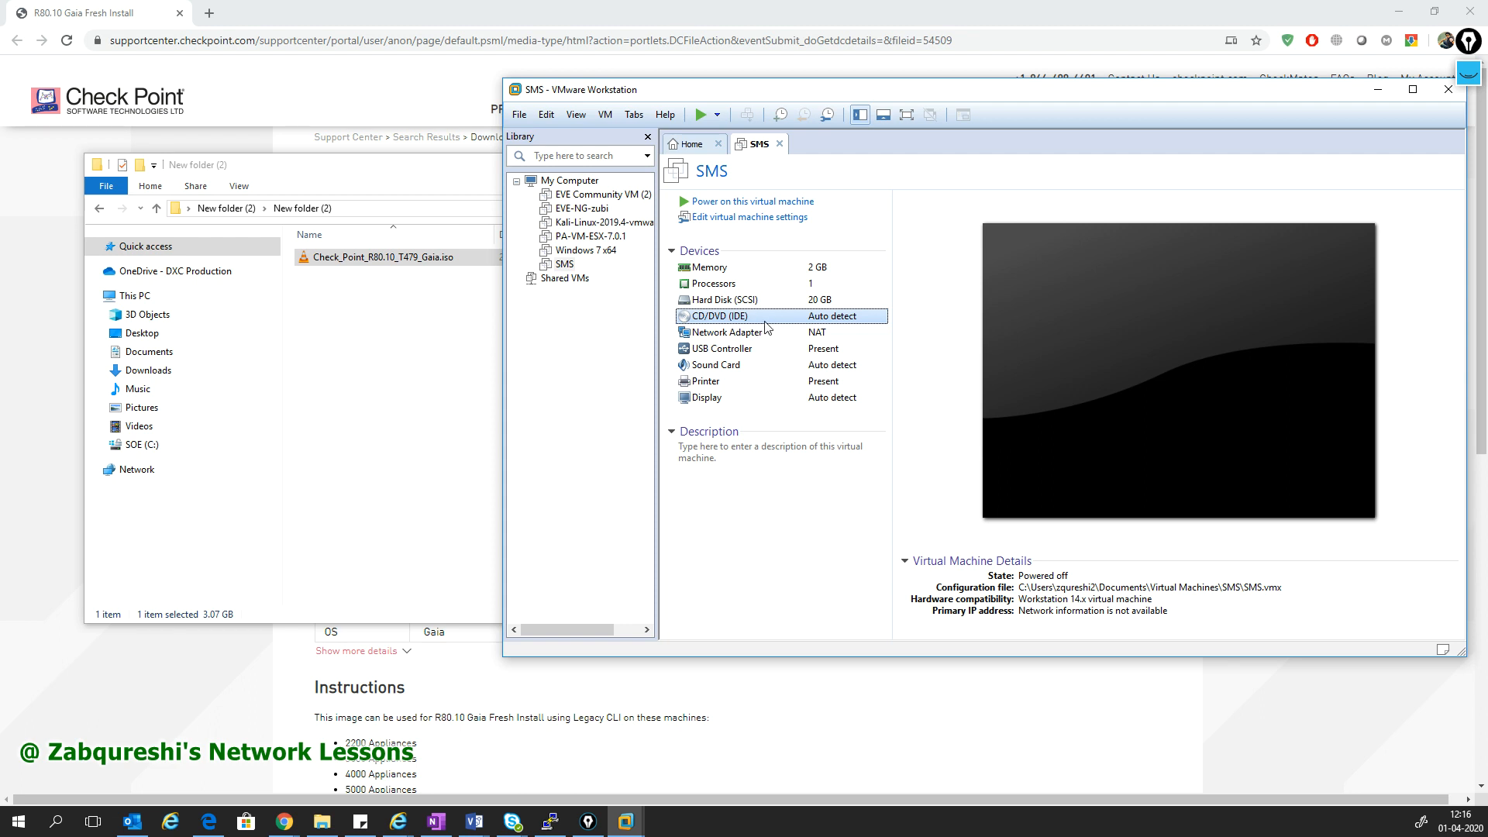
double_click(765, 324)
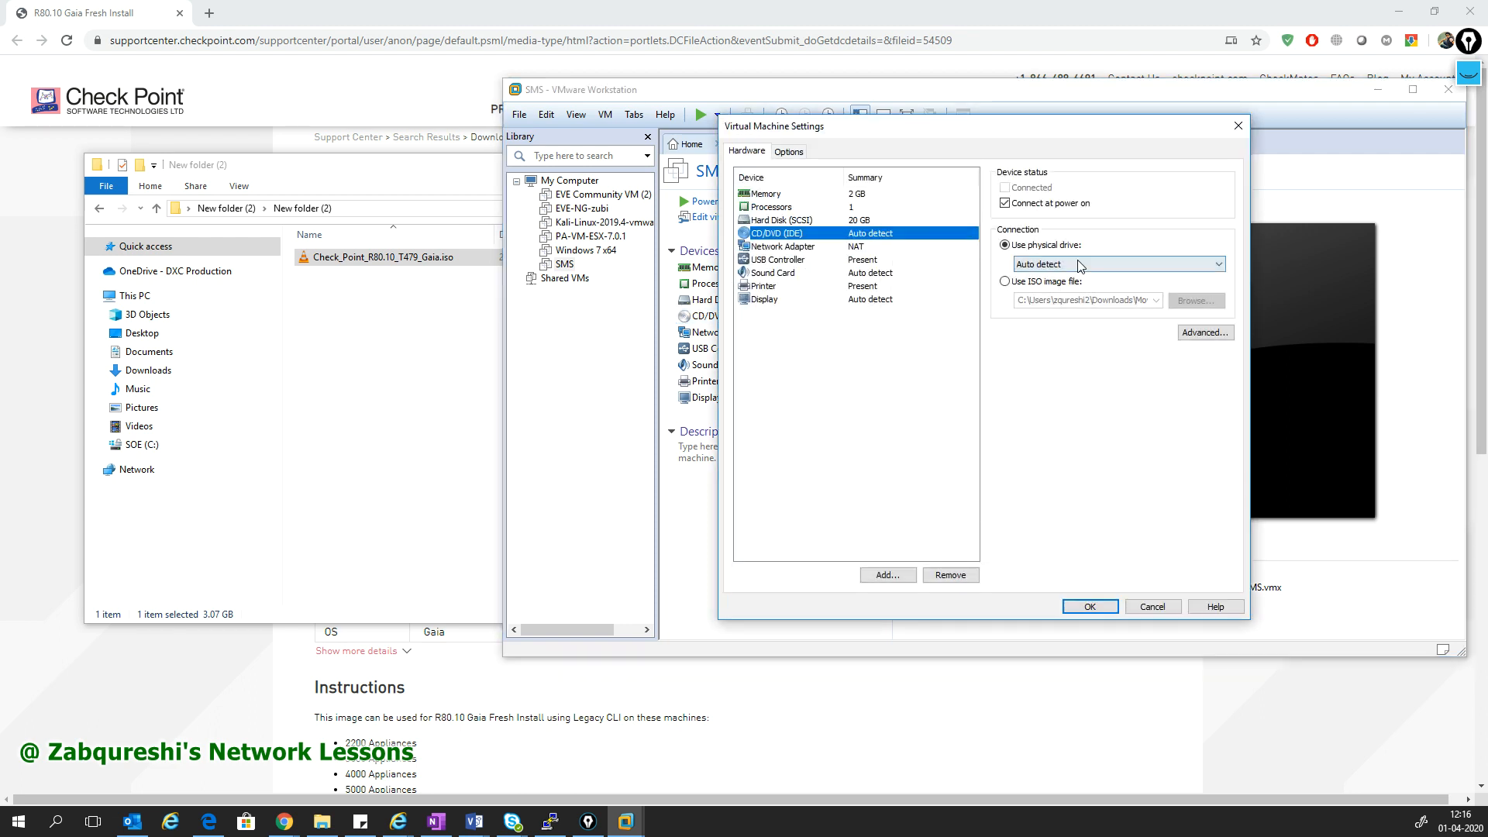
click(1062, 286)
click(1209, 301)
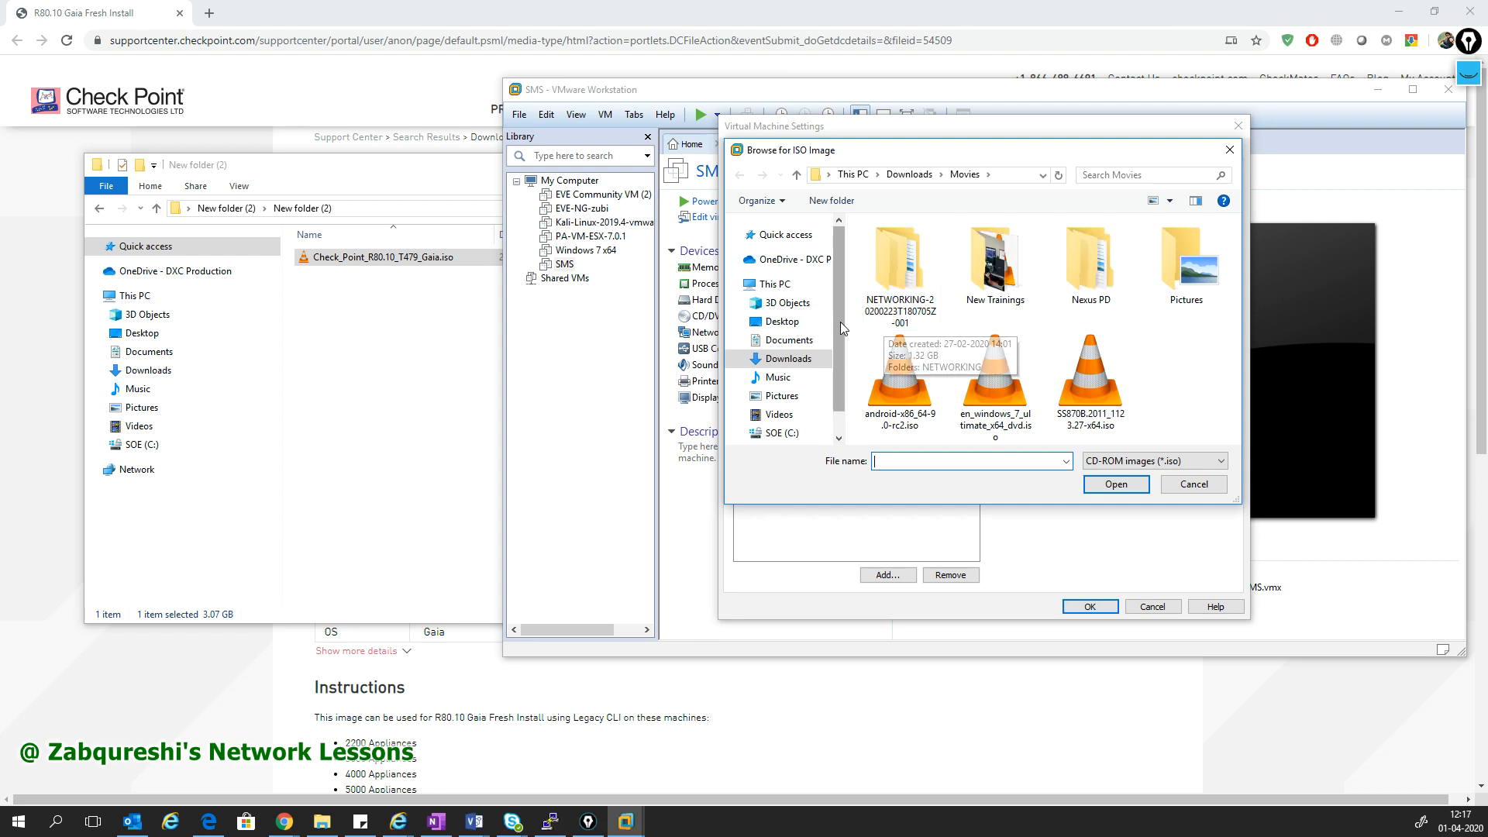
- Pick Check_Point_R80.10_T479_Gaia.iso from Desktop > New folder (2) > New folder (2) and apply it
click(324, 165)
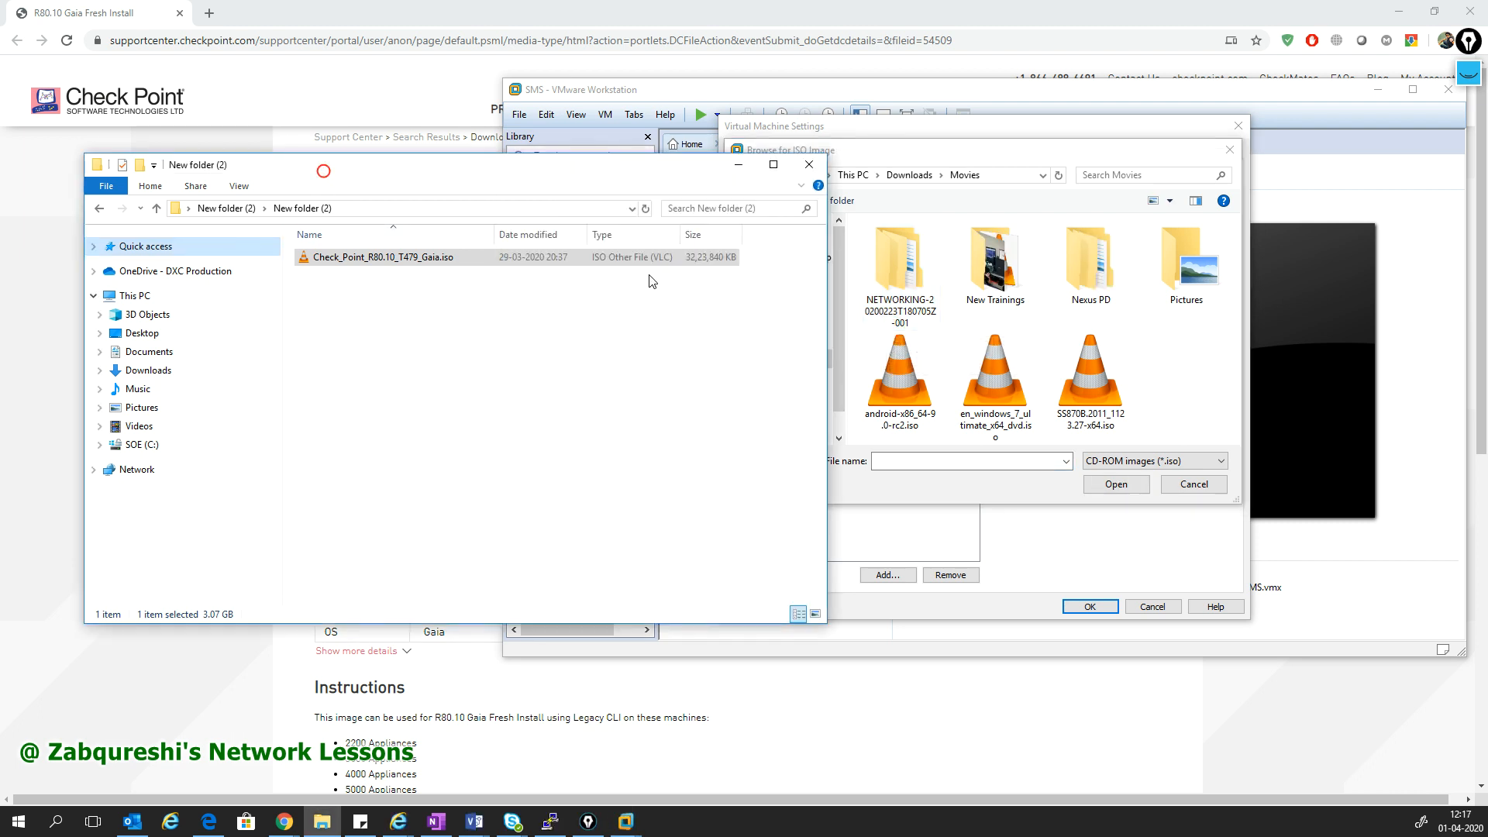
click(854, 148)
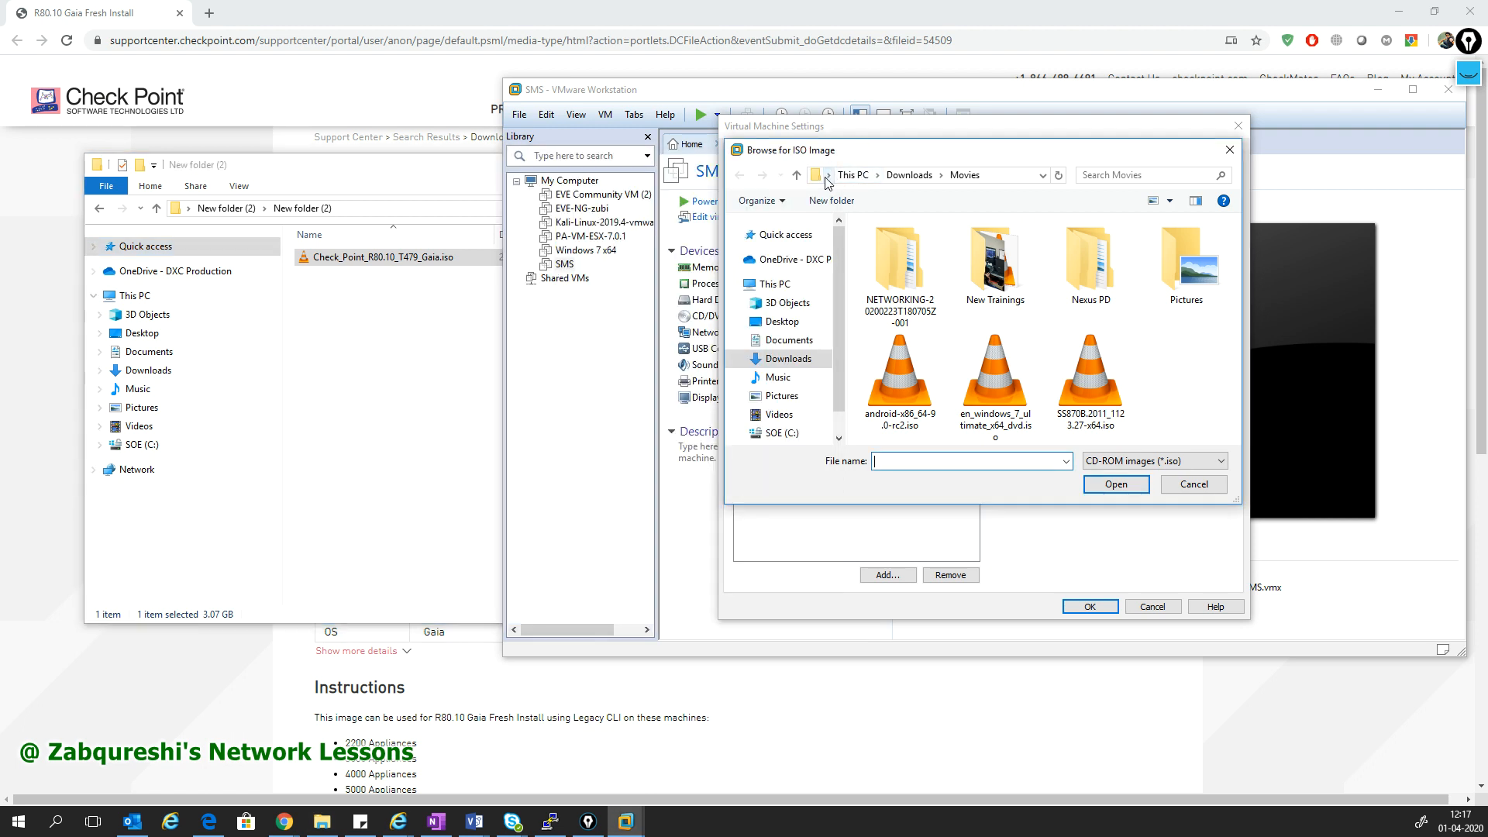
click(781, 321)
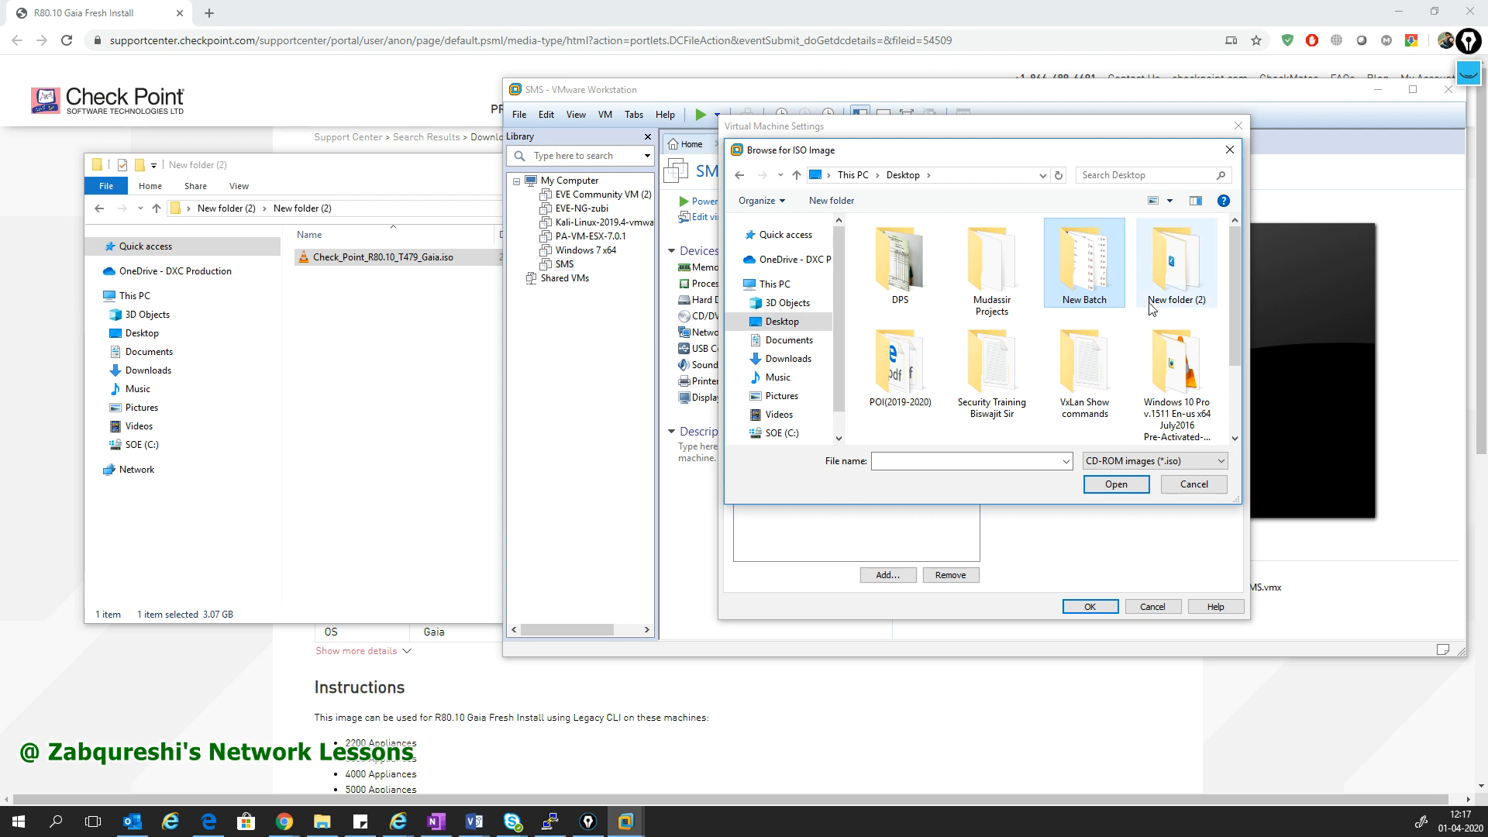
double_click(1177, 273)
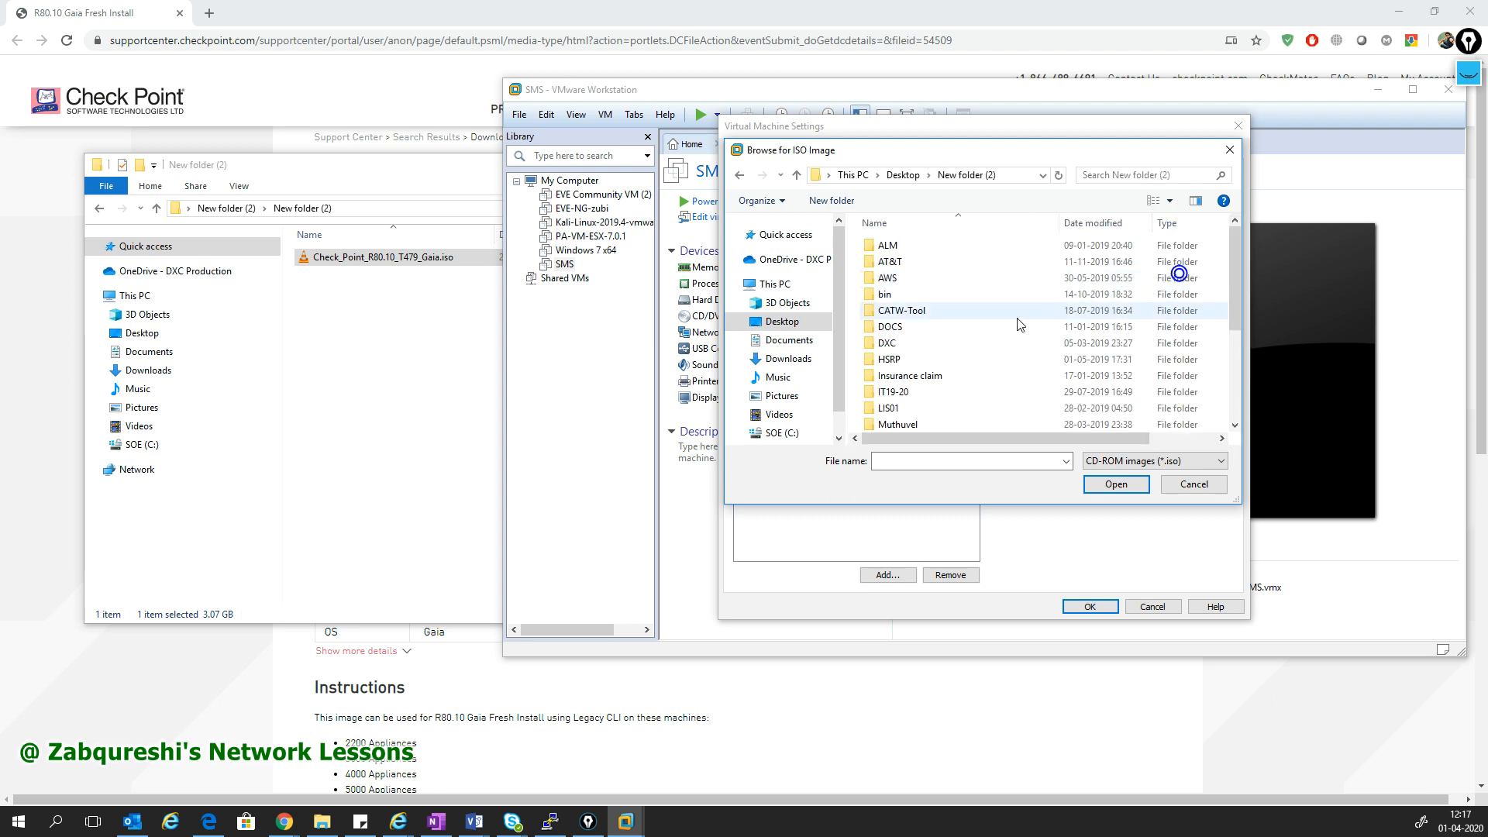
scroll(1007, 334, down, 5)
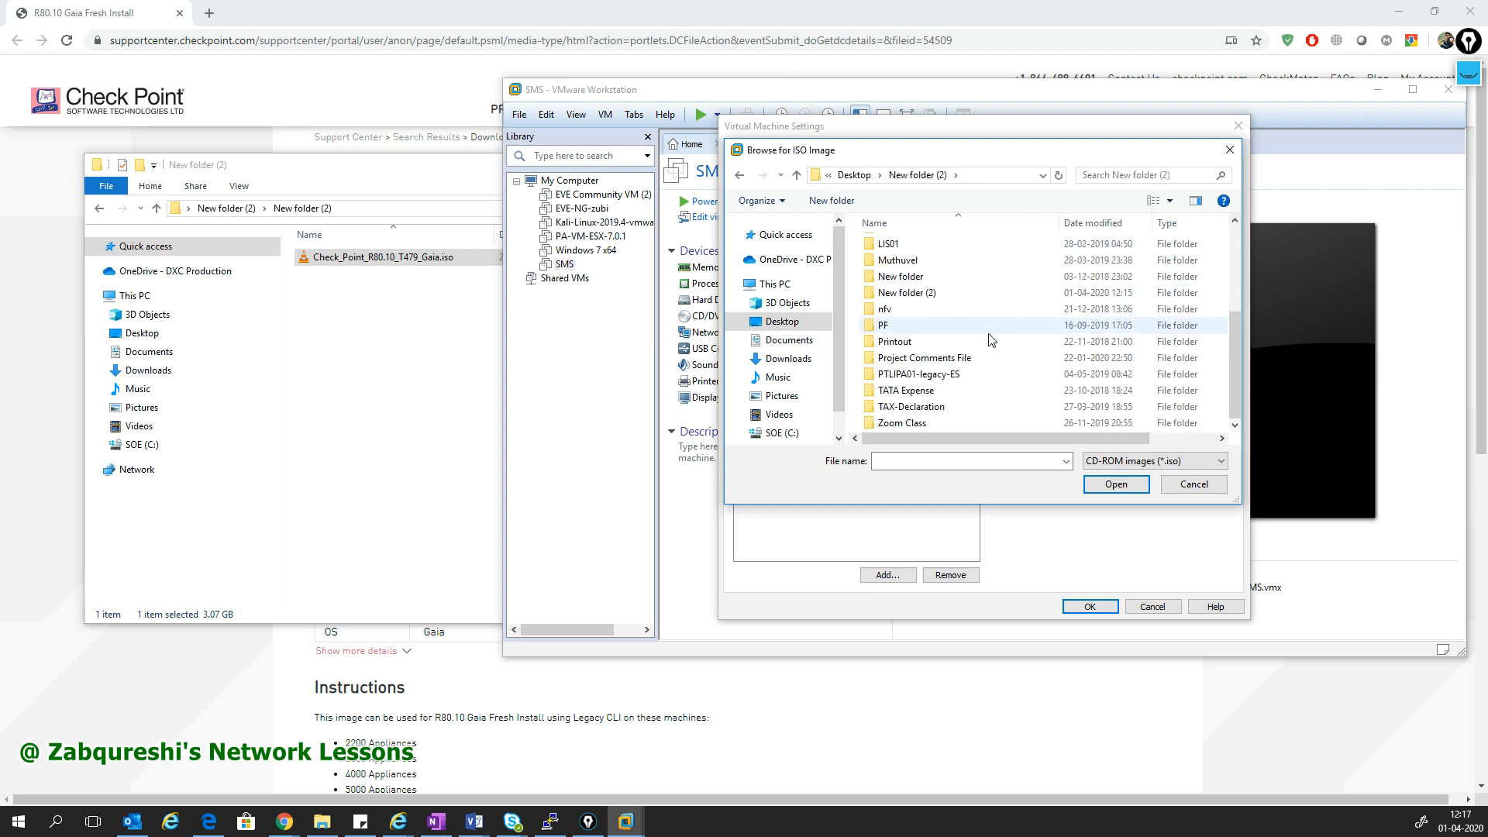
double_click(908, 293)
double_click(916, 252)
click(1089, 607)
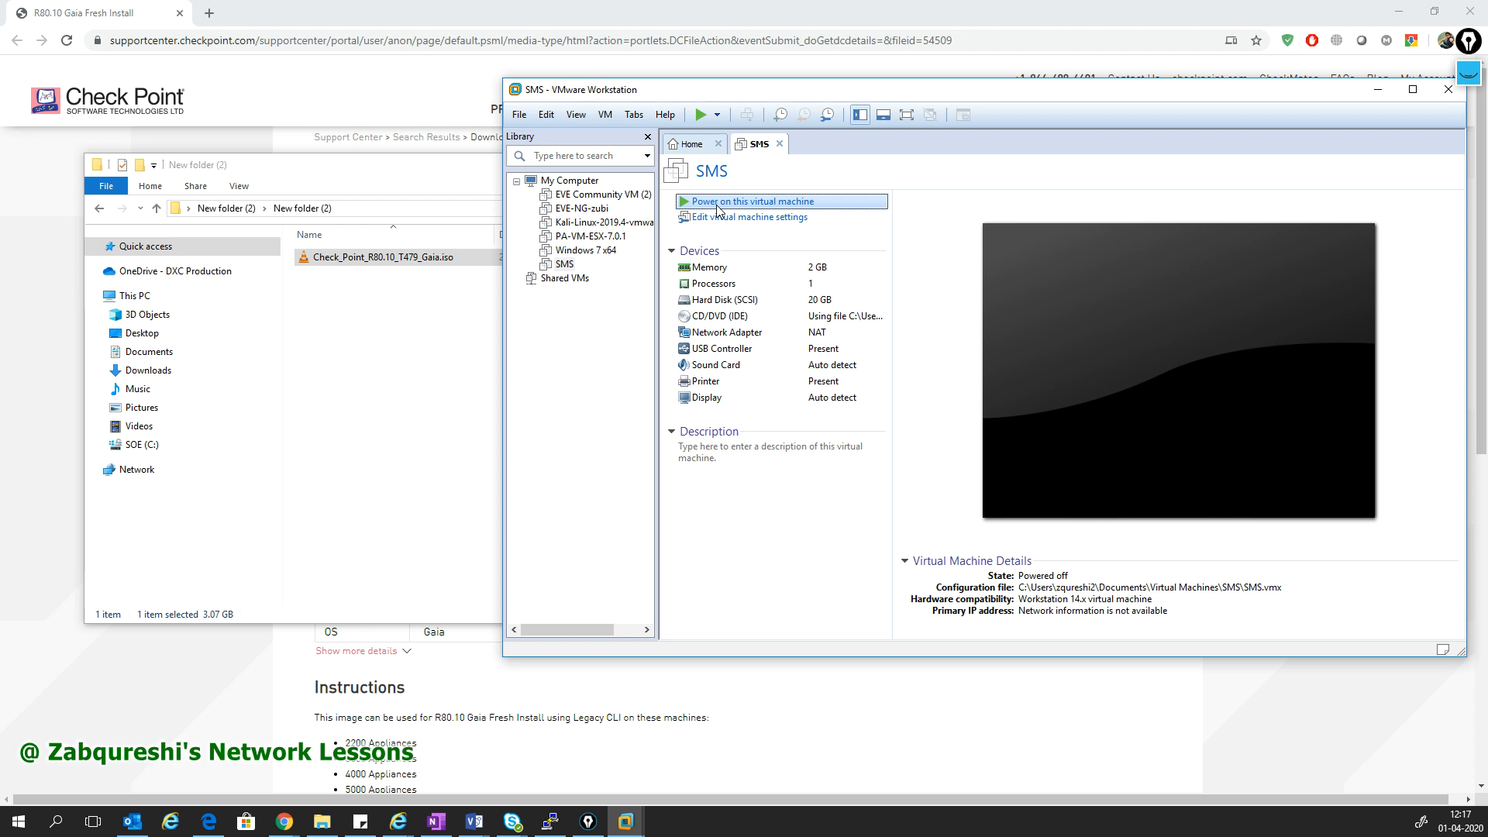
- Boot the SMS VM into 'Install Gaia on this system' from the Gaia boot menu
drag(973, 93, 827, 85)
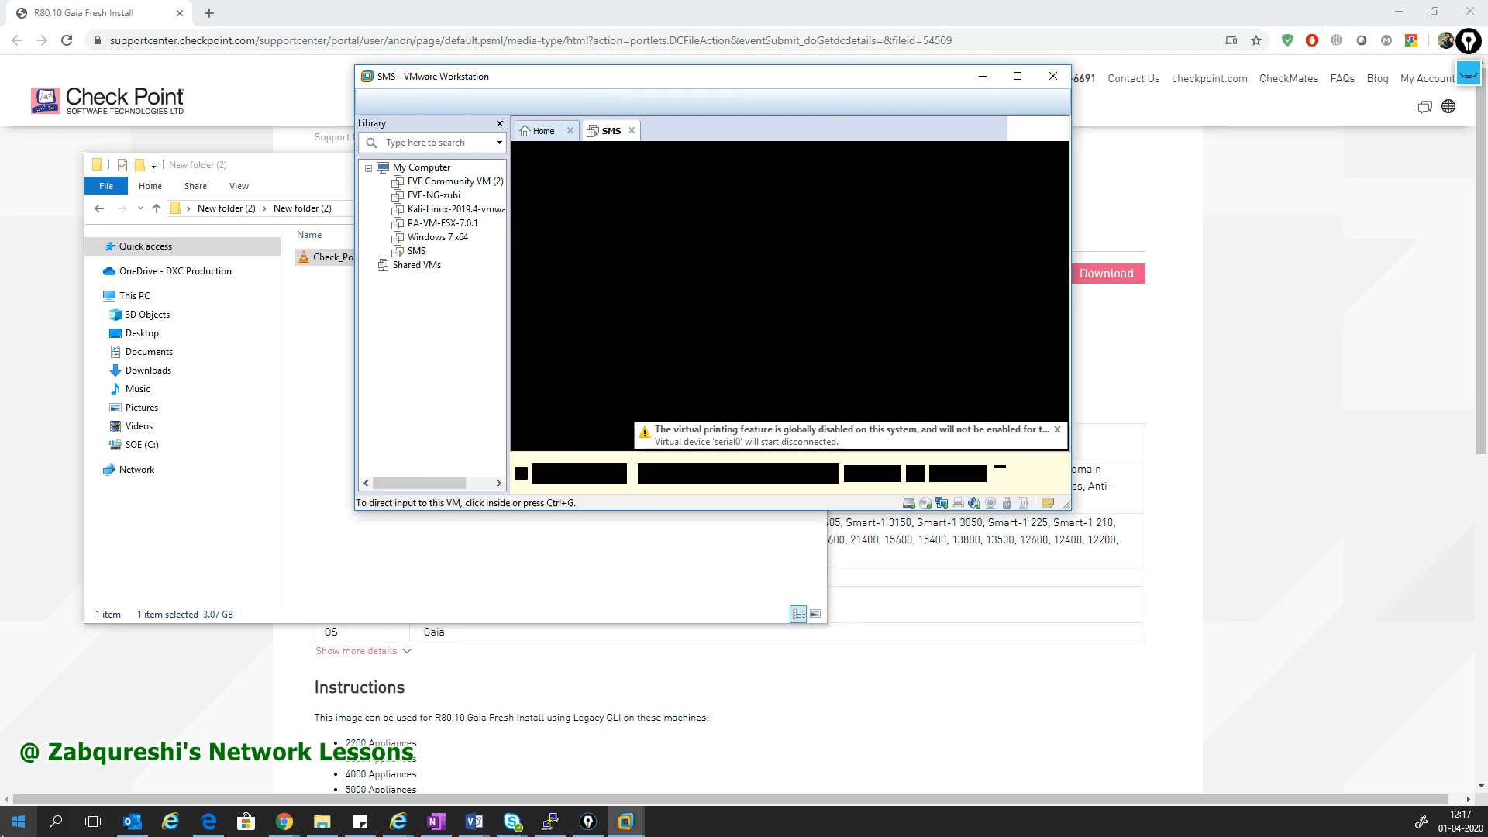
click(664, 291)
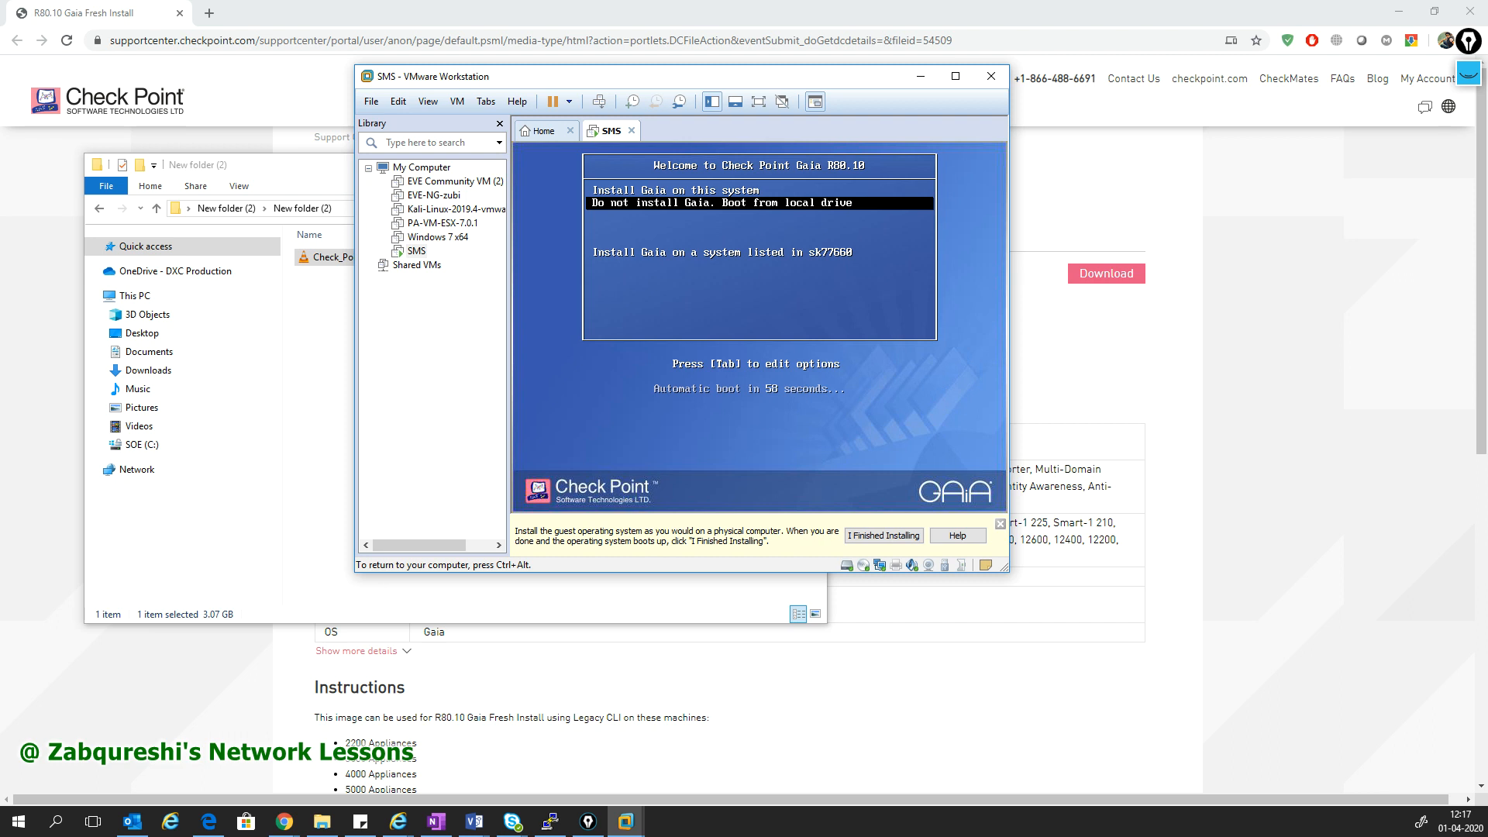
key(Up)
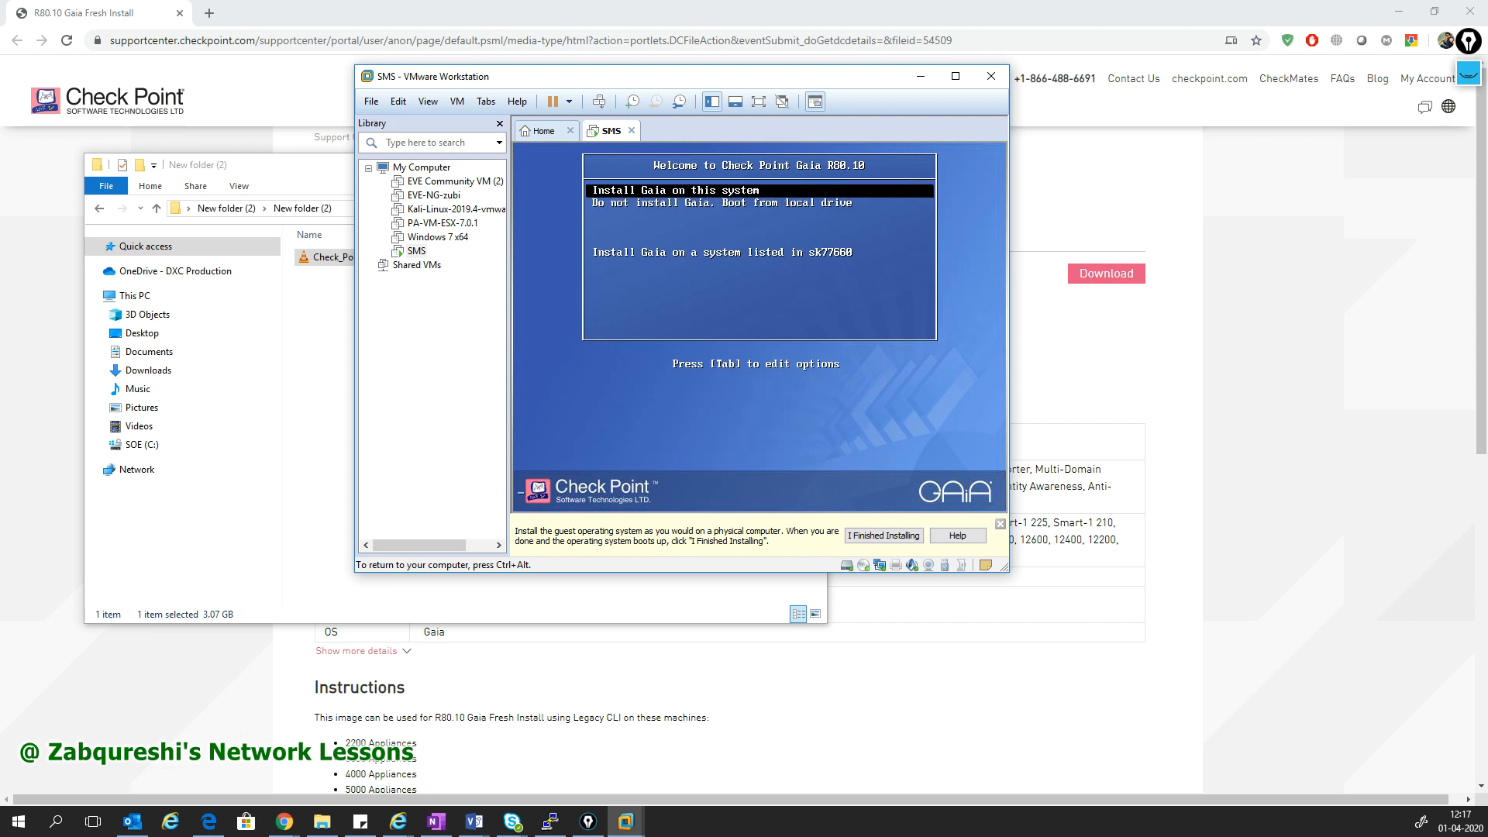
key(Return)
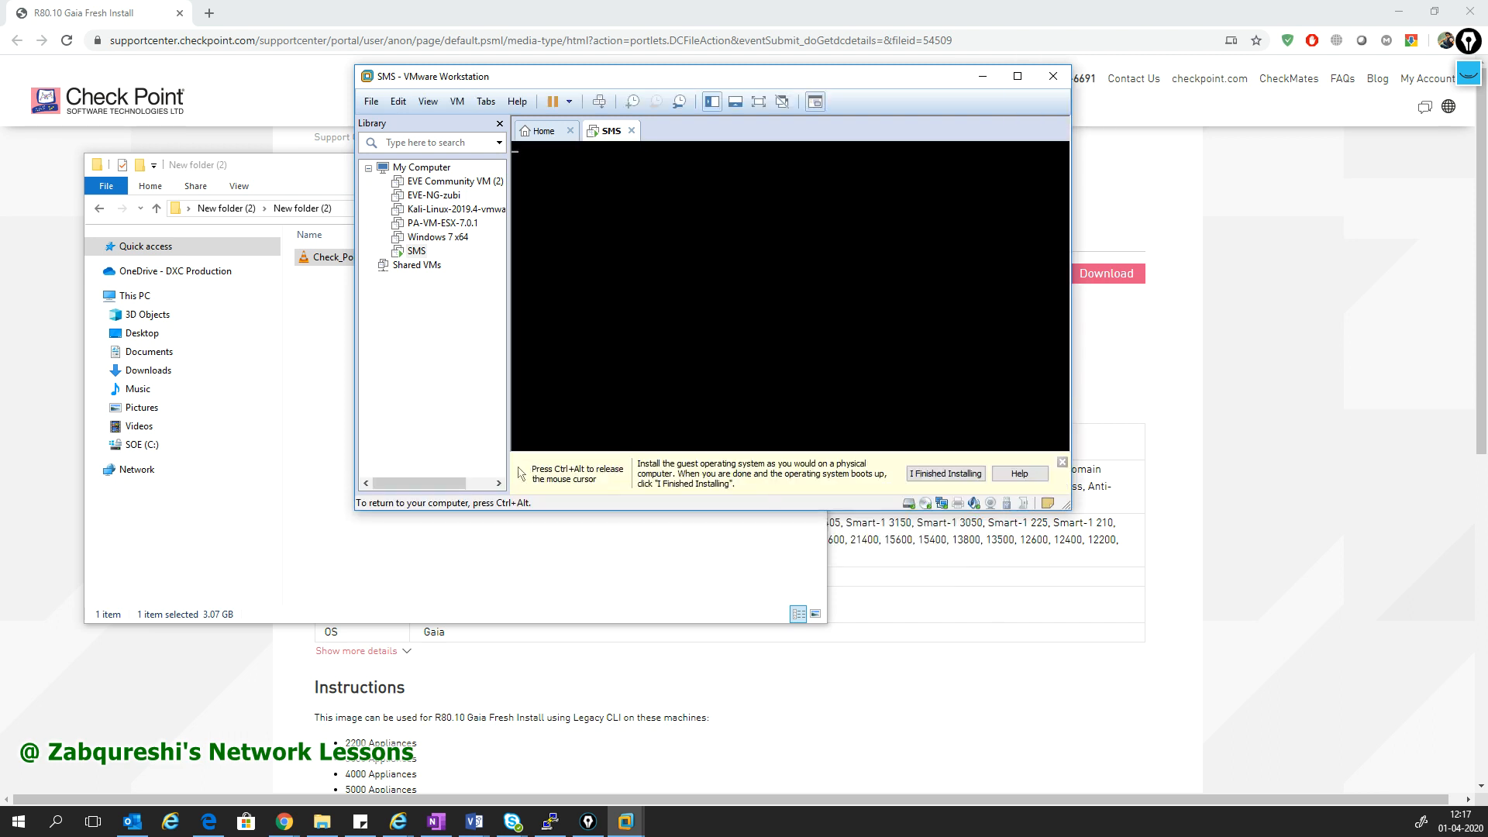
- Enlarge the VMware window around the SMS console while the installer loads
key(ctrl+alt)
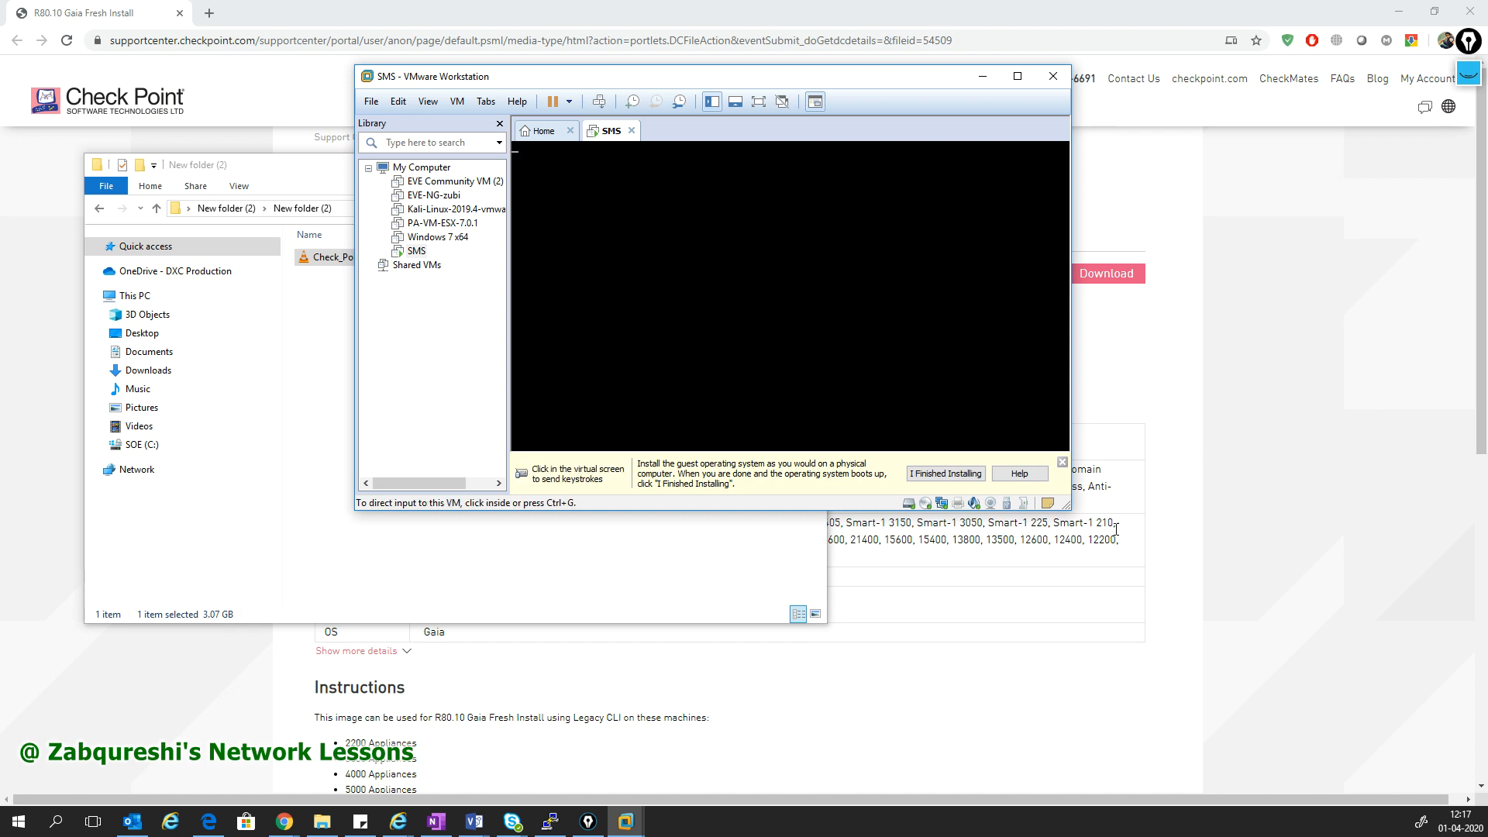
drag(1089, 512, 1299, 612)
click(747, 400)
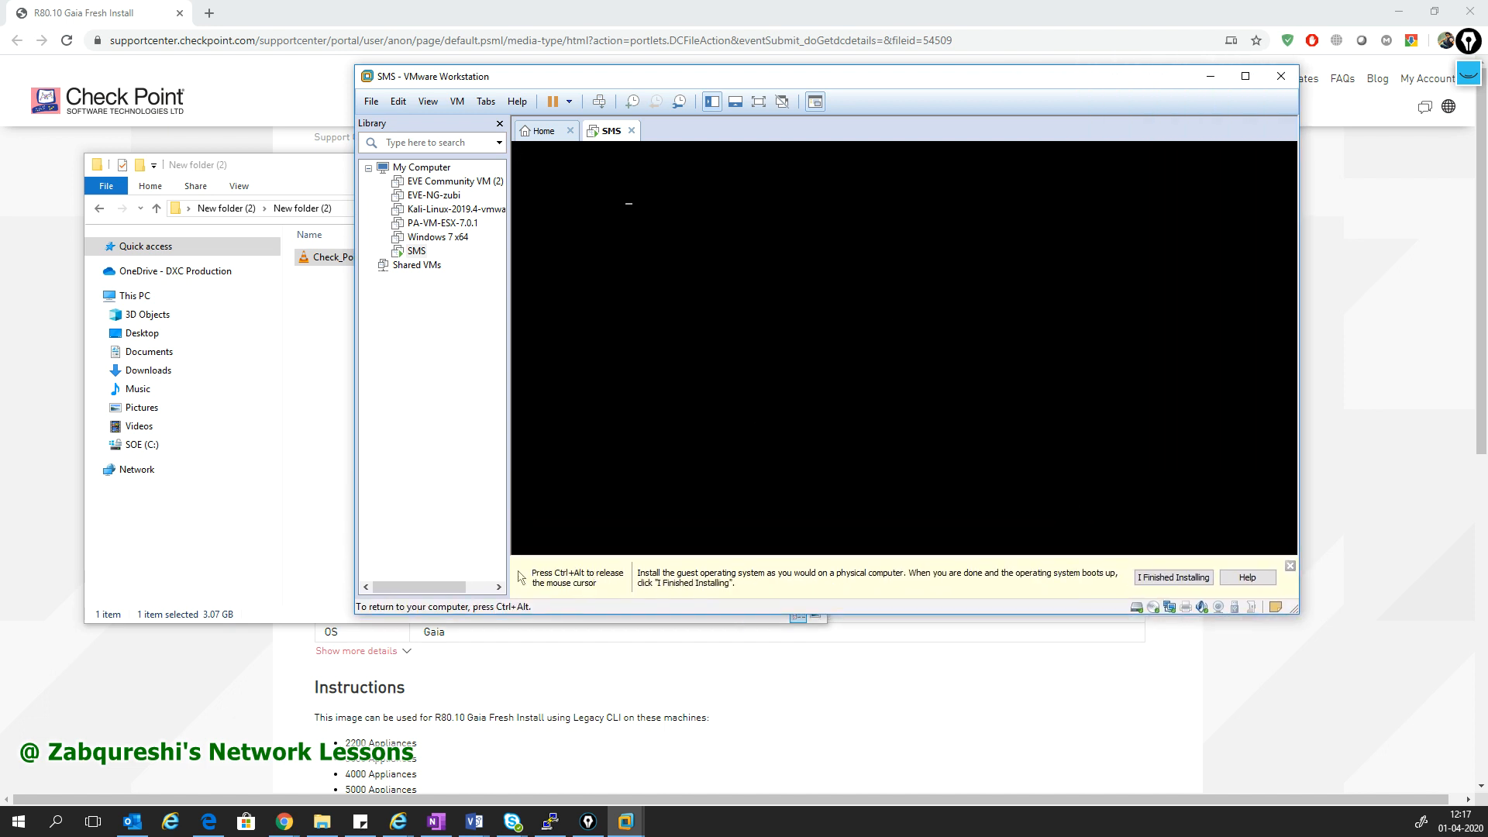
key(ctrl+alt)
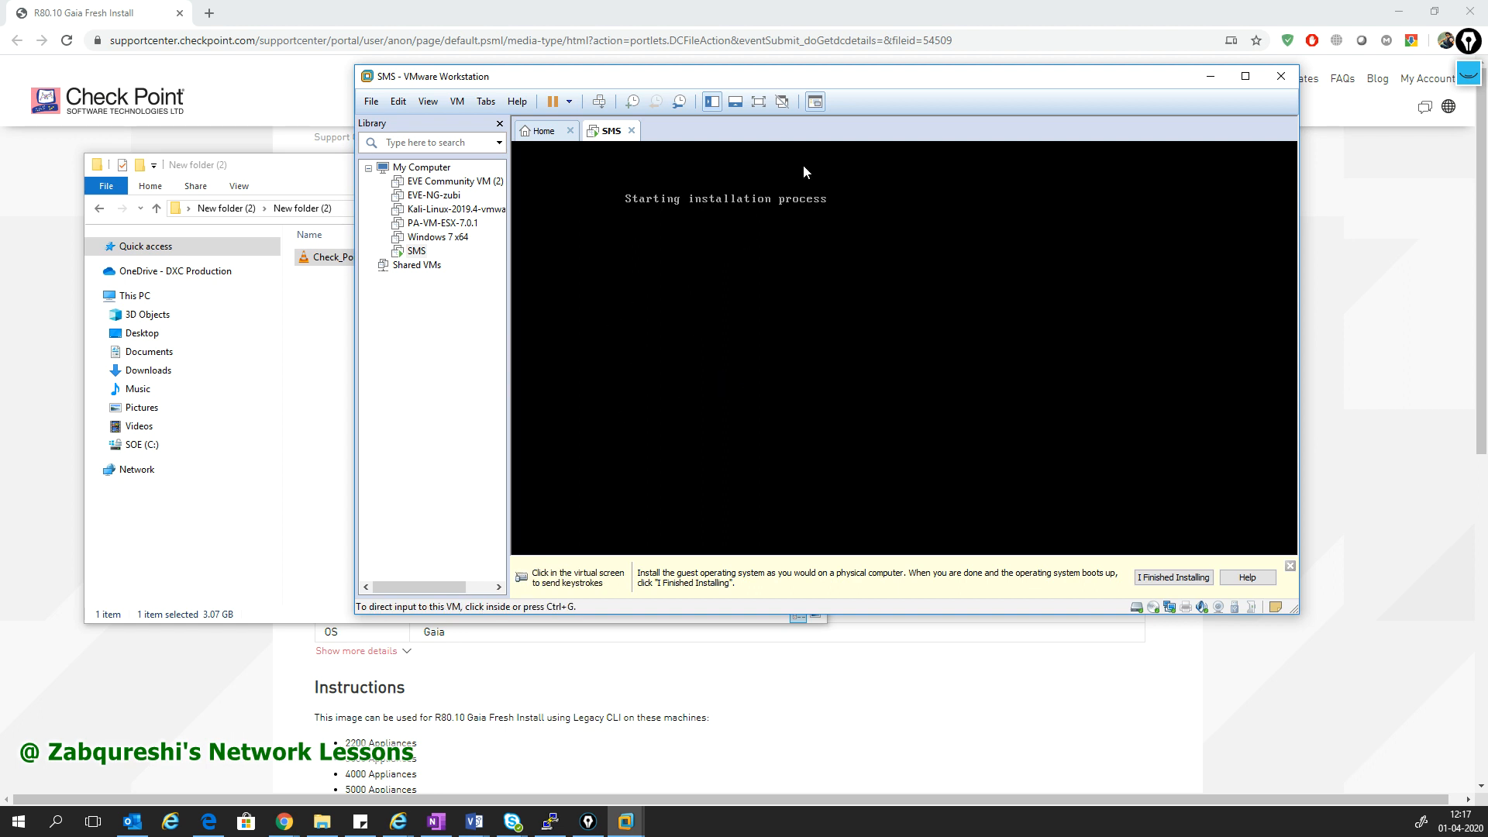
drag(356, 66, 293, 24)
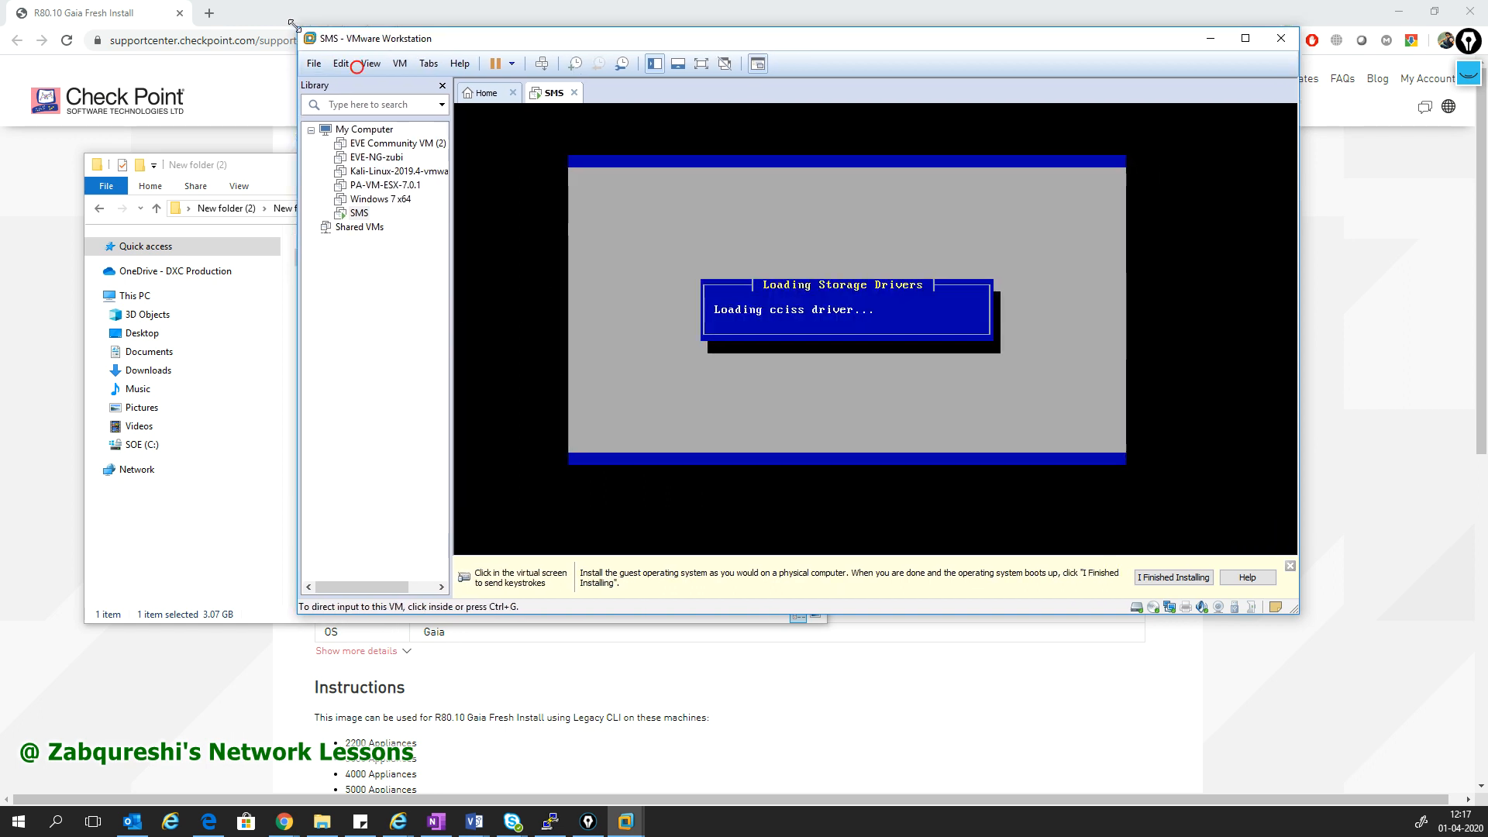
- Focus the SMS console and wait for the Gaia R80.10 Welcome screen (1/6)
click(766, 293)
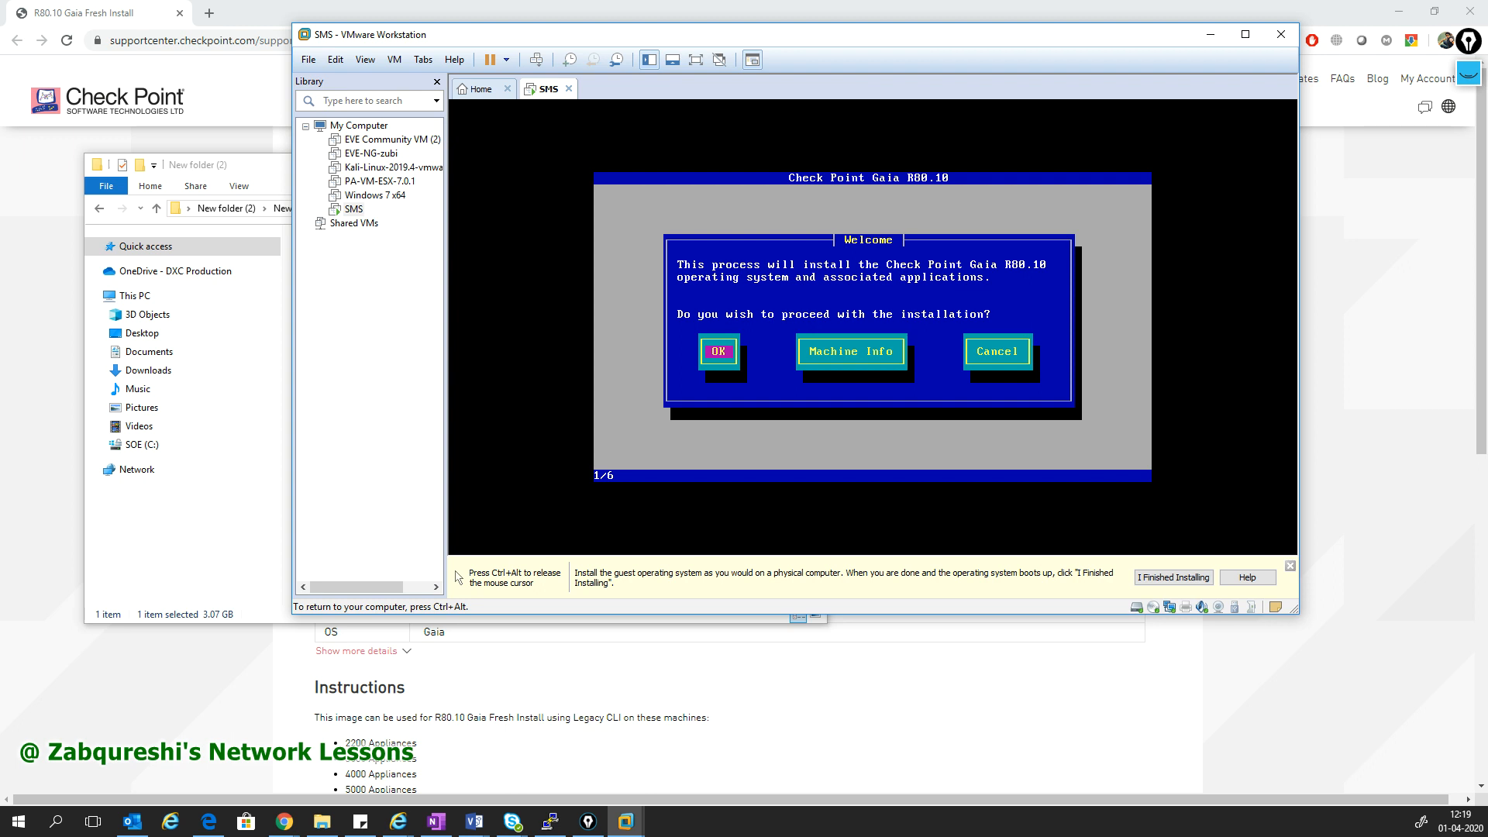
- Accept the Welcome screen, US keyboard and default partitions, then set and confirm the admin password
key(Return)
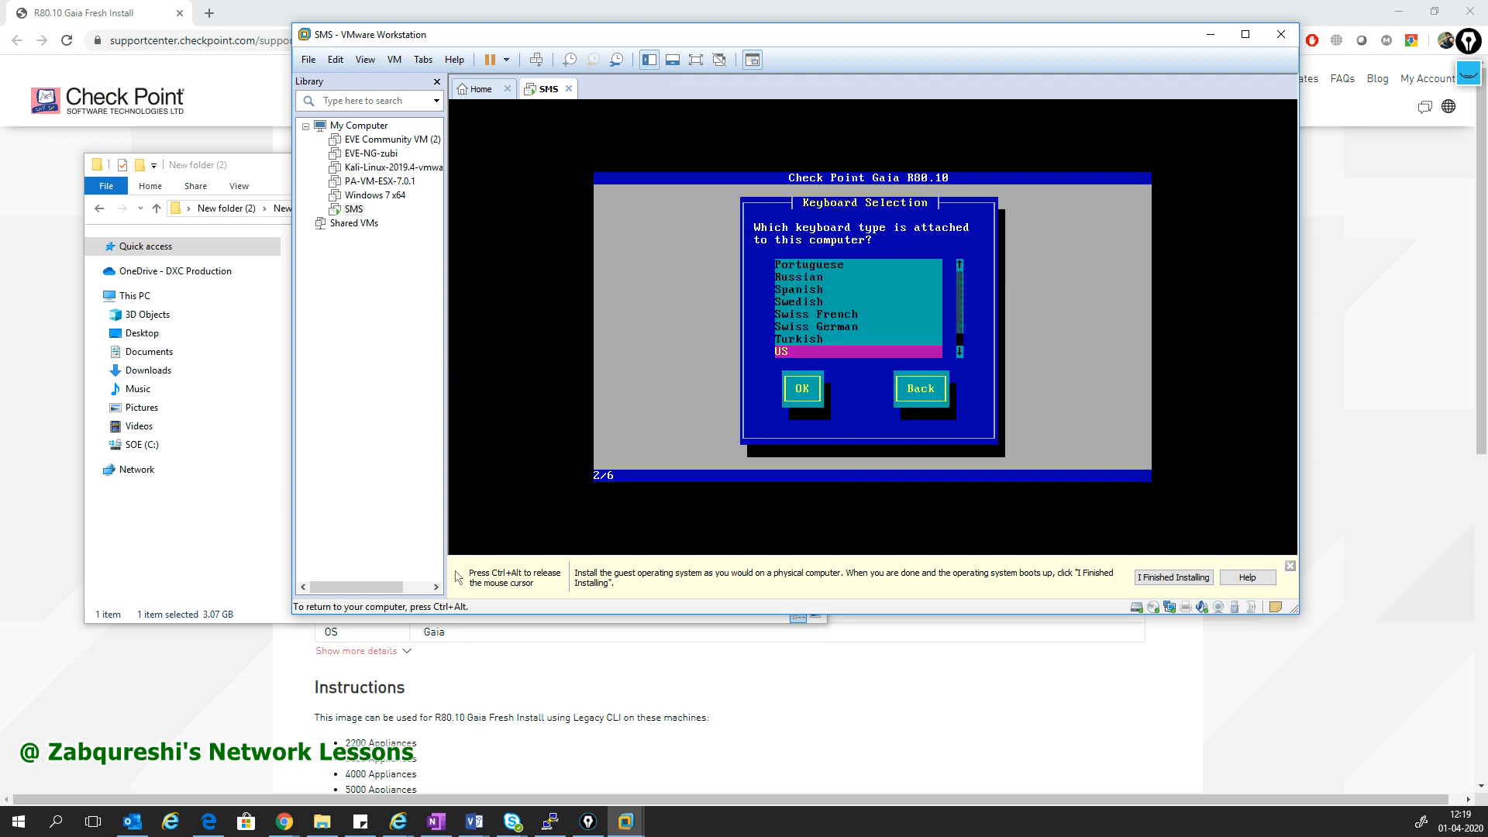
key(Tab)
key(Return)
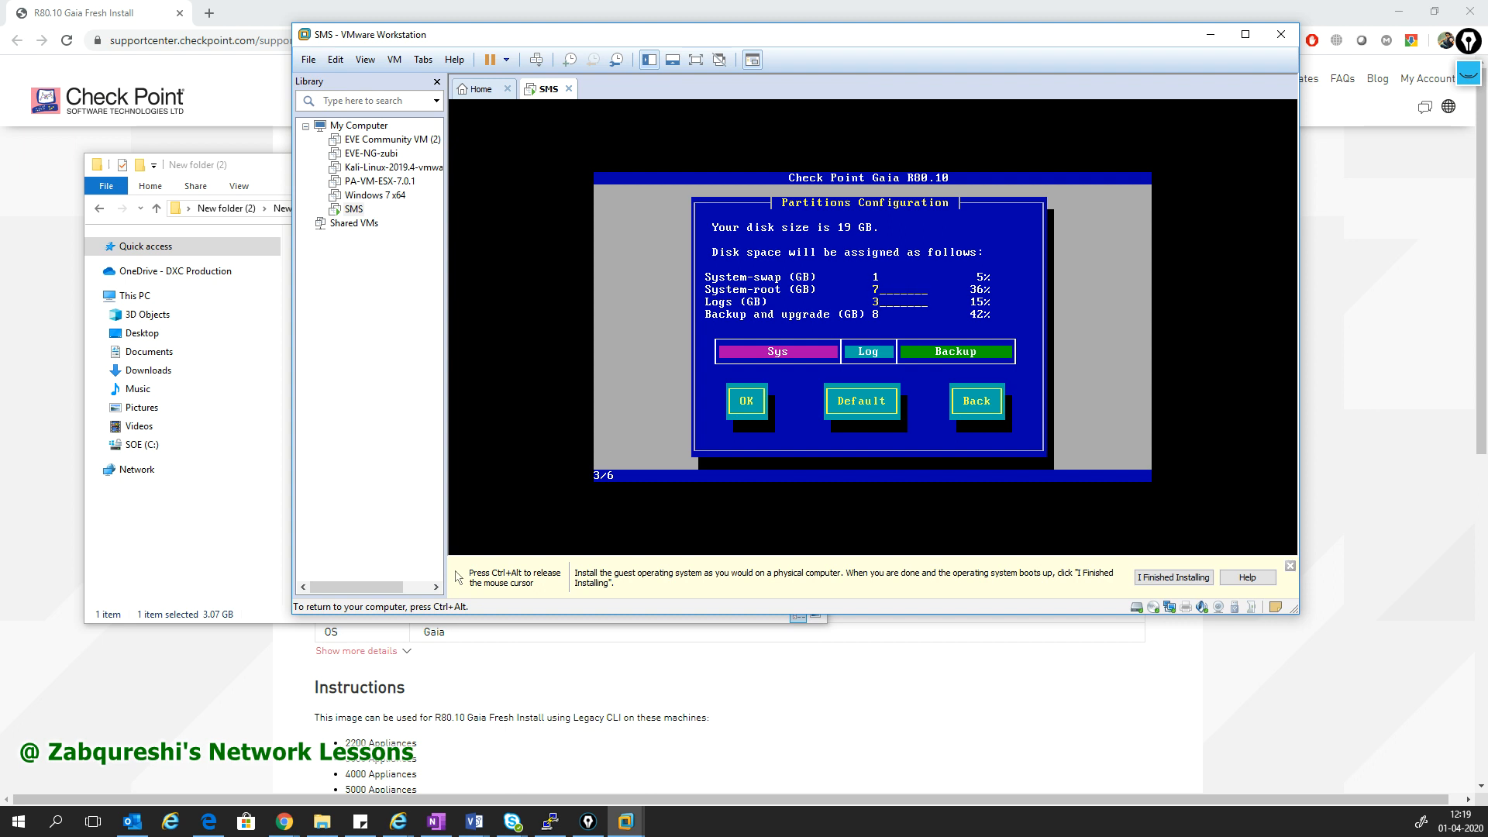
key(Tab)
key(Return)
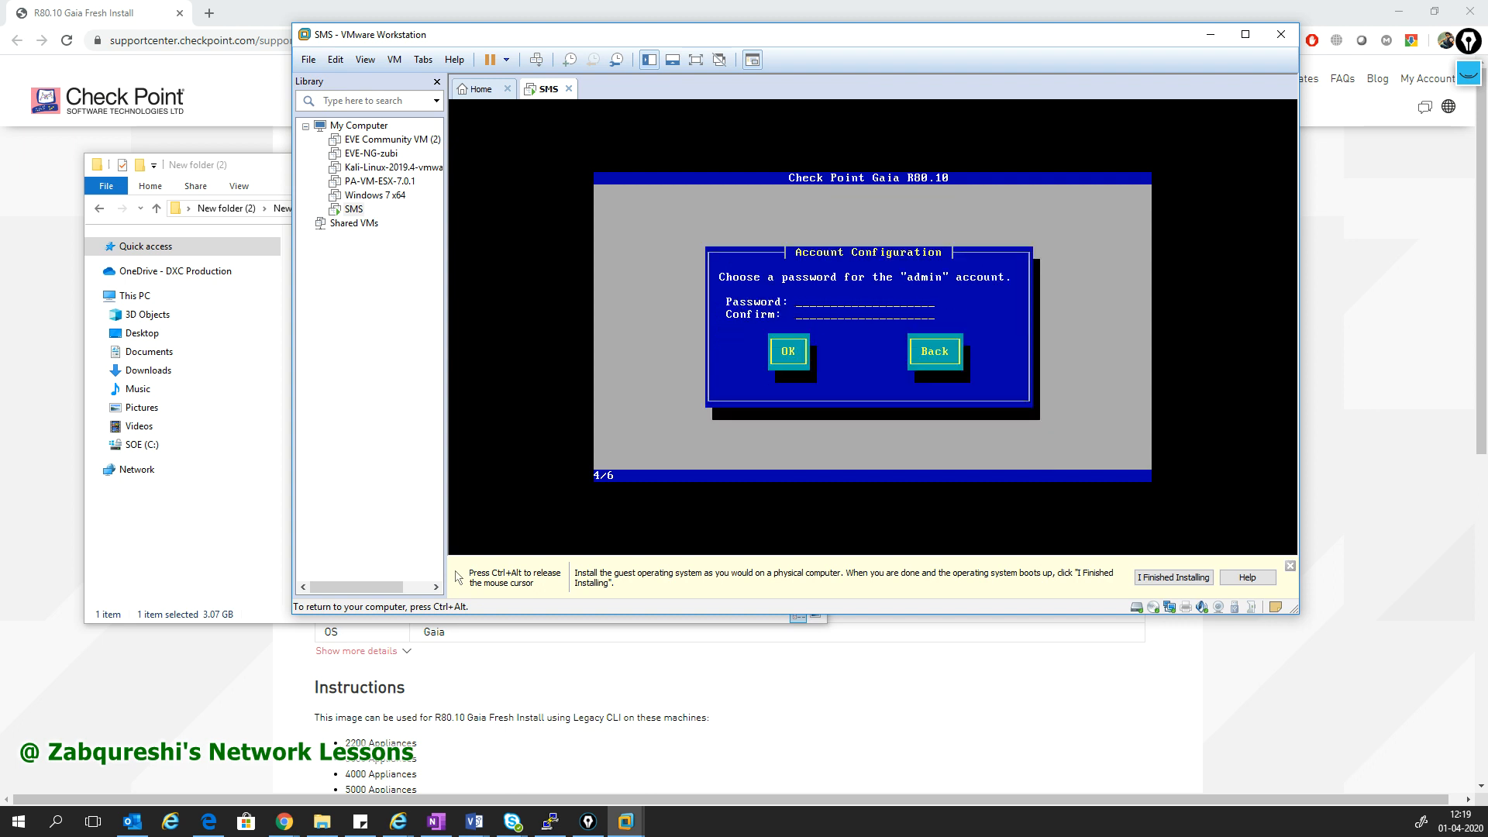
text(admin)
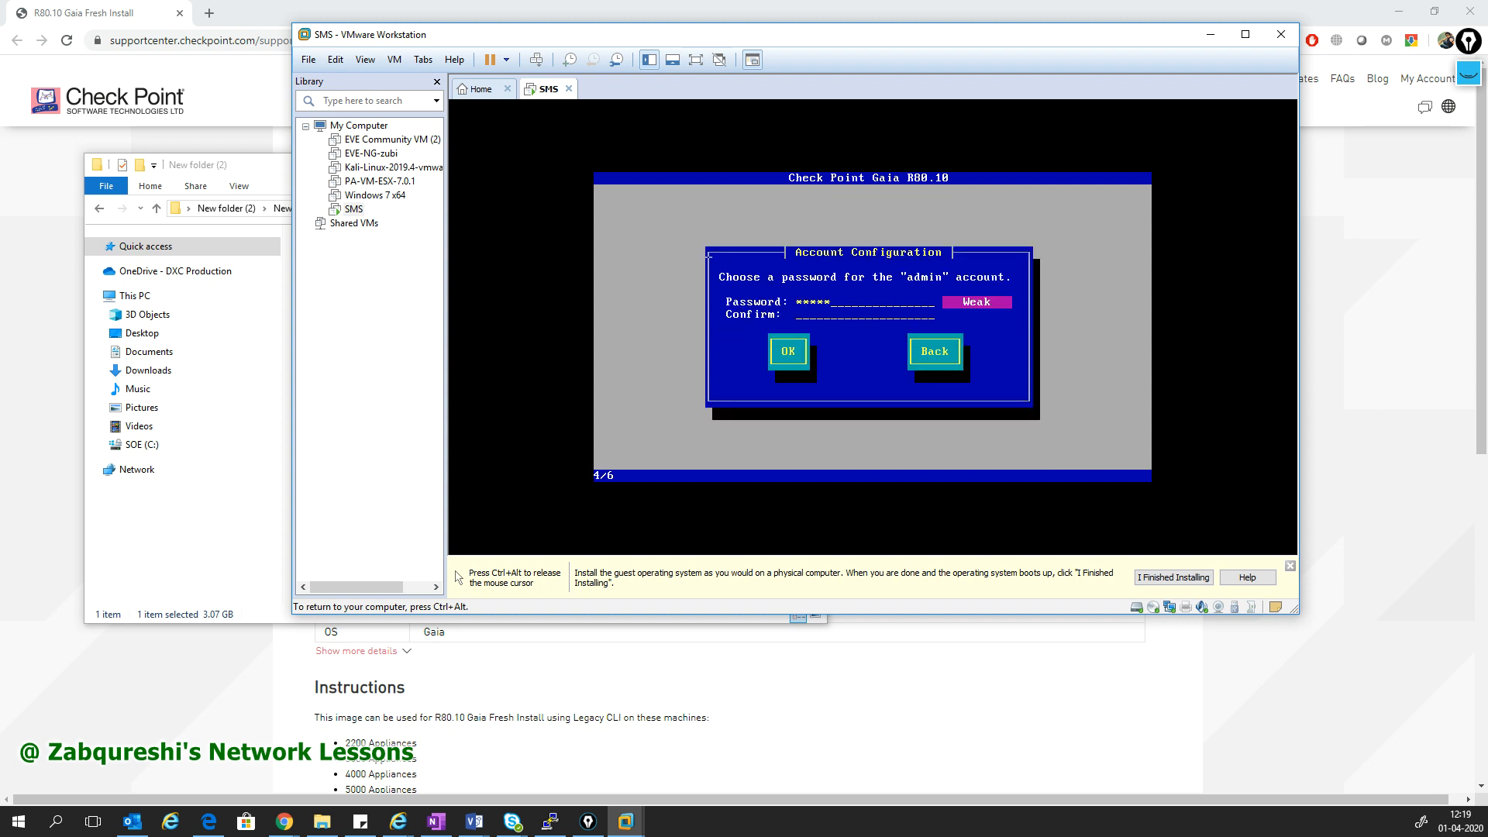
text(12)
key(Tab)
key(Return)
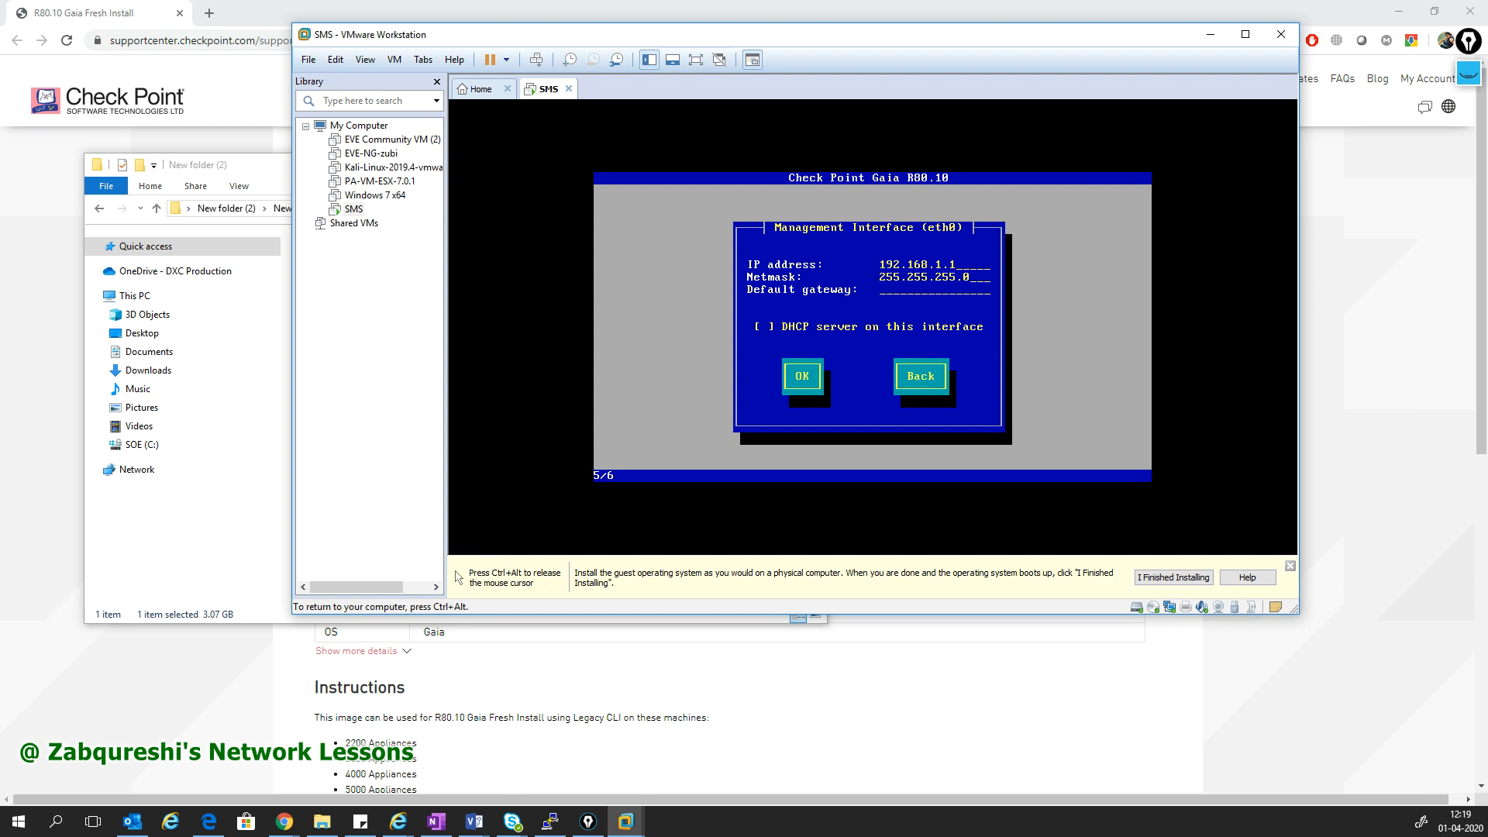
- Set SMS eth0 to 172.16.31.110, netmask 255.255.255.0, default gateway 172.16.31.111
text(10)
key(Tab)
key(BackSpace)
key(BackSpace)
key(BackSpace)
text(11)
key(BackSpace)
key(BackSpace)
key(BackSpace)
key(BackSpace)
key(BackSpace)
key(BackSpace)
key(BackSpace)
key(BackSpace)
key(BackSpace)
key(BackSpace)
key(BackSpace)
key(BackSpace)
key(BackSpace)
text(192.168.1.254)
key(BackSpace)
key(BackSpace)
key(BackSpace)
key(BackSpace)
key(BackSpace)
key(BackSpace)
key(BackSpace)
key(BackSpace)
key(BackSpace)
key(BackSpace)
key(BackSpace)
text(172.1)
key(BackSpace)
key(BackSpace)
key(BackSpace)
key(BackSpace)
text(172.16.2)
key(BackSpace)
text(31.110)
key(BackSpace)
key(BackSpace)
key(BackSpace)
key(BackSpace)
key(BackSpace)
key(BackSpace)
key(BackSpace)
key(BackSpace)
key(BackSpace)
text(72.16.31.111)
- Confirm the interface settings, start the Gaia installation, and switch to the Windows 7 x64 VM
key(Tab)
key(Tab)
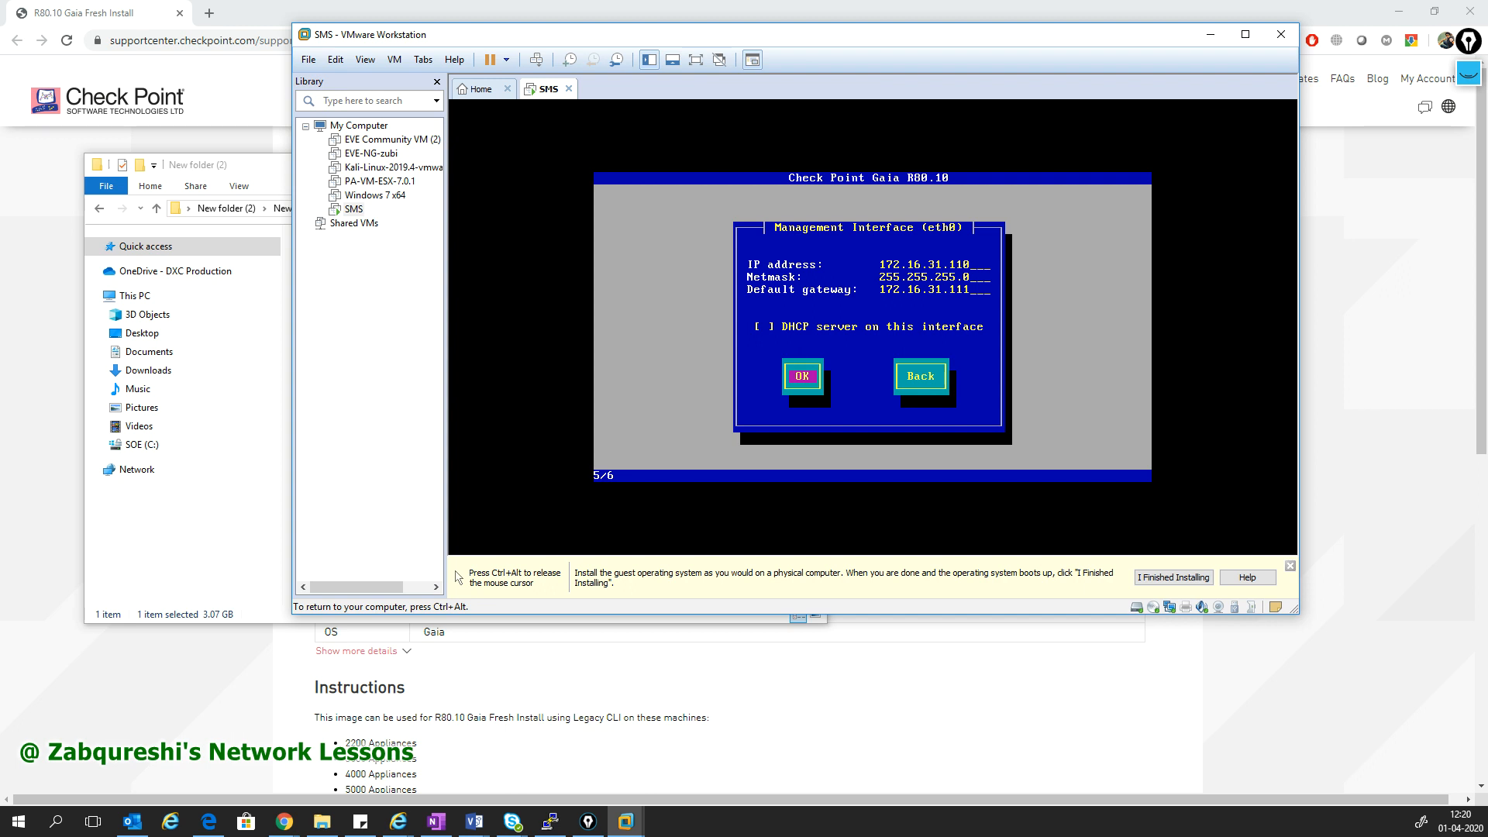
key(Return)
key(Tab)
key(Return)
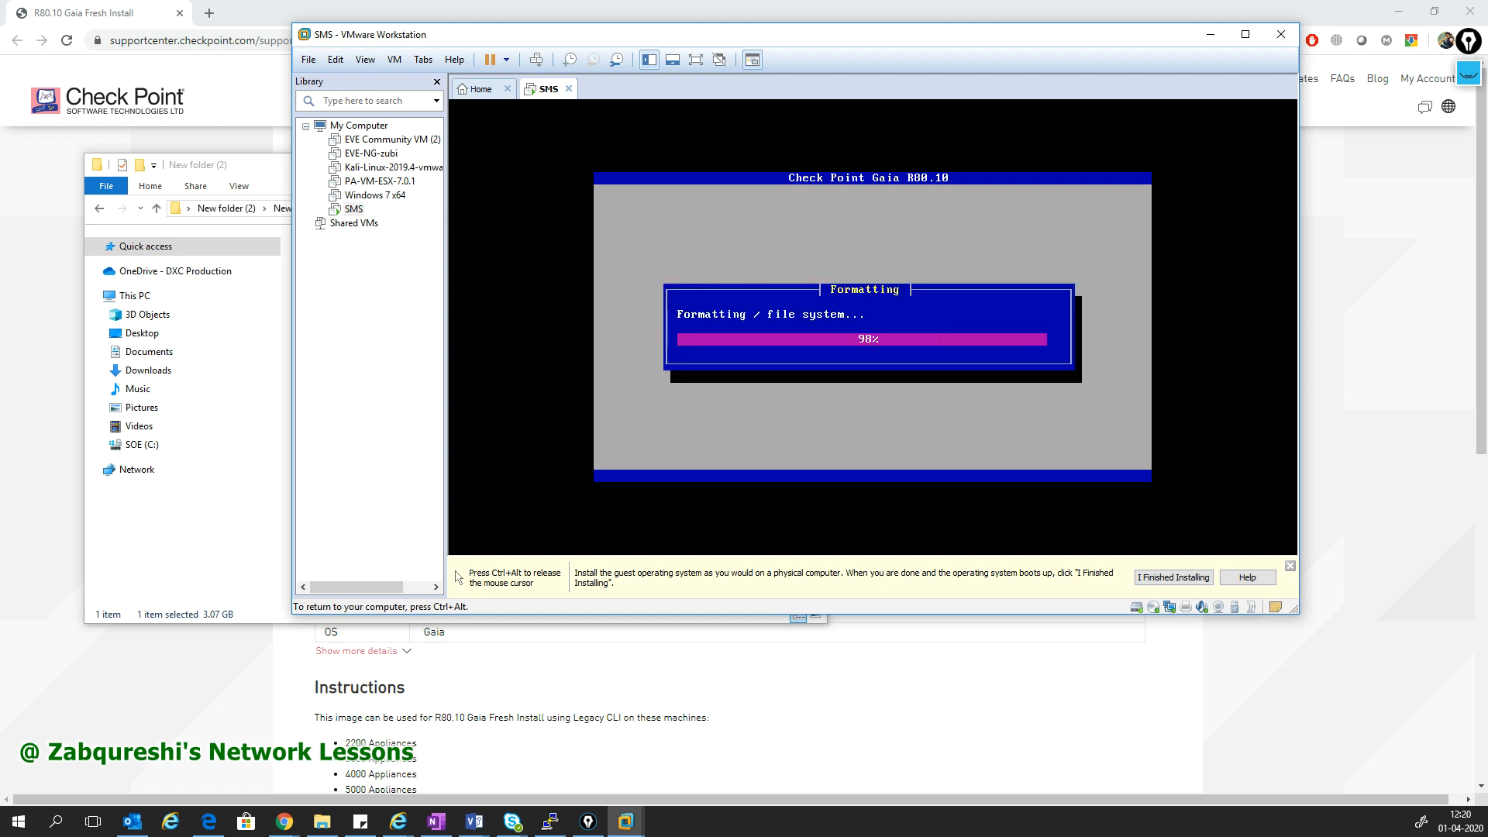
key(ctrl+alt)
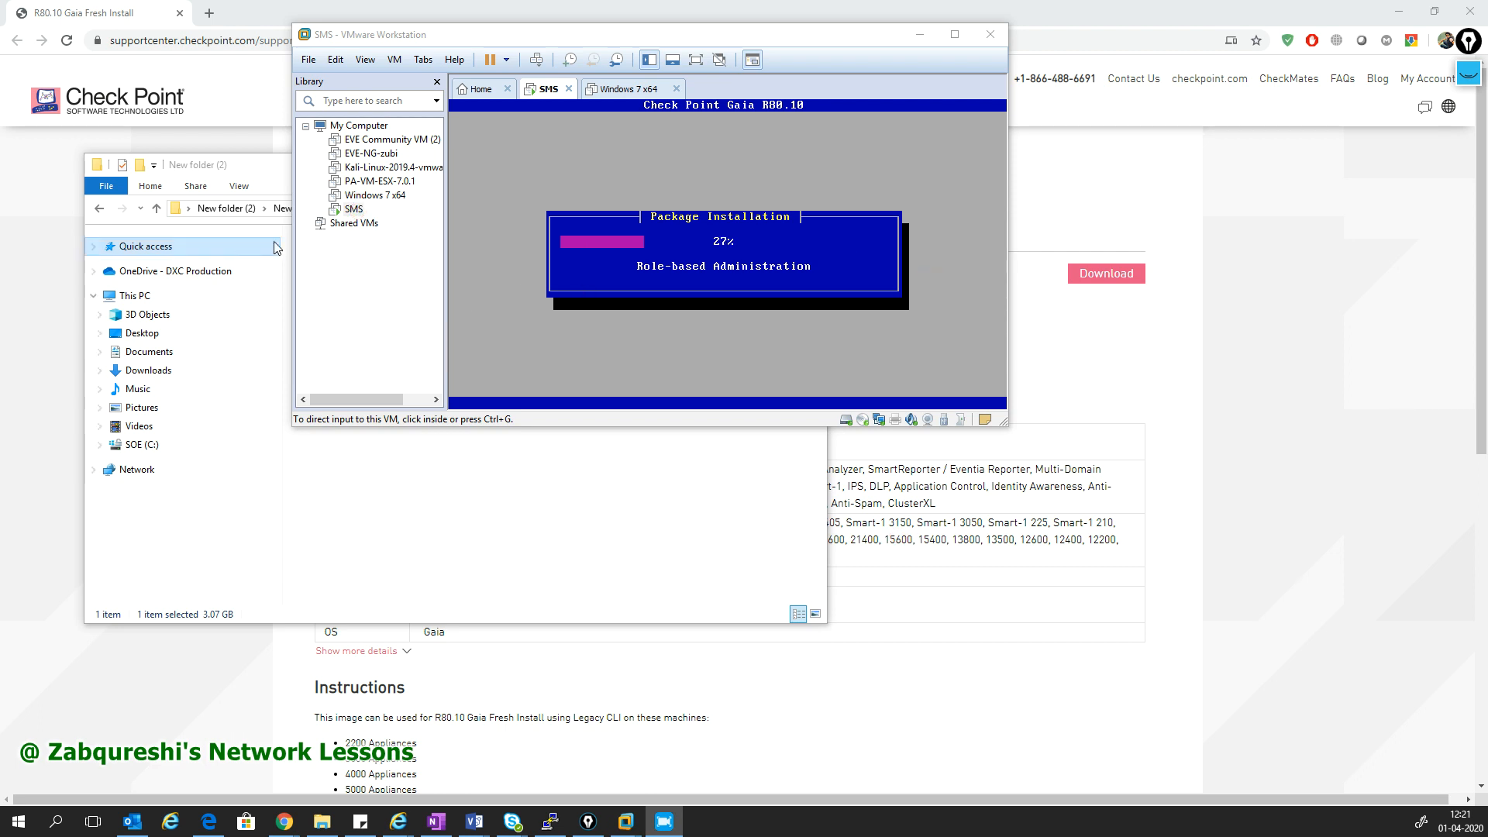
click(375, 198)
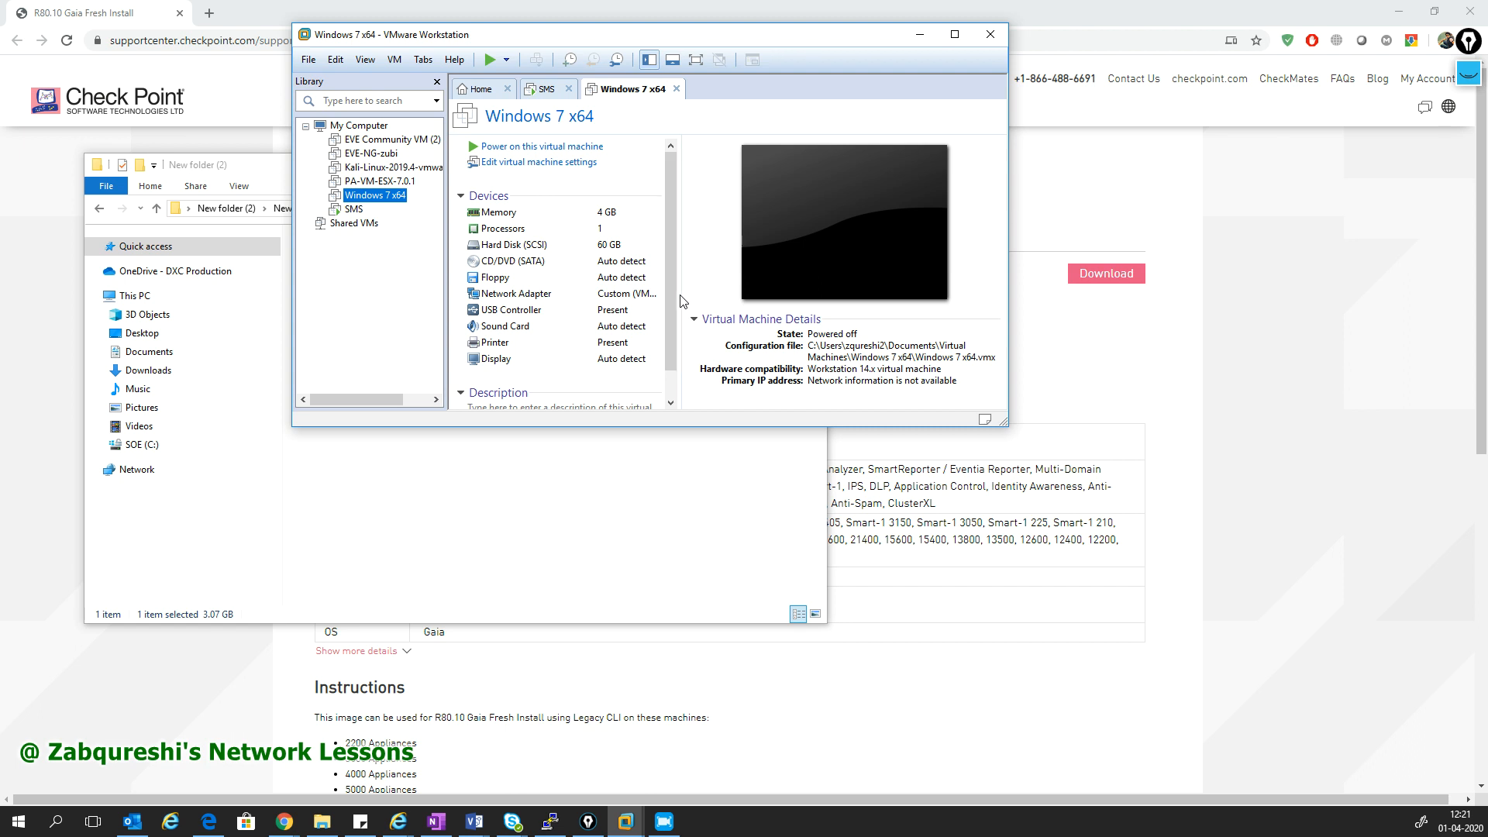
- Verify Windows 7 x64's adapter is on Custom VMnet3, power it on, and answer Yes to the SATA prompt
click(642, 295)
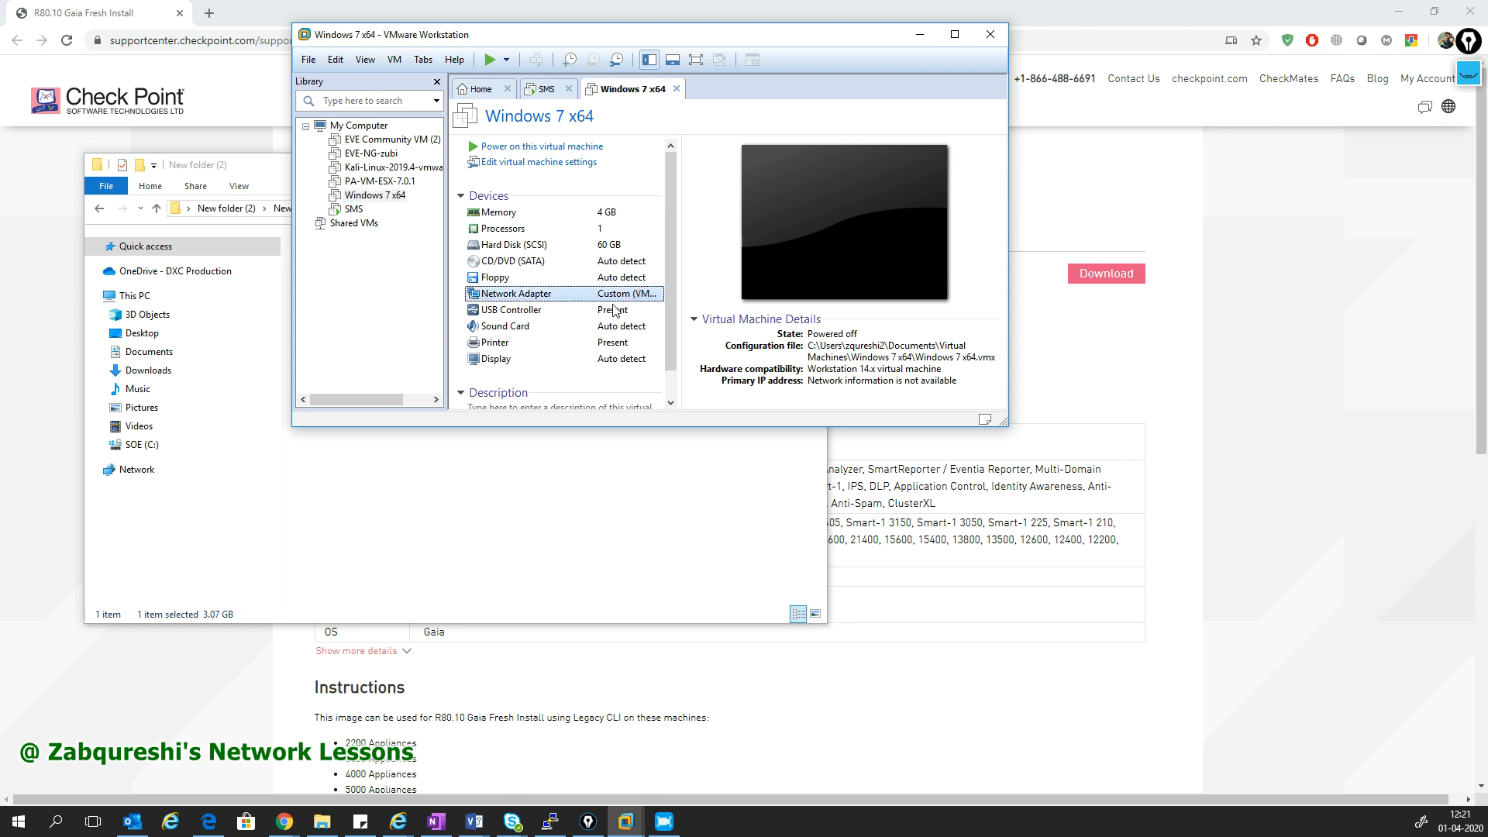
double_click(620, 299)
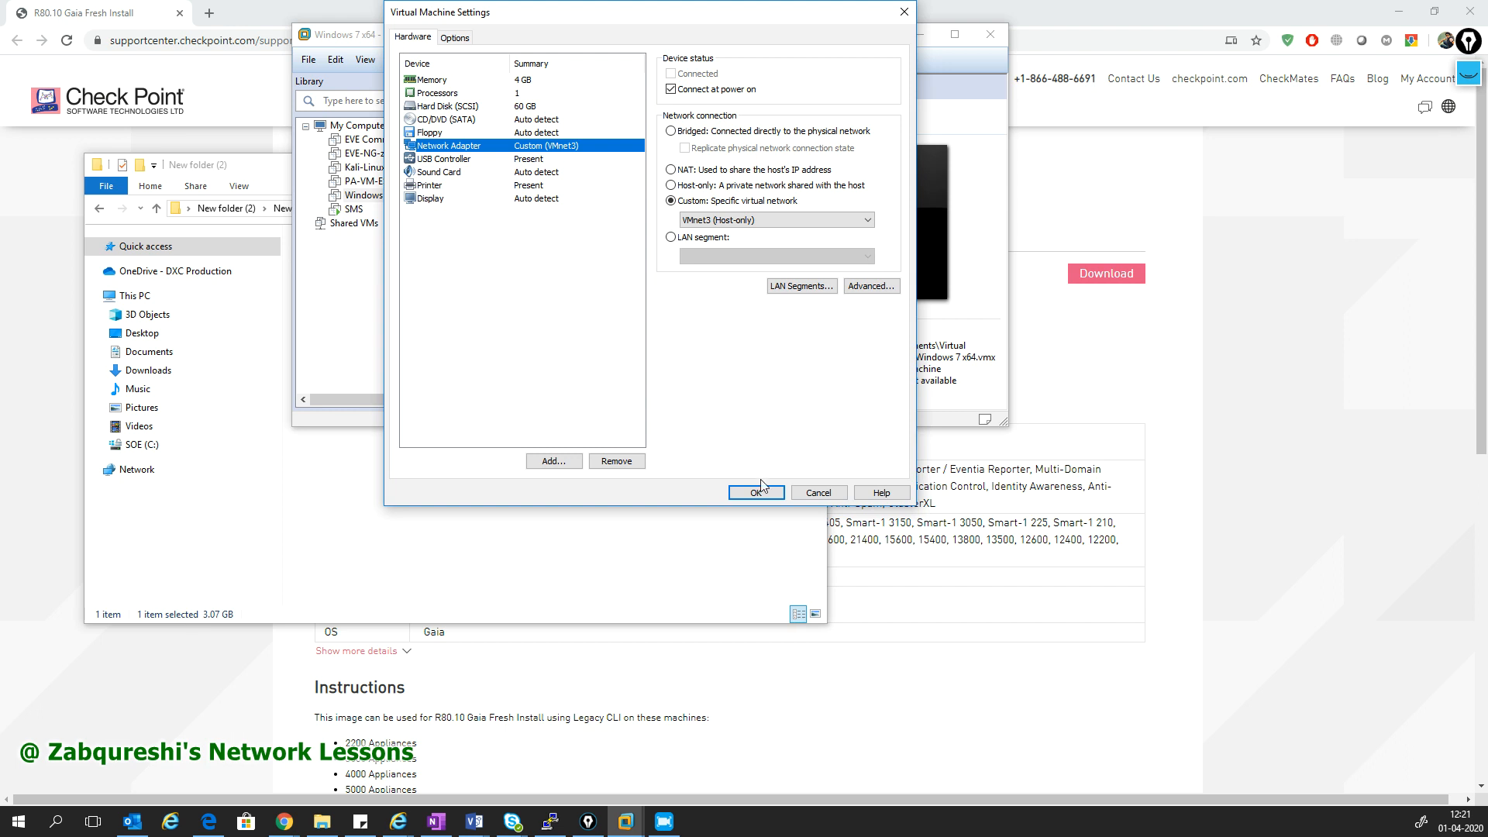
click(756, 492)
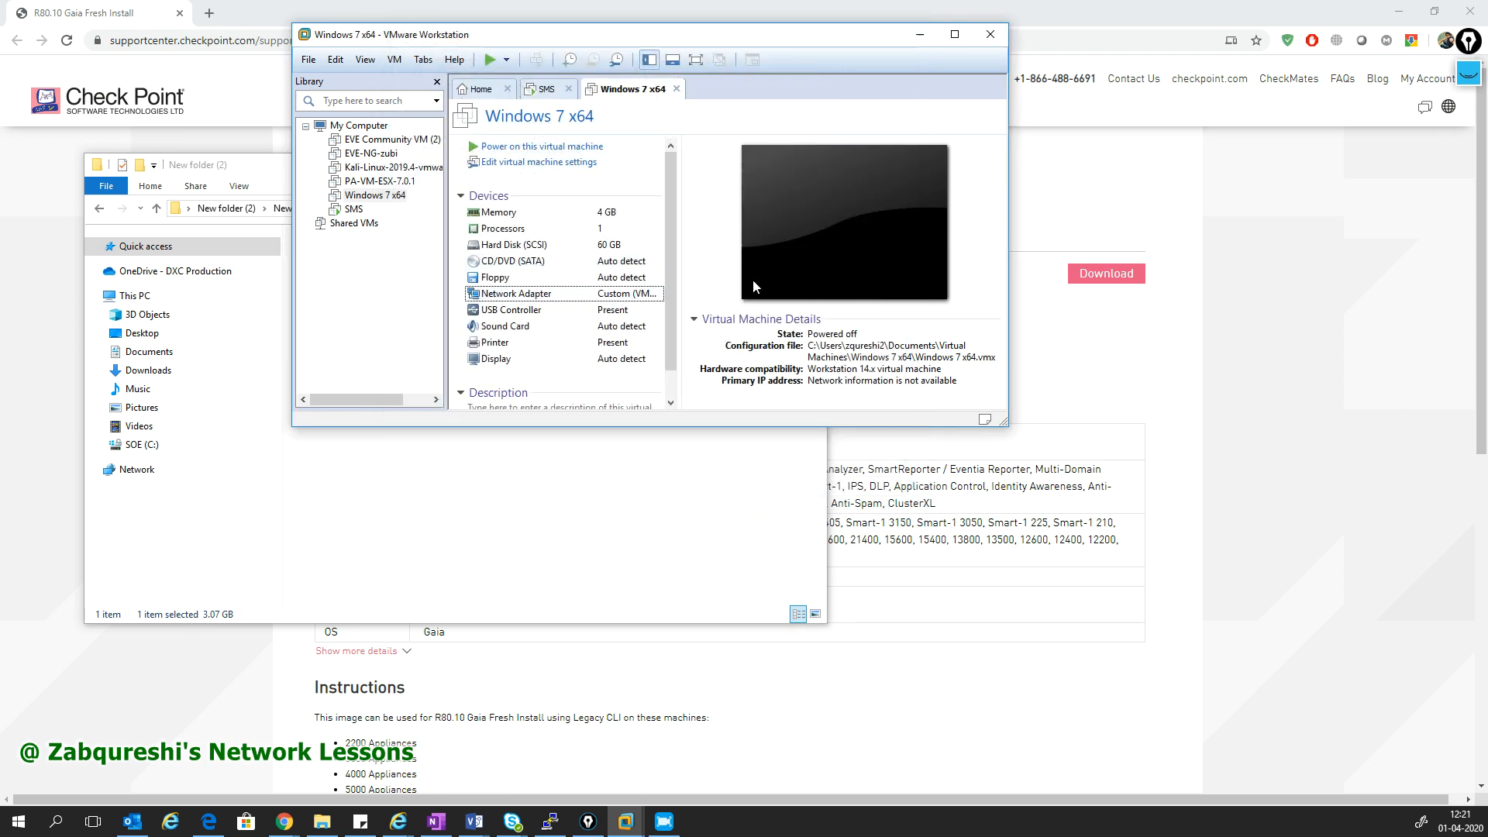
click(484, 147)
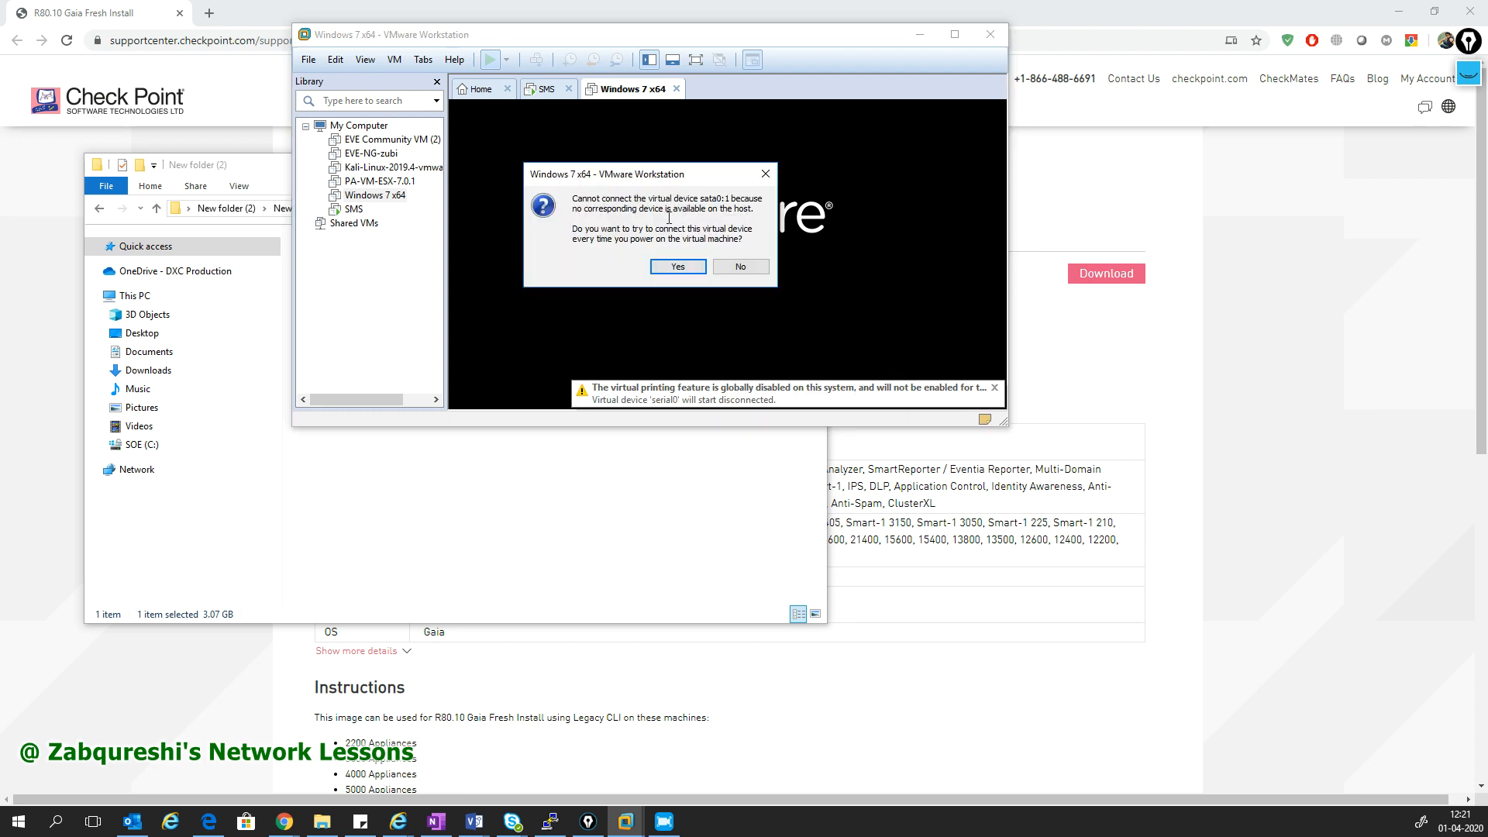
click(685, 271)
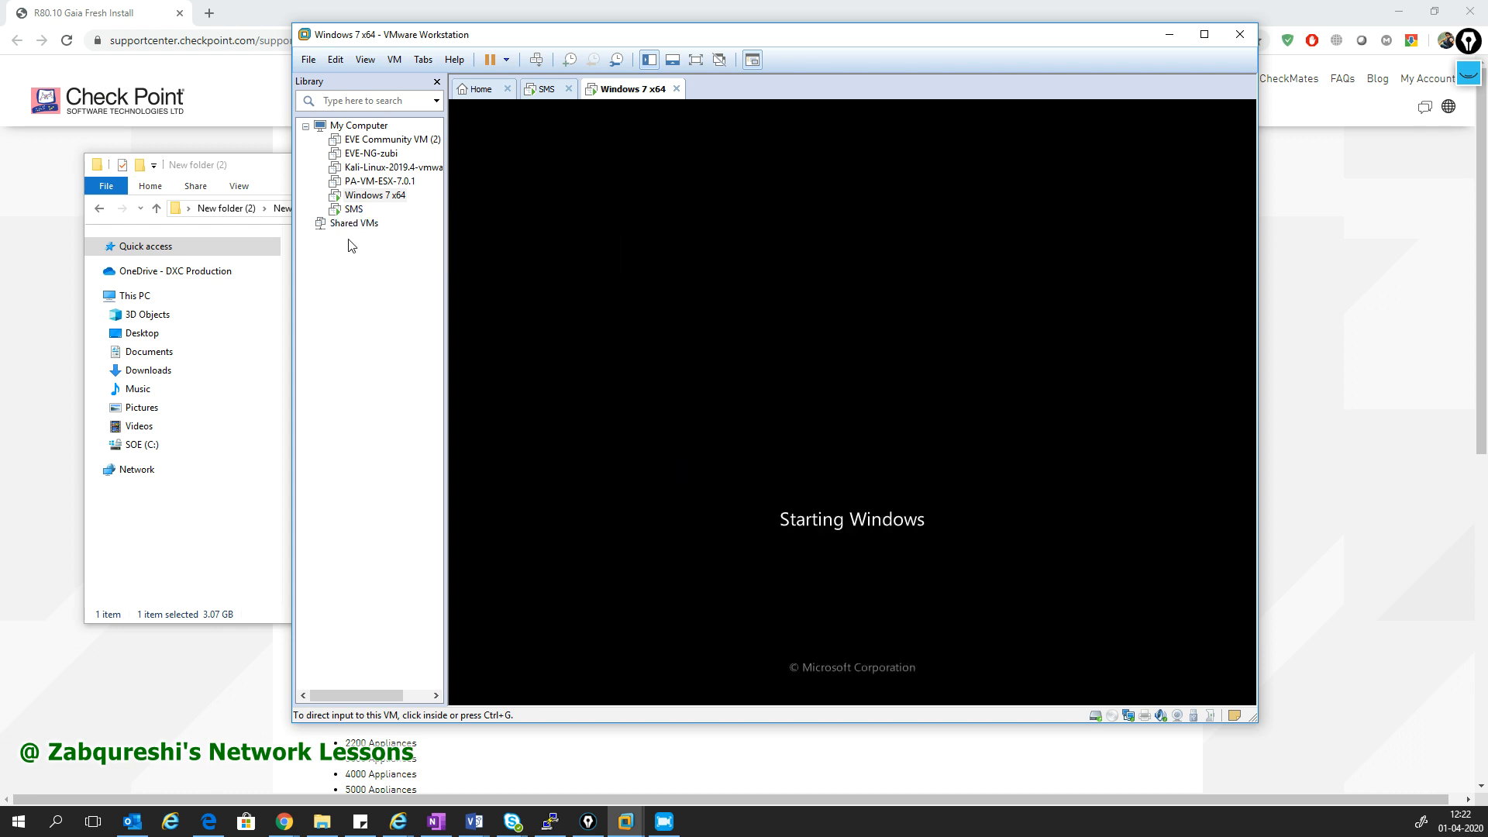
- Start a new virtual machine with guest OS Other Linux 4.x or later kernel 64-bit
click(356, 125)
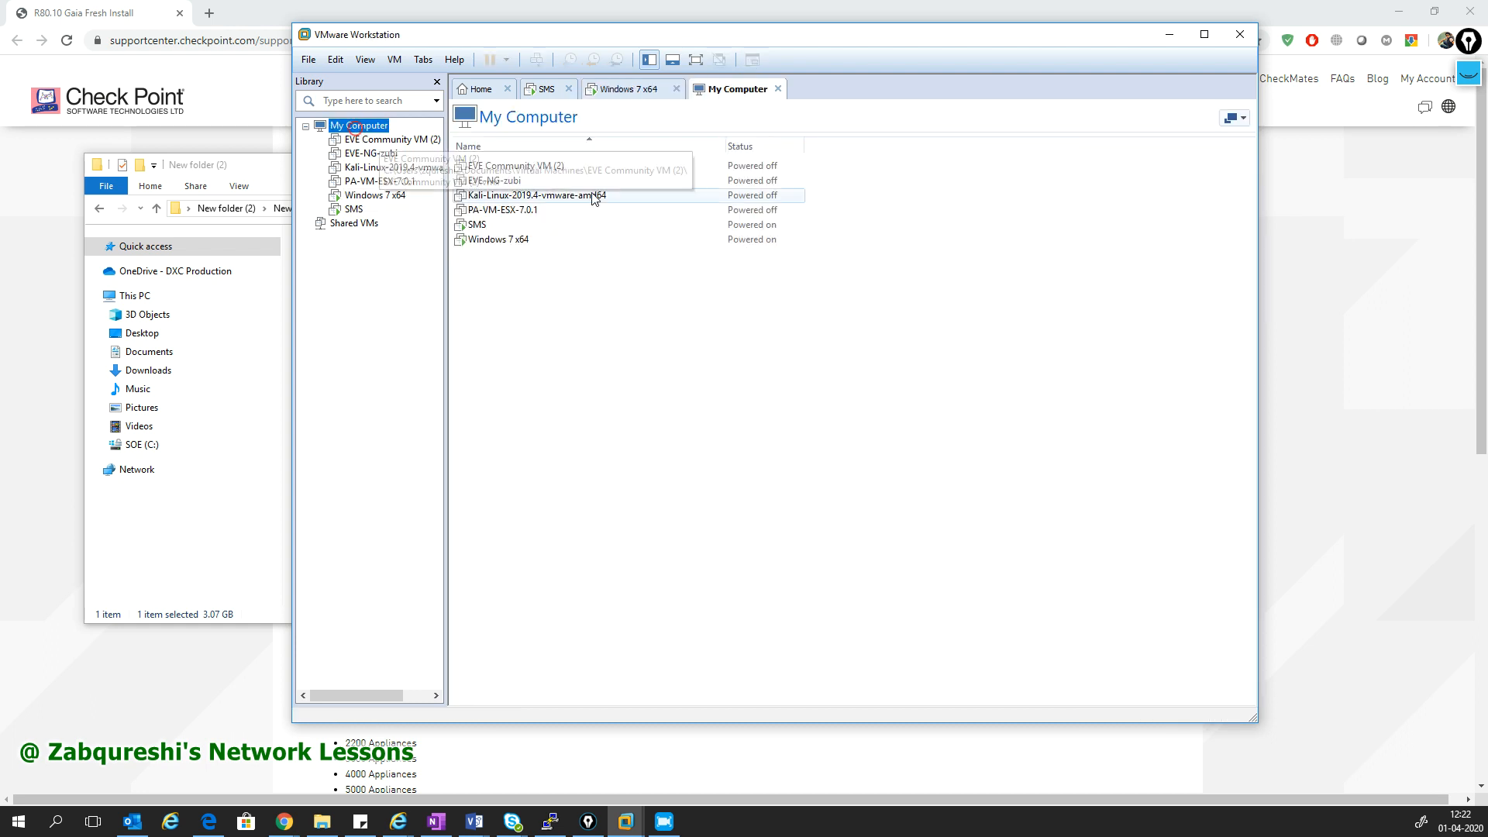
click(476, 90)
click(736, 250)
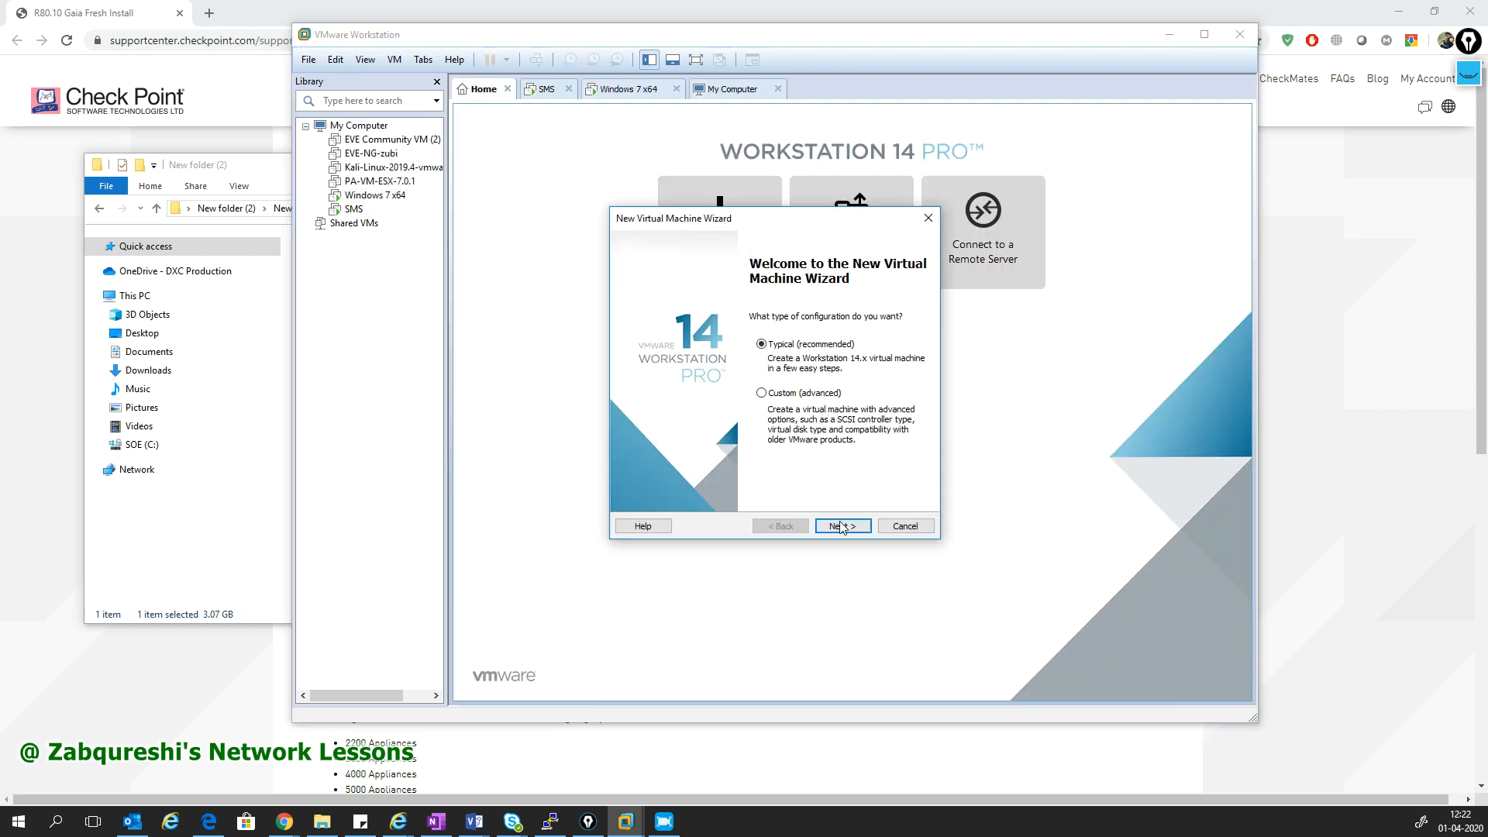
click(844, 527)
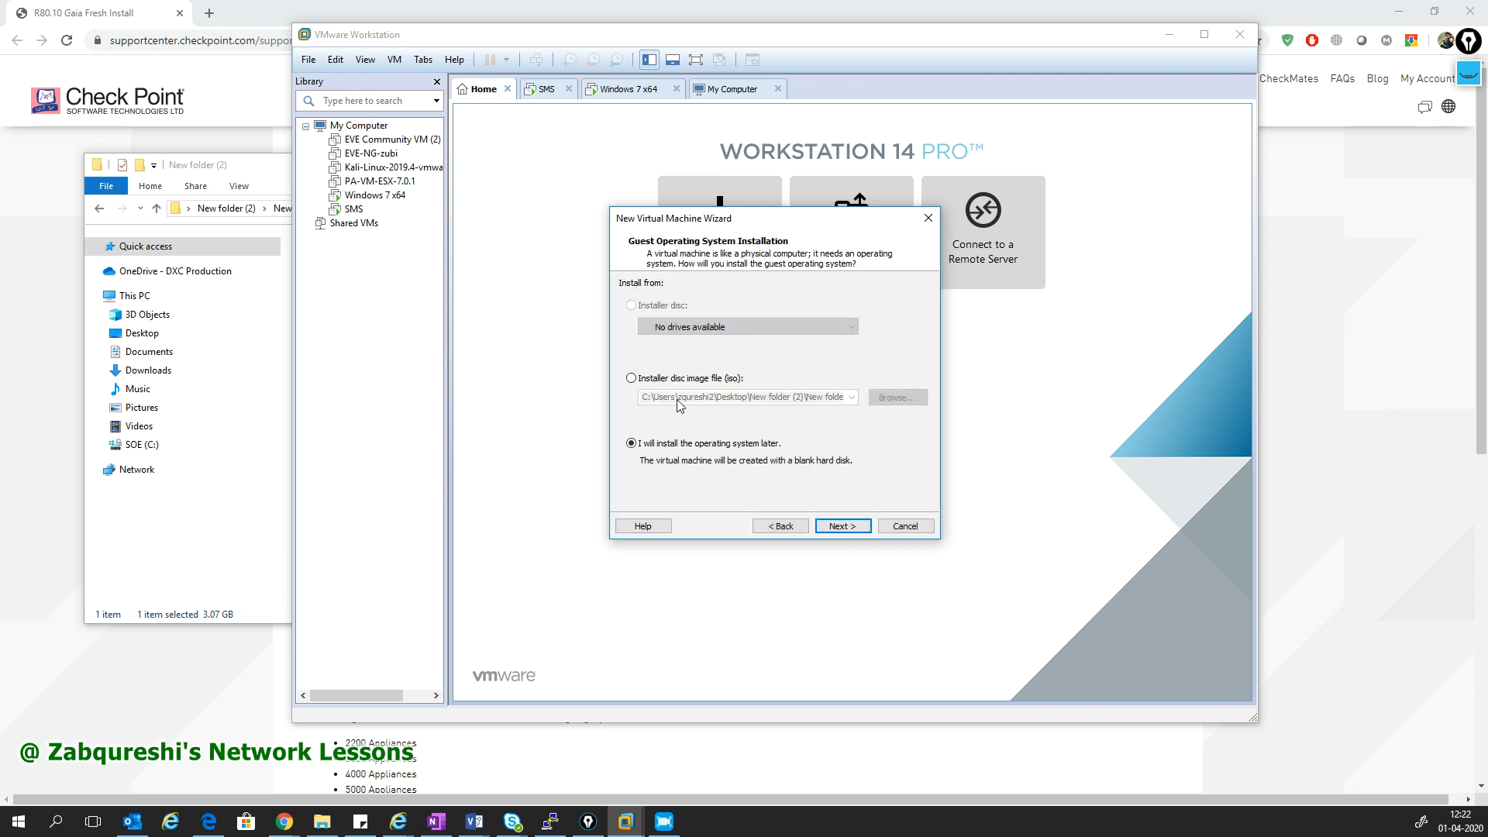
click(842, 526)
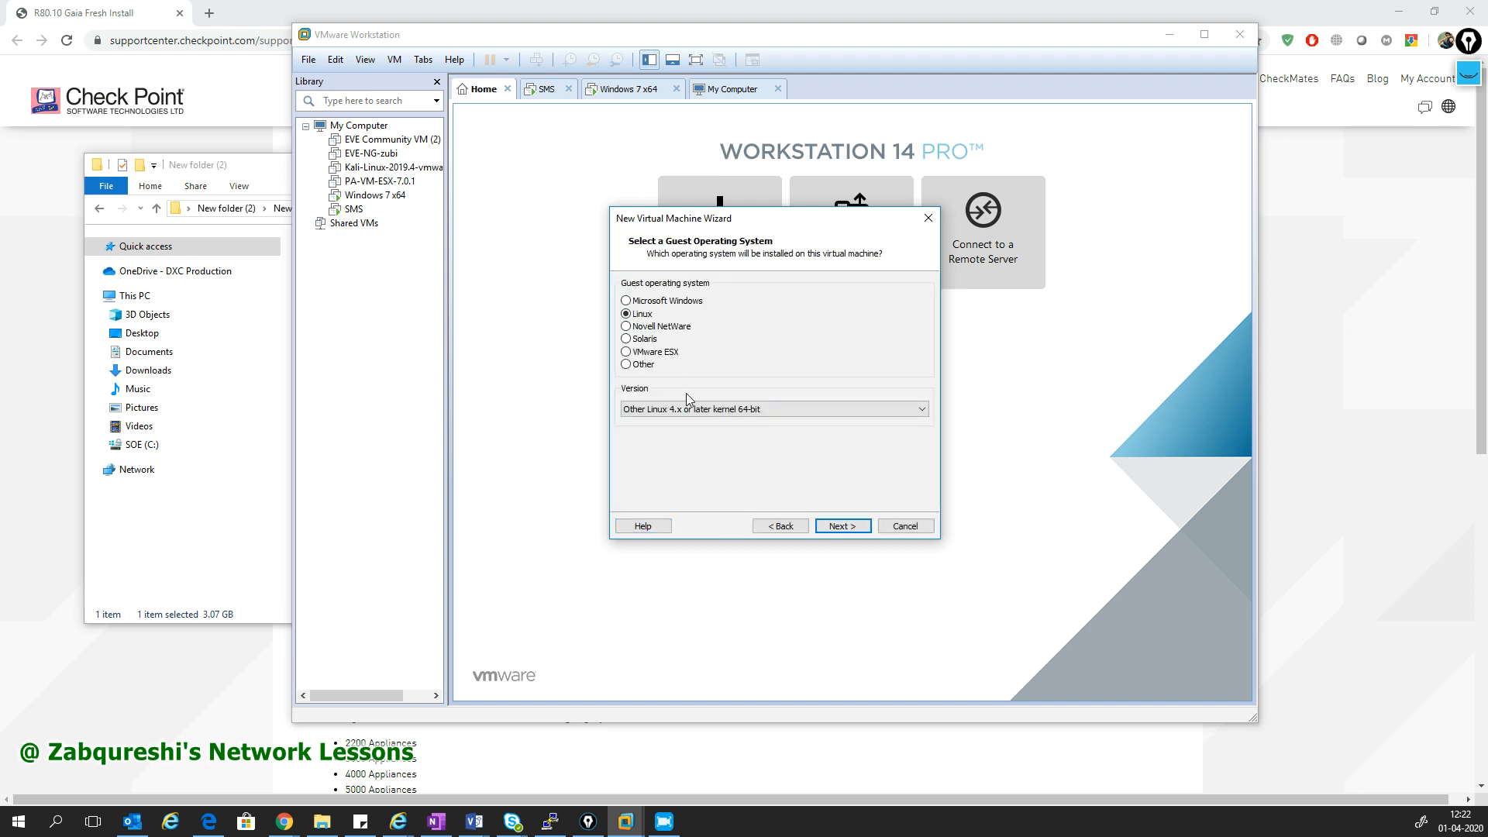
click(717, 411)
click(750, 636)
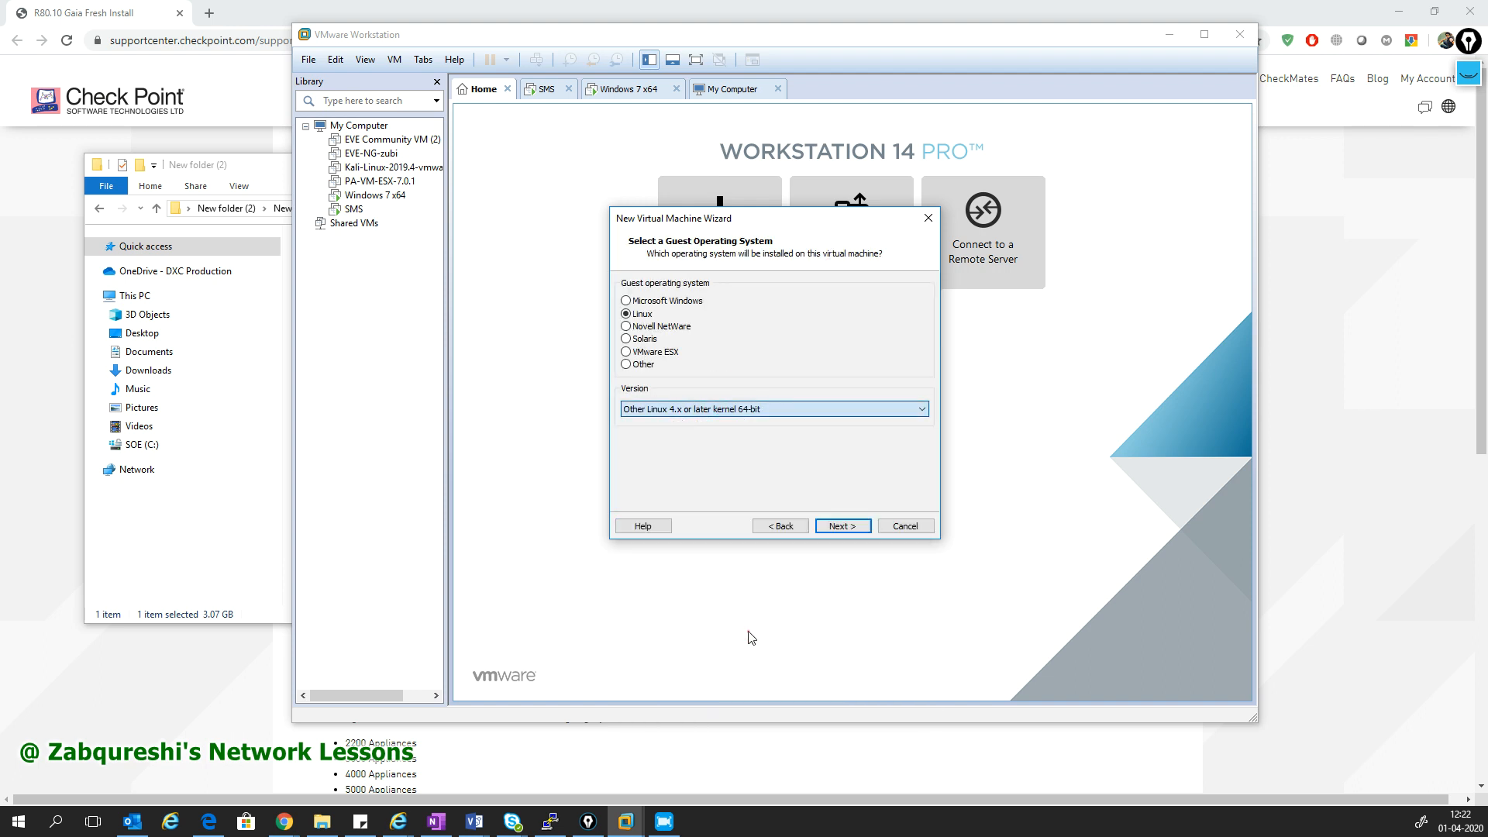
click(842, 526)
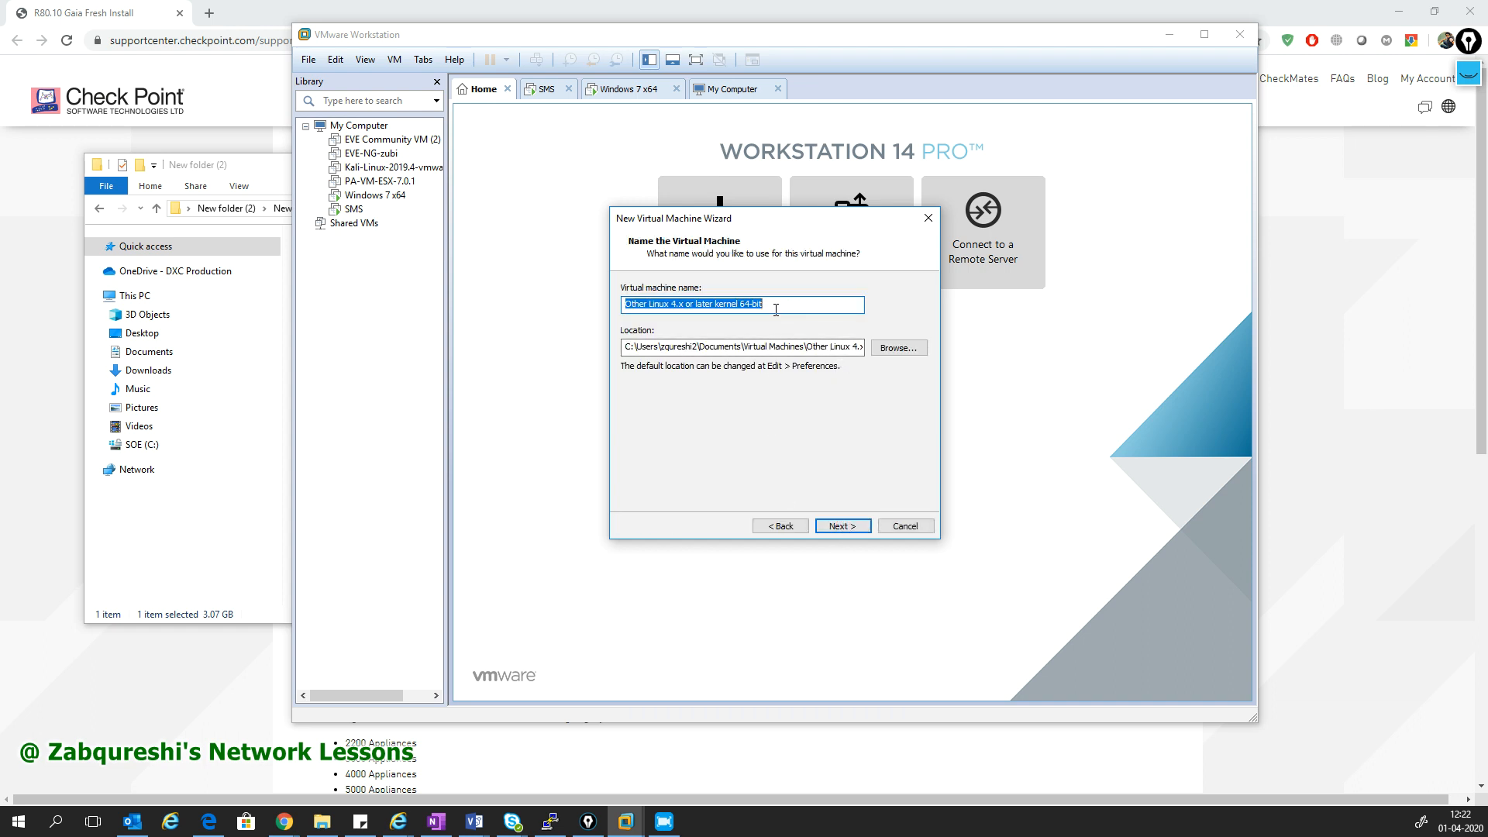
- Name it Smart-GW1 with a 16 GB single-file disk and 2048 MB memory, and finish
text(Smart-GW1)
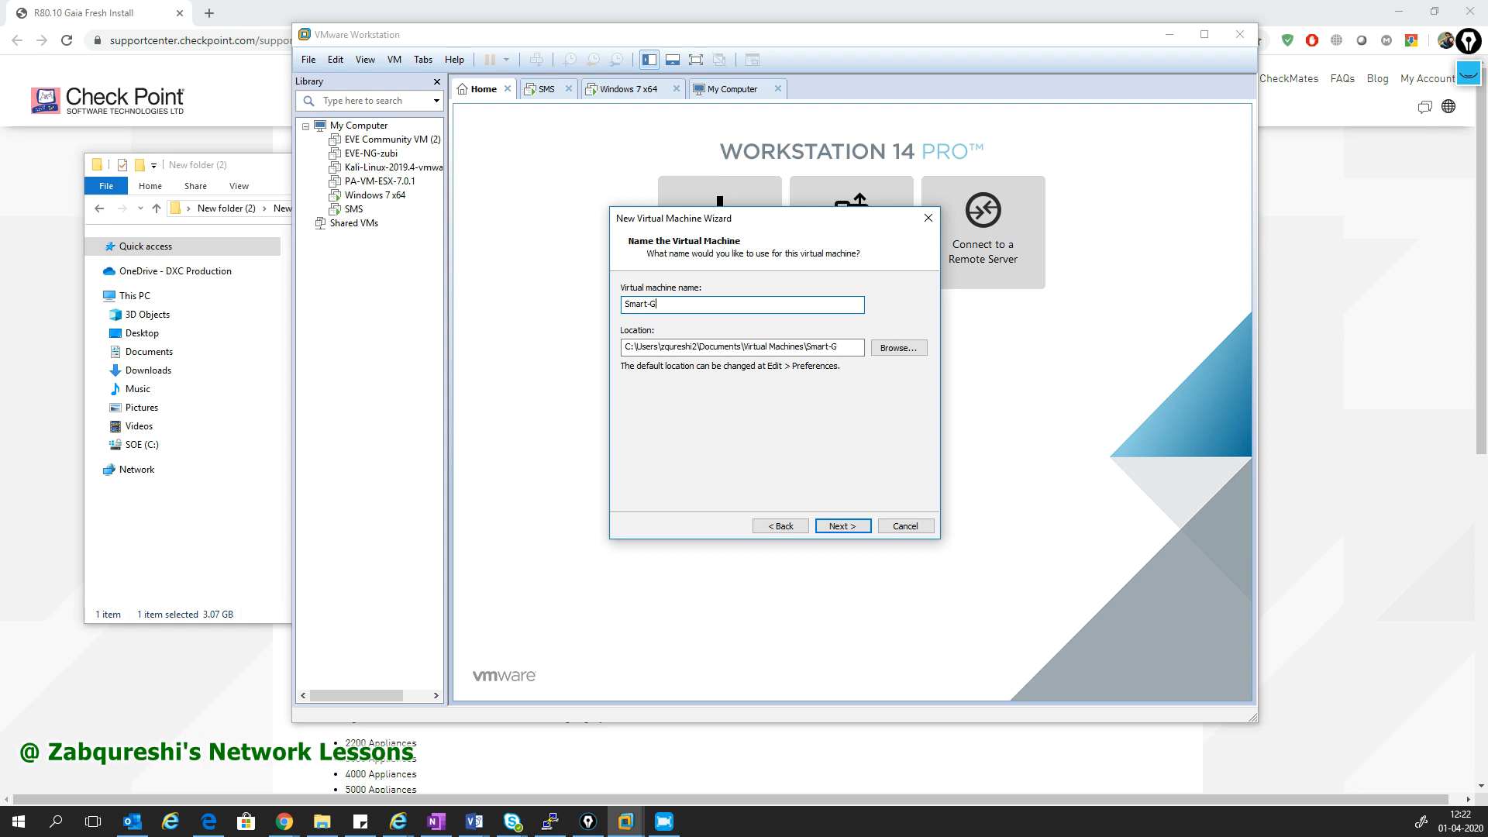
click(843, 526)
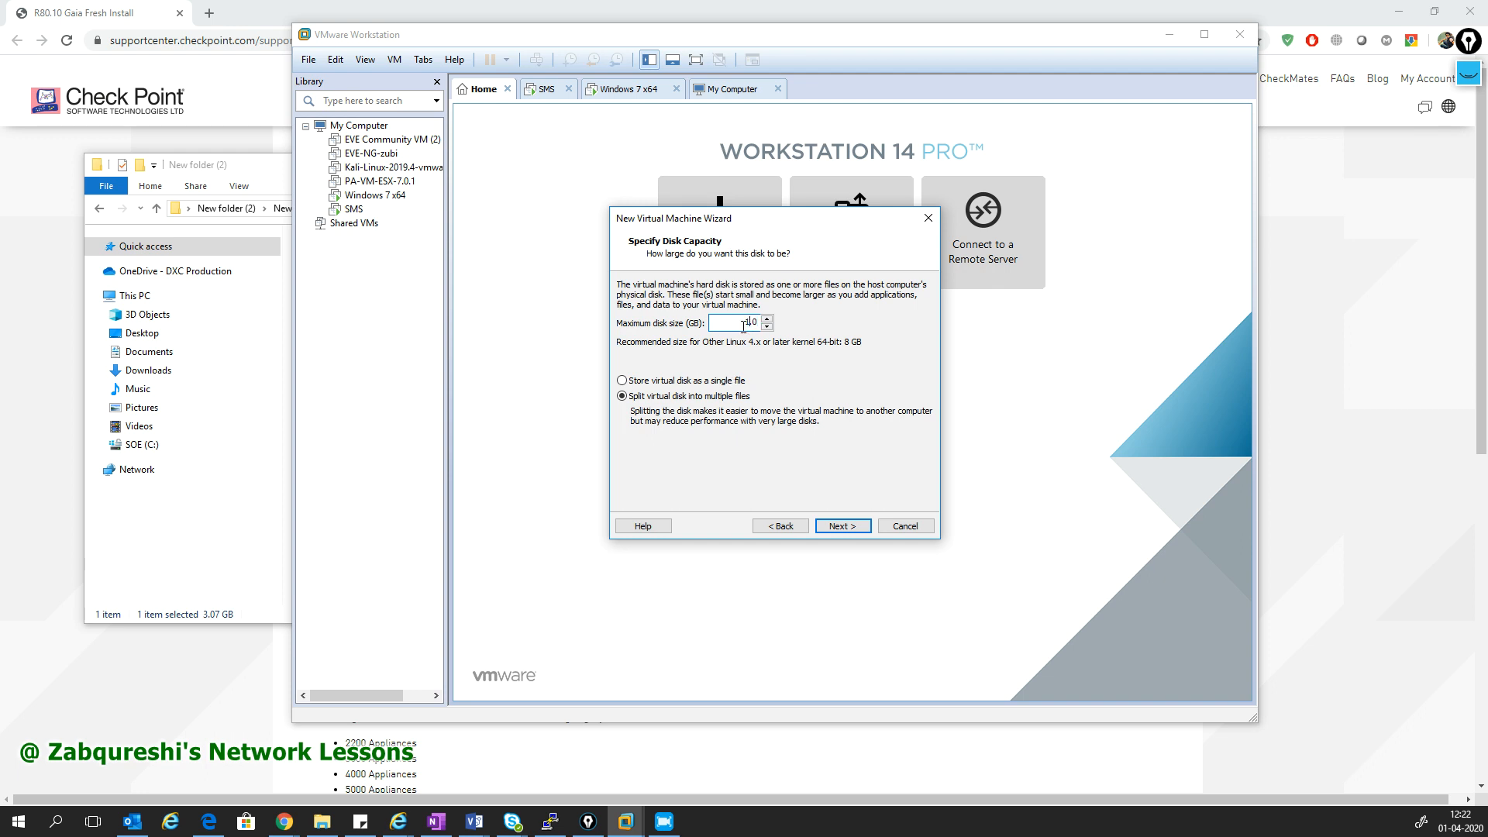
click(622, 381)
click(833, 526)
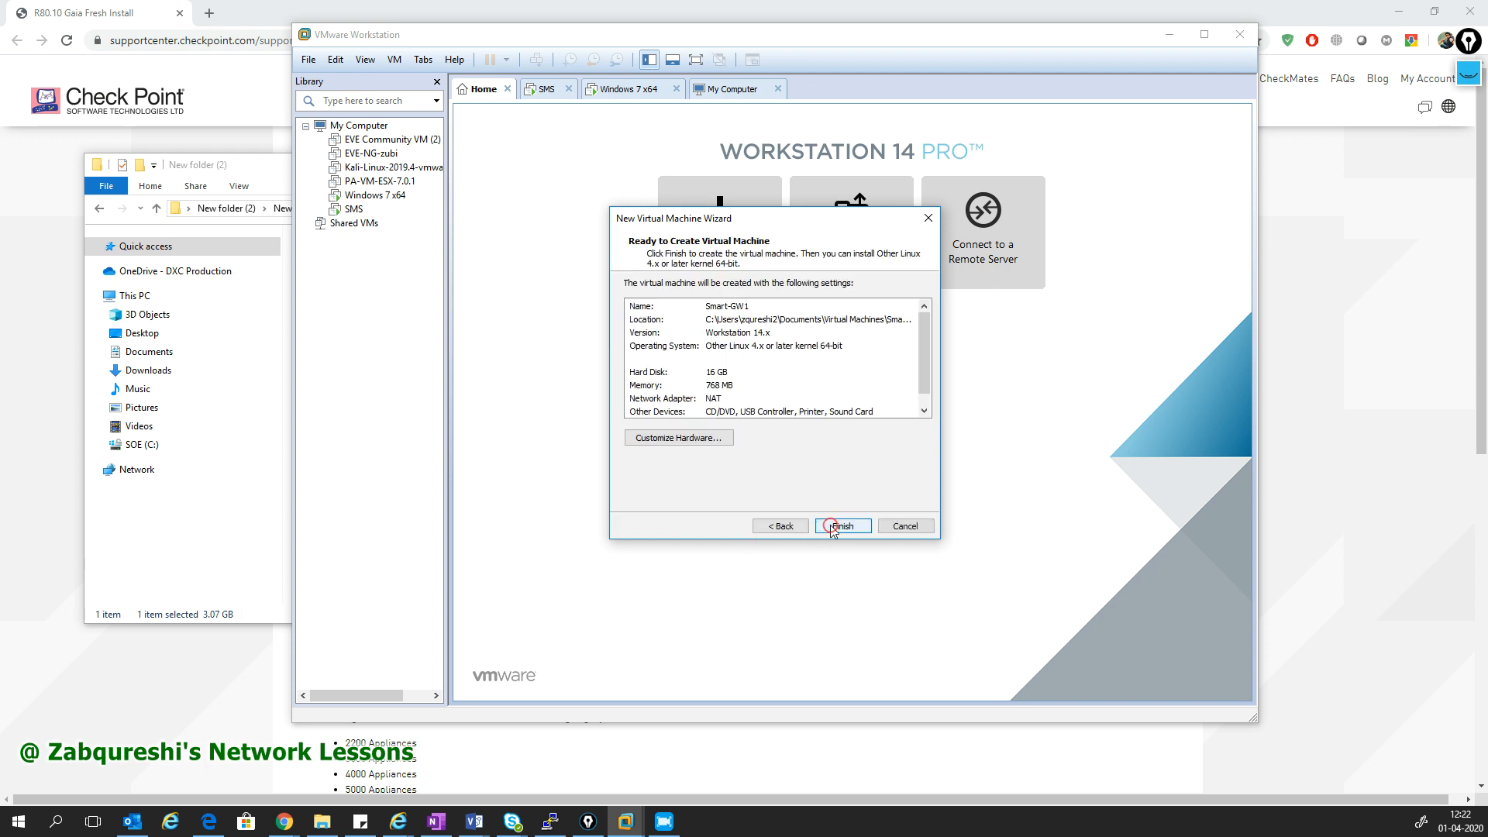
click(686, 438)
drag(839, 362, 839, 343)
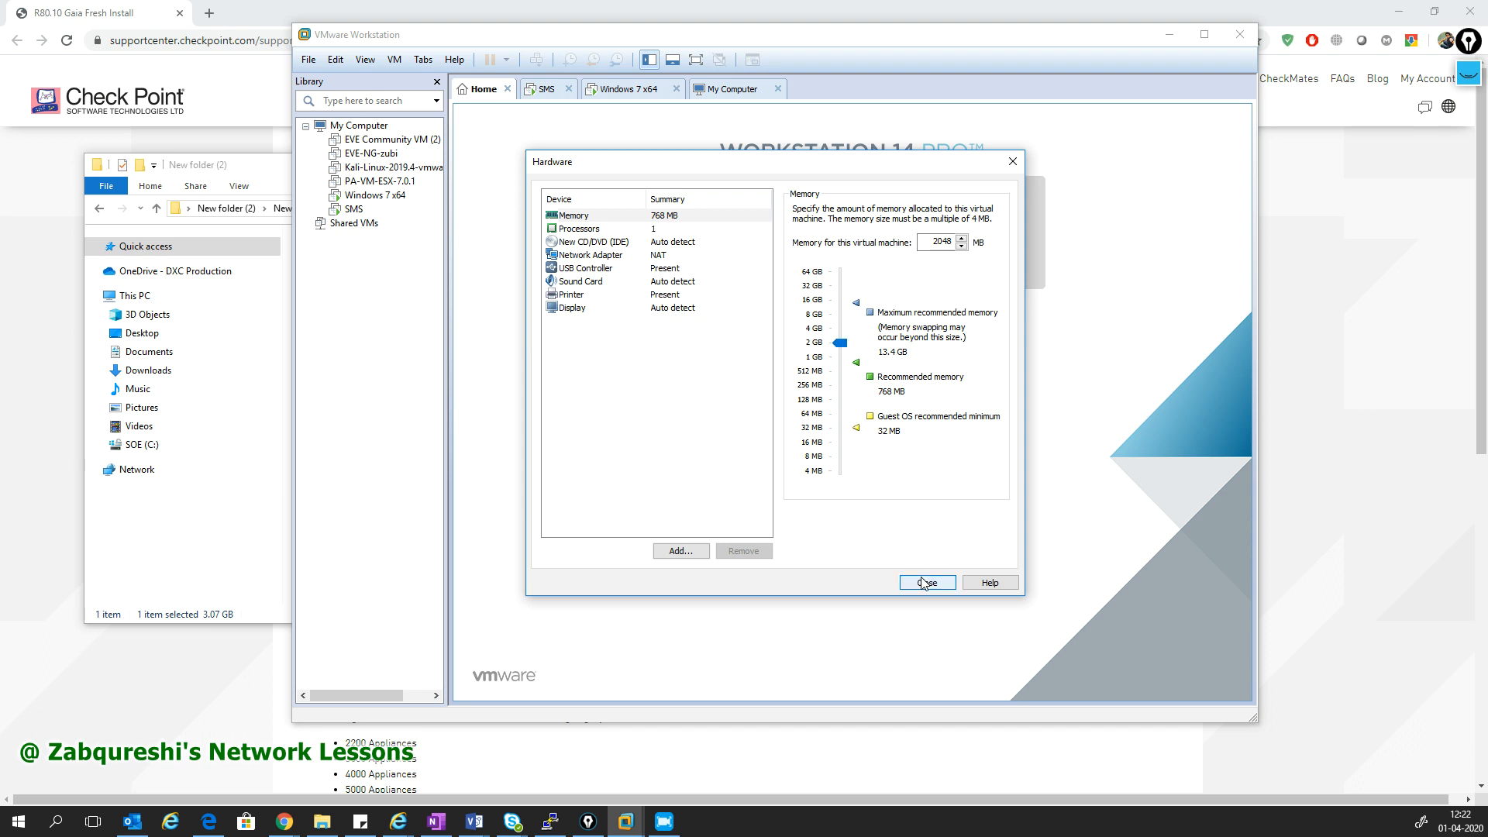
click(924, 582)
click(837, 529)
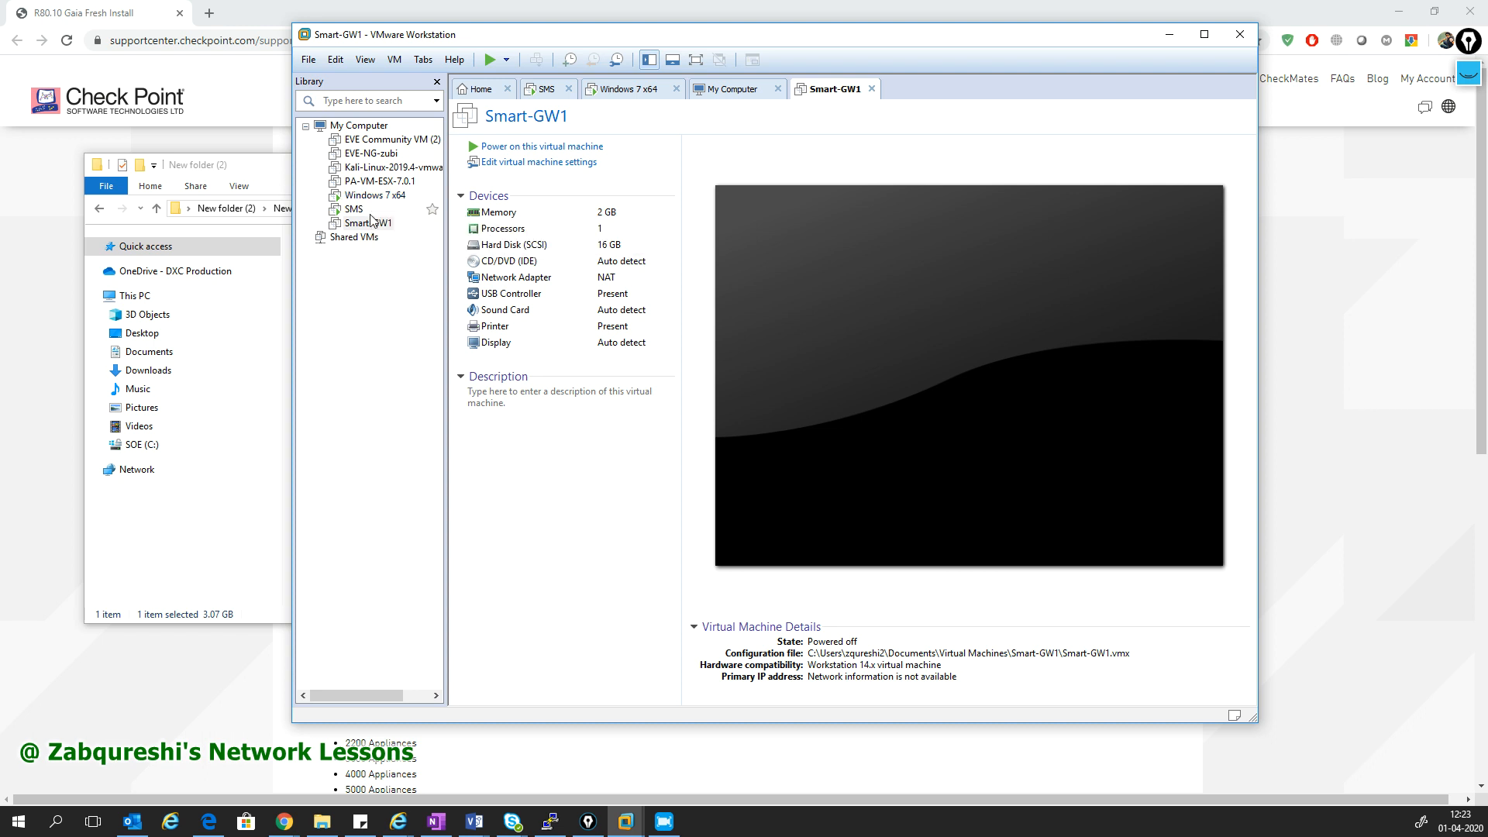
click(355, 210)
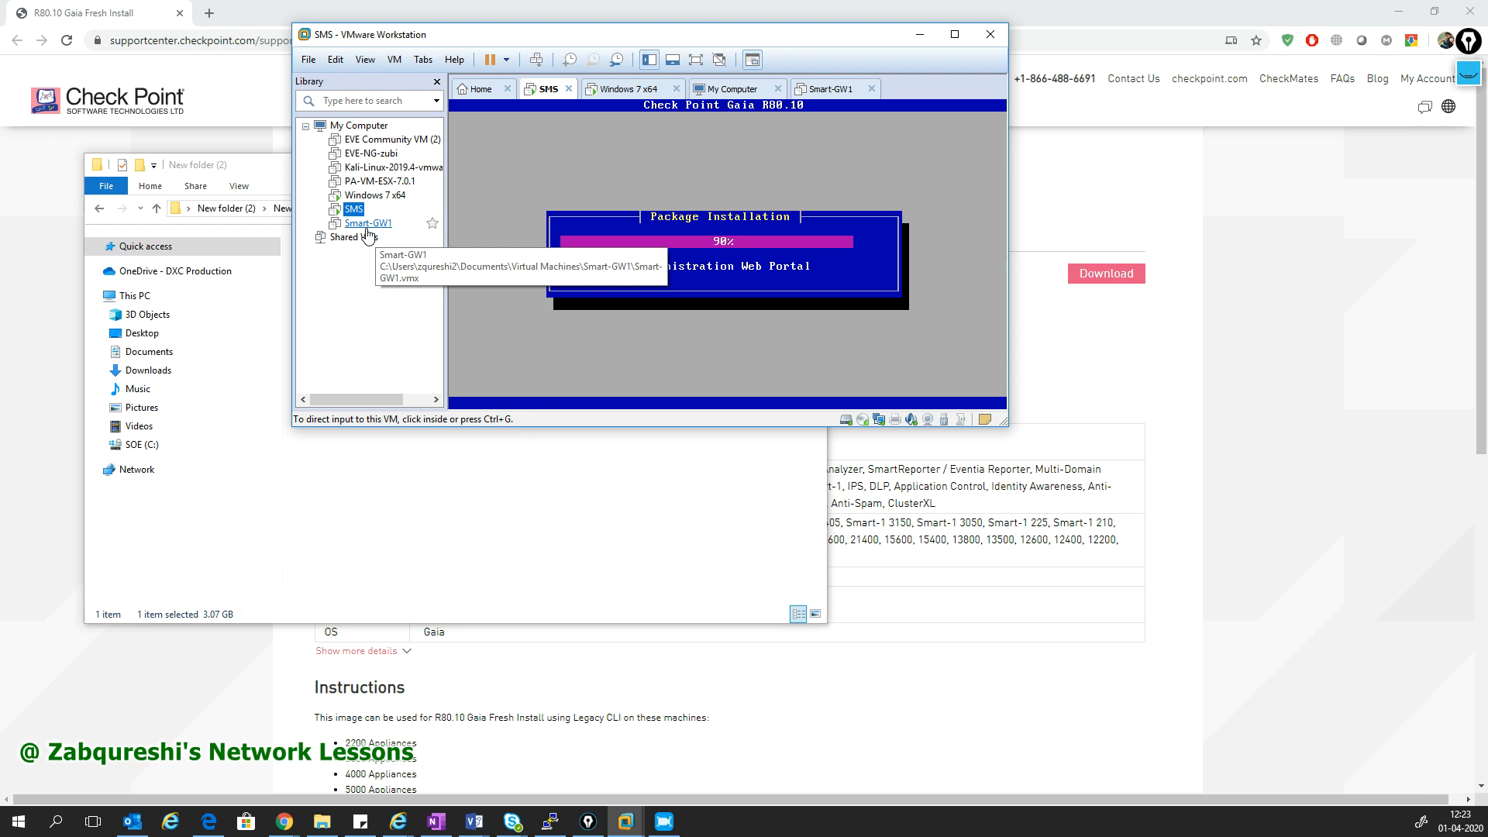
click(375, 194)
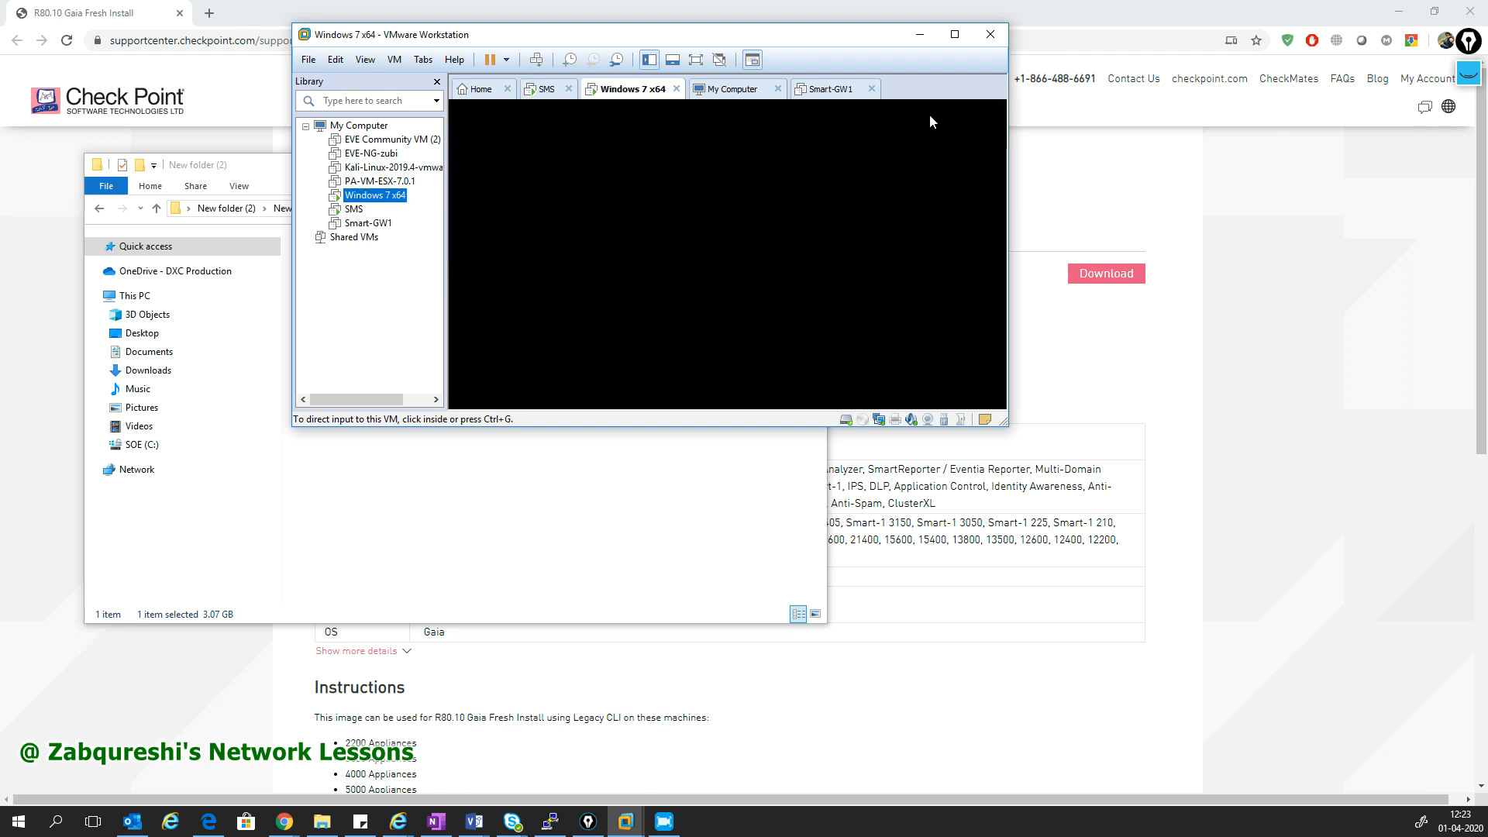
drag(1240, 714, 1320, 738)
click(823, 458)
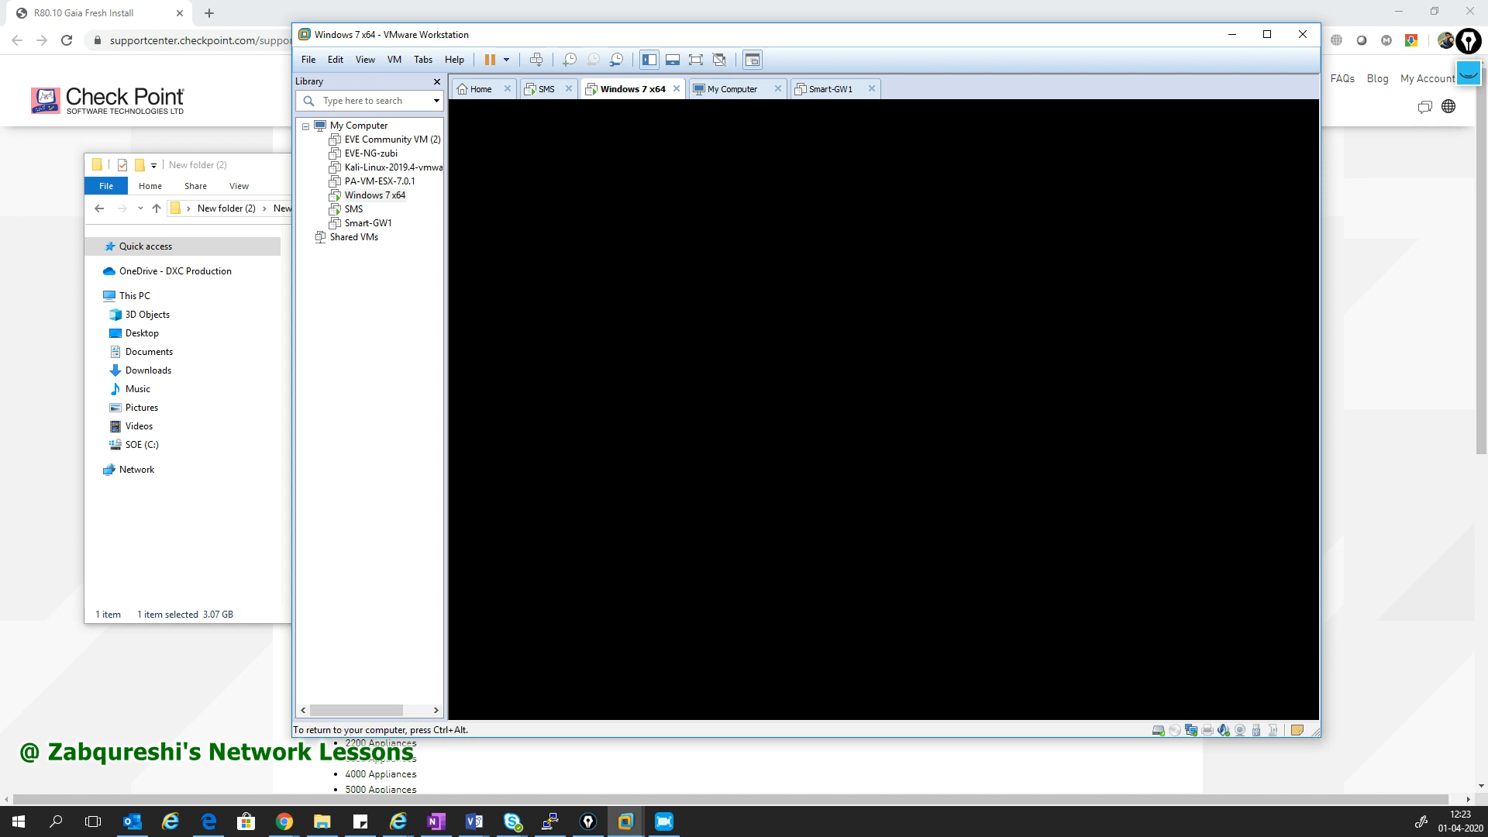
key(ctrl+alt)
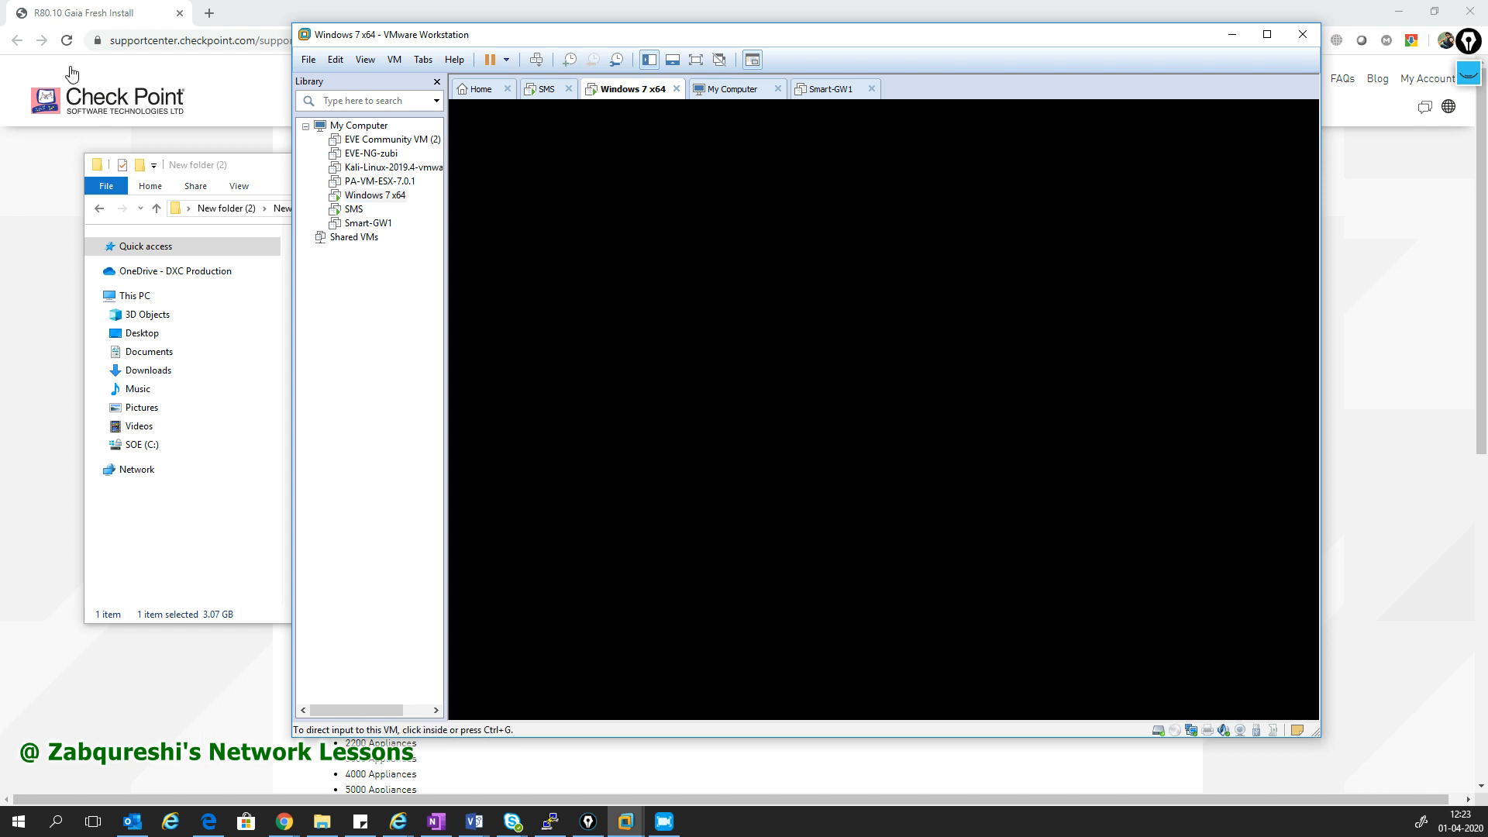
click(354, 209)
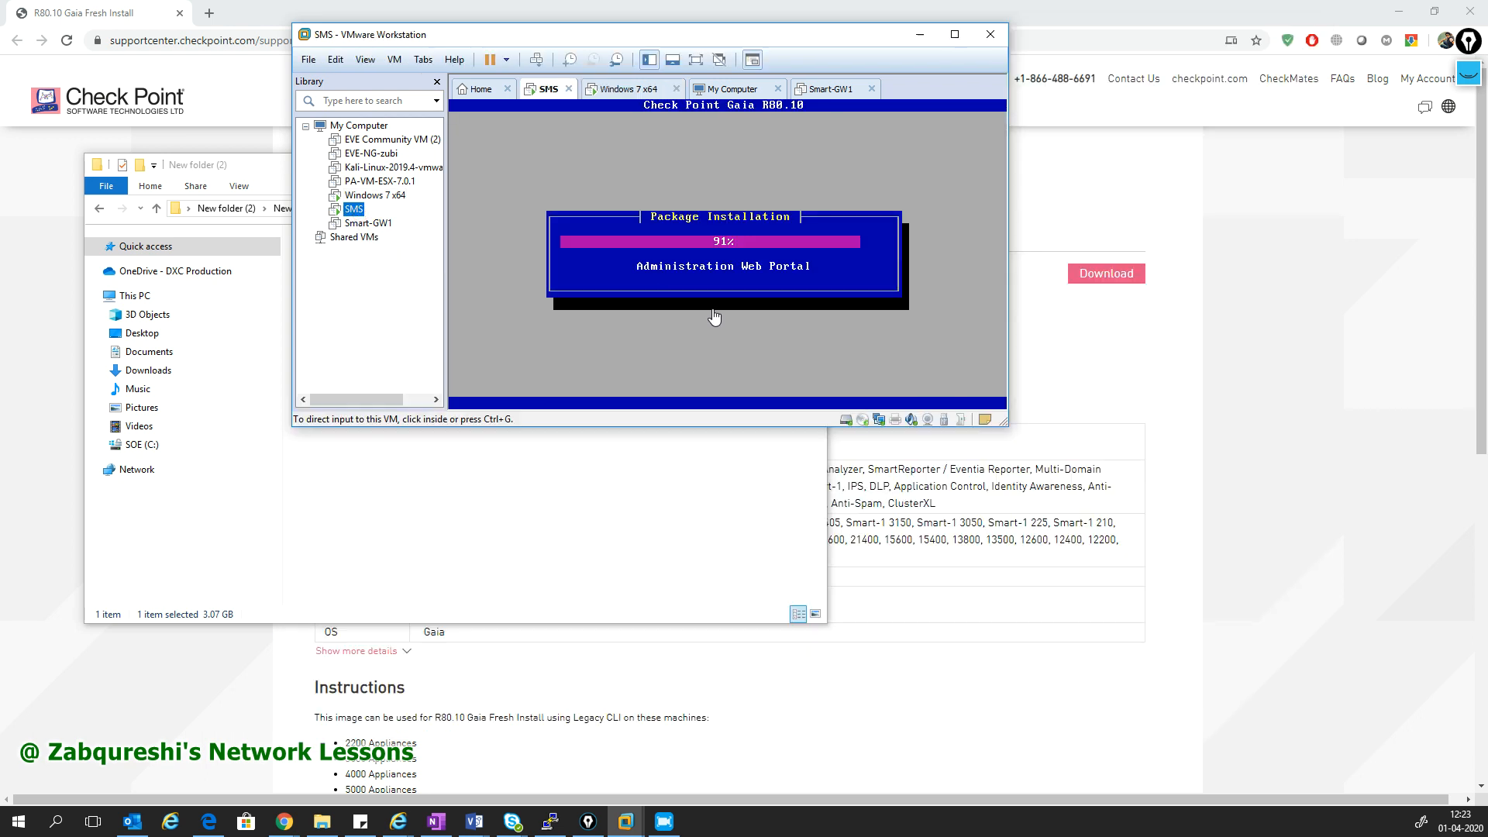
click(381, 225)
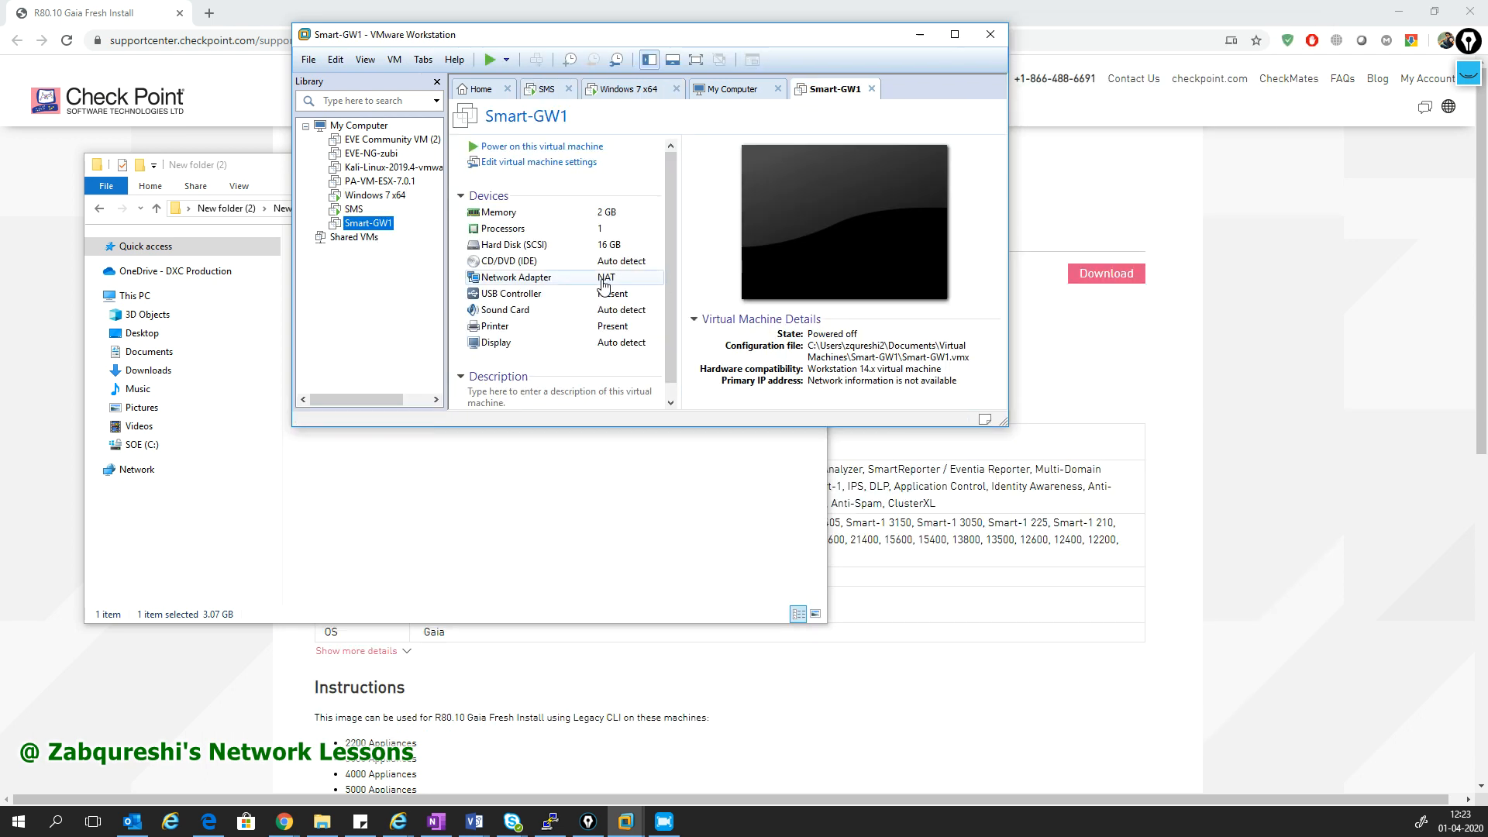
- Point Smart-GW1's CD/DVD (IDE) drive at the Check Point Gaia ISO image file and apply it
double_click(548, 264)
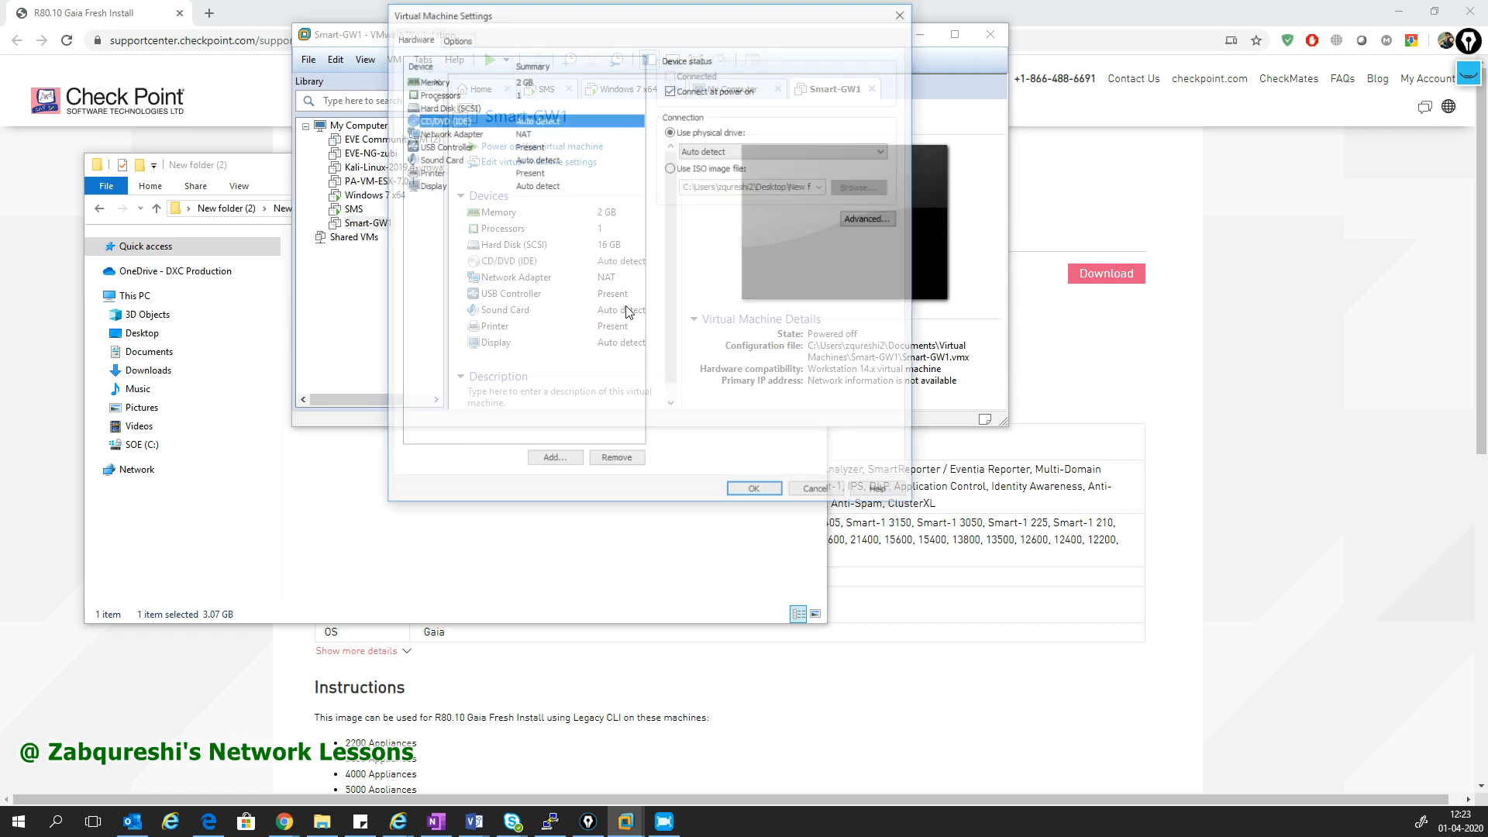
click(686, 169)
click(860, 187)
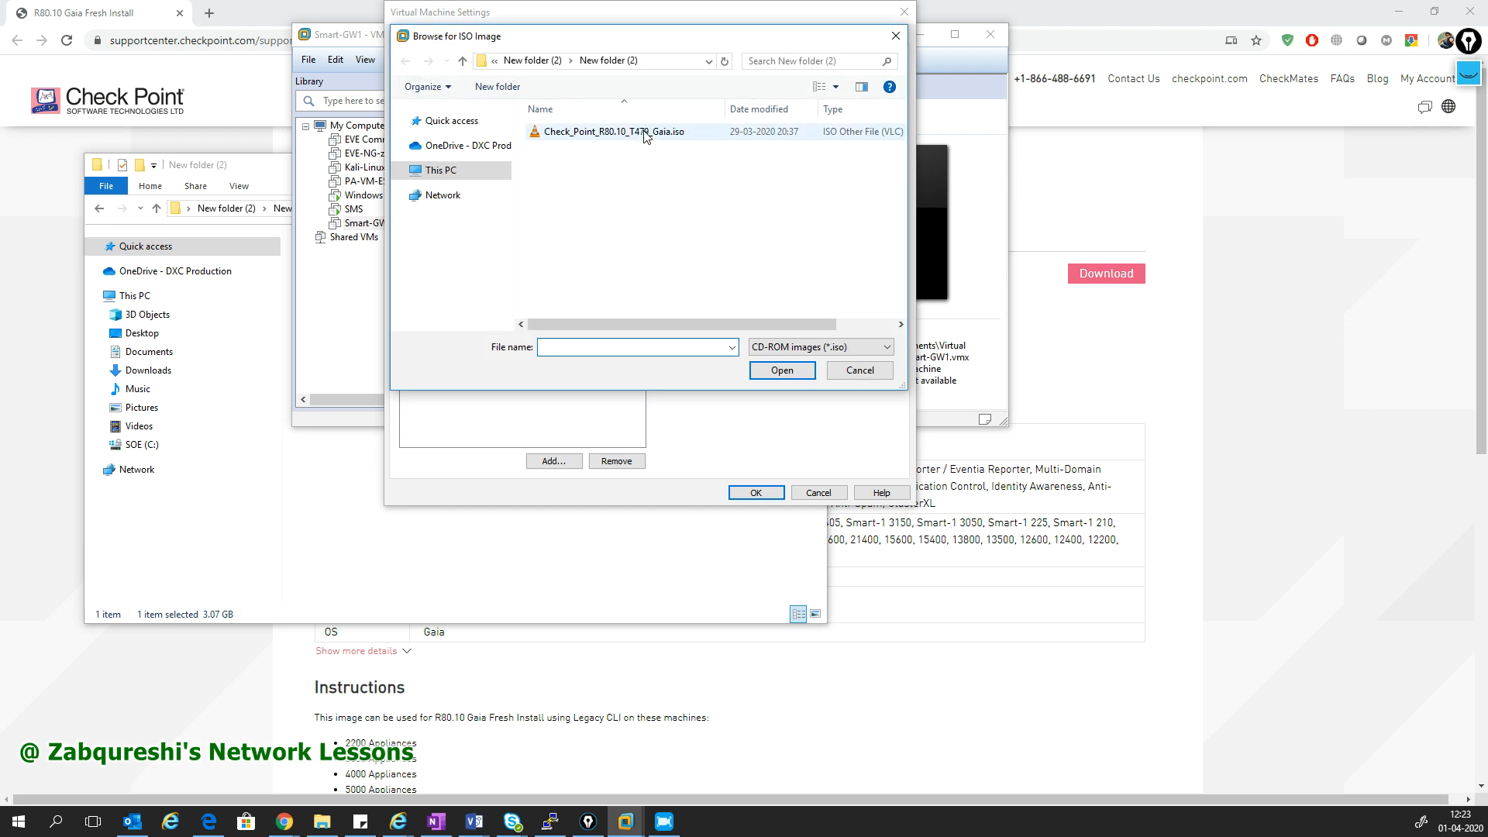
double_click(643, 128)
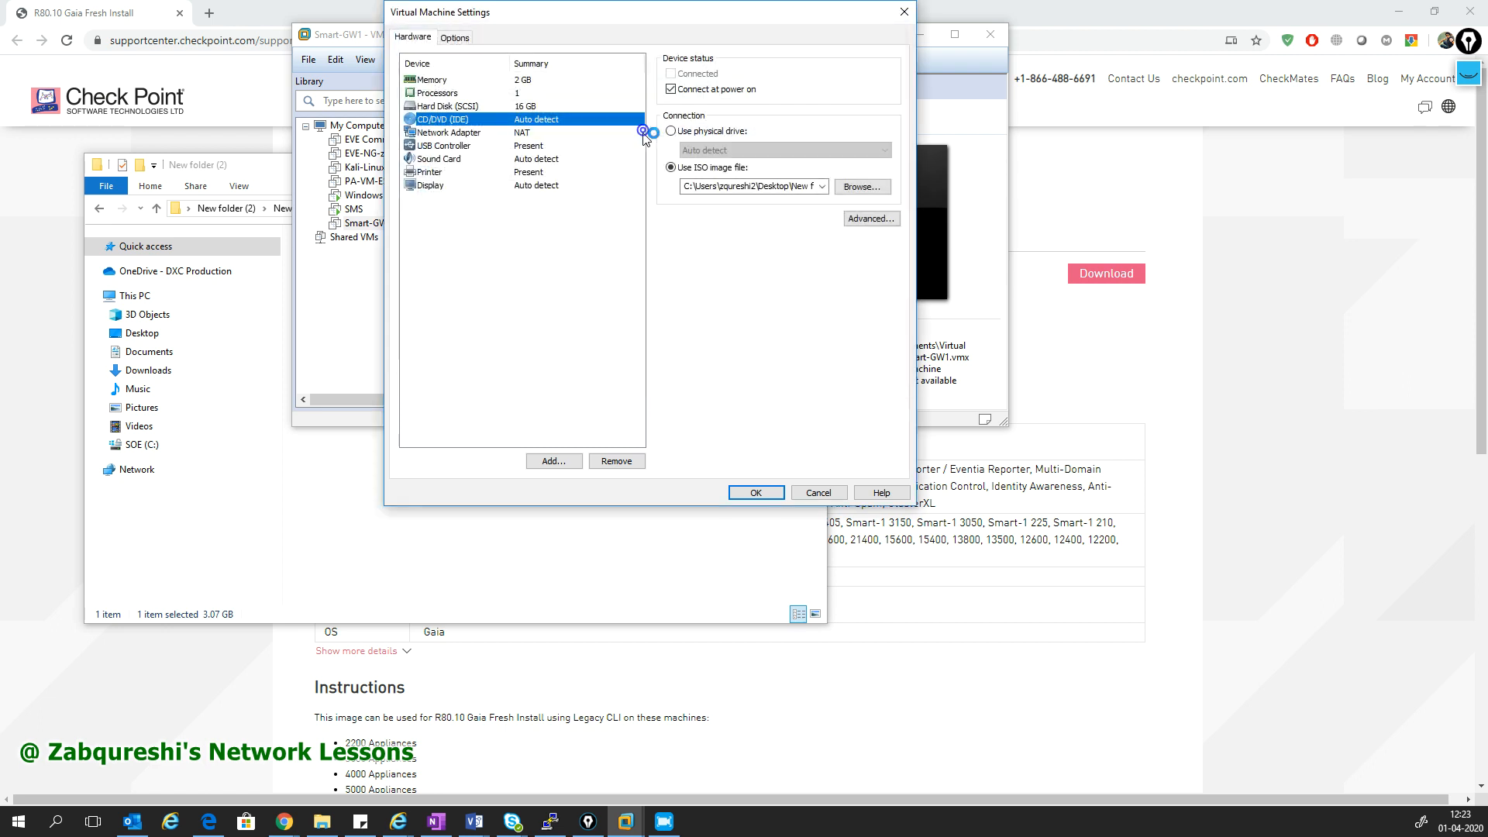
click(756, 496)
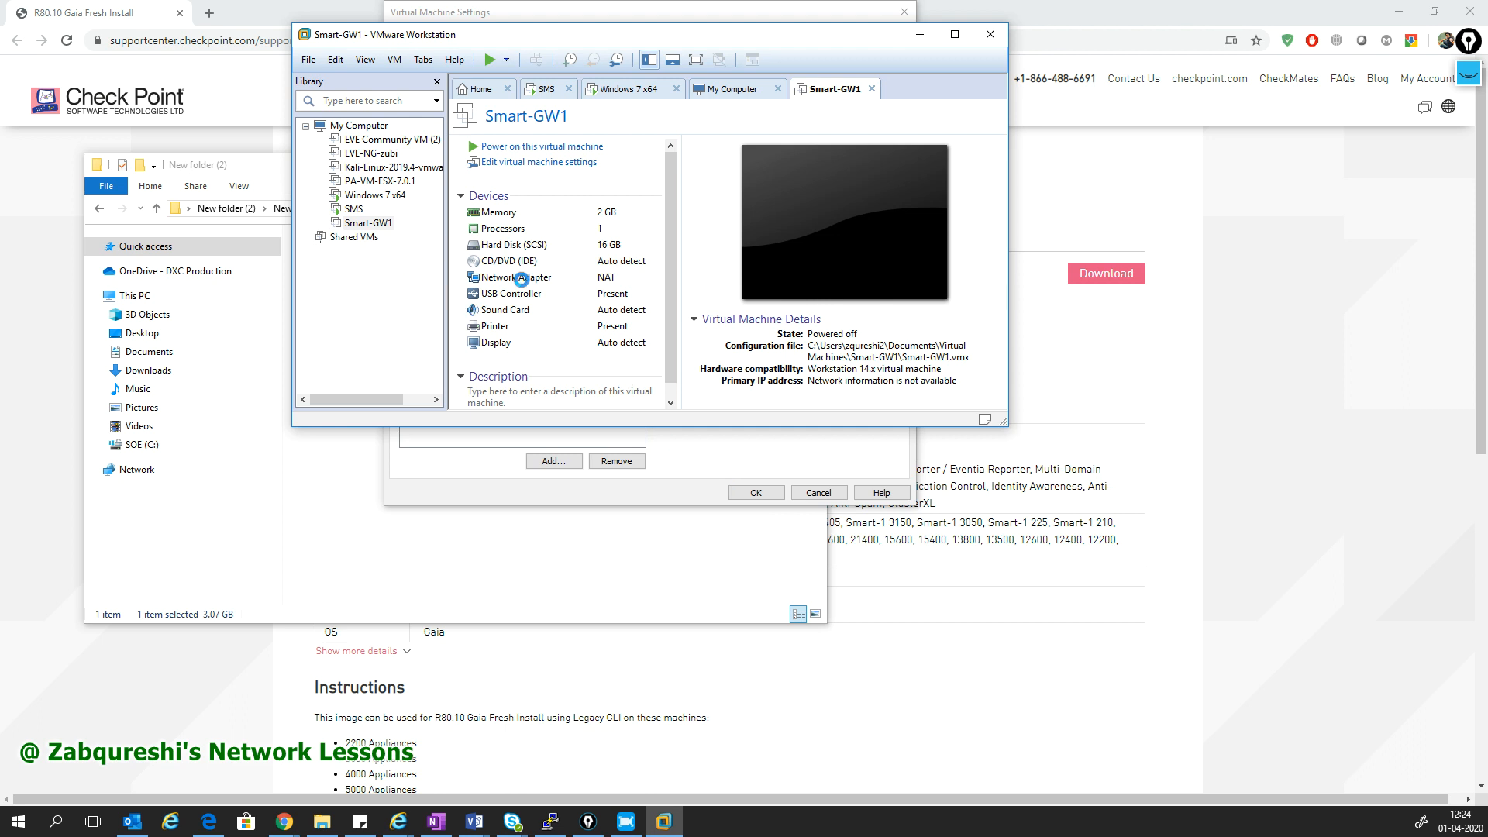
click(551, 279)
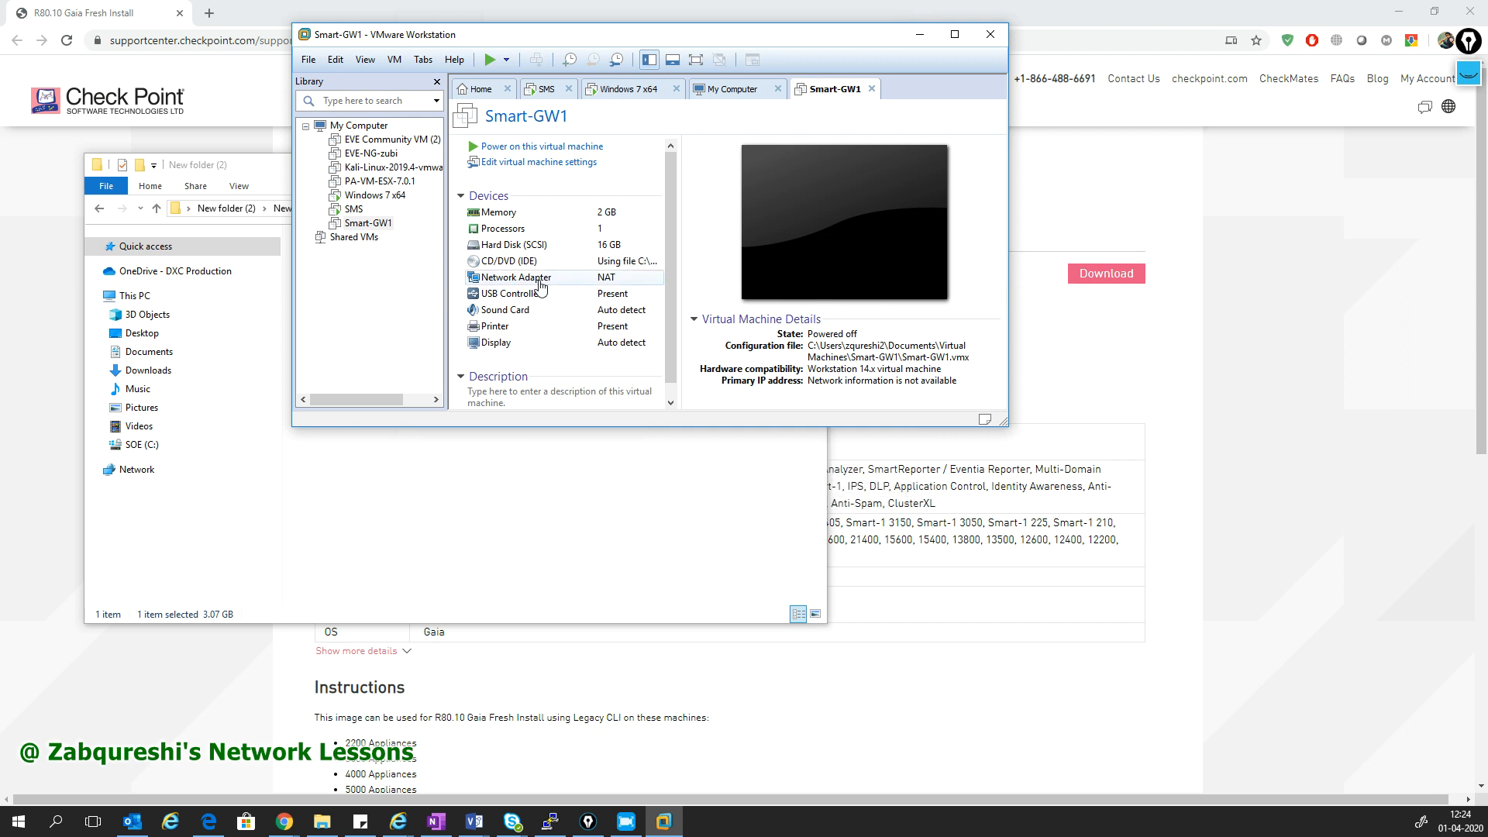
- Connect Smart-GW1's first network adapter to Custom VMnet3 (Host-only)
click(540, 284)
double_click(538, 279)
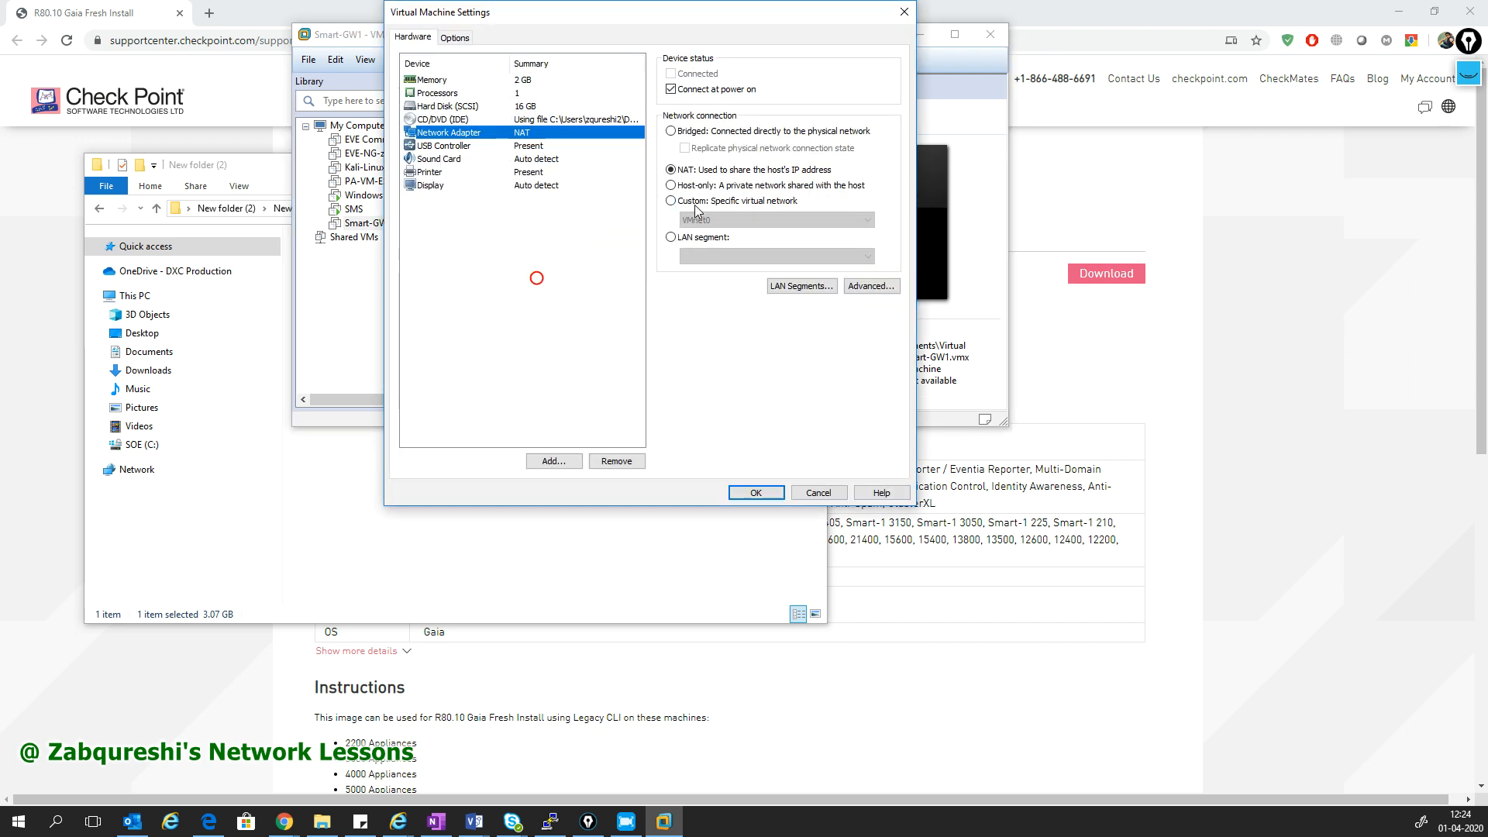
click(693, 202)
click(724, 221)
click(724, 265)
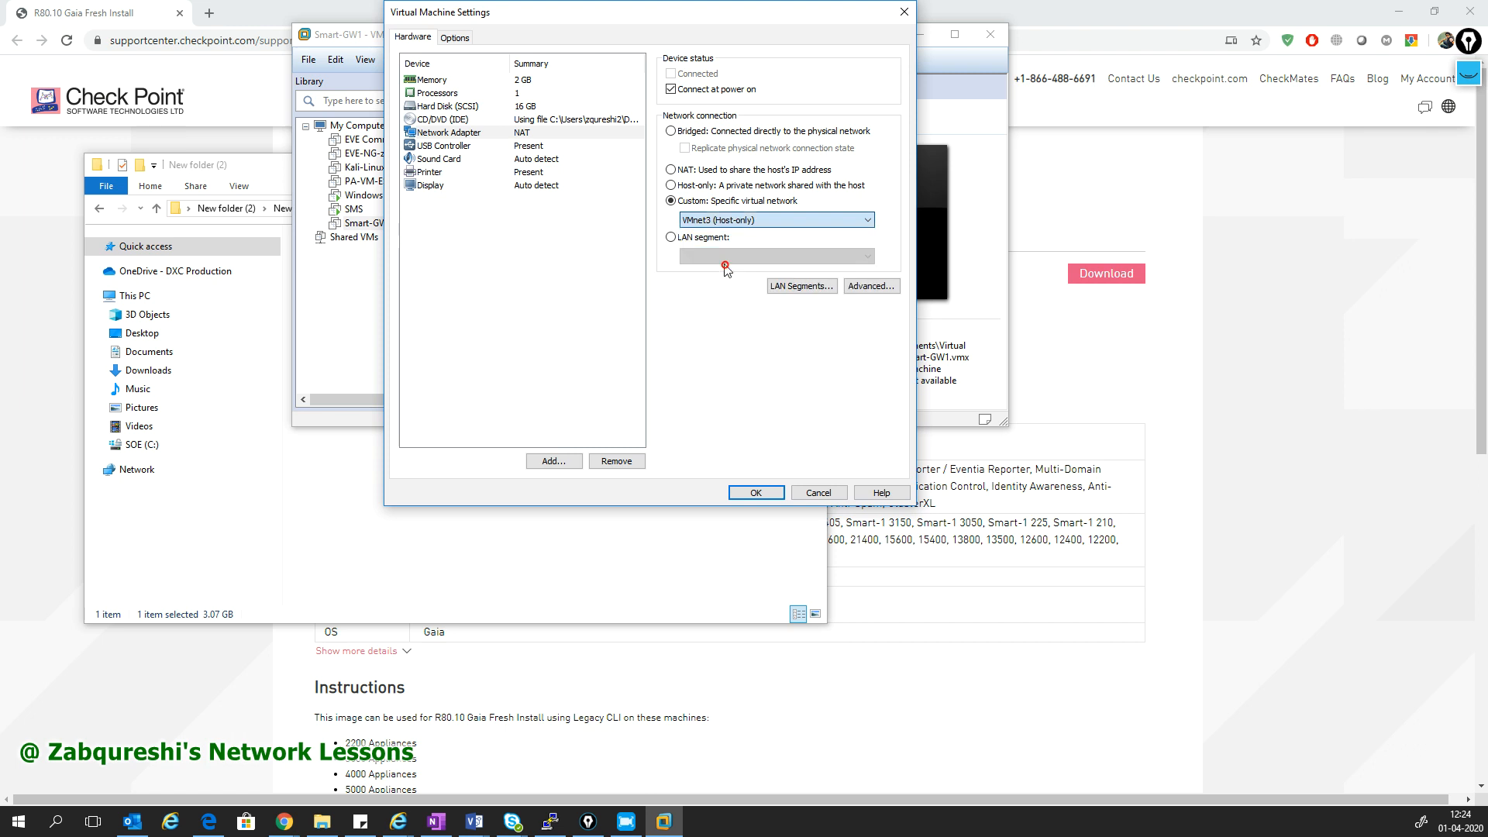
- Add a second network adapter set to Bridged and save the VM settings
click(574, 460)
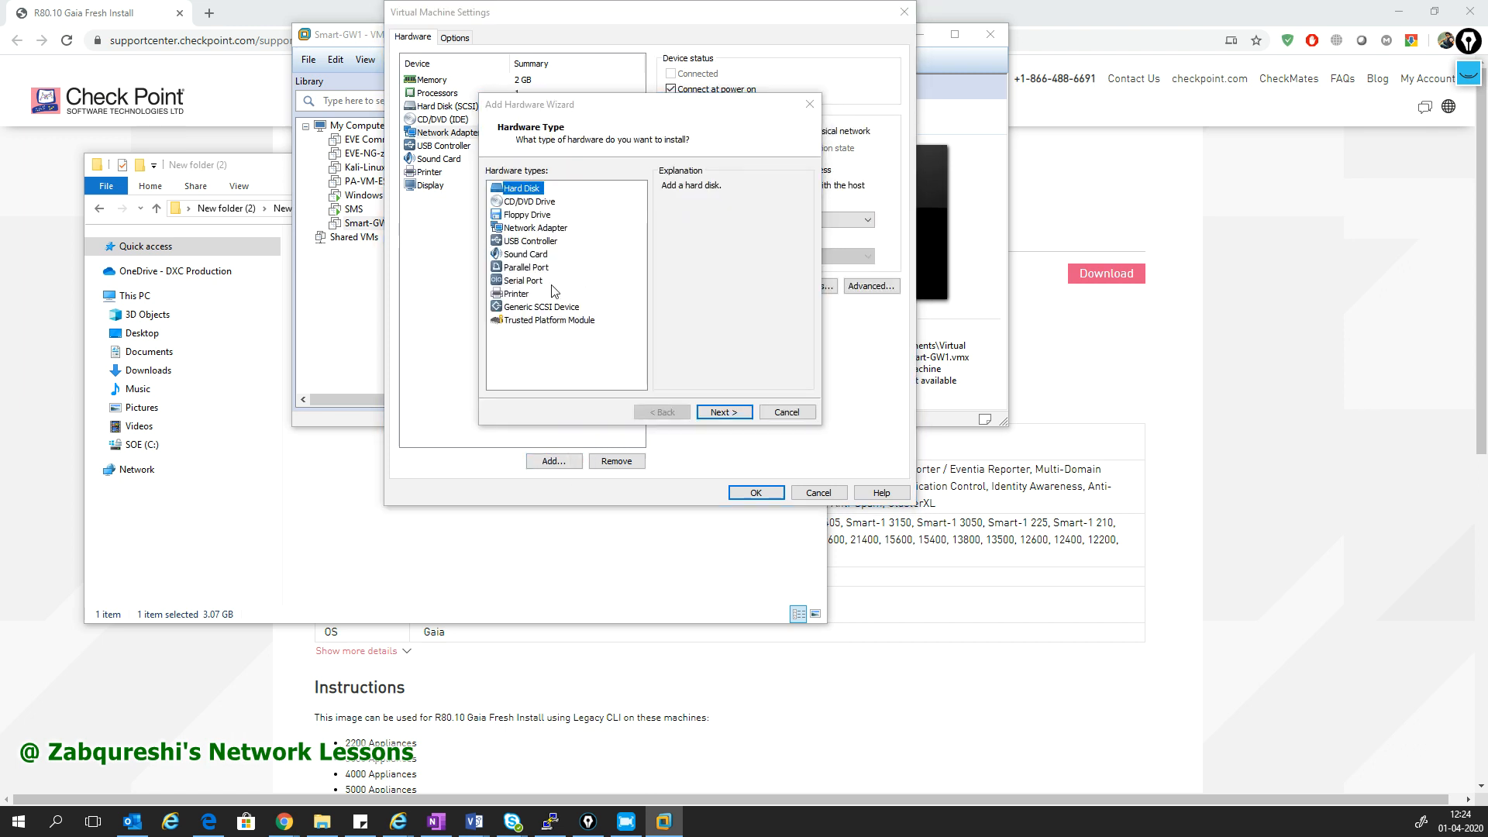
click(546, 228)
click(715, 412)
click(709, 130)
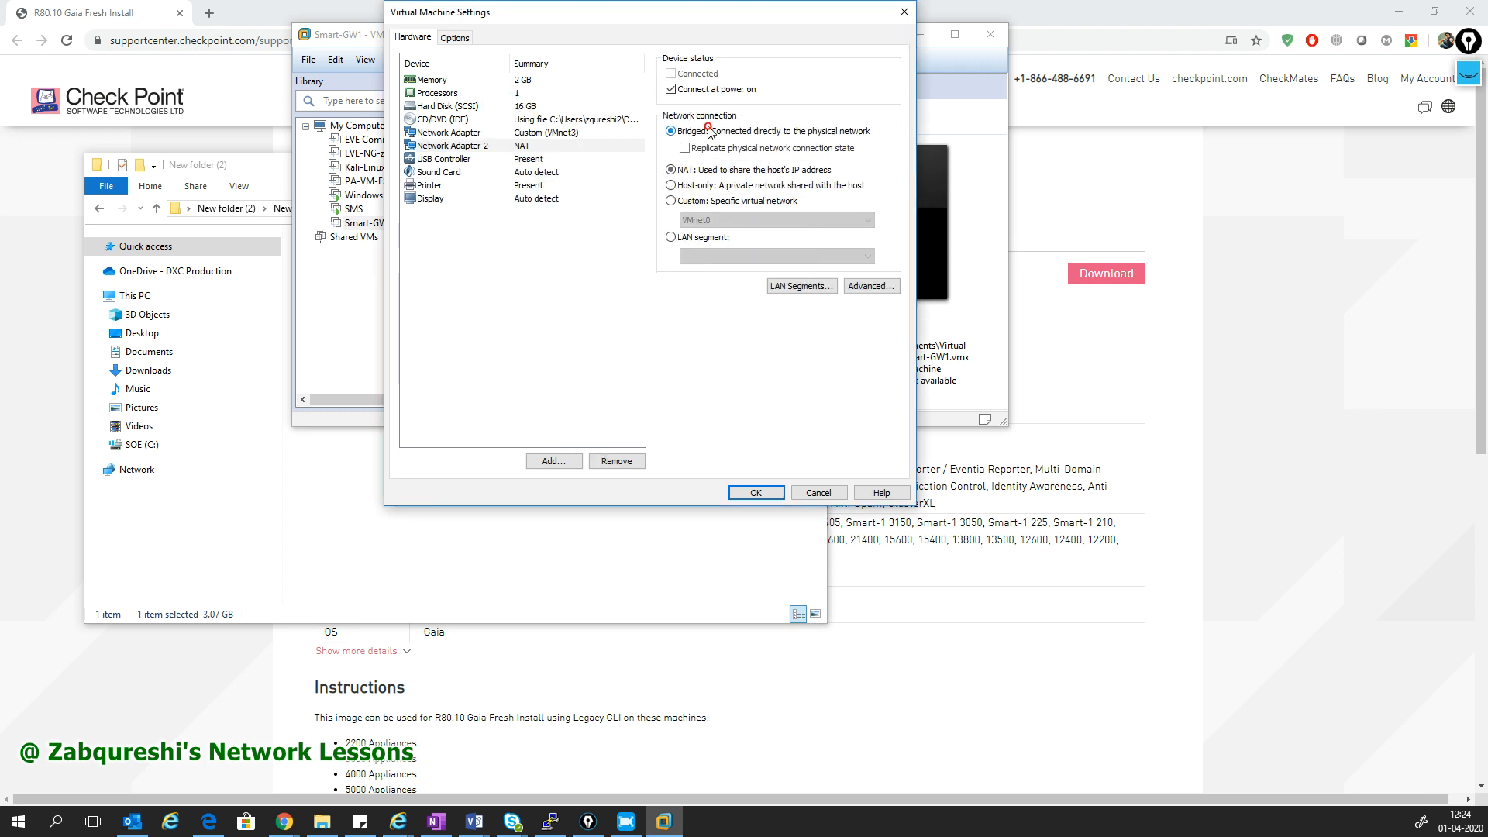
click(755, 494)
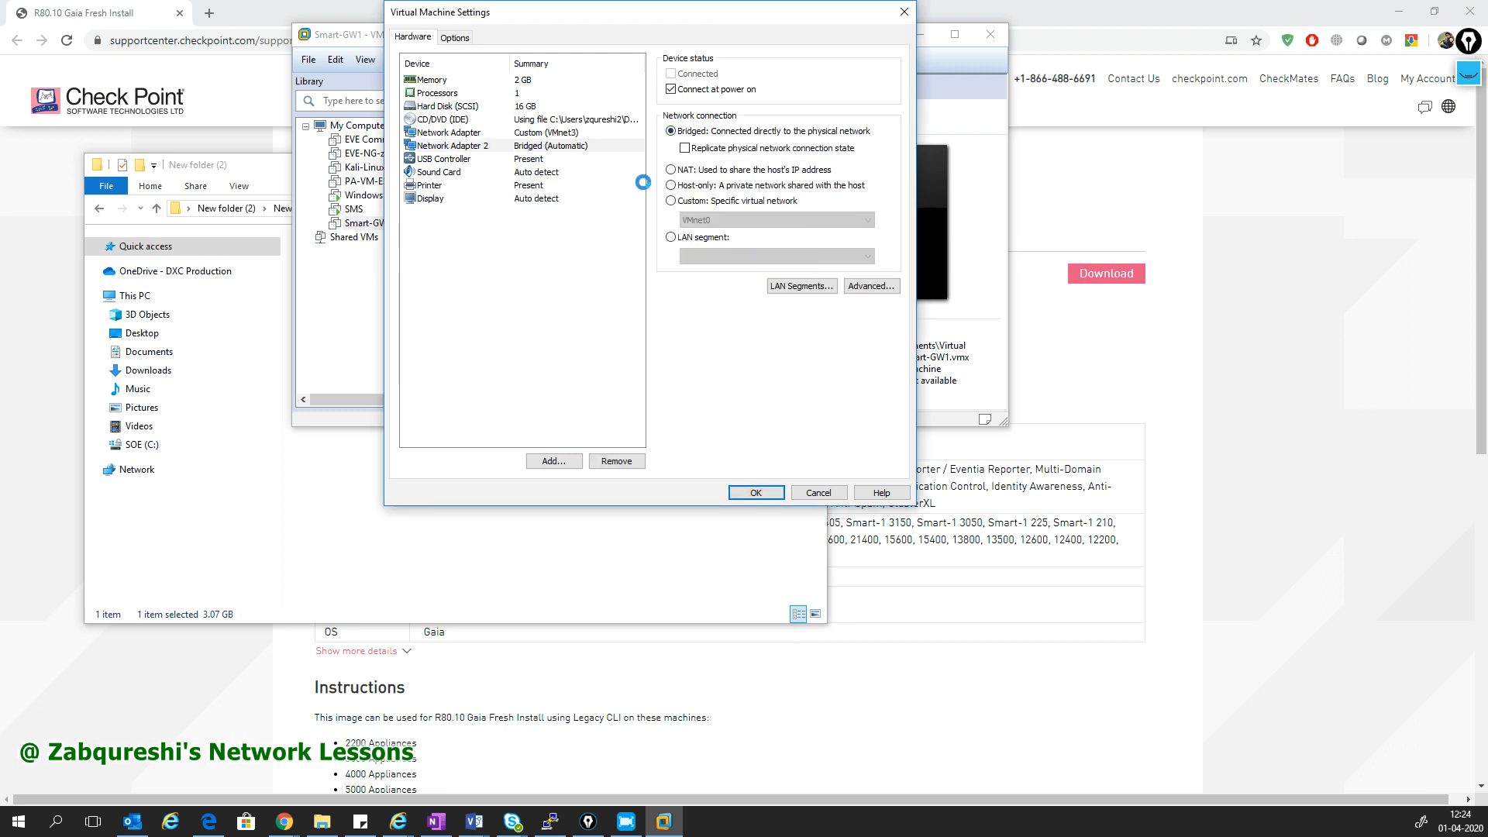
click(767, 494)
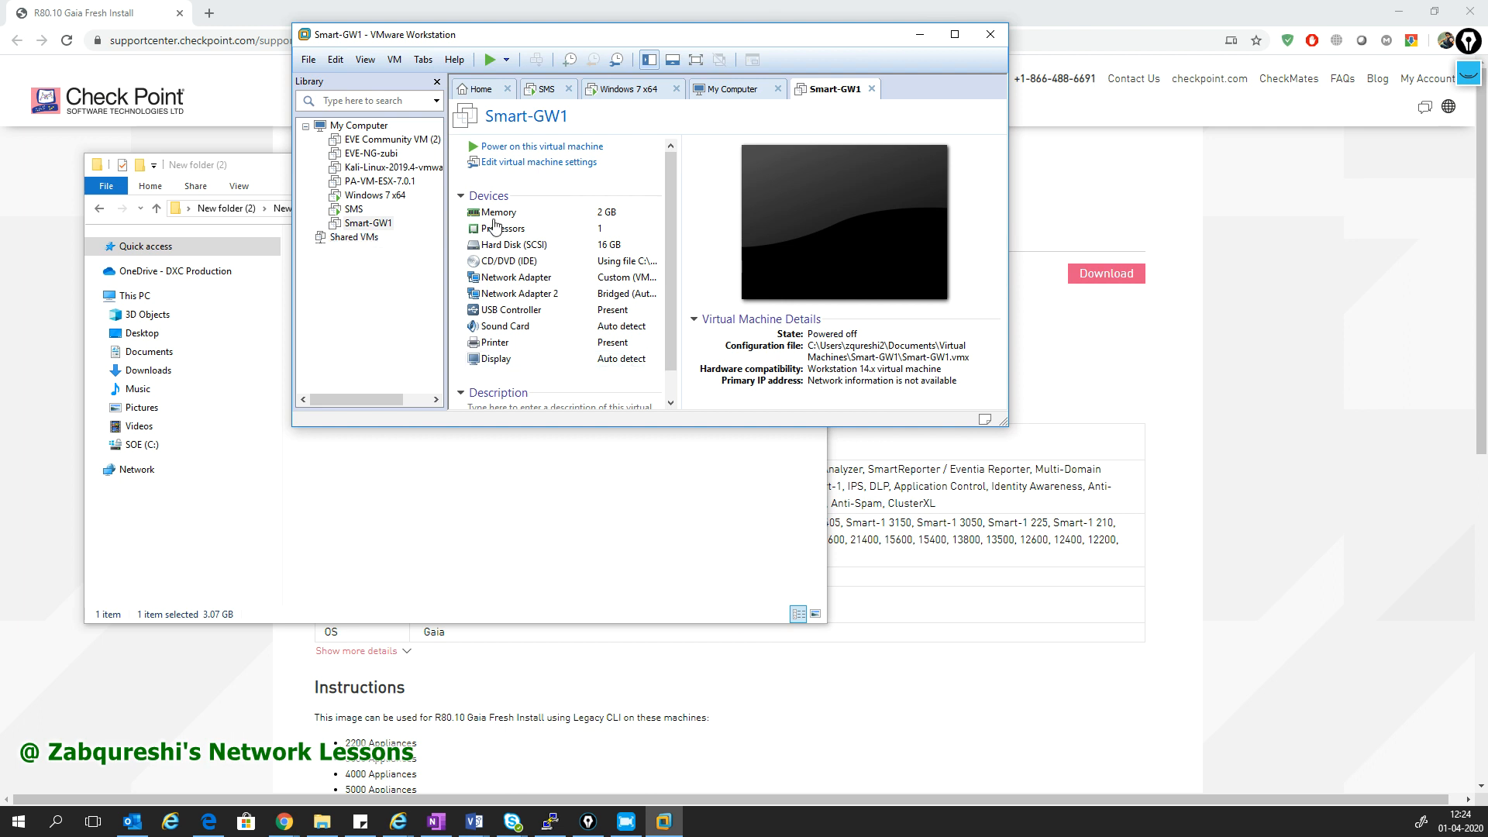
- Switch to the Windows 7 x64 VM and check the SMS installation progress
click(375, 194)
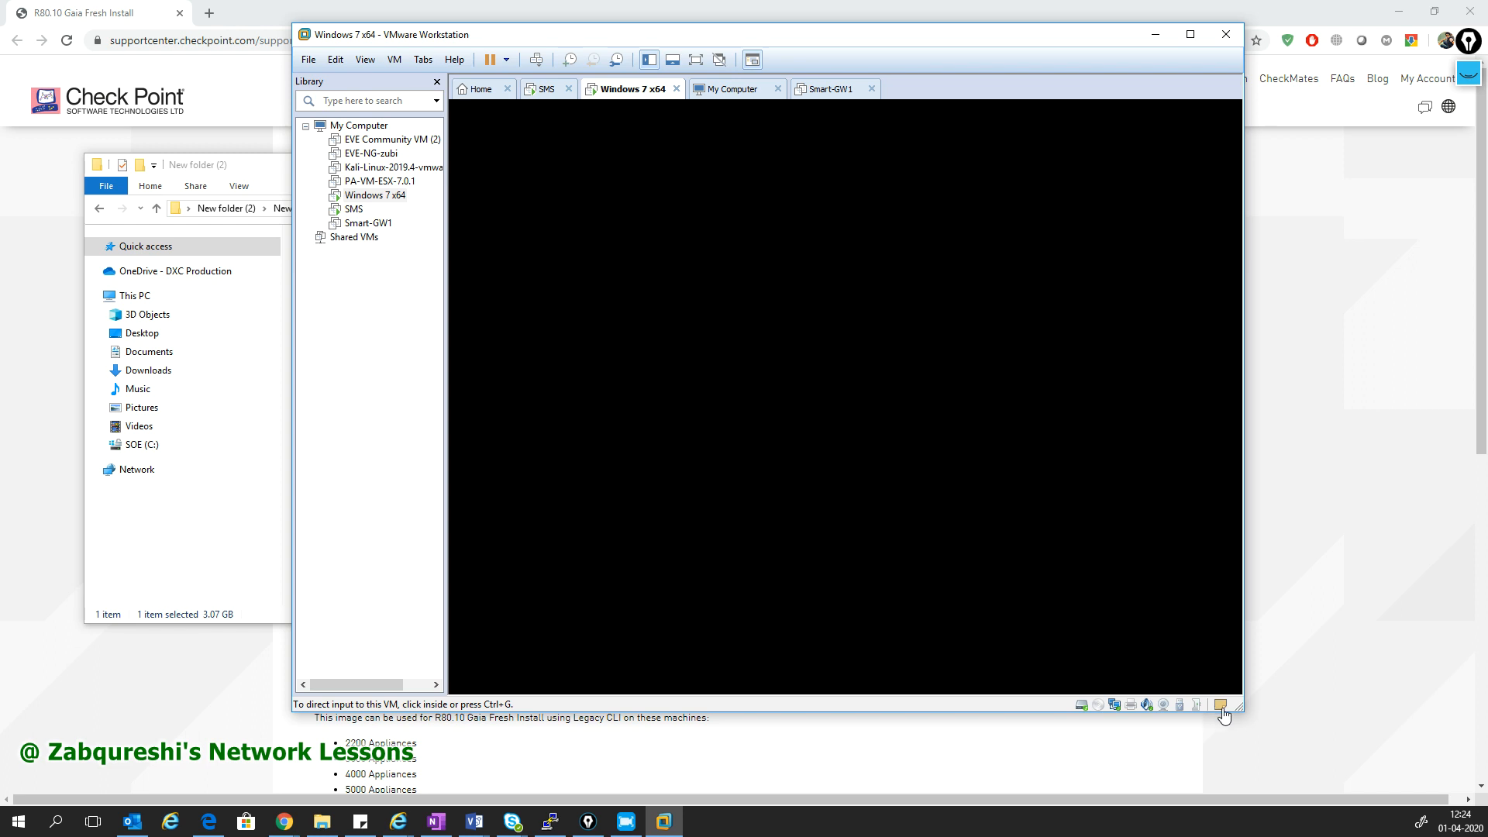
drag(1241, 709, 1275, 734)
click(1252, 717)
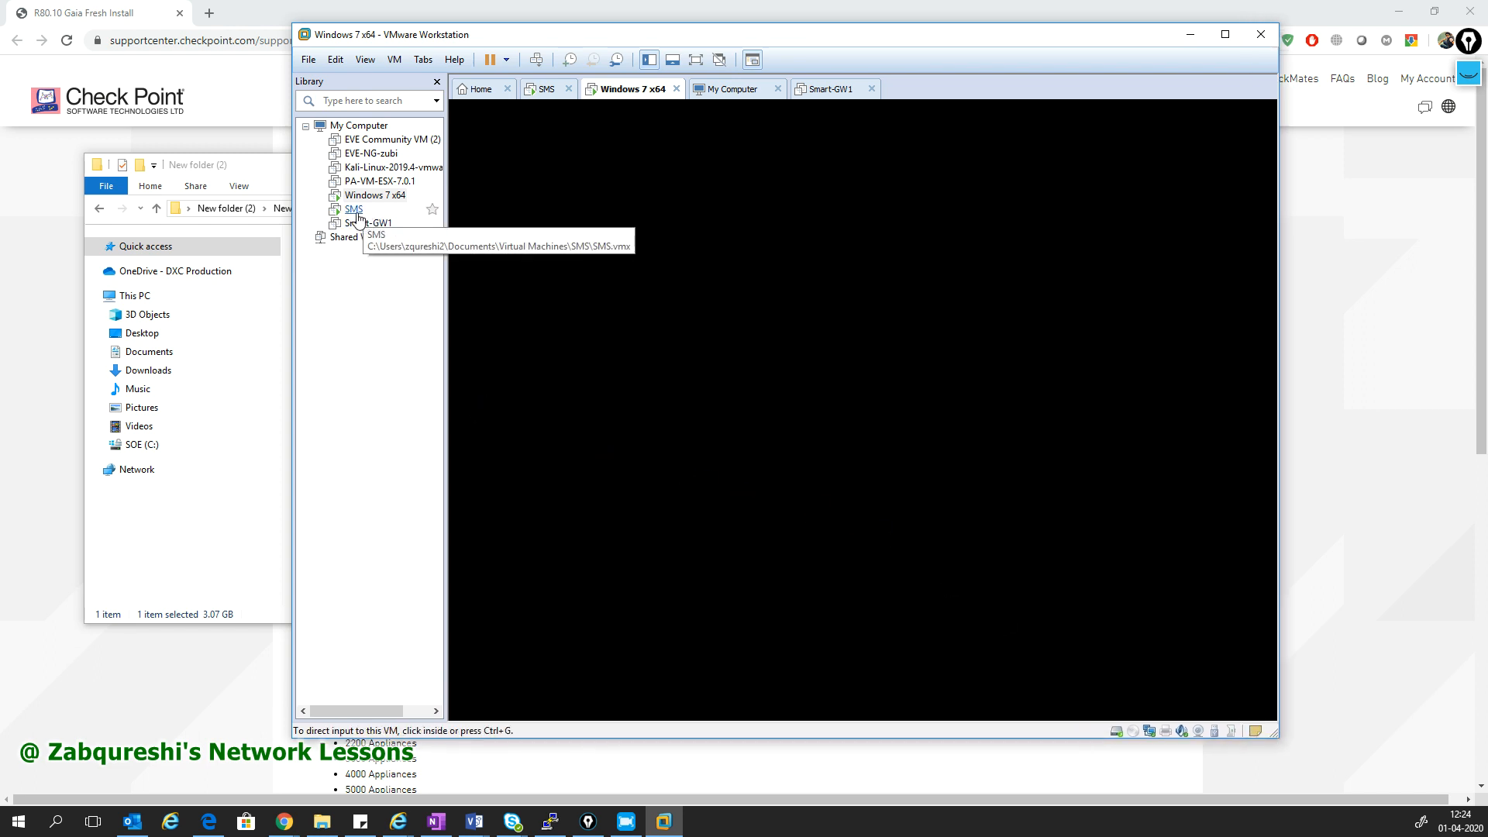
click(355, 211)
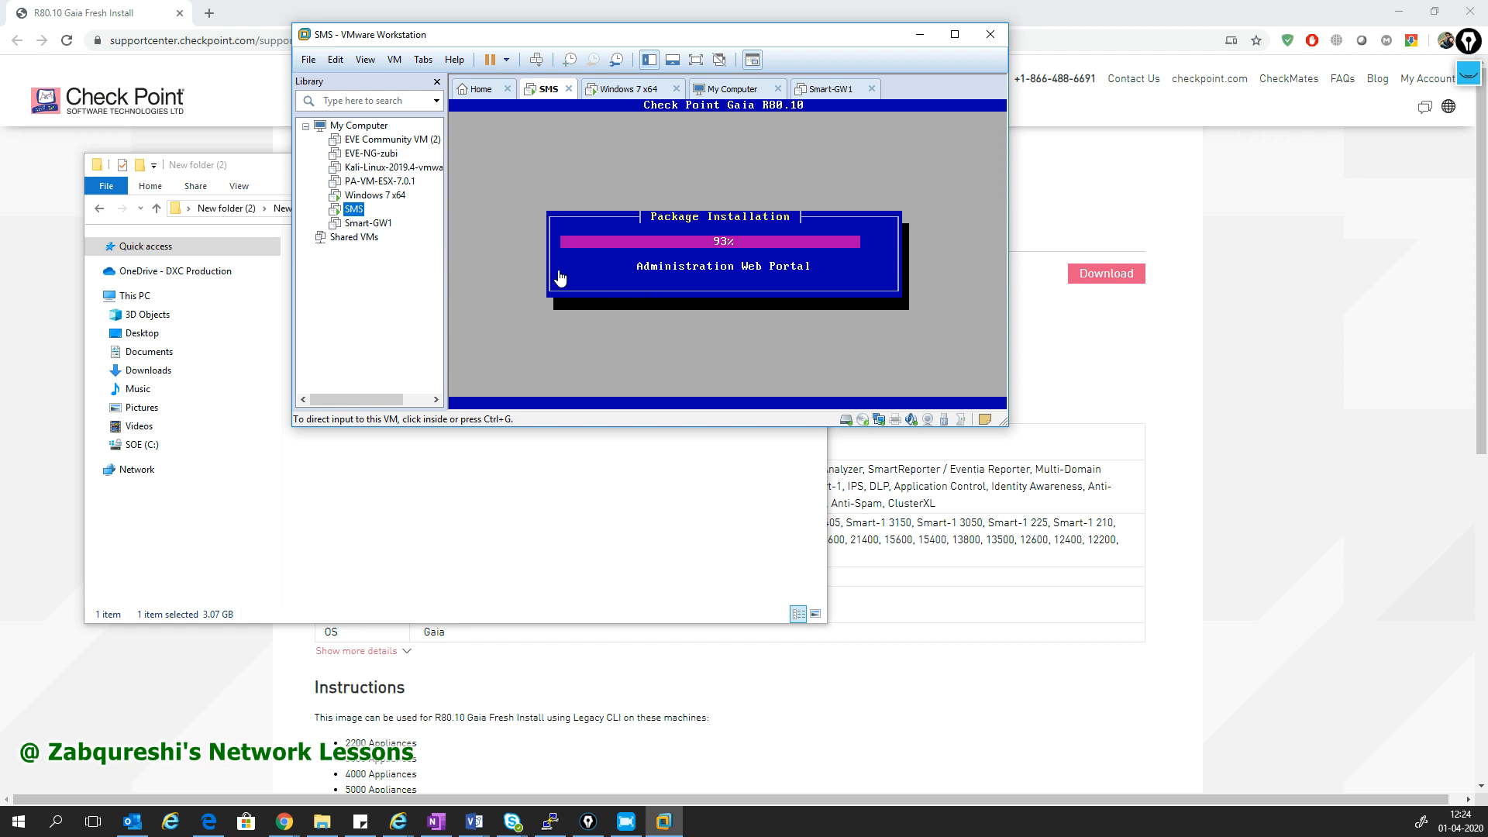
- Power on Smart-GW1, then return focus to the Windows 7 x64 console
click(372, 224)
click(508, 149)
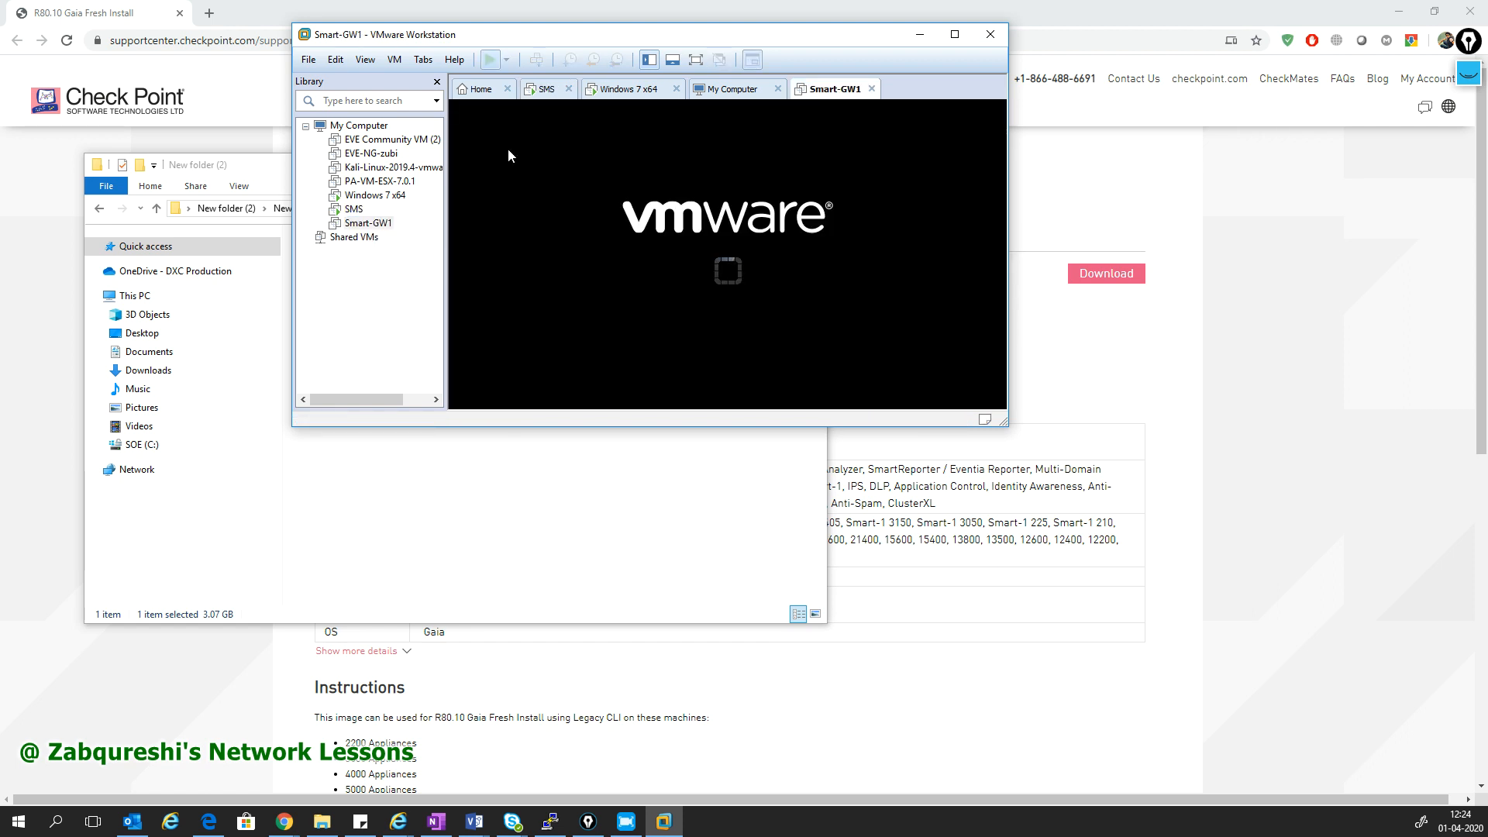
drag(1003, 424, 1230, 587)
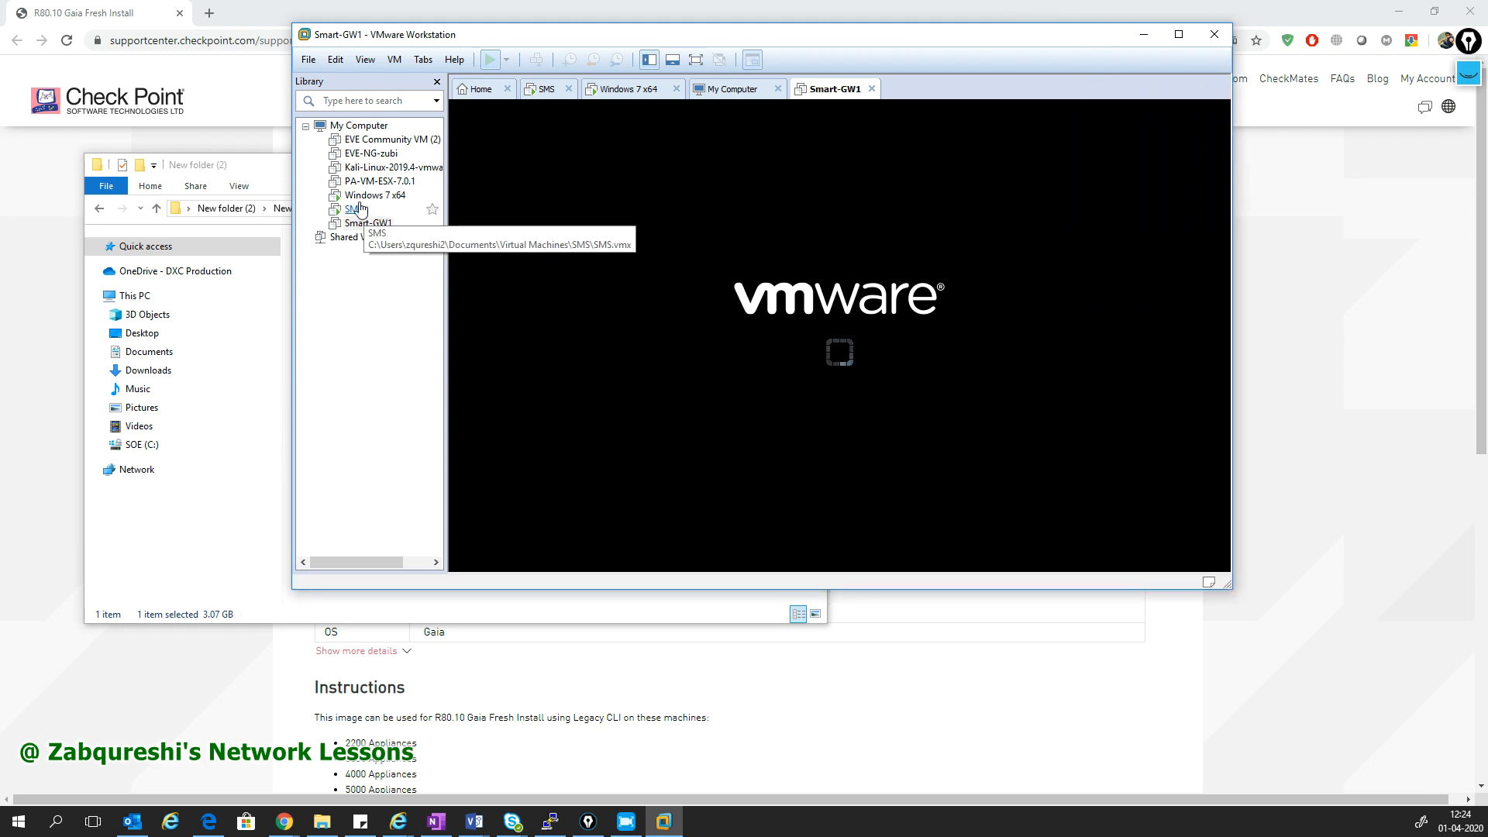
click(374, 194)
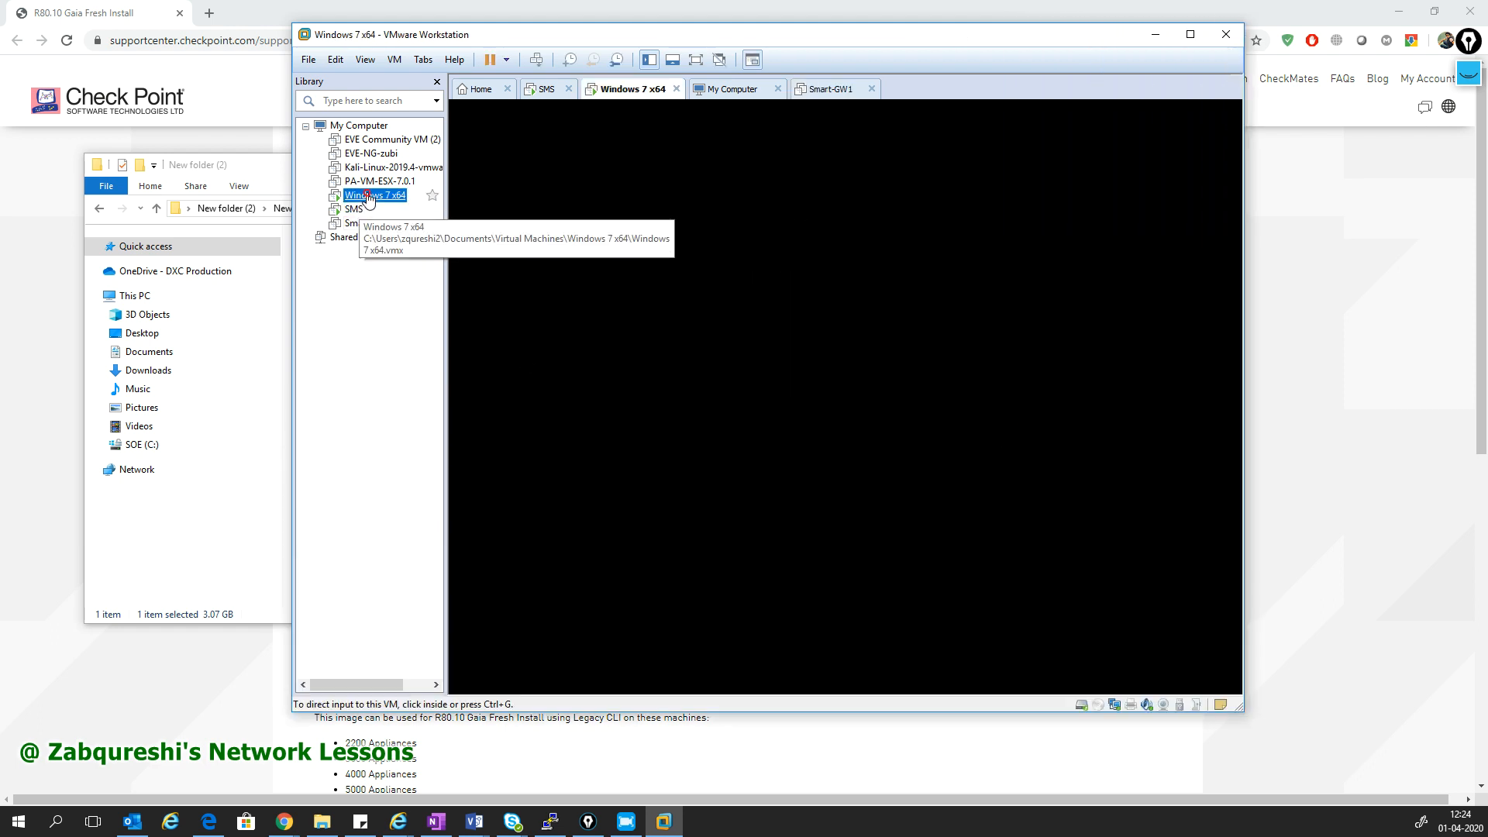
click(748, 402)
- Shut down the Windows 7 x64 guest and power it back on
key(ctrl+alt)
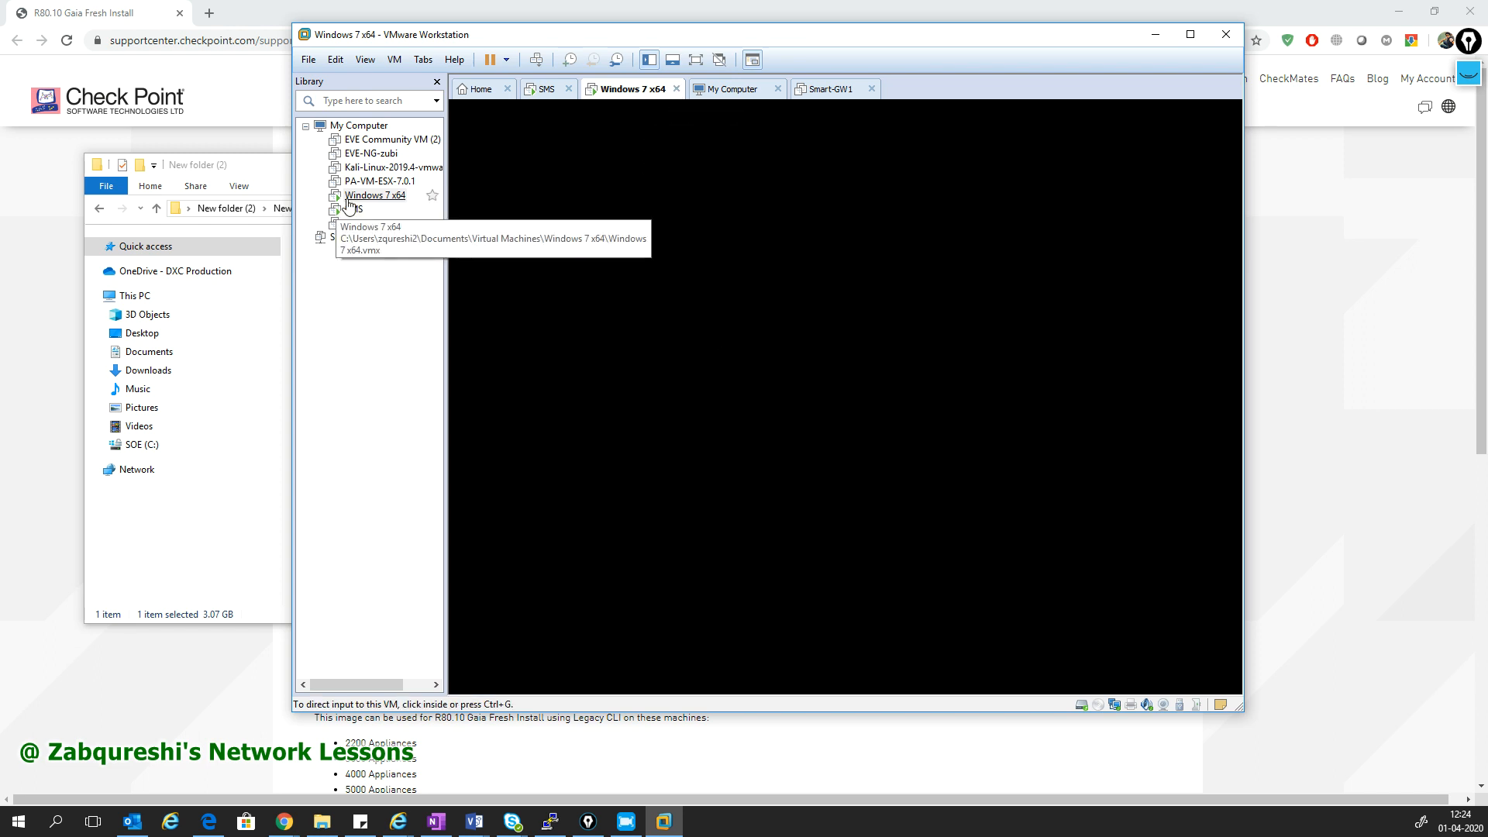
right_click(349, 202)
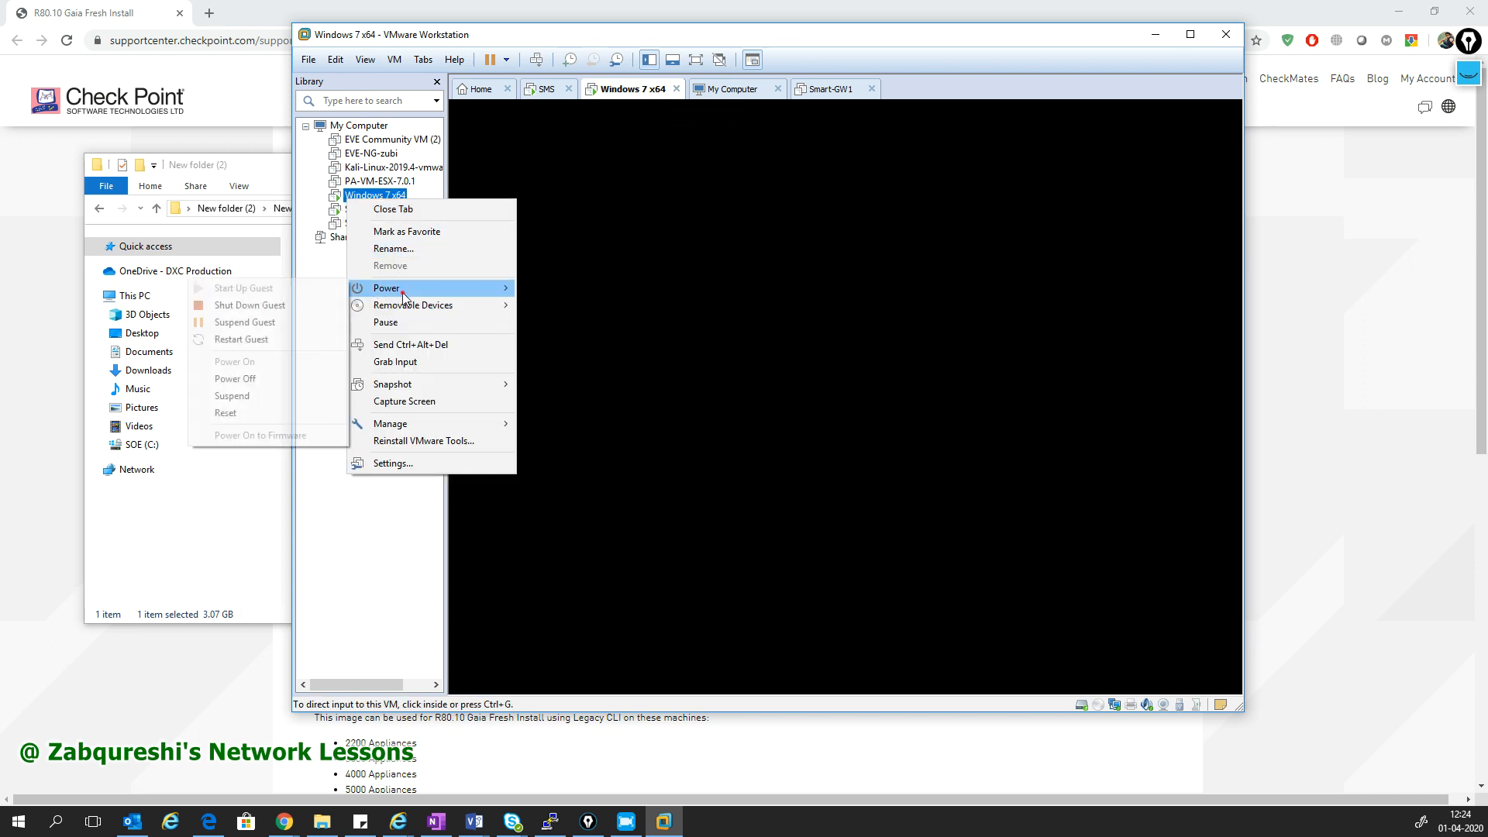
click(313, 306)
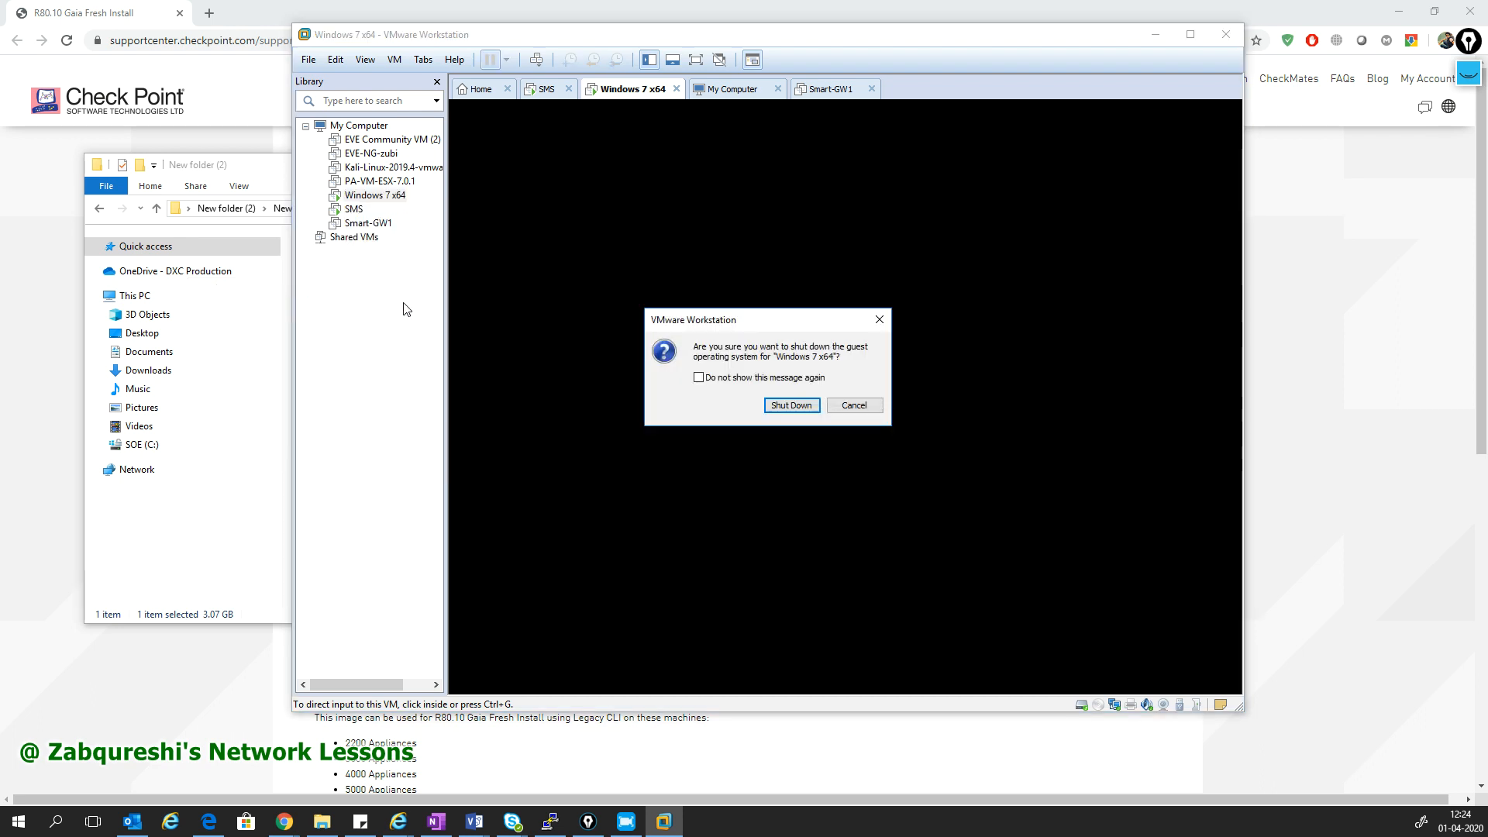
click(809, 407)
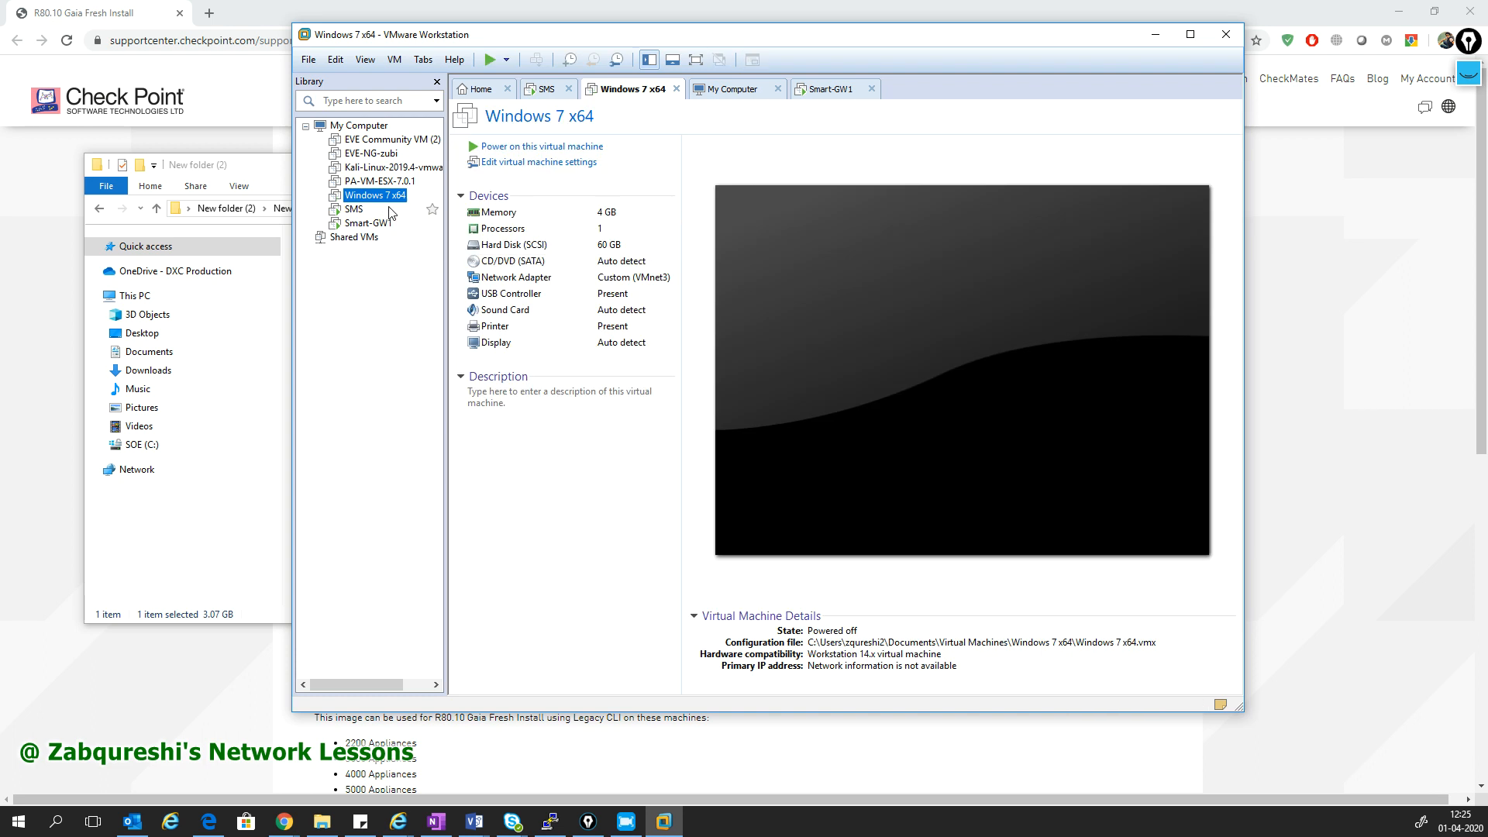
click(527, 147)
- Dismiss the missing virtual device warning and bring up the Smart-GW1 console
click(360, 212)
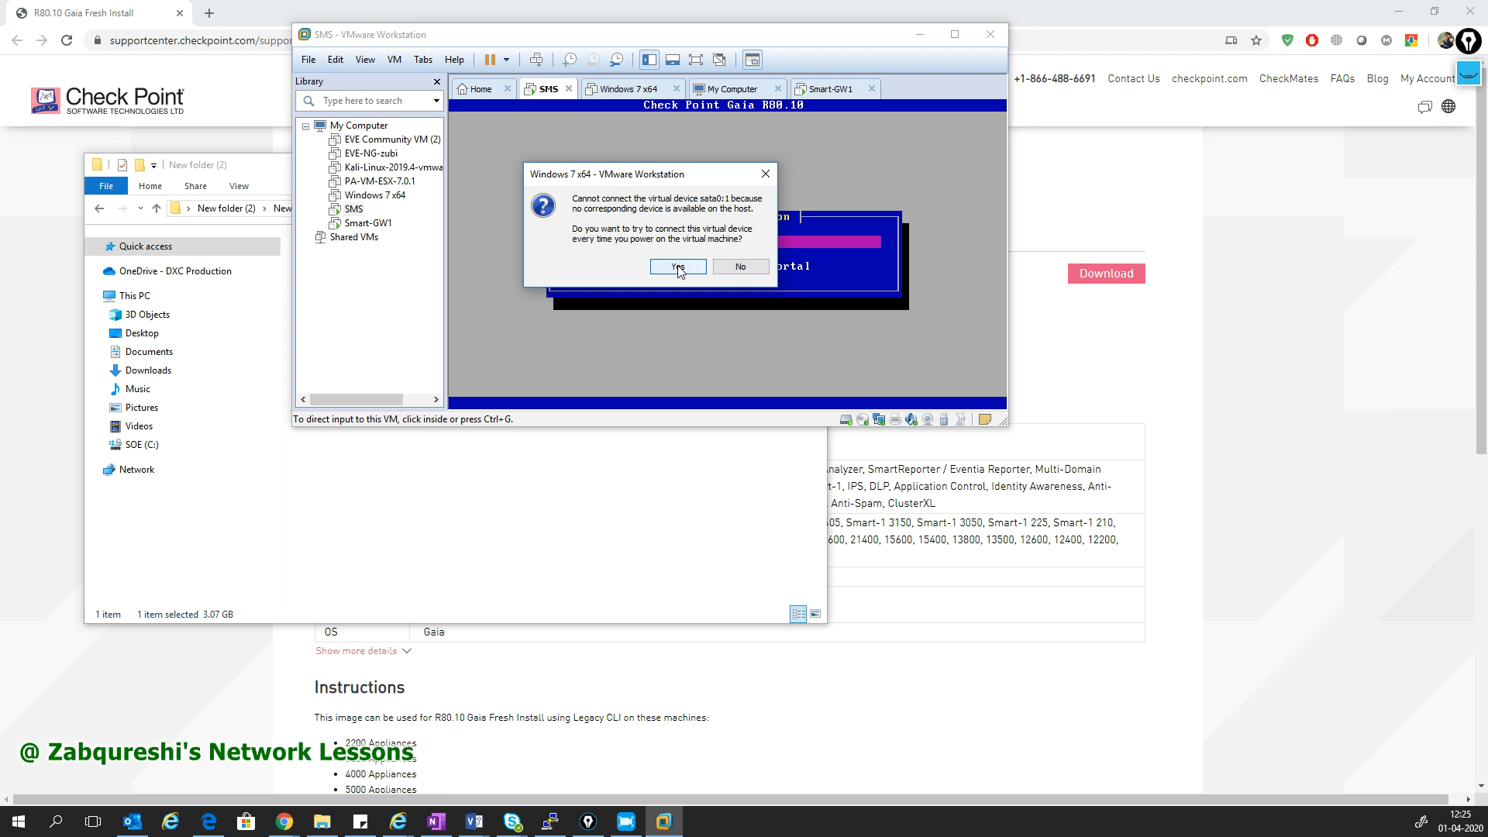
click(678, 266)
click(368, 222)
click(639, 292)
- Start the Gaia installation on Smart-GW1 with 'Install Gaia on this system'
key(Up)
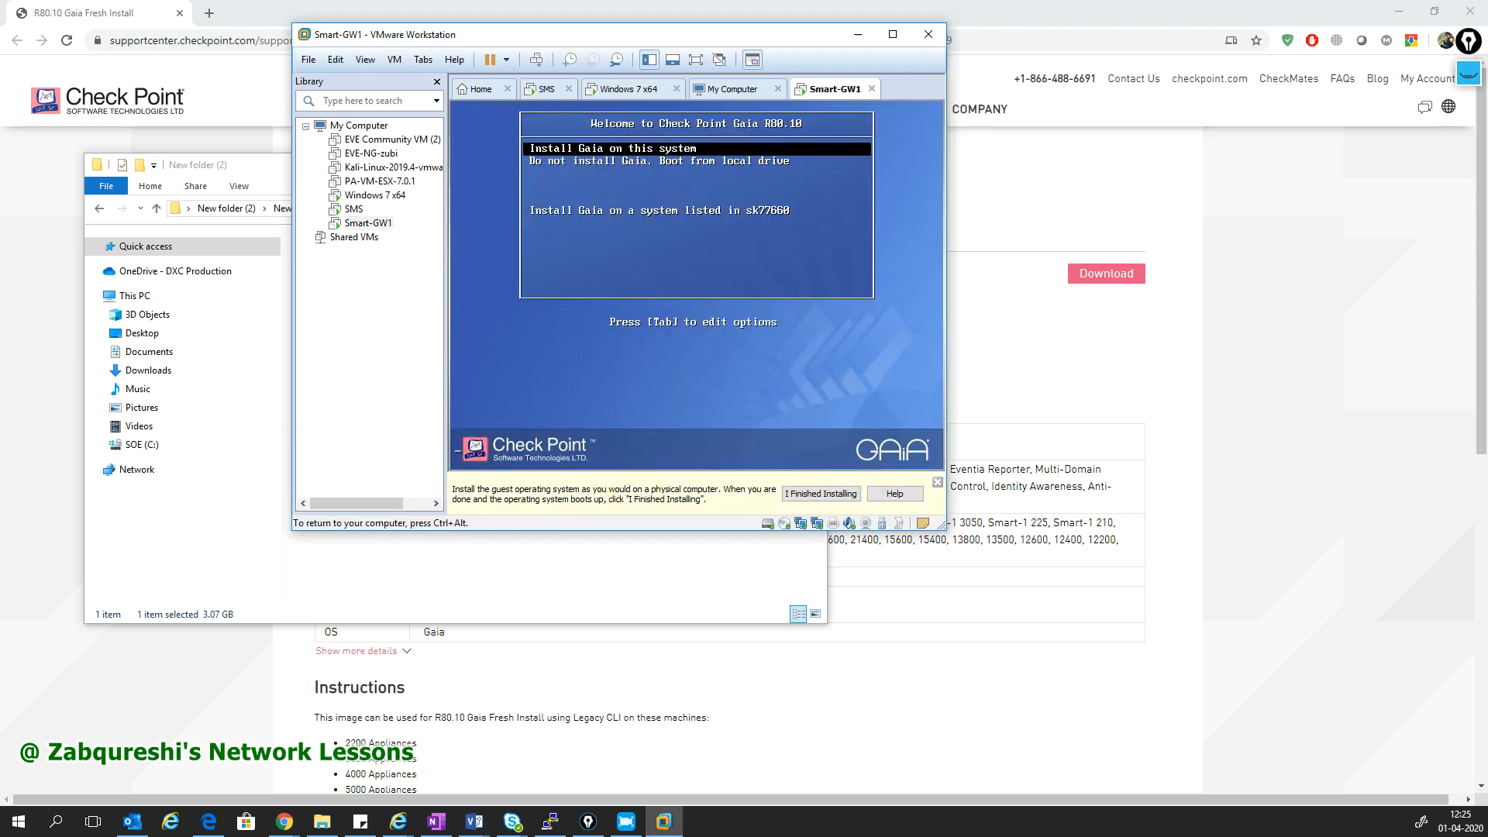
key(Return)
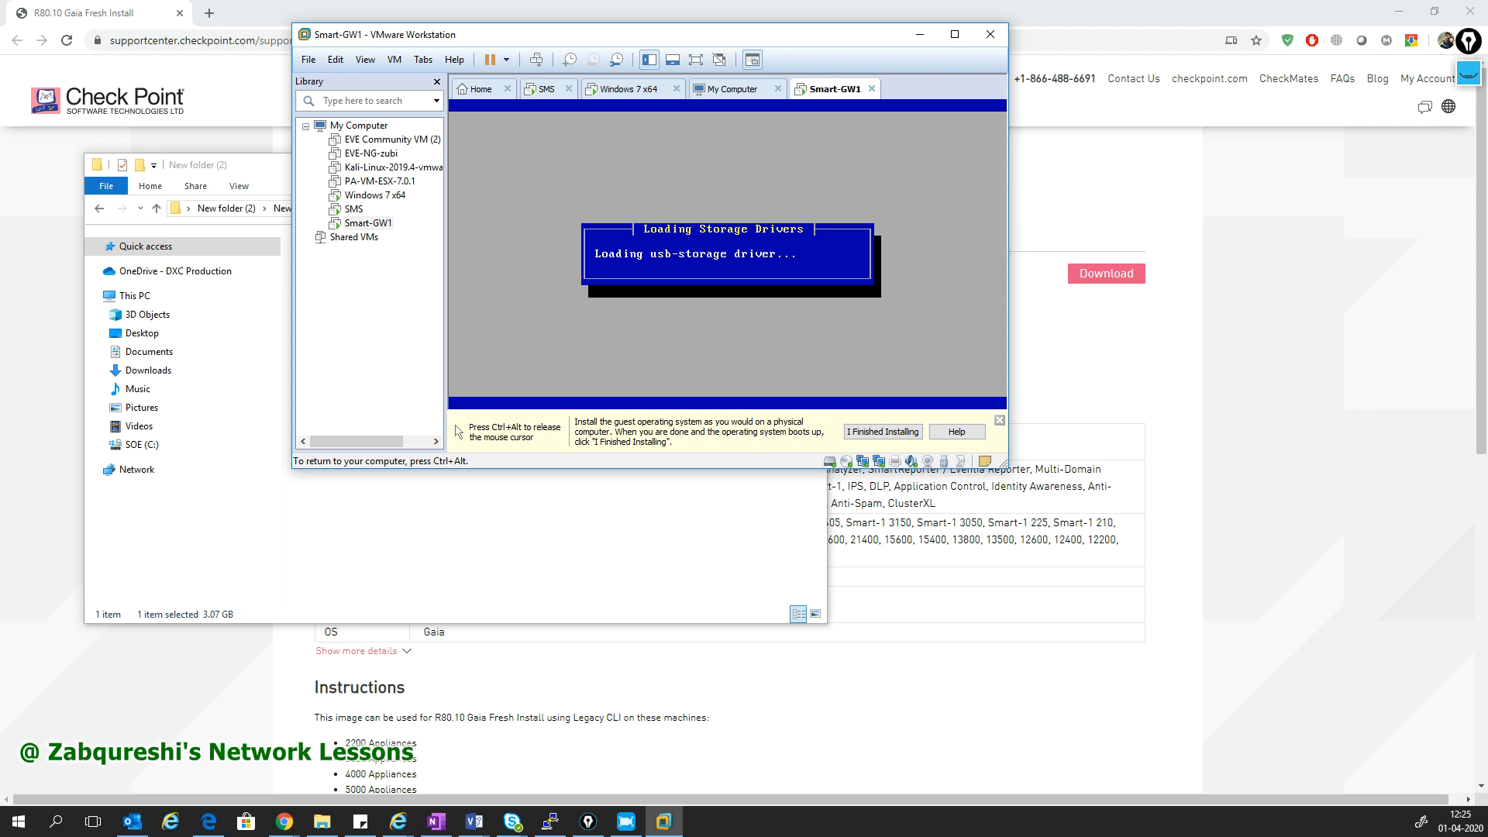
key(ctrl+alt)
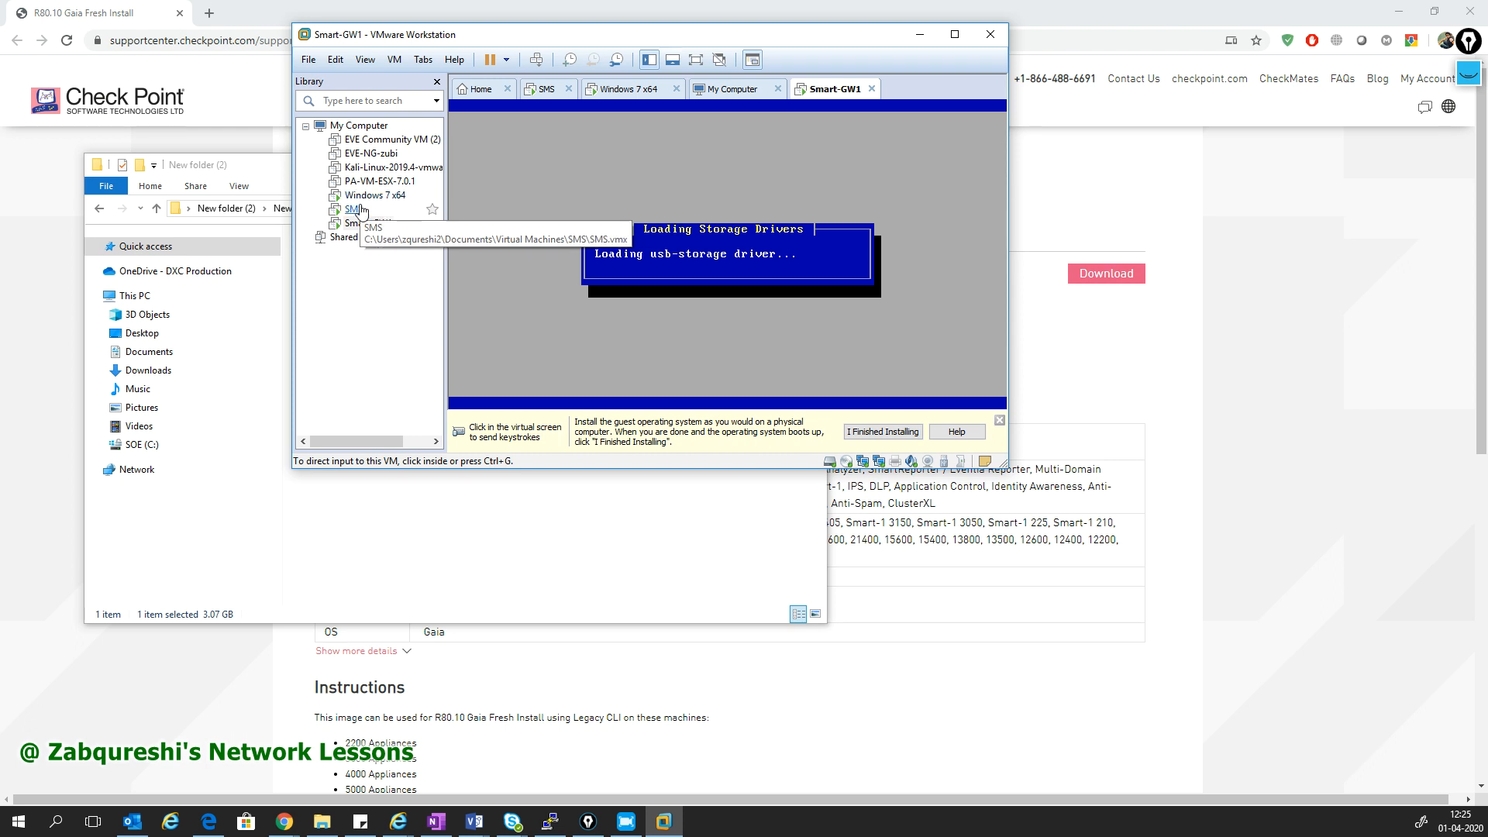
- Check SMS installation progress and the Windows 7 VM, enlarging the VMware window slightly
double_click(353, 210)
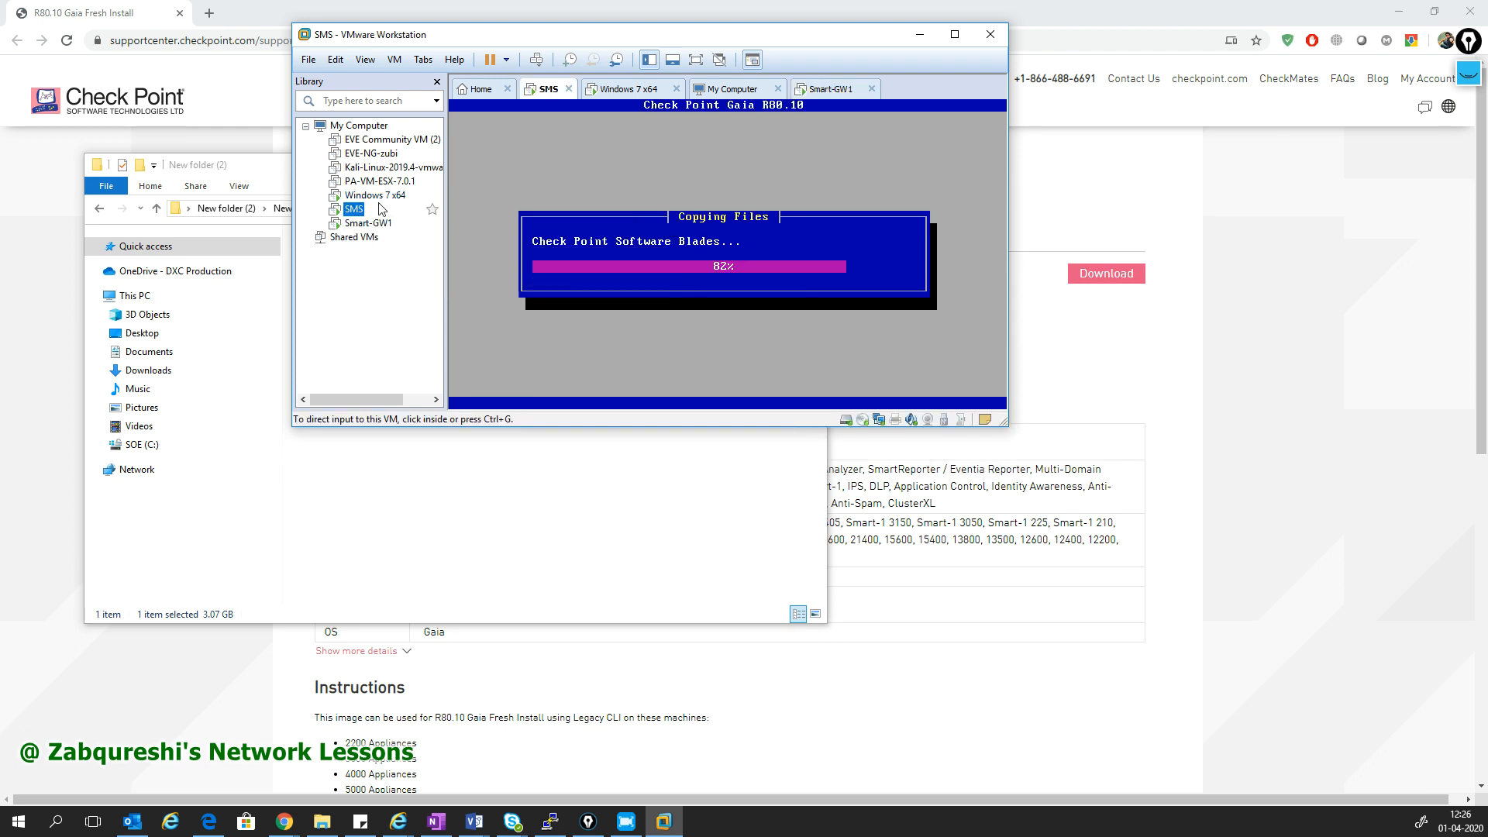
click(378, 196)
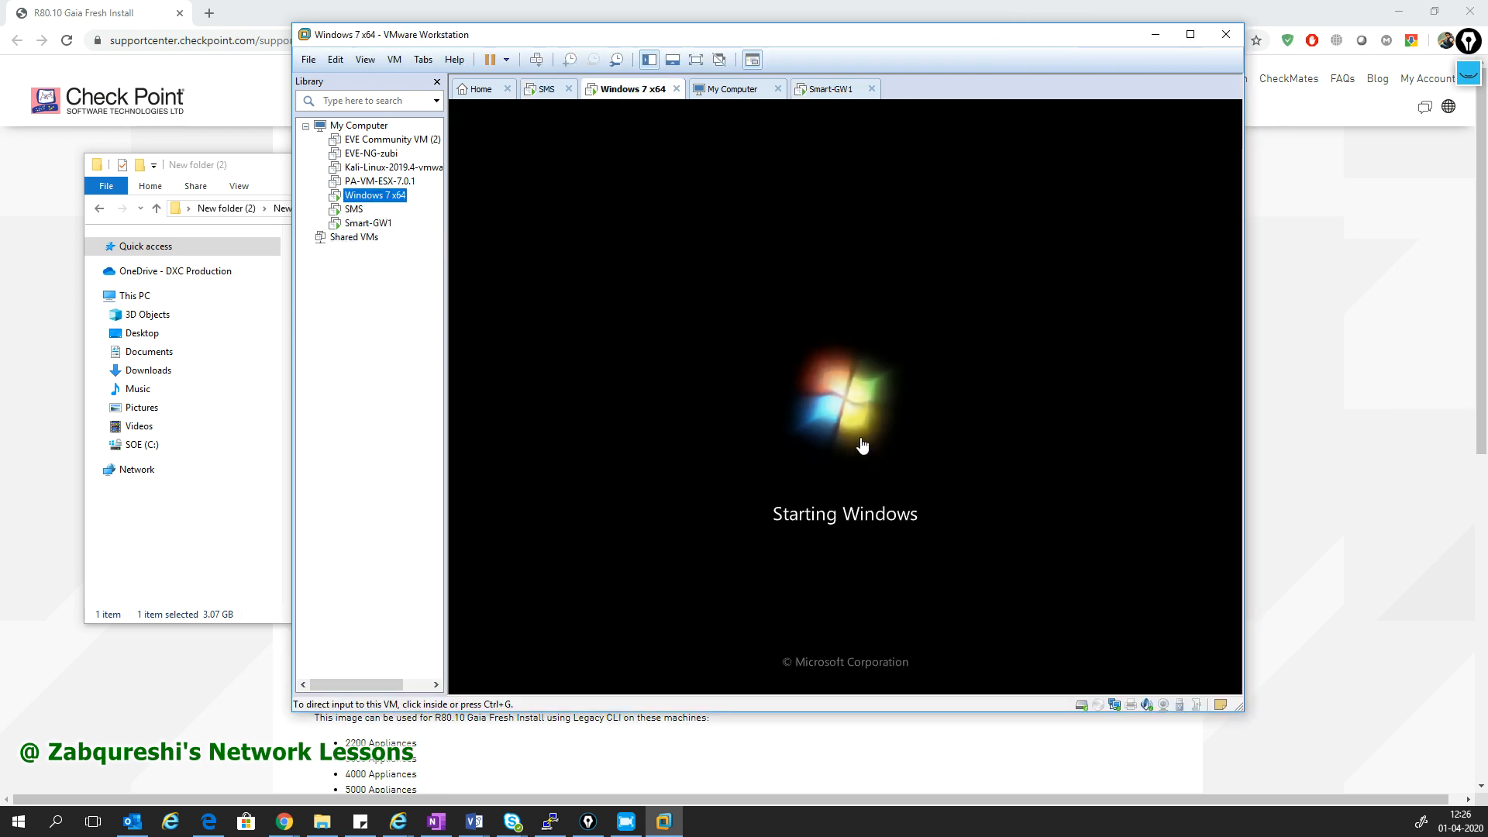
drag(1246, 712, 1277, 728)
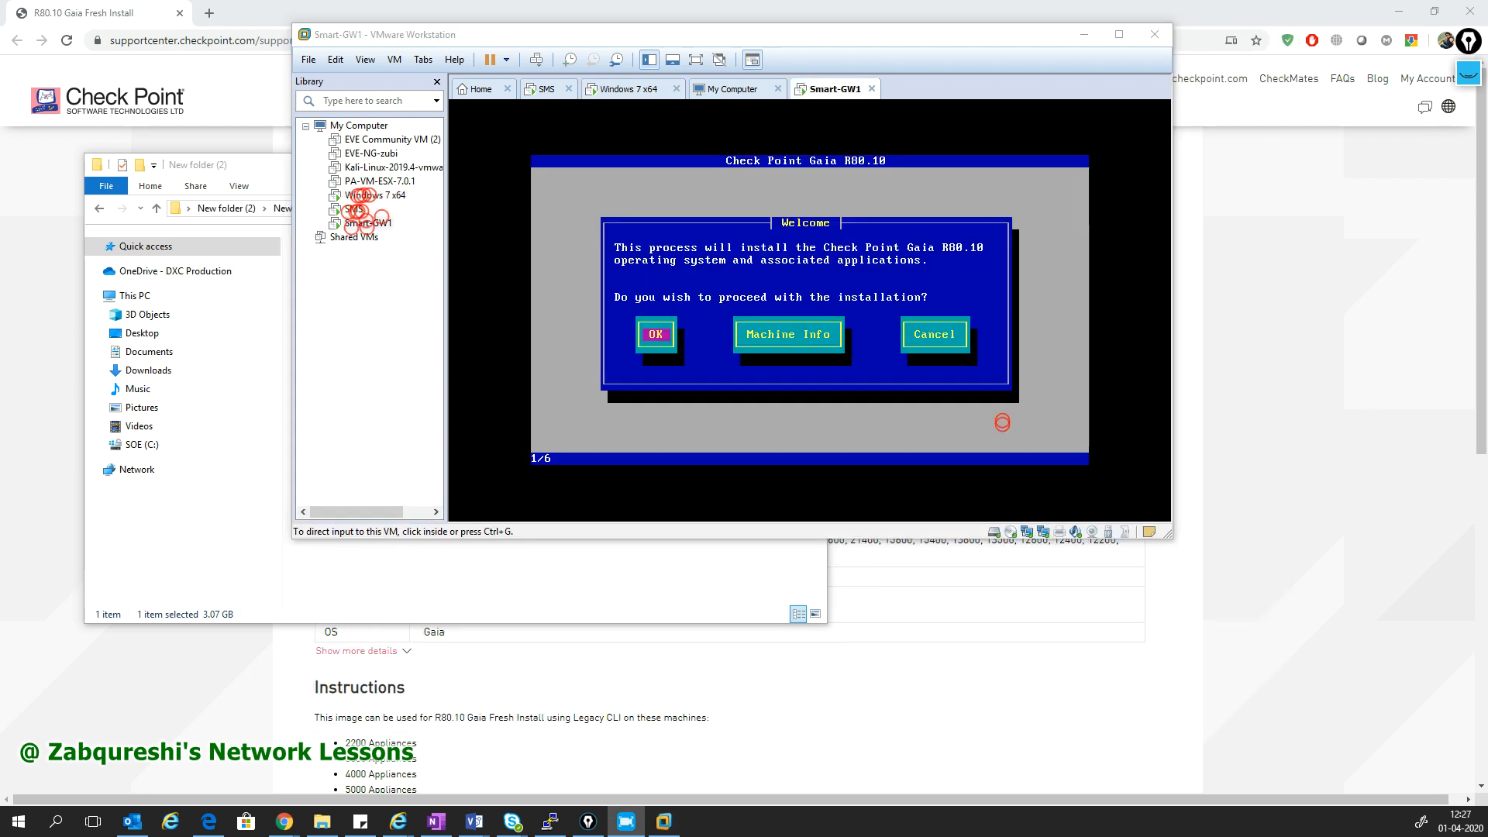
- Proceed past the Welcome screen, keep the US keyboard, and set the admin password
click(713, 384)
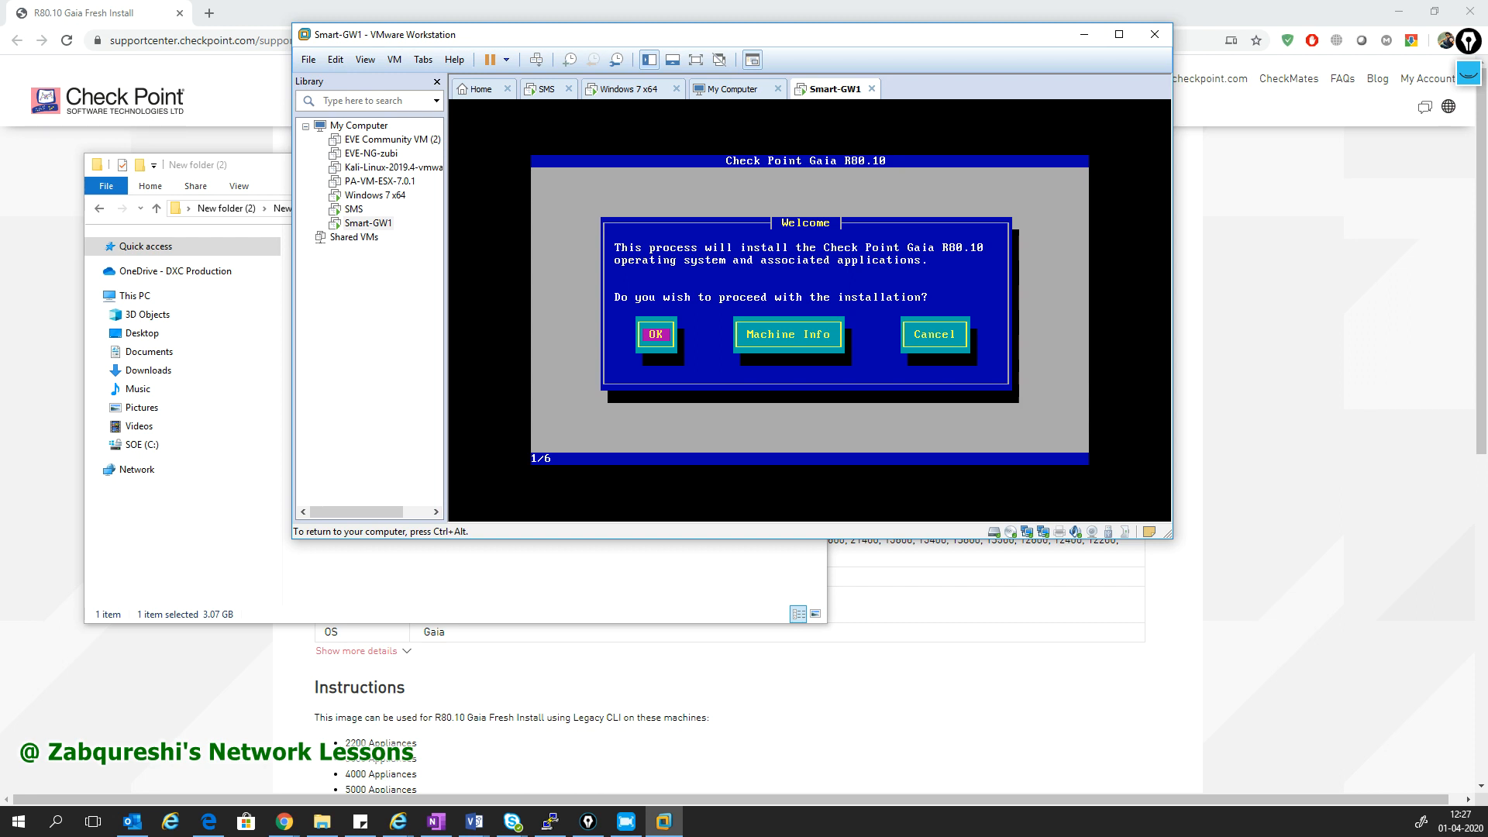
key(Return)
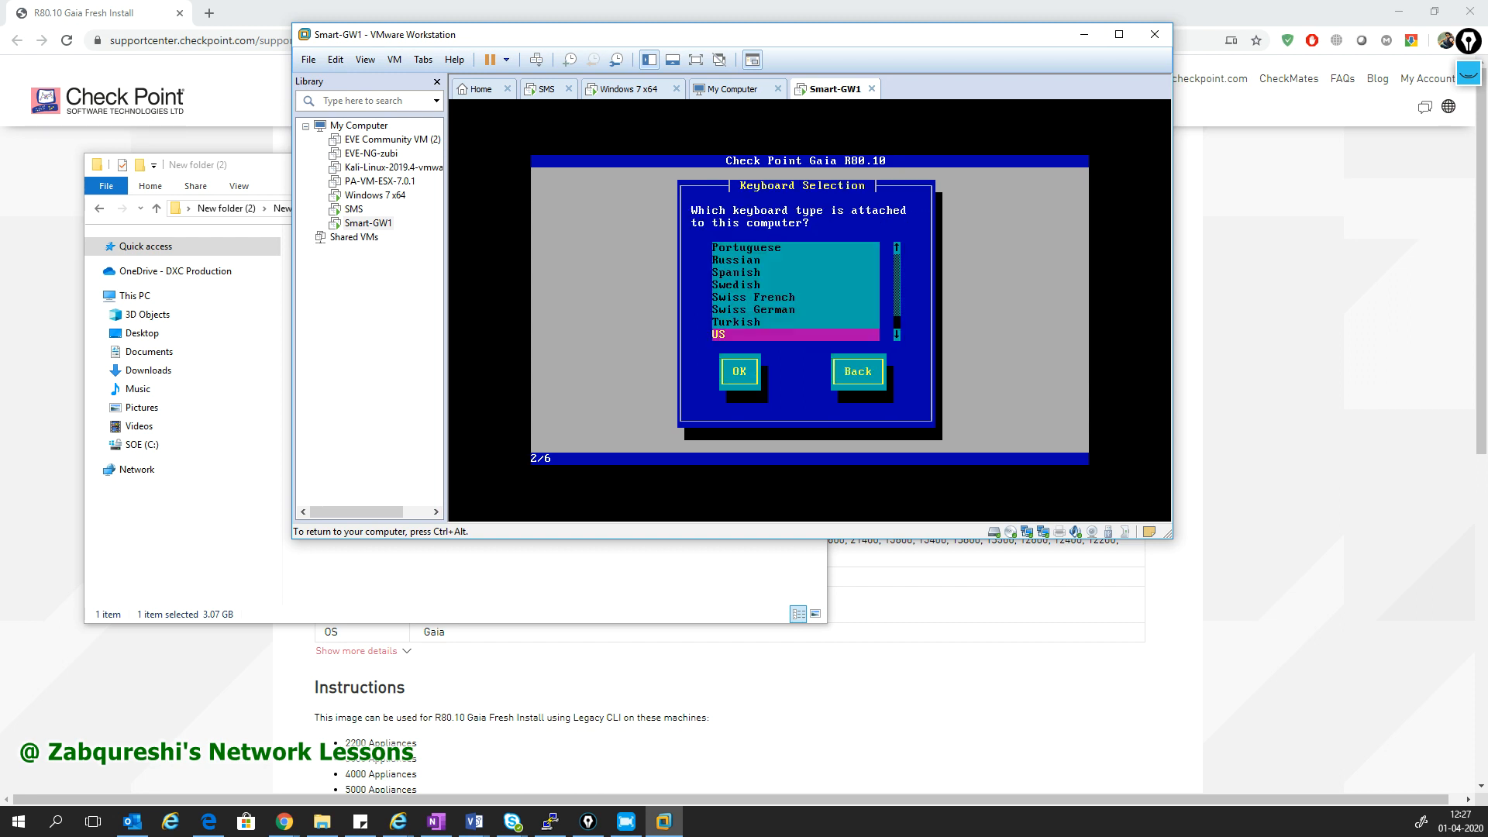
key(Tab)
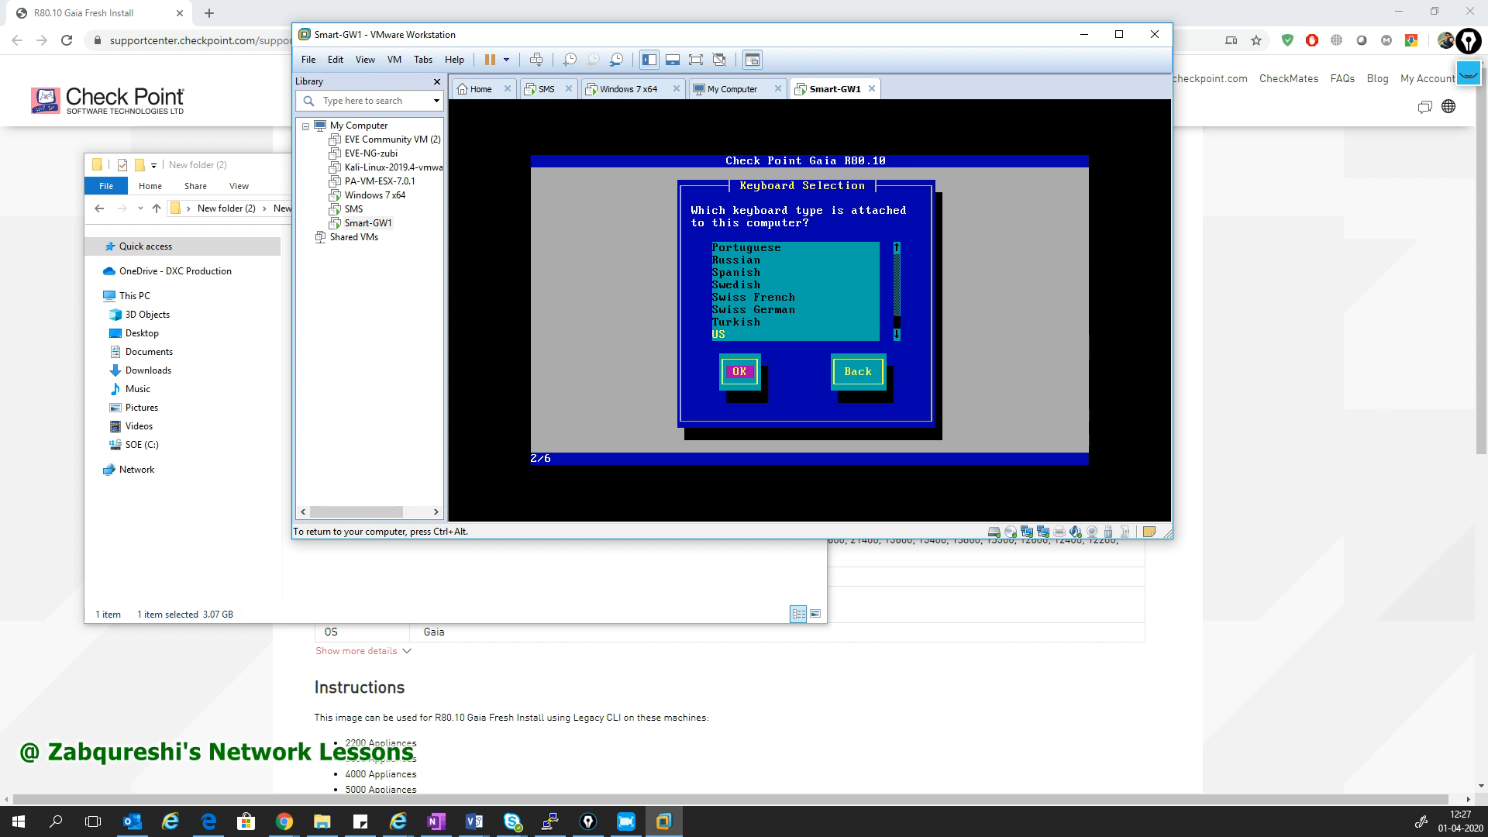
key(Return)
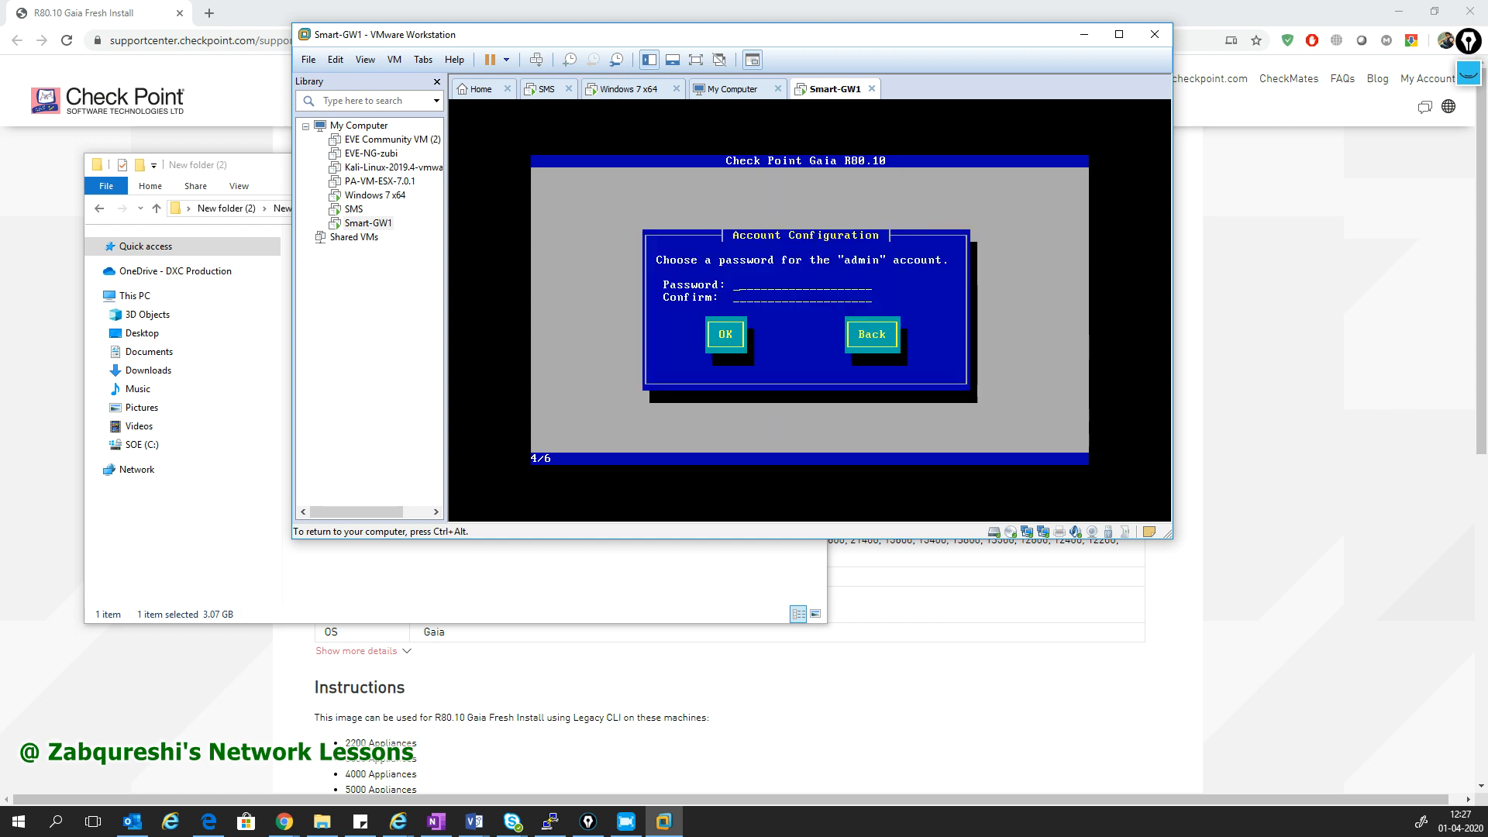
text(******)
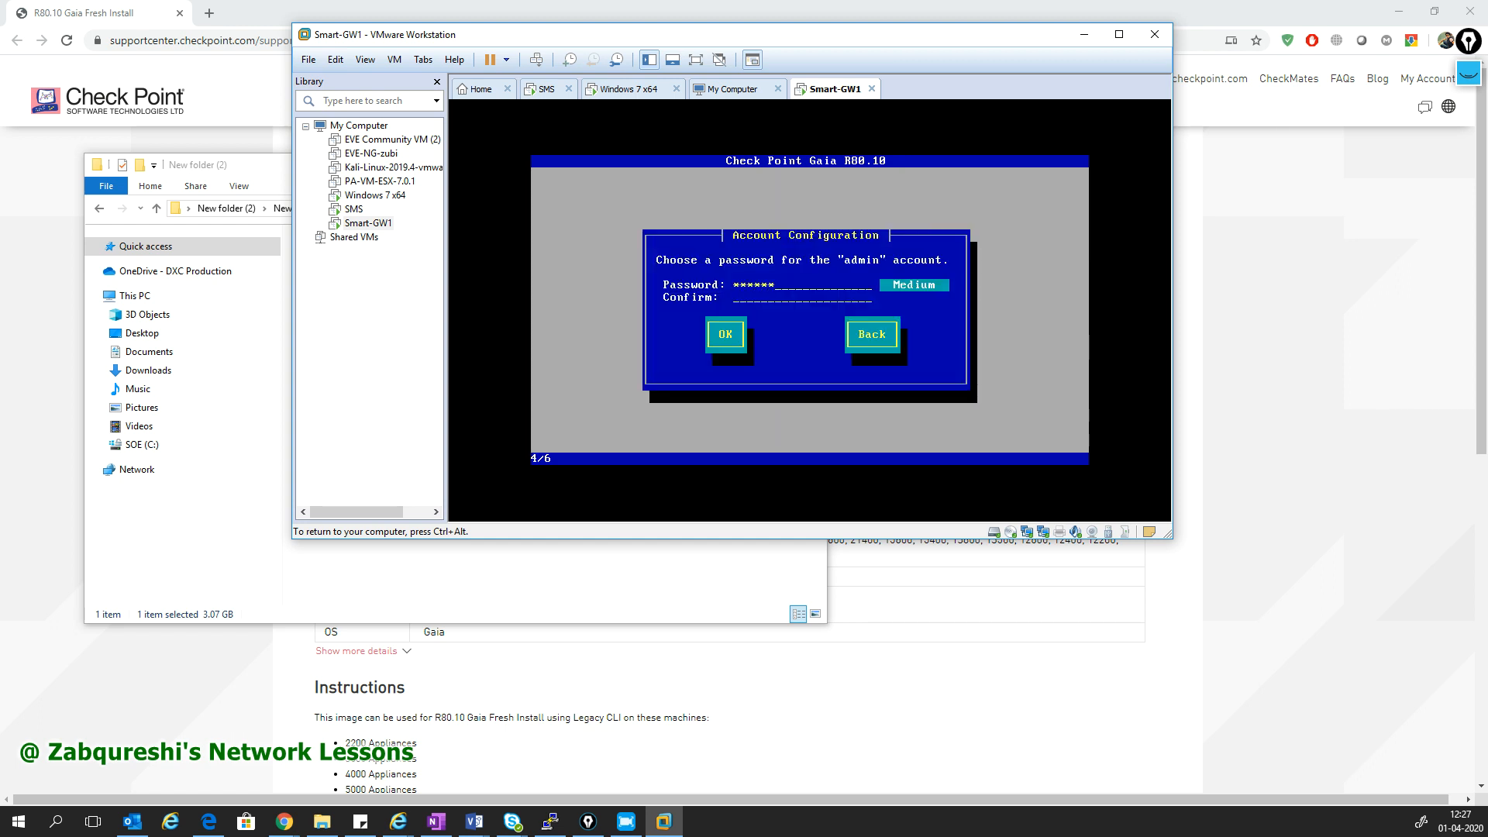
text(*******)
key(Tab)
key(Return)
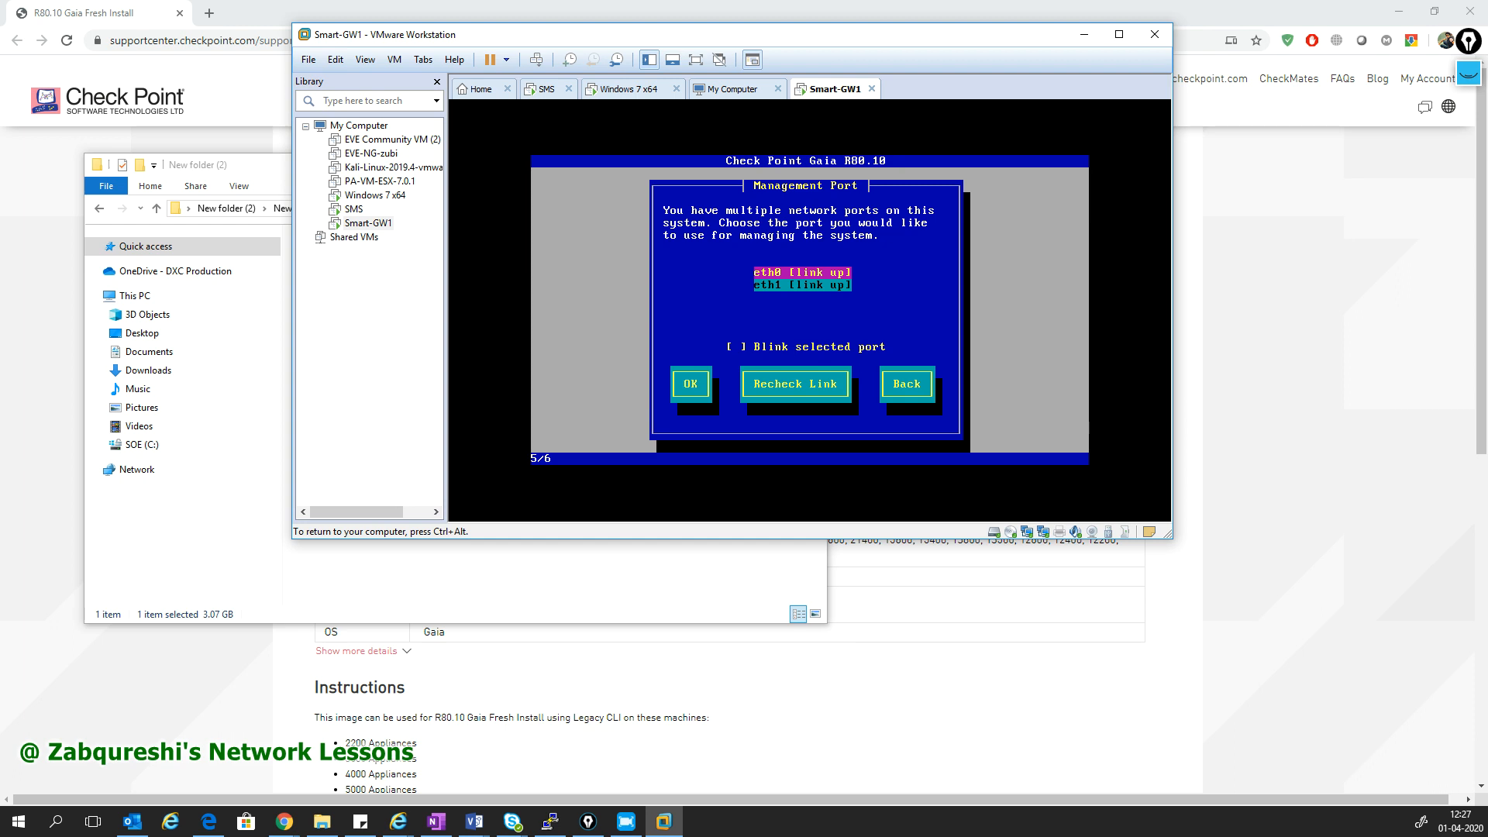
- Choose eth0 as the Smart-GW1 management port
key(Down)
key(Up)
key(Down)
key(Up)
key(Tab)
key(Tab)
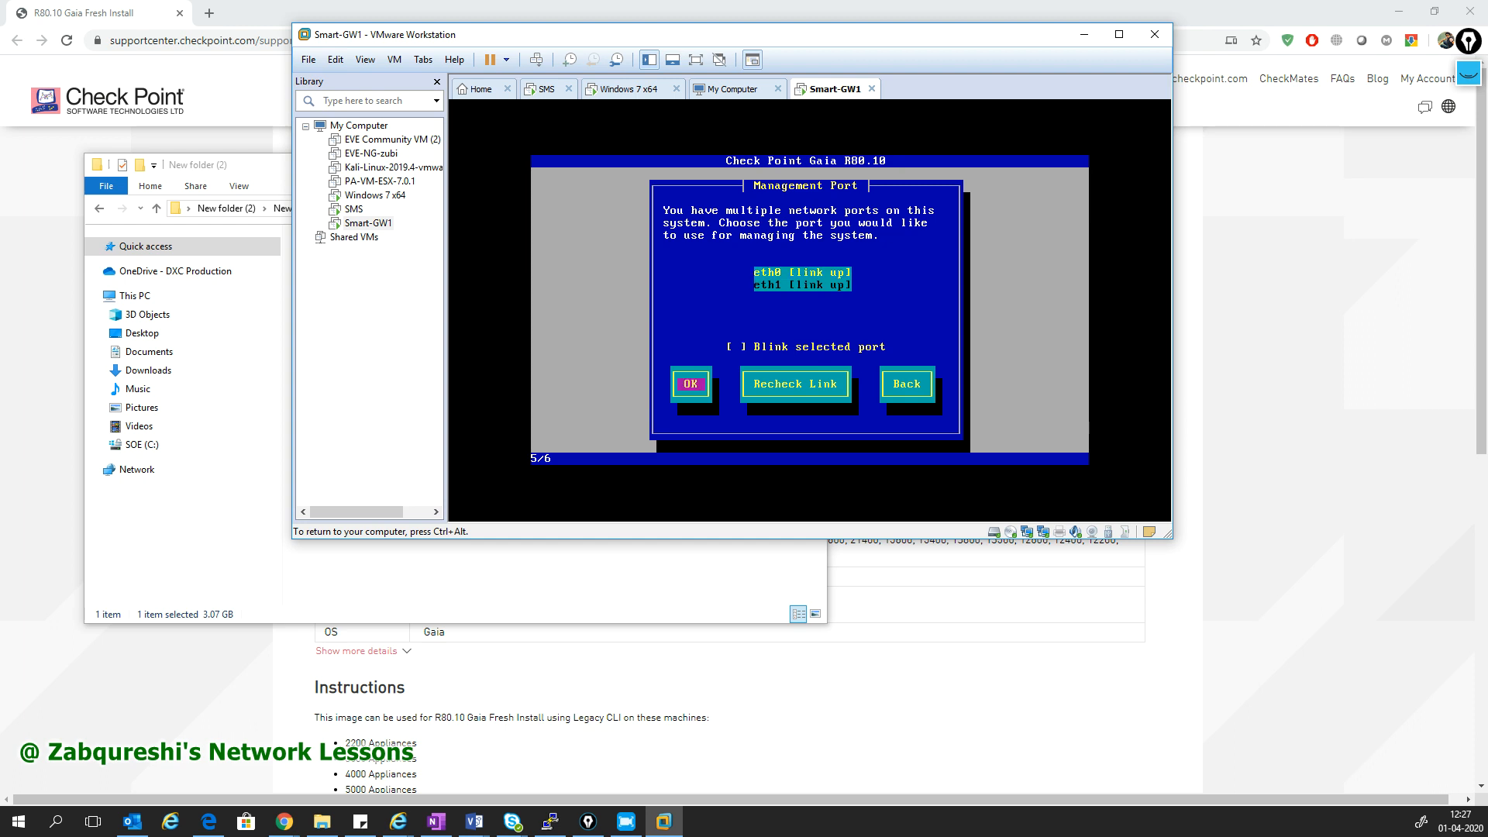
key(Return)
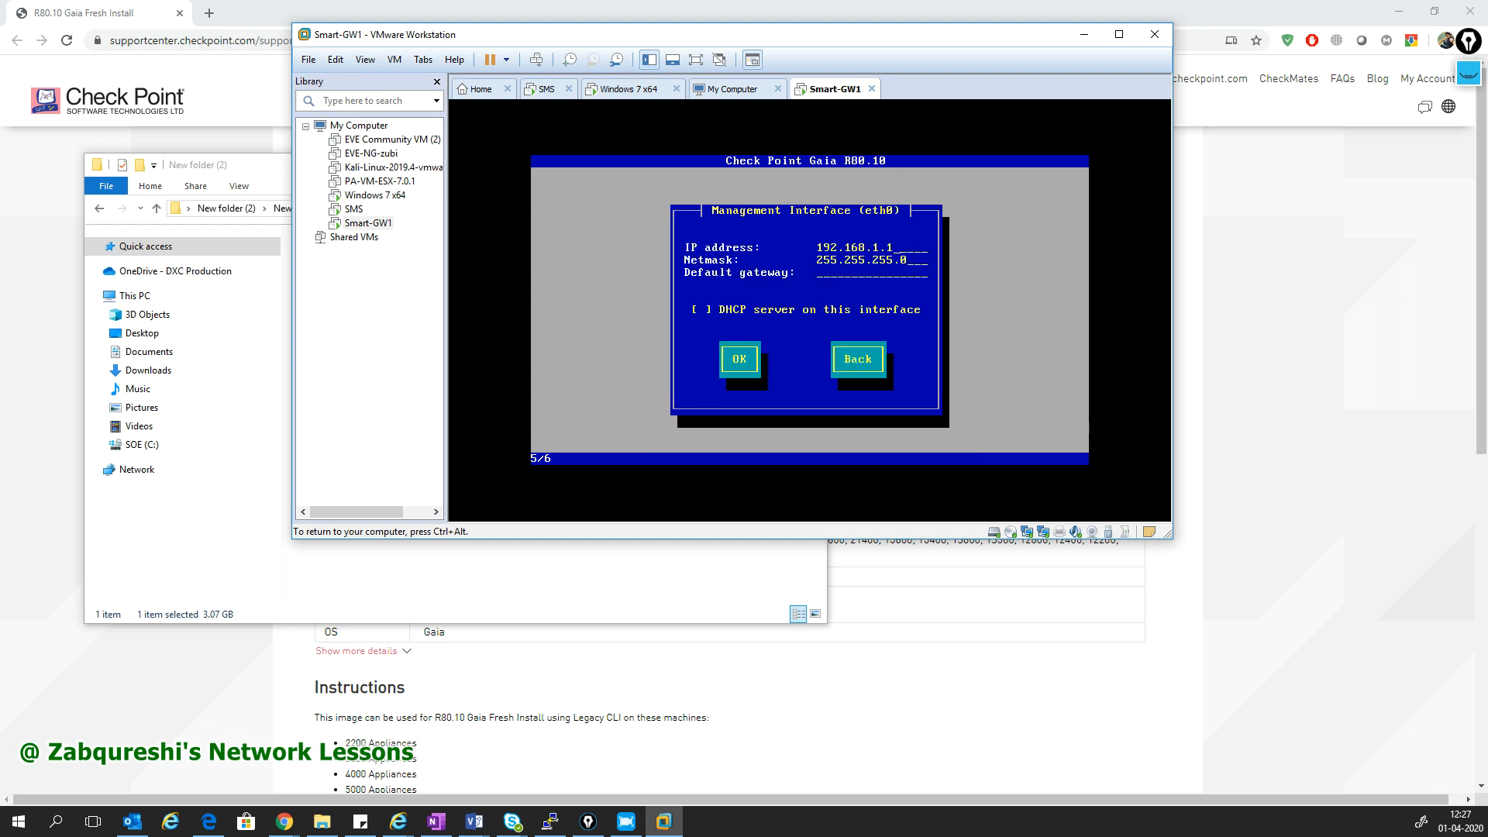
- Set the management IP to a 172.16.3 address, leave the gateway empty, and confirm formatting
key(BackSpace)
key(BackSpace)
key(BackSpace)
key(BackSpace)
key(BackSpace)
key(BackSpace)
key(BackSpace)
key(BackSpace)
key(BackSpace)
key(BackSpace)
text(172.16.3)
key(Tab)
key(BackSpace)
key(BackSpace)
key(BackSpace)
key(BackSpace)
key(BackSpace)
key(BackSpace)
key(BackSpace)
key(BackSpace)
key(BackSpace)
key(BackSpace)
key(BackSpace)
key(BackSpace)
key(BackSpace)
key(Tab)
key(Tab)
key(Return)
key(Tab)
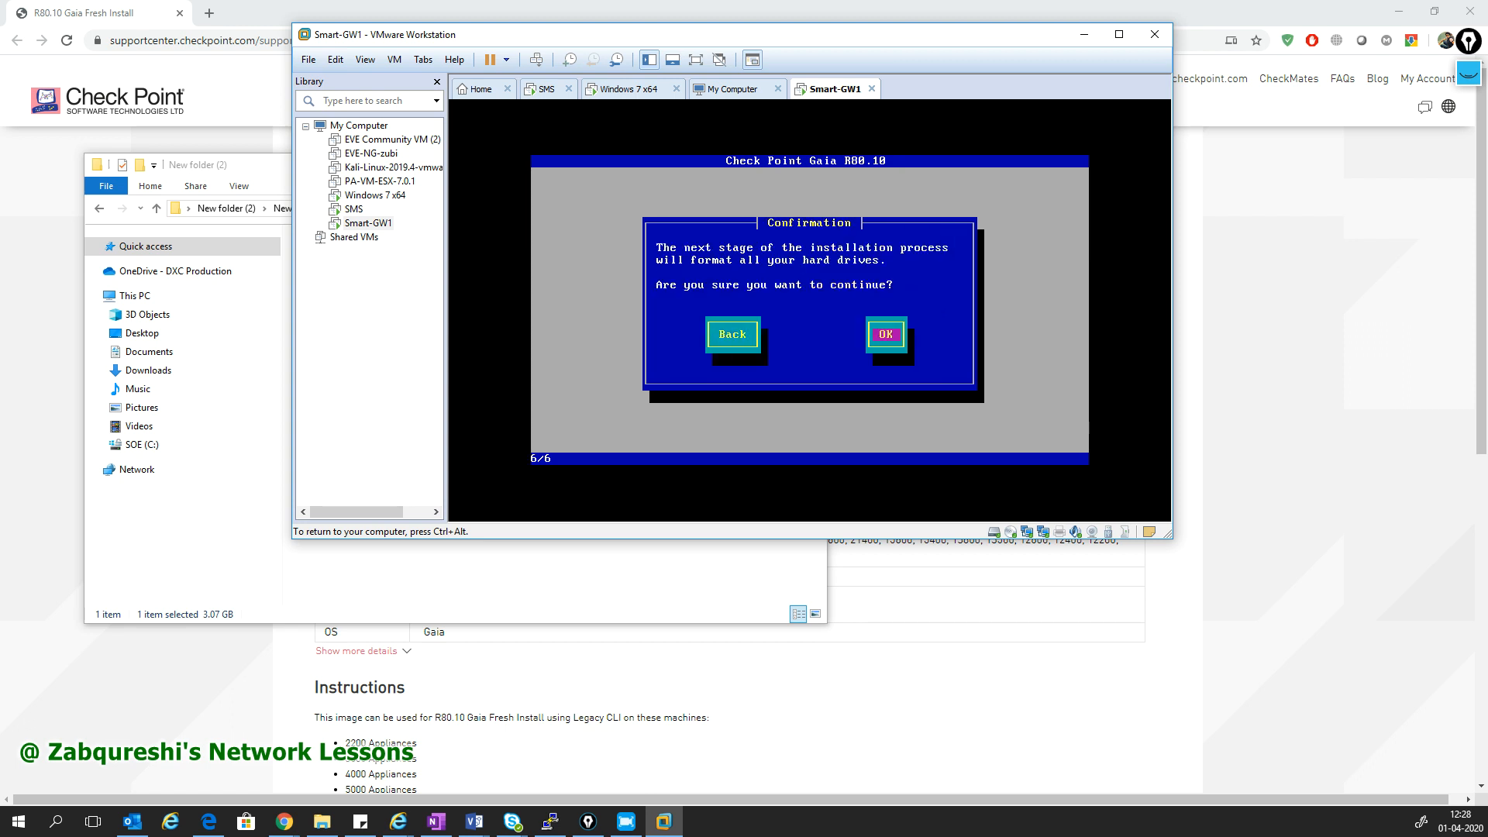
key(Return)
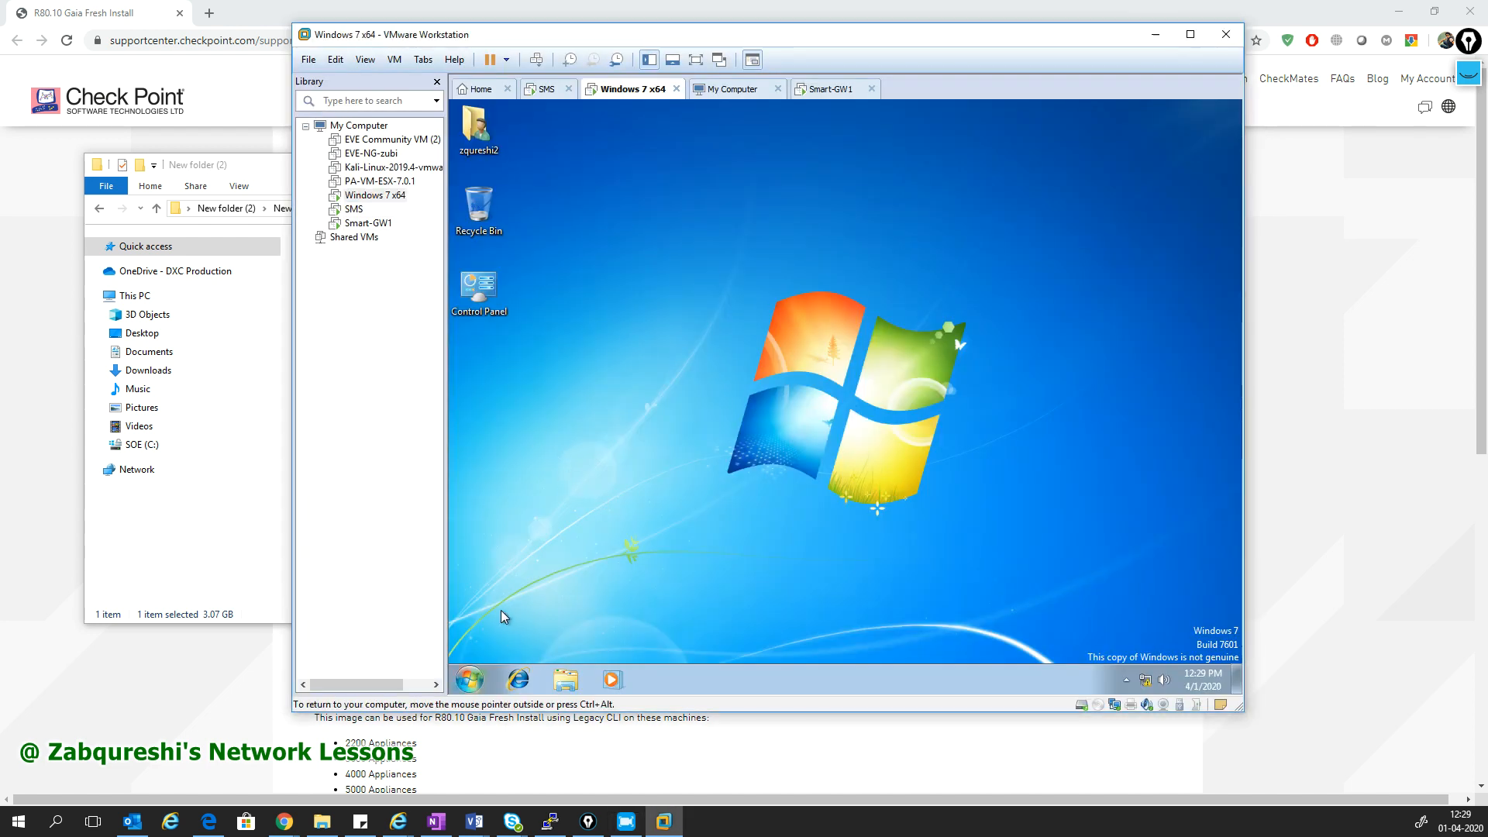
- Open the Windows 7 Start menu search, then release input from the guest
click(471, 677)
click(541, 640)
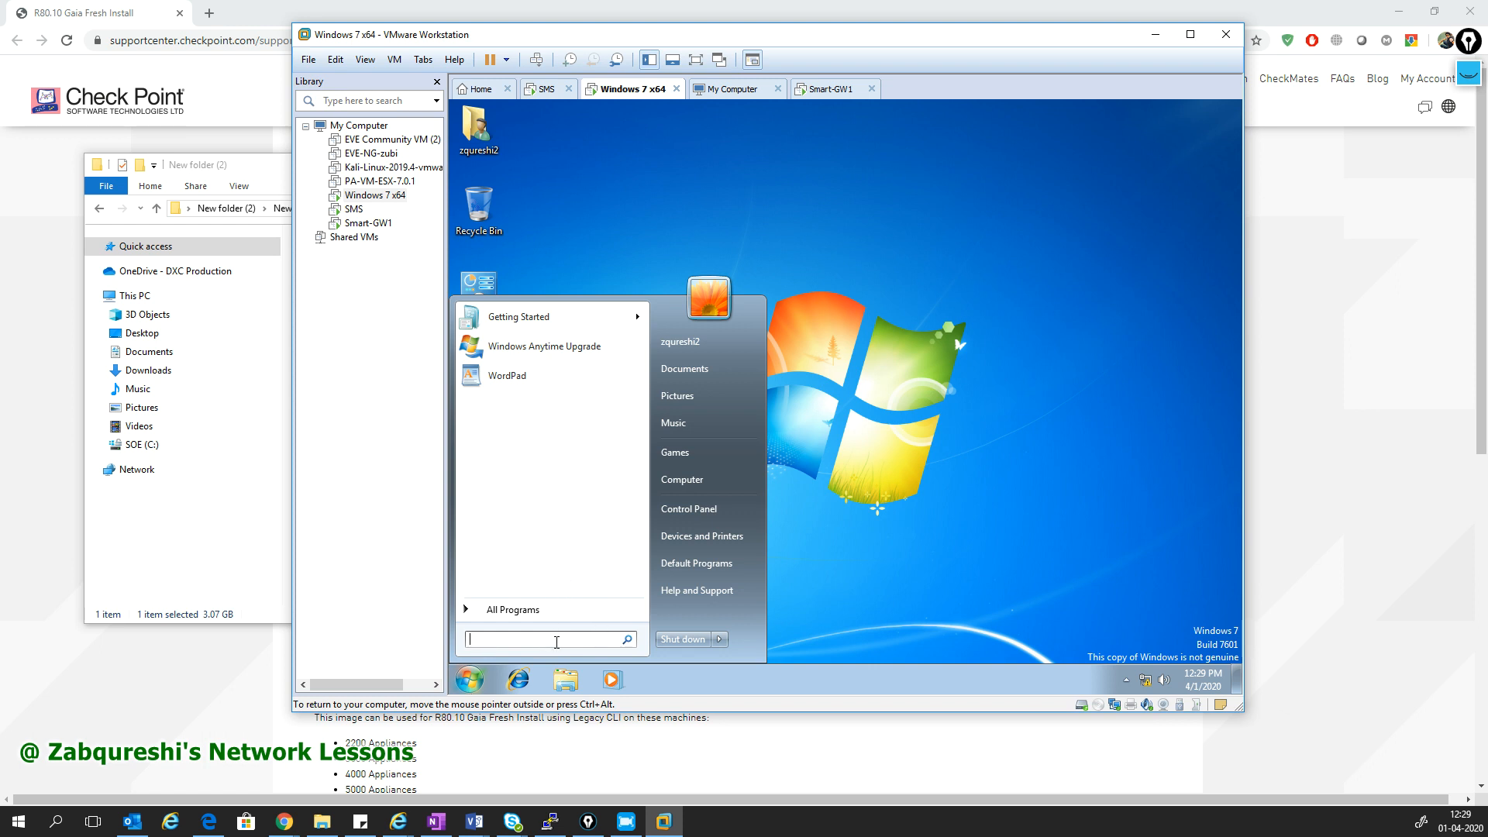
key(ctrl+alt)
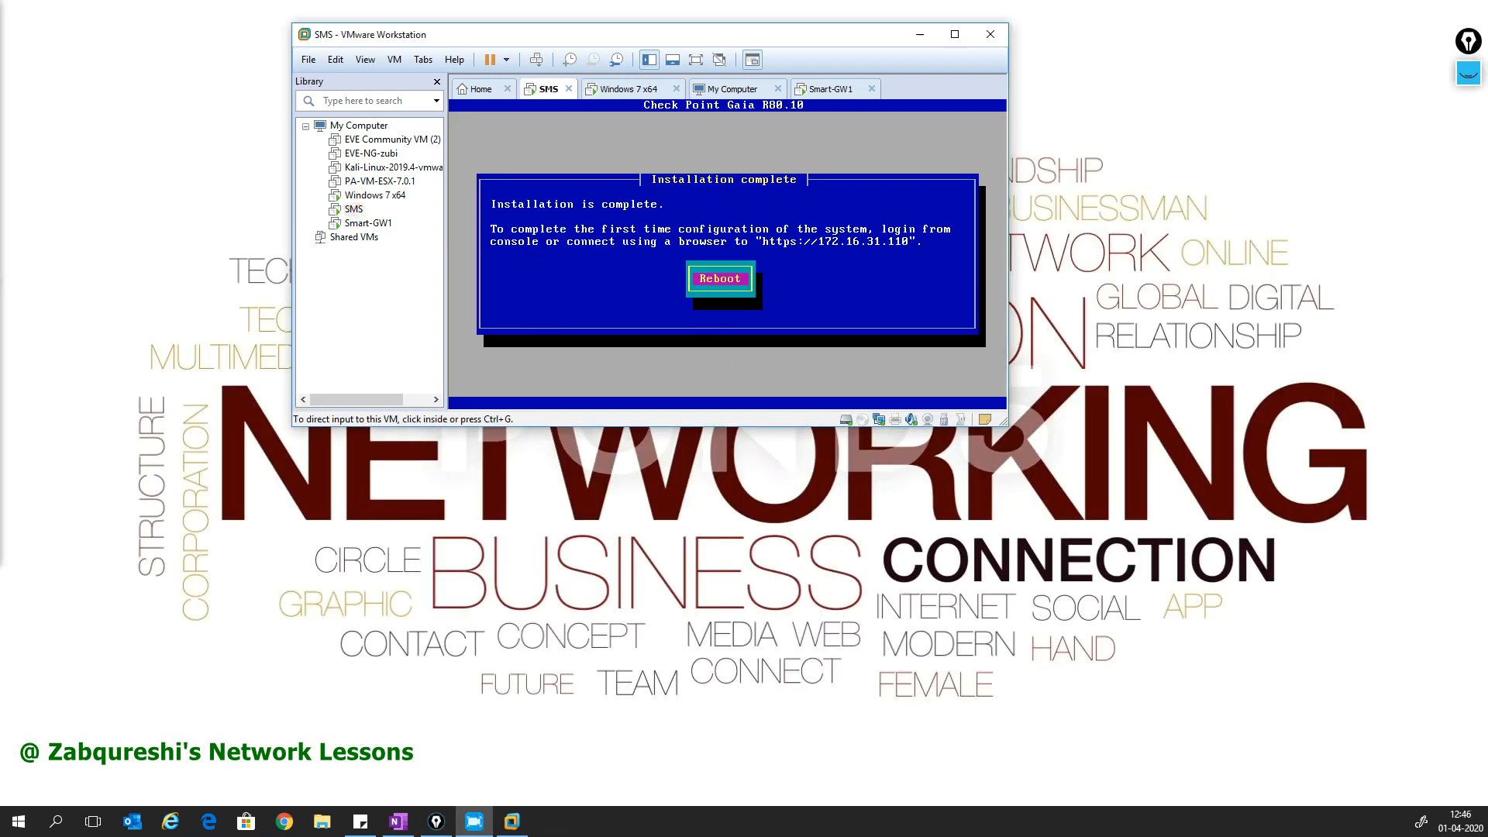
- Reboot SMS from its 'Installation complete' dialog and release the console input
click(719, 301)
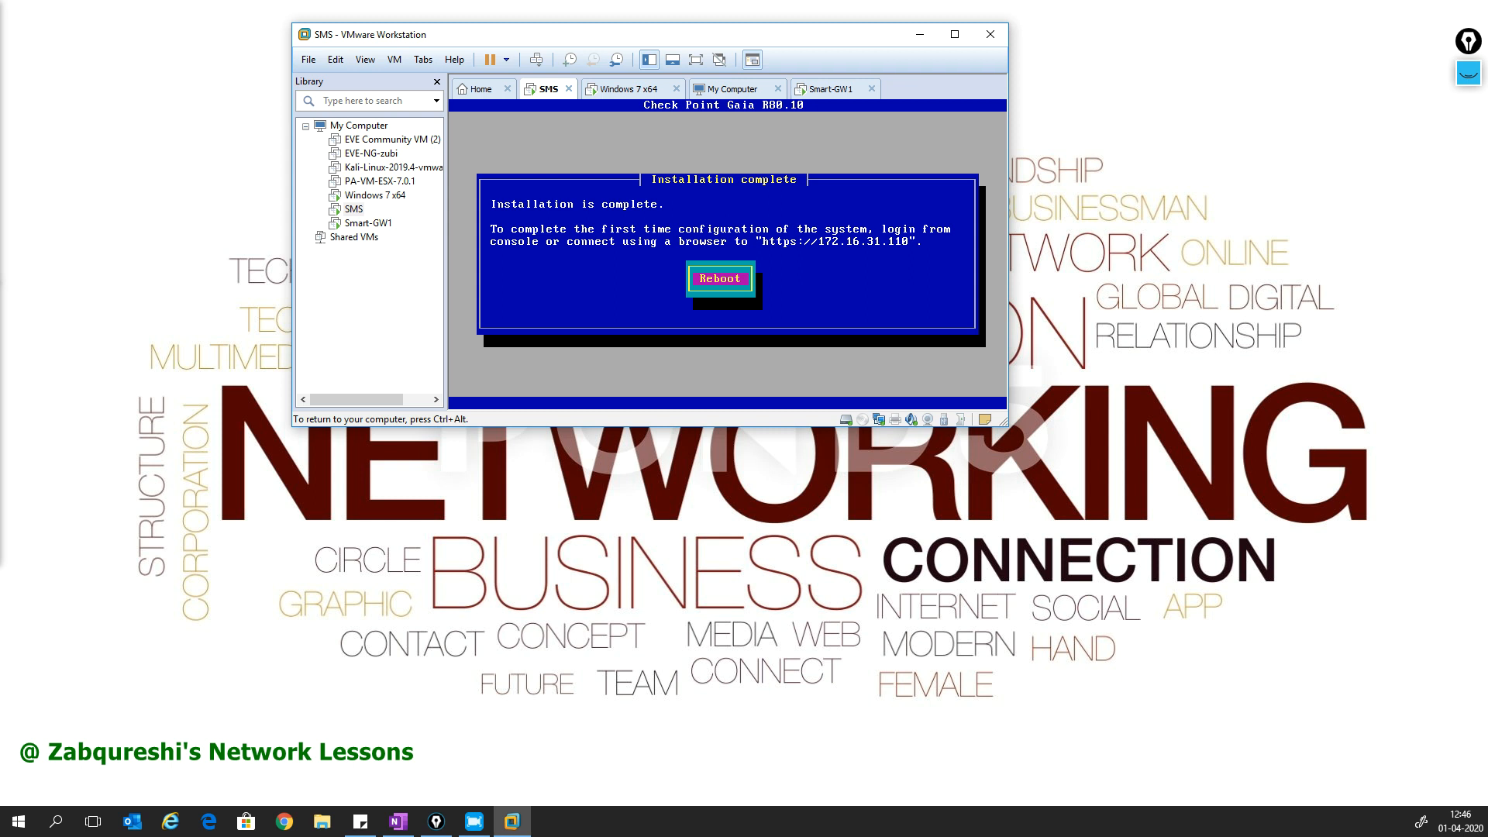
key(Return)
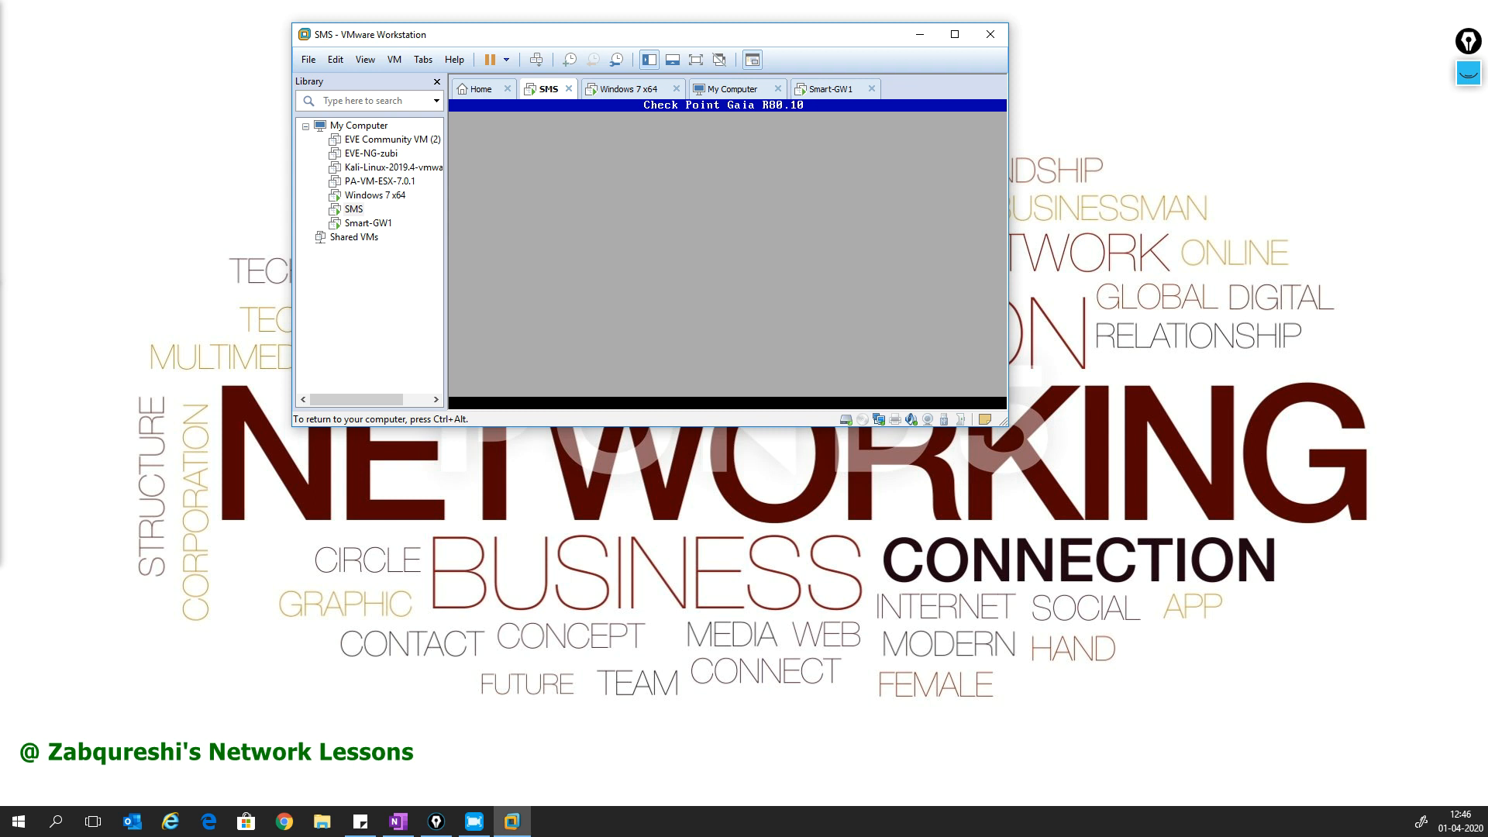
key(ctrl+alt)
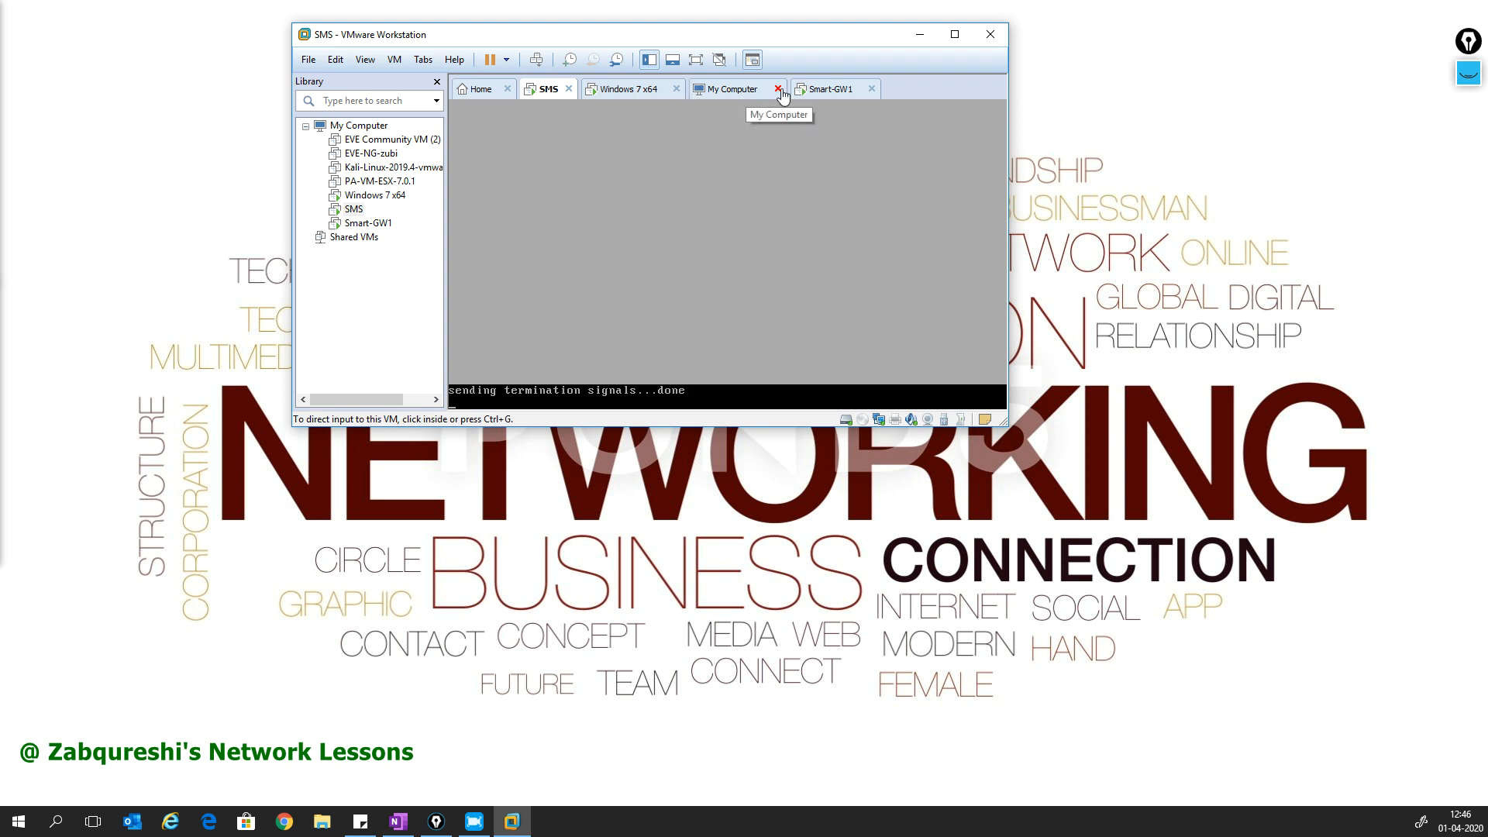
- Close the My Computer tab and launch Run from the Windows 7 Start search
click(778, 89)
click(656, 92)
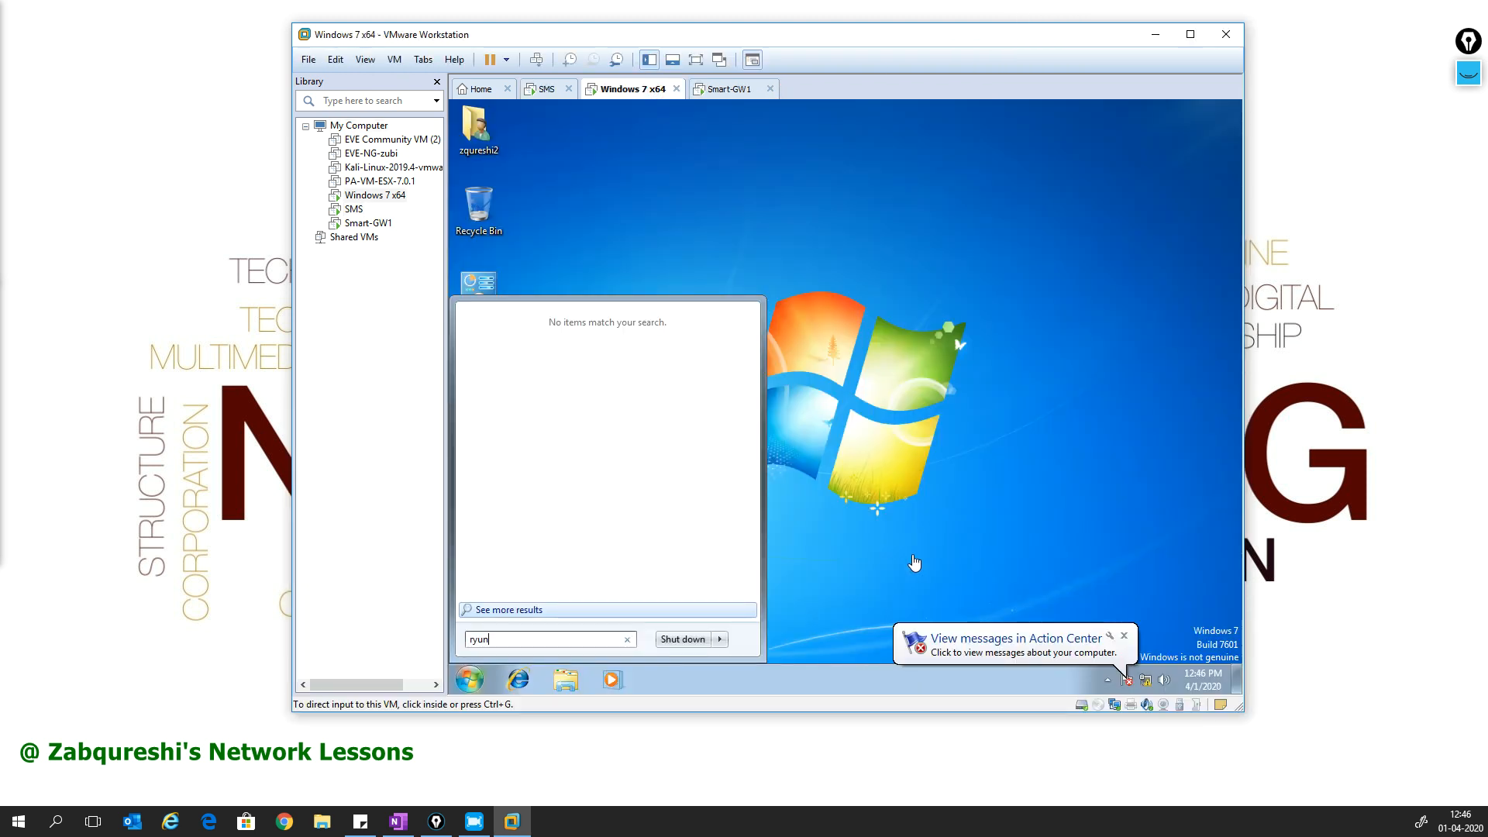
click(523, 639)
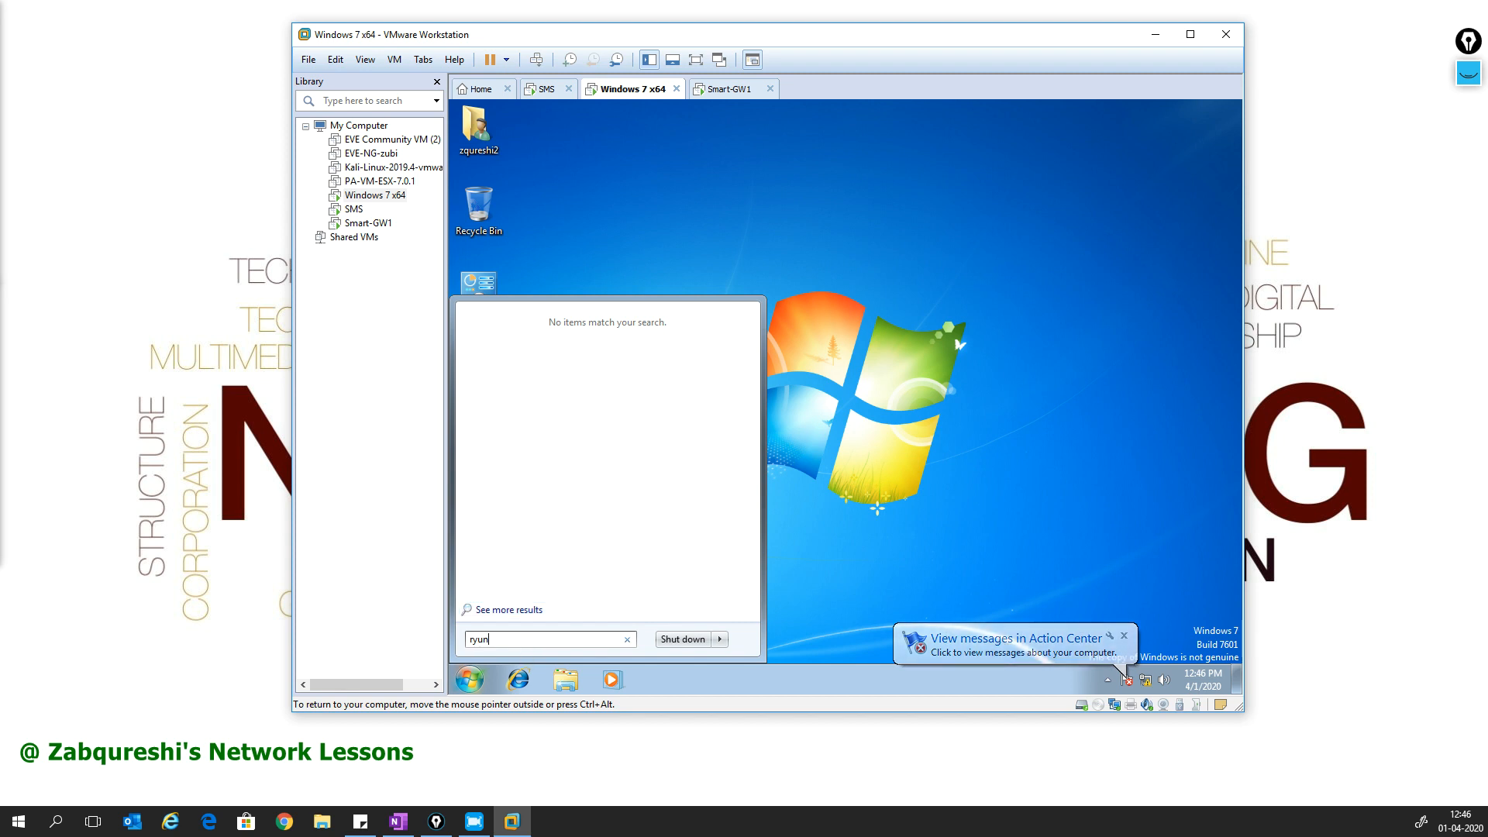
key(BackSpace)
key(BackSpace)
key(BackSpace)
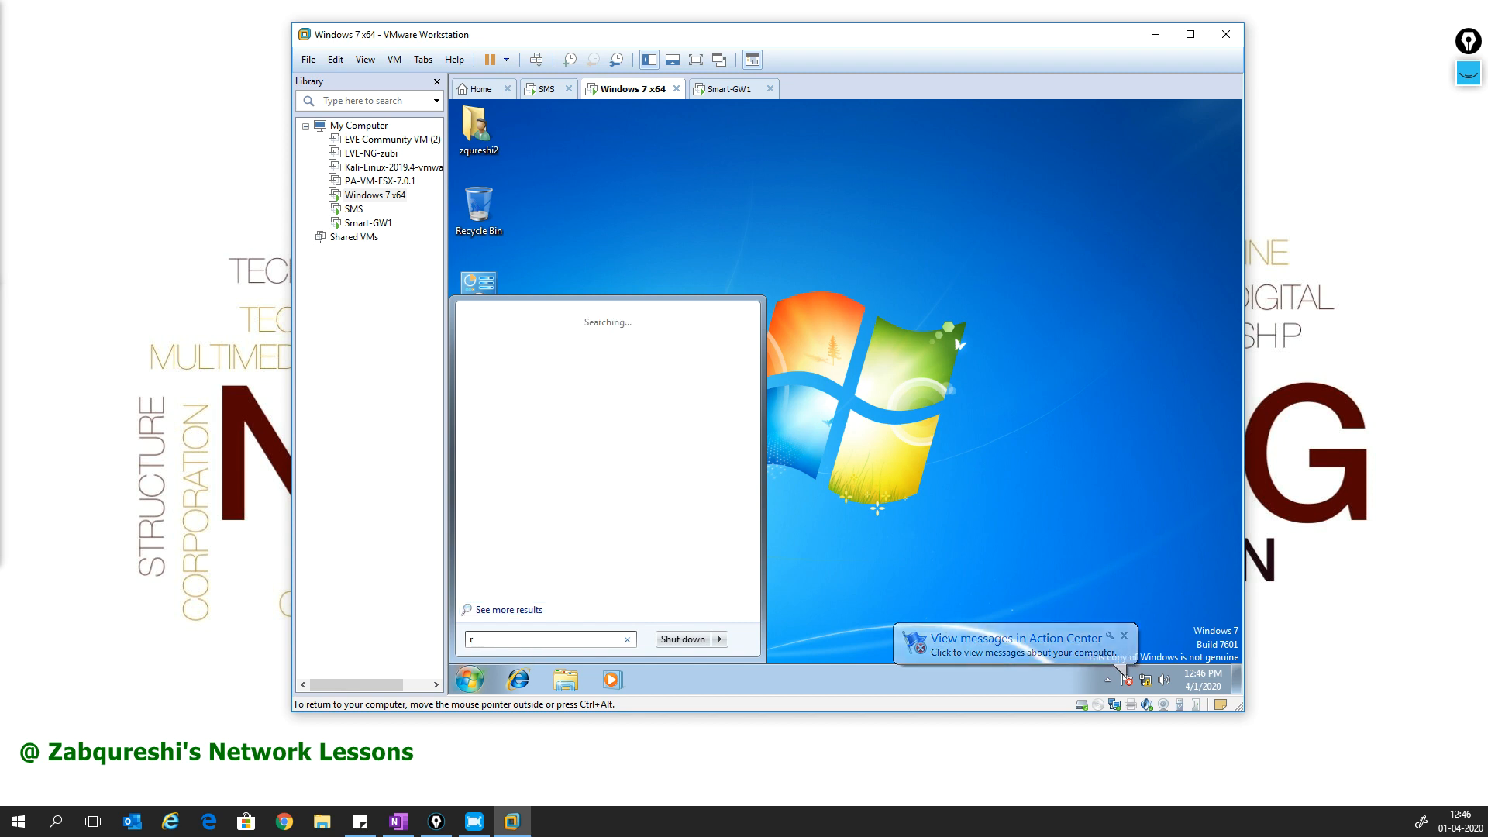
text(un)
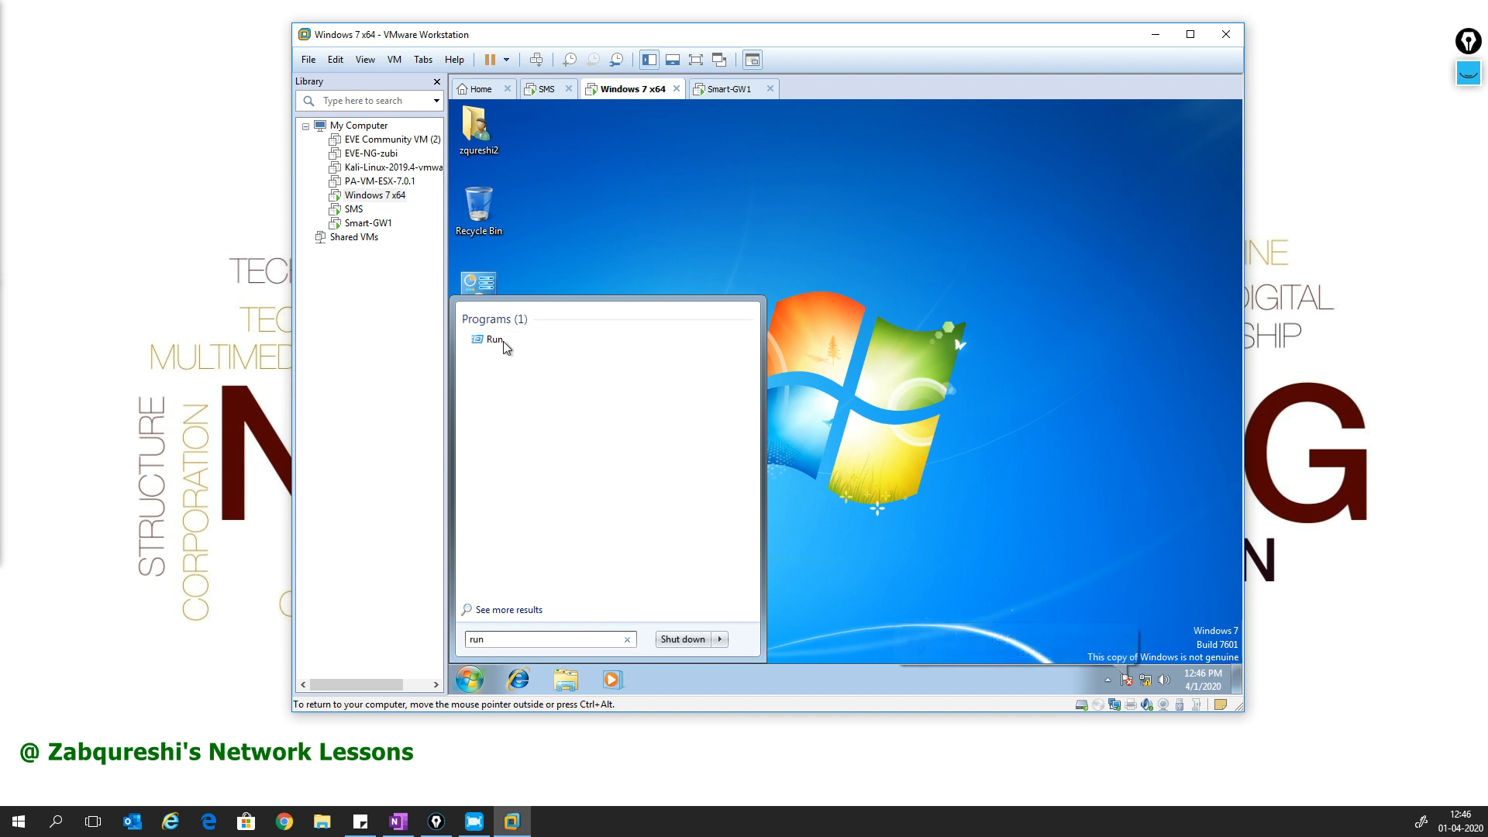
click(496, 341)
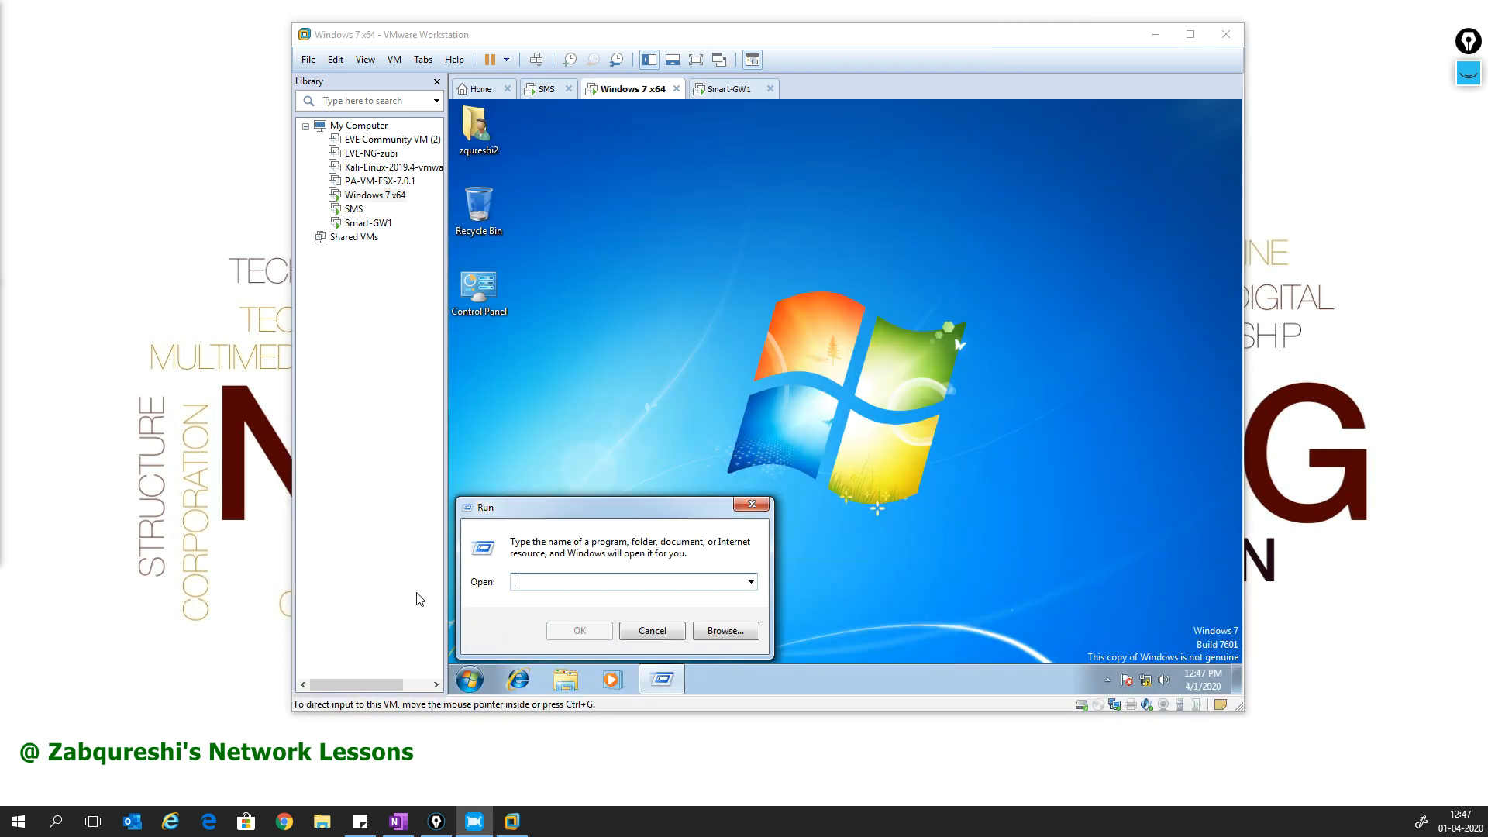
- Run ncpa.cpl in Windows 7 to open Network Connections, then switch to the SMS VM
click(554, 578)
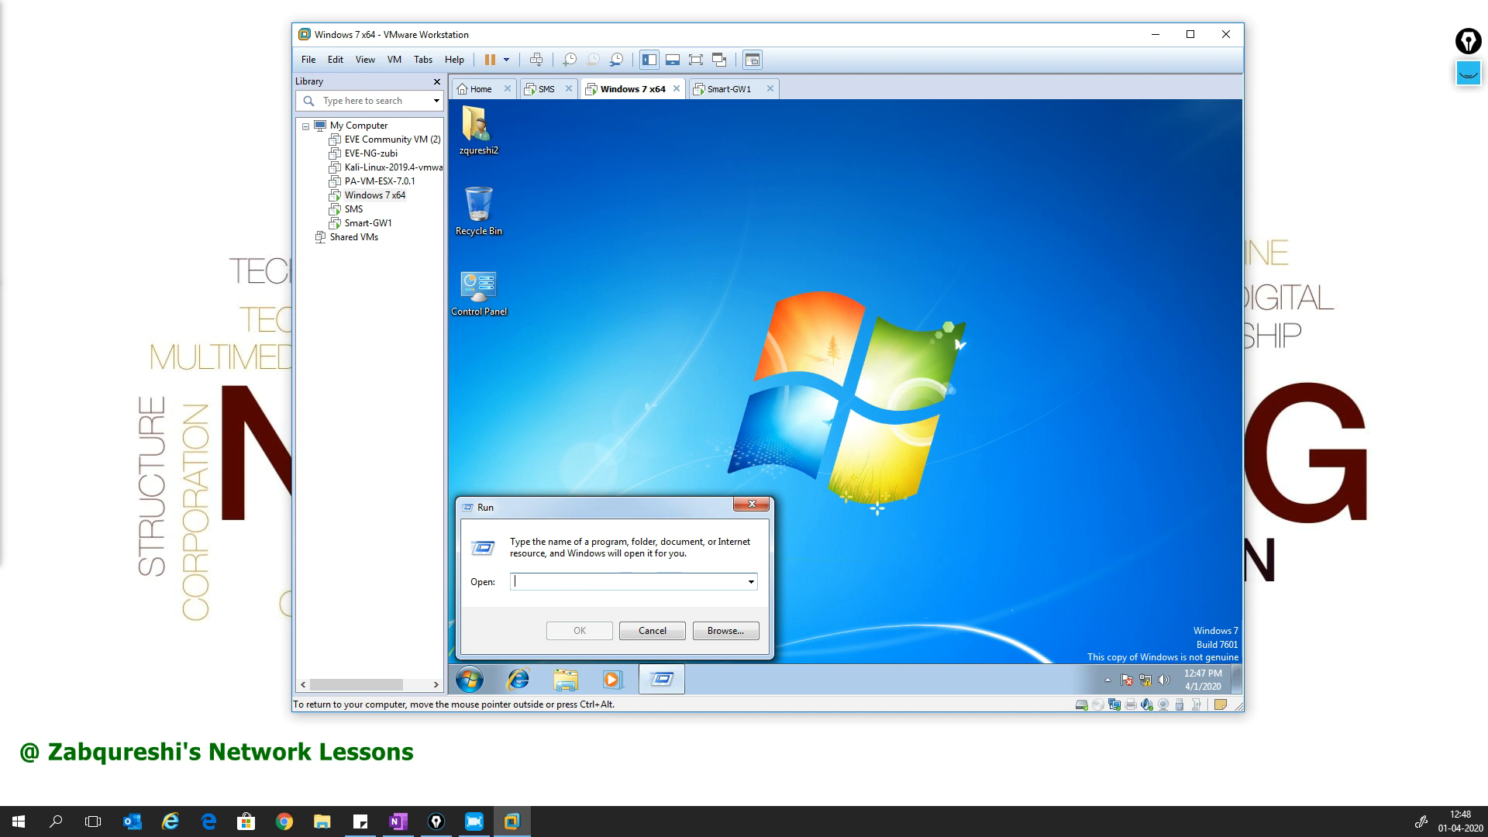
text(ncpa.cpl)
key(Return)
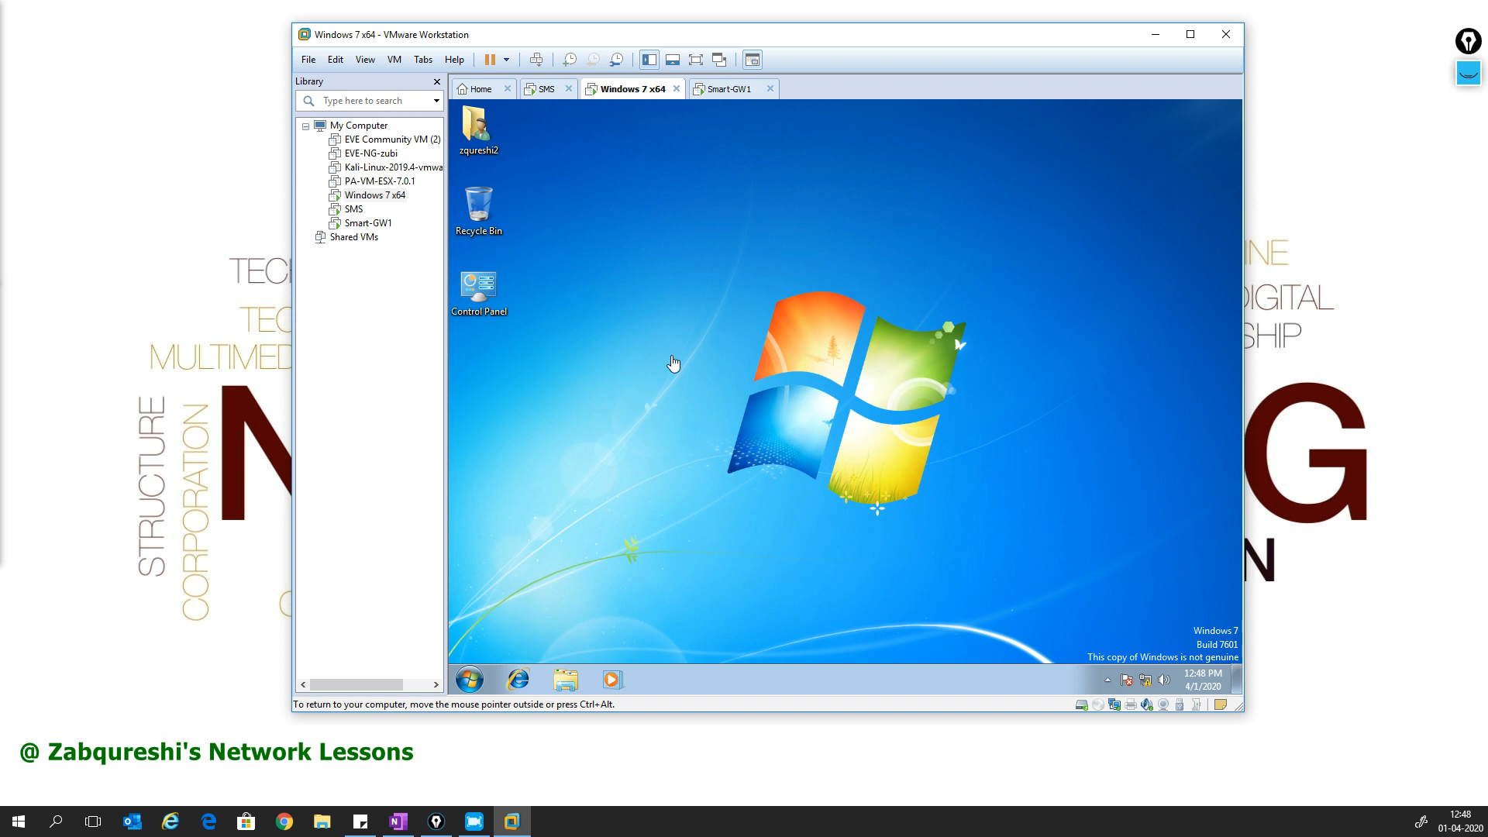
key(ctrl+alt)
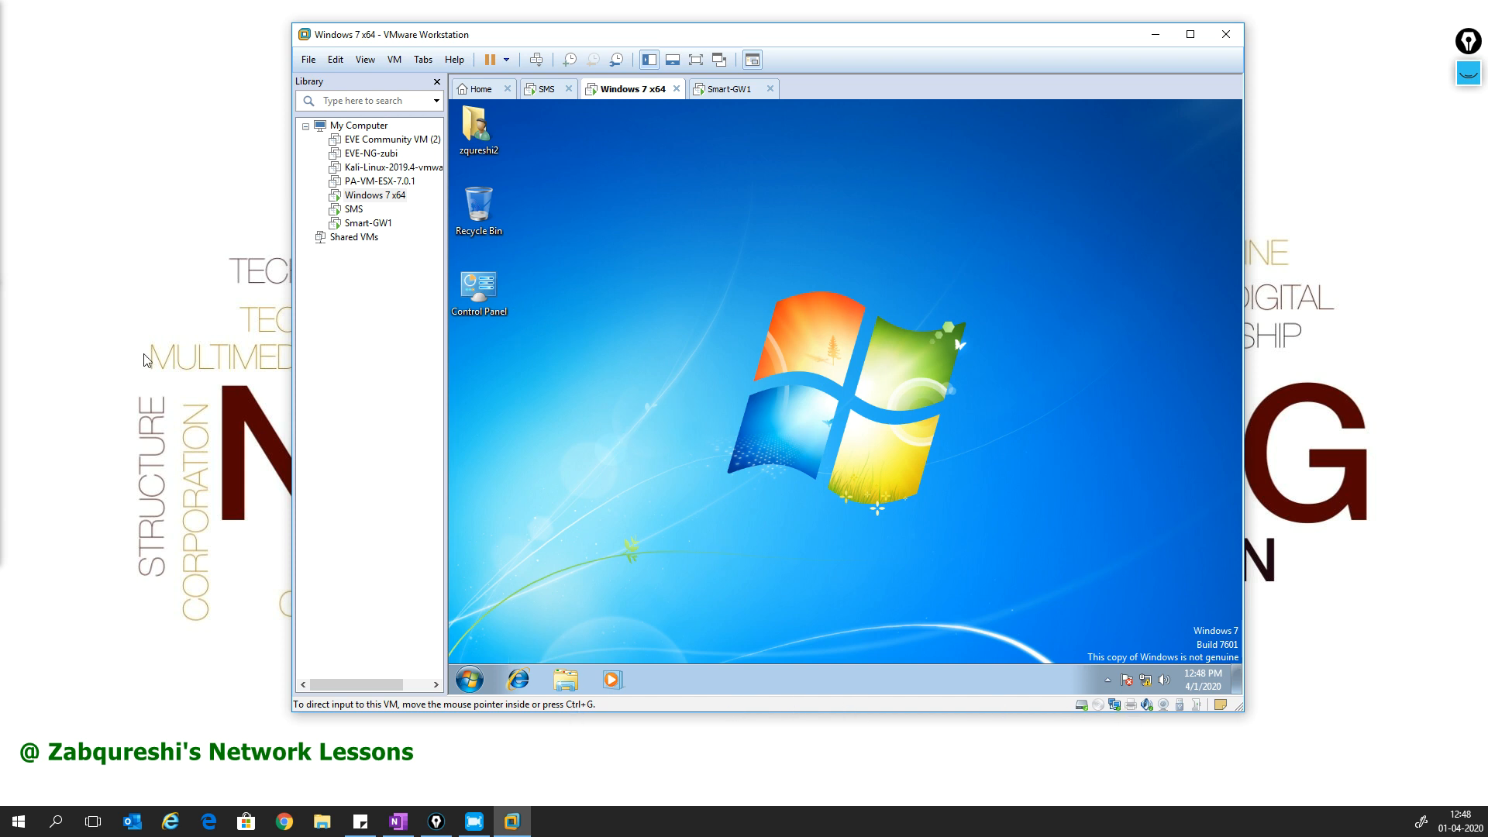
click(354, 209)
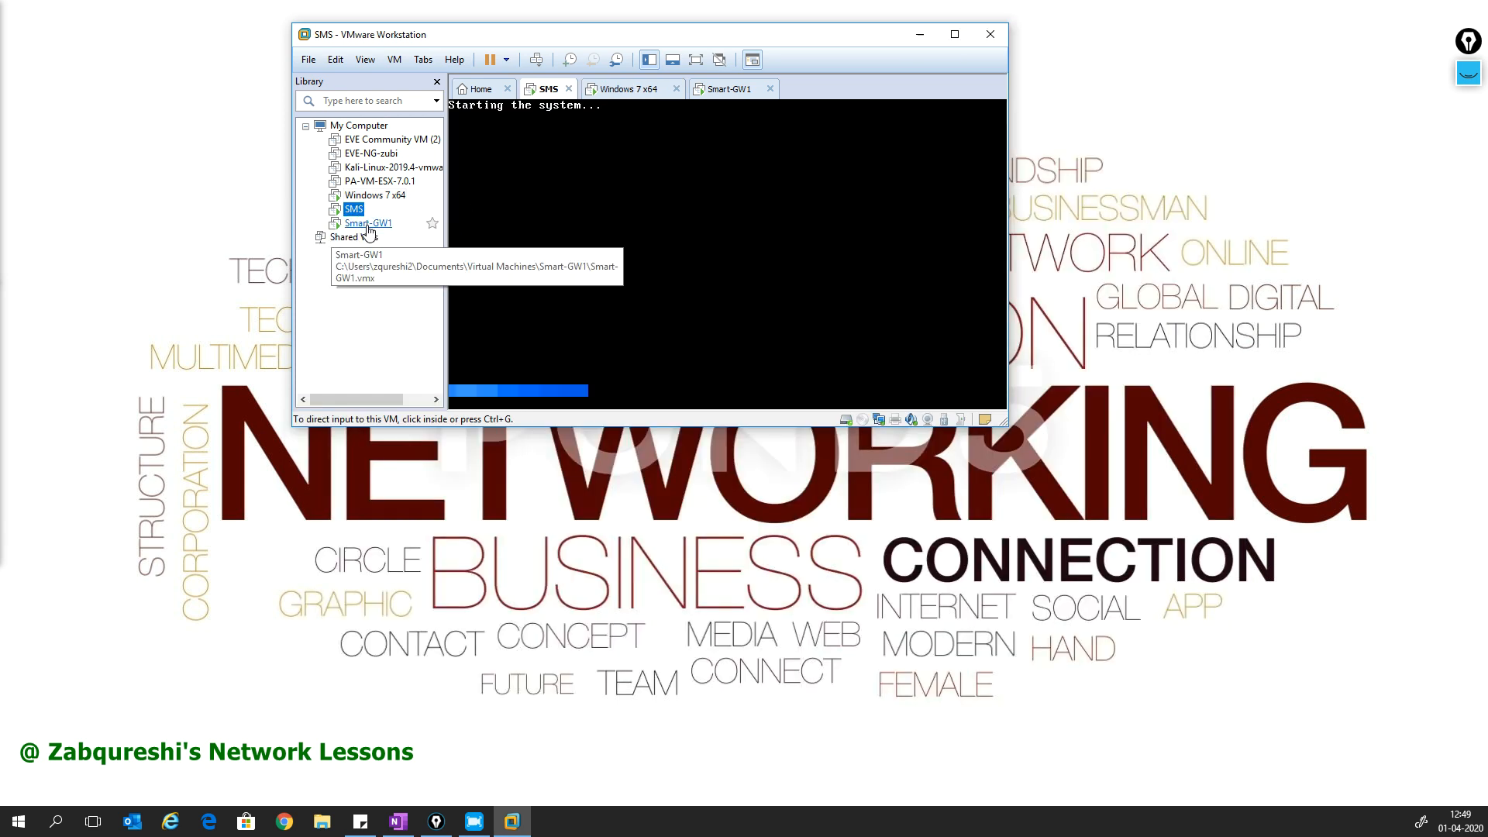
- View the Smart-GW1 installation progress, then return to the SMS console
click(367, 224)
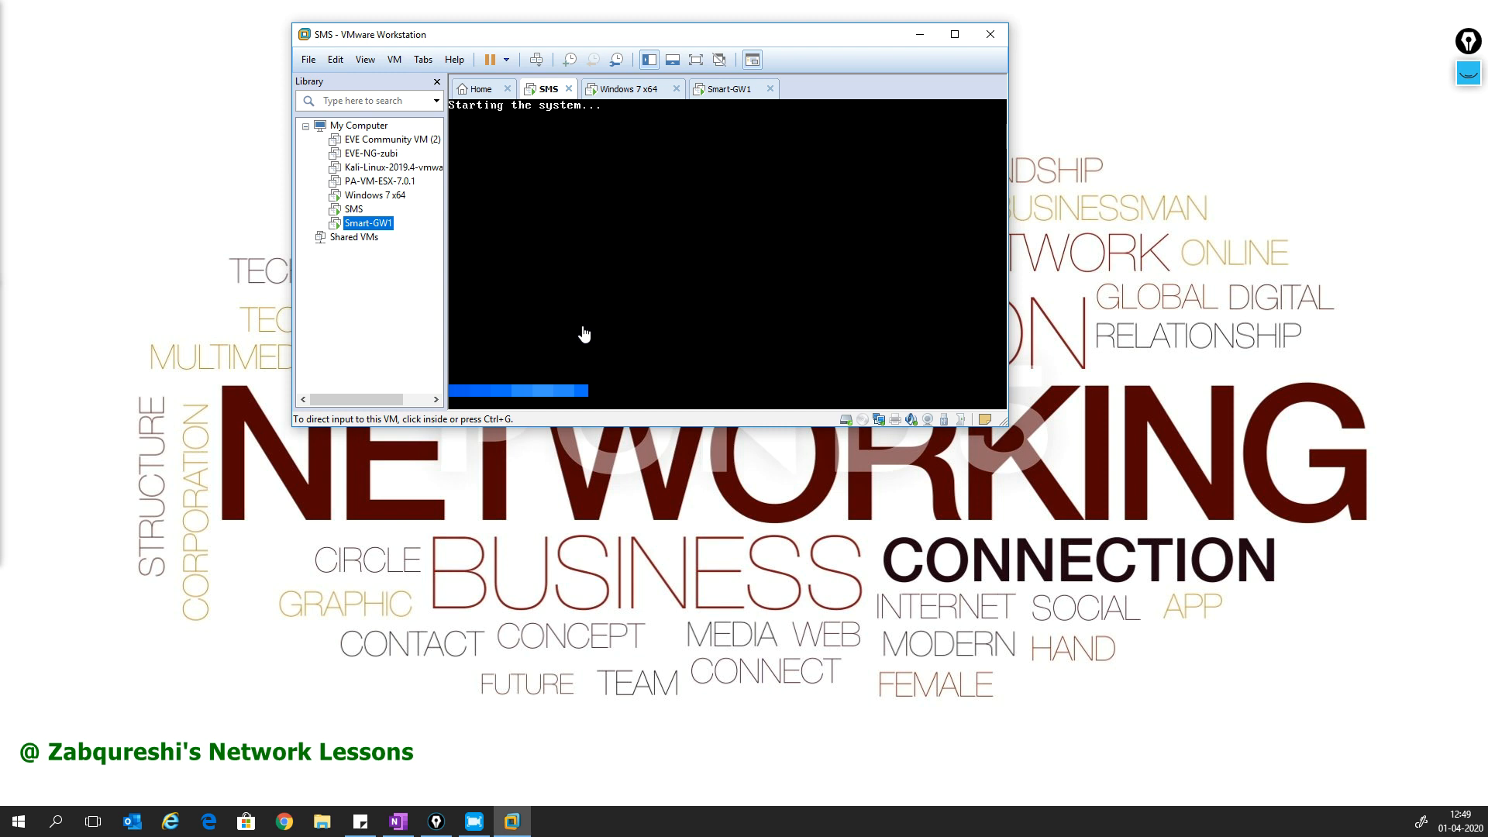
click(385, 224)
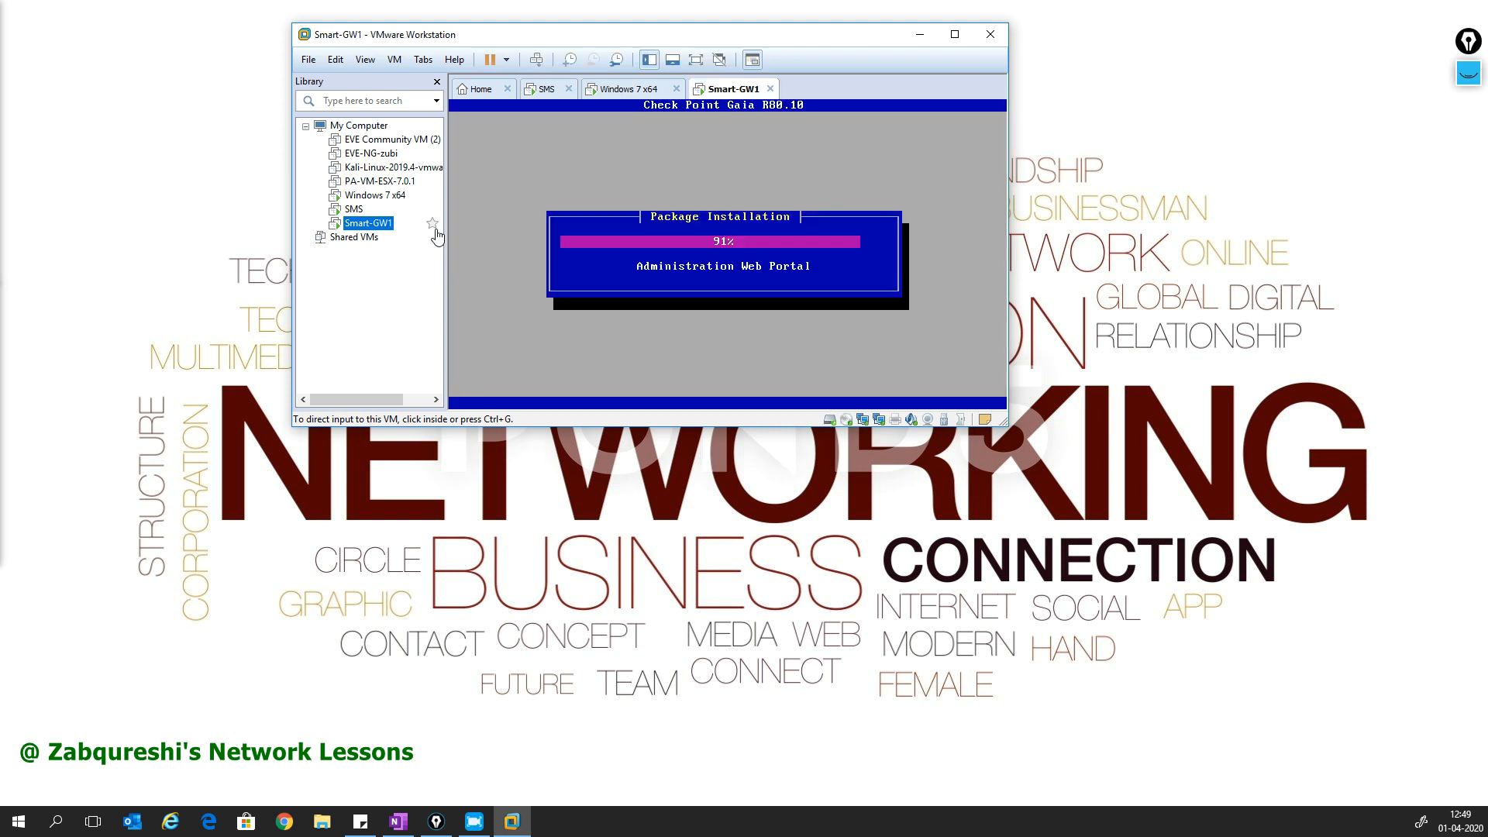
click(159, 347)
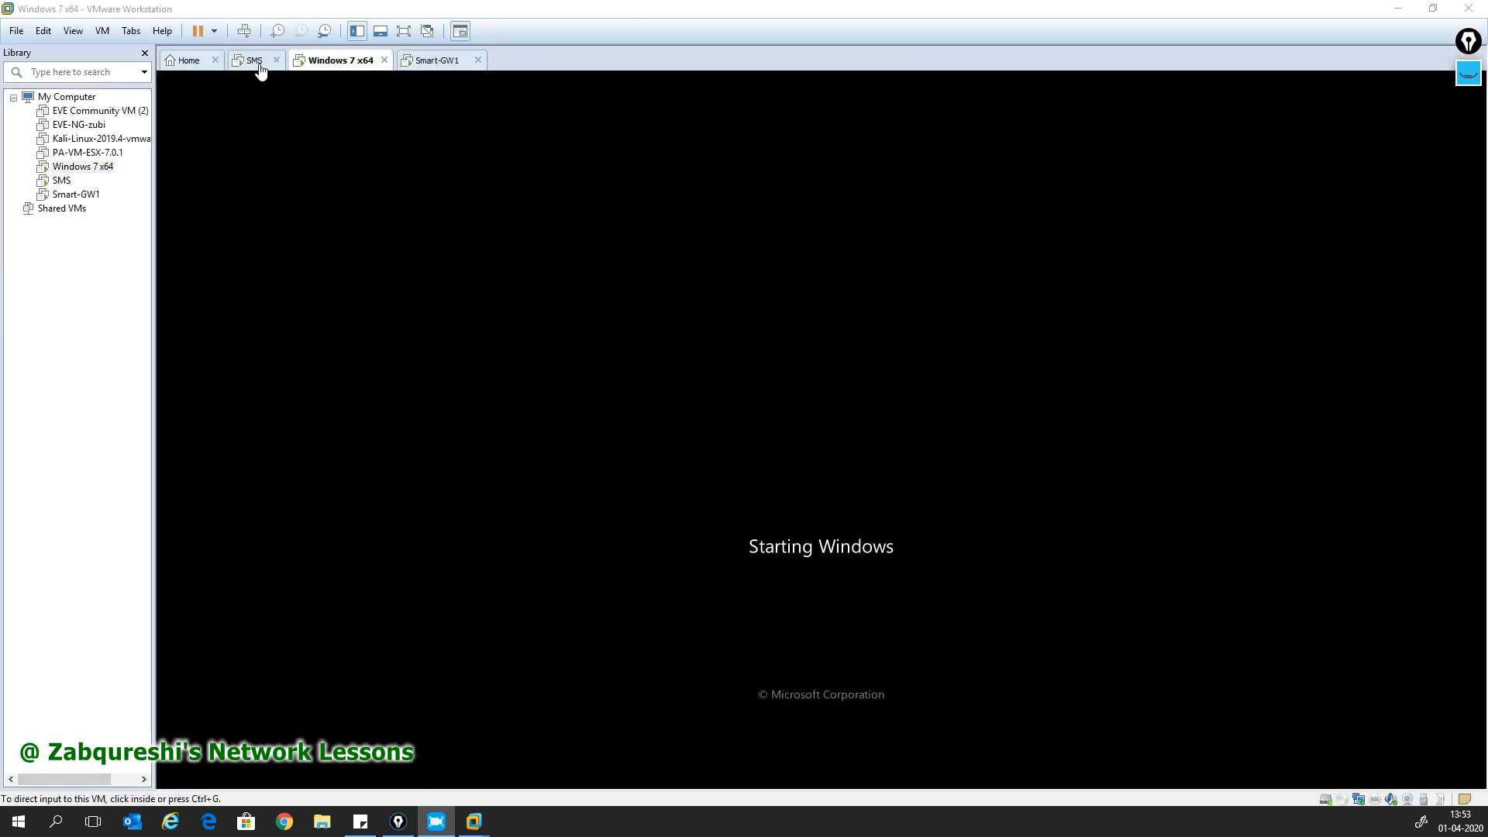
click(255, 62)
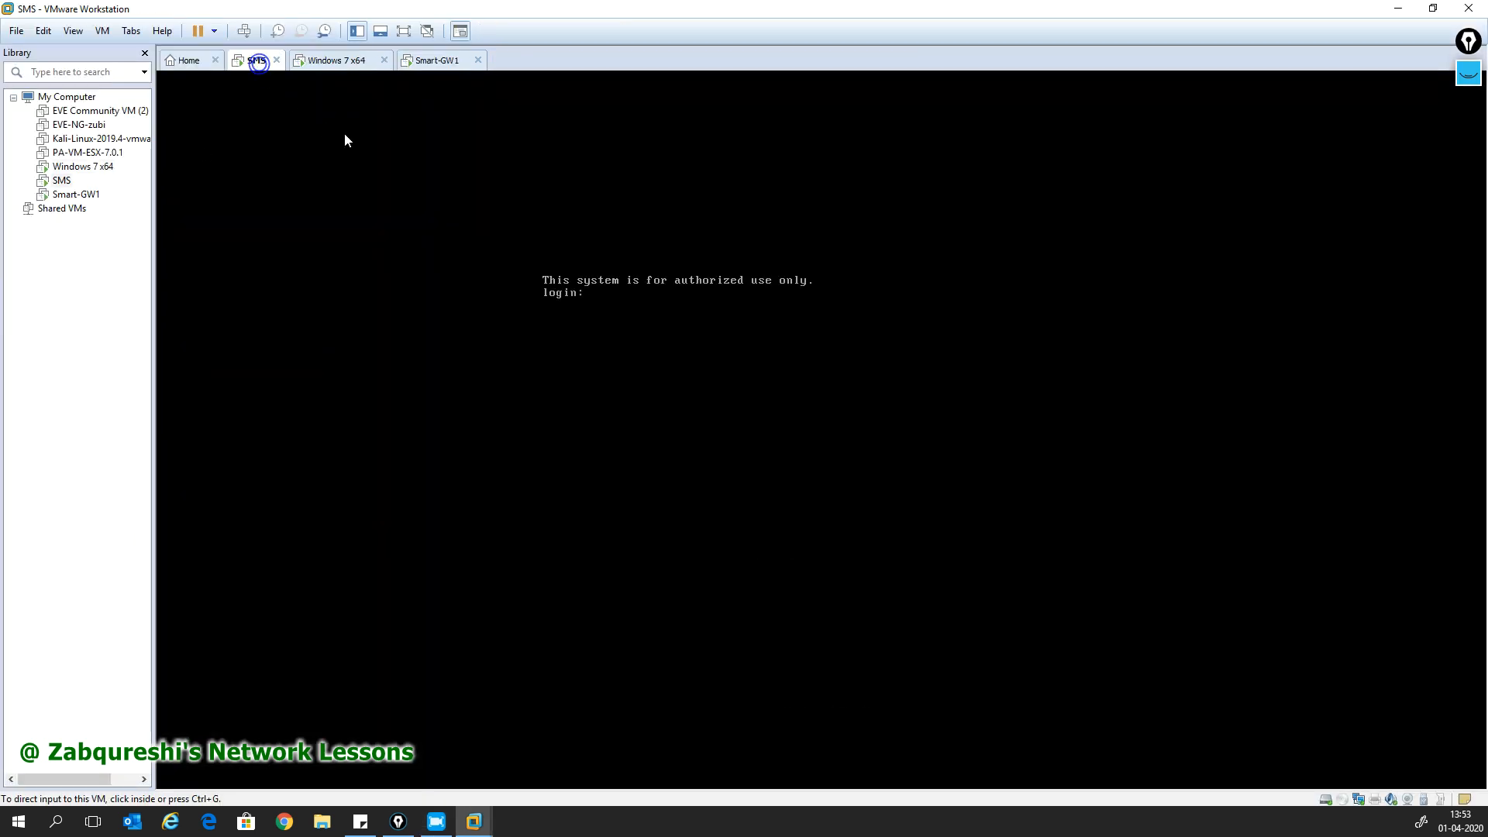
- Log in to the SMS Gaia console as admin with the administrator password
click(447, 68)
click(249, 65)
click(618, 395)
text(admin)
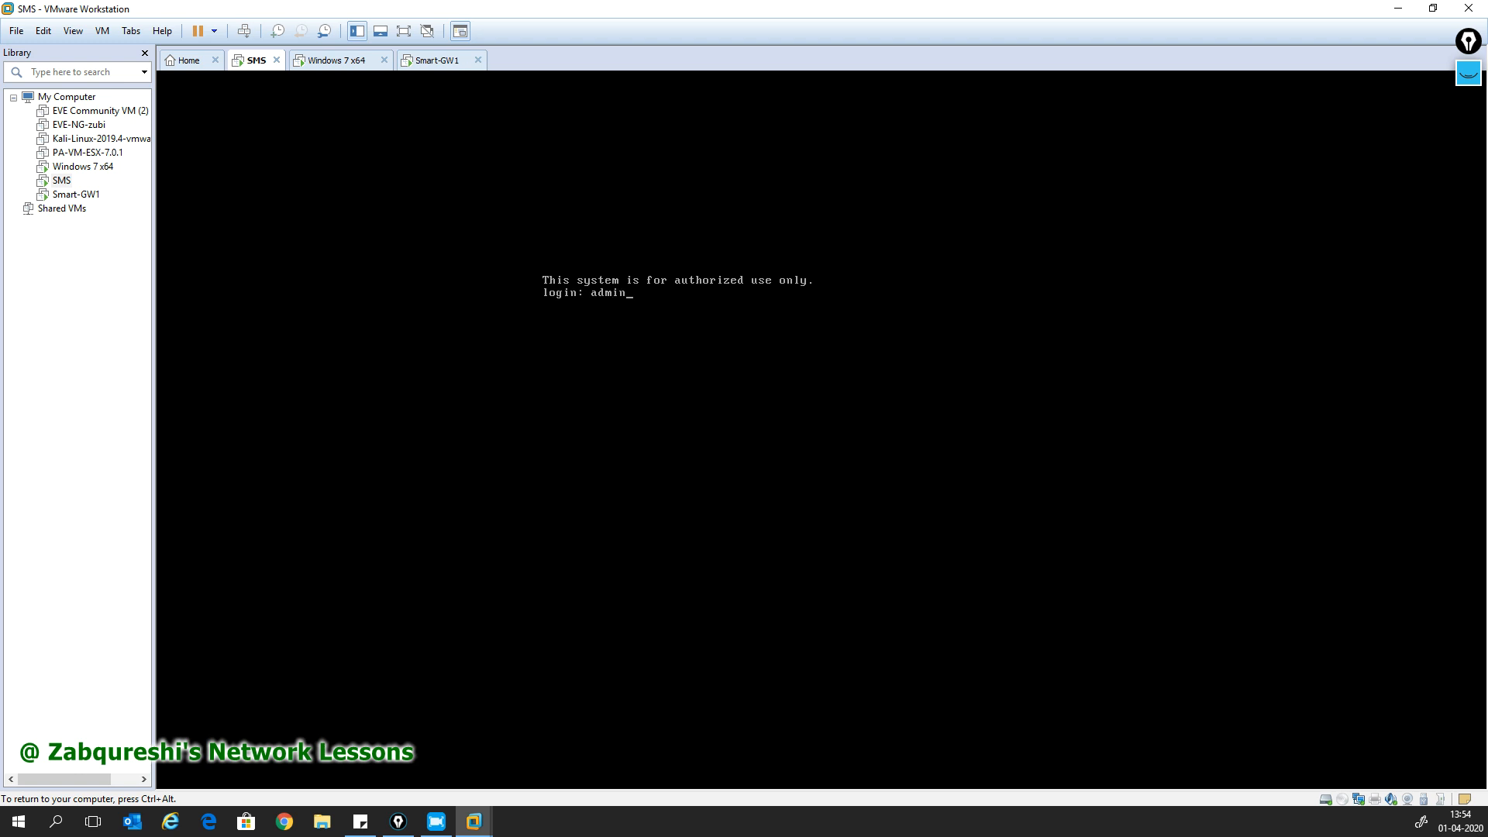
key(Return)
key(Return)
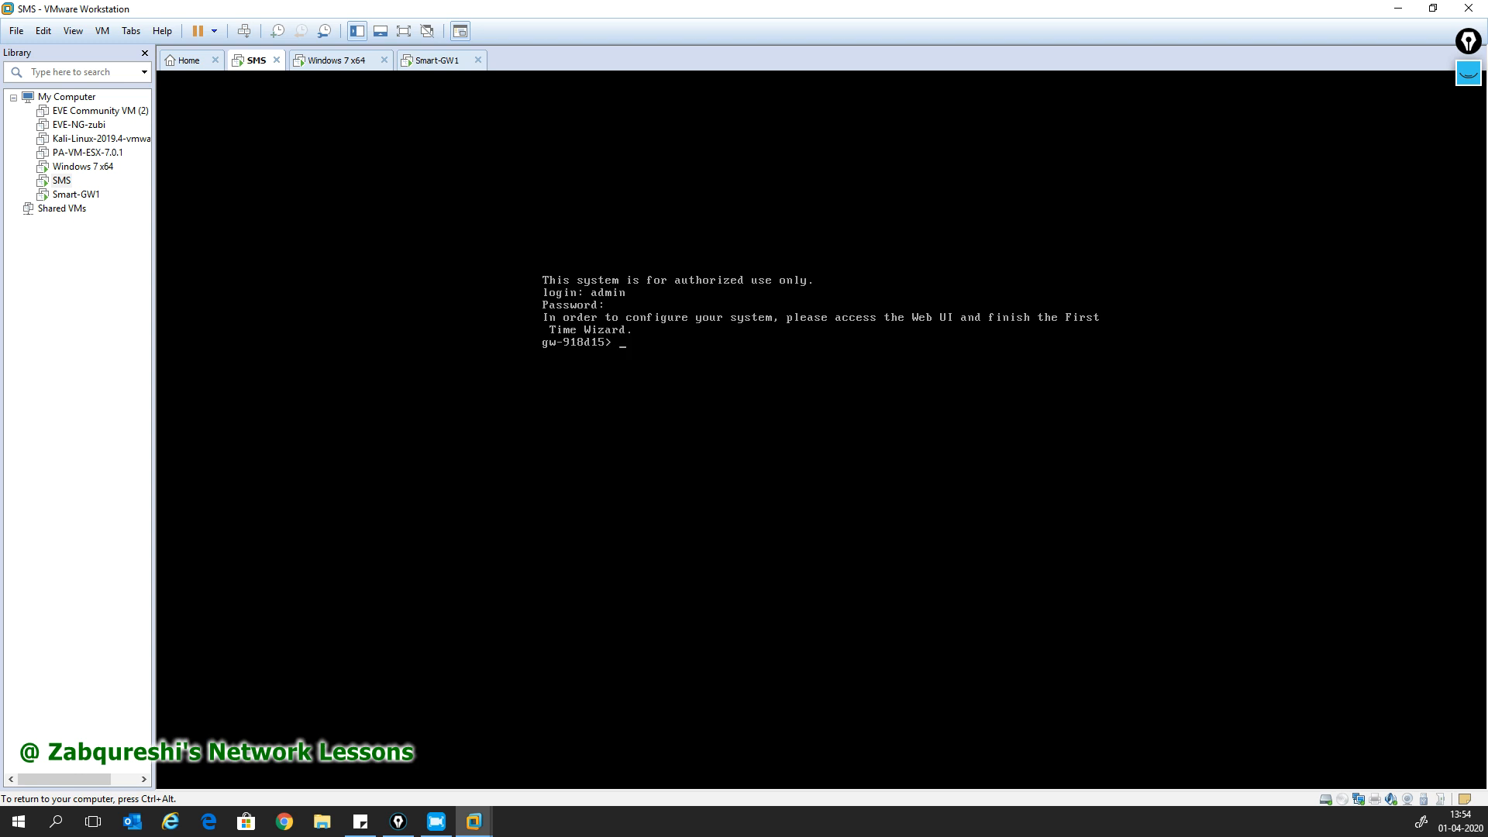
- Run 'show interfaces all' on SMS and page through it, confirming eth0 at 172.16.31.110/24
text(show interface al)
text(l)
key(Return)
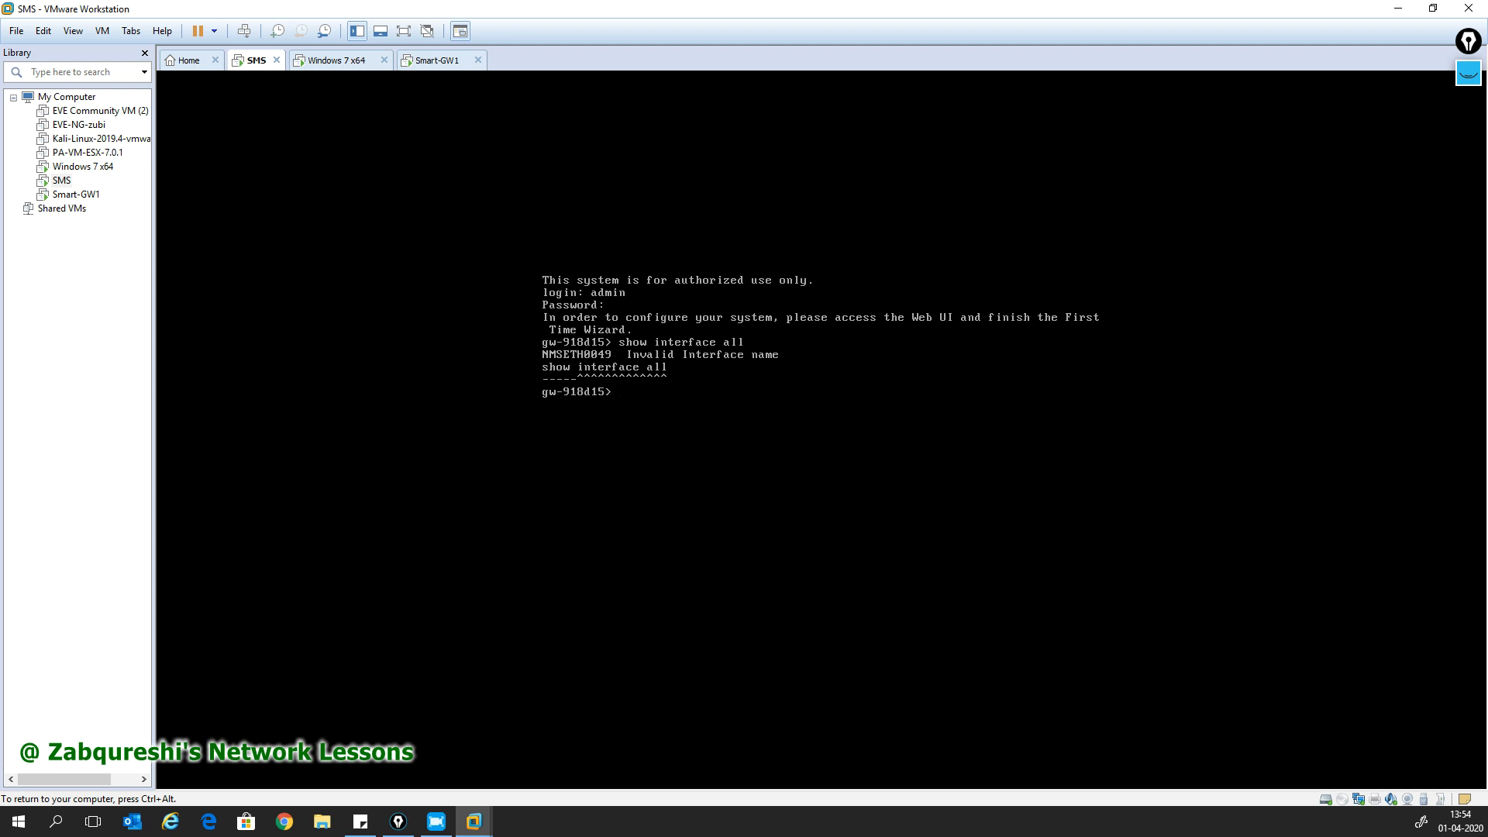
text(show inte)
key(Tab)
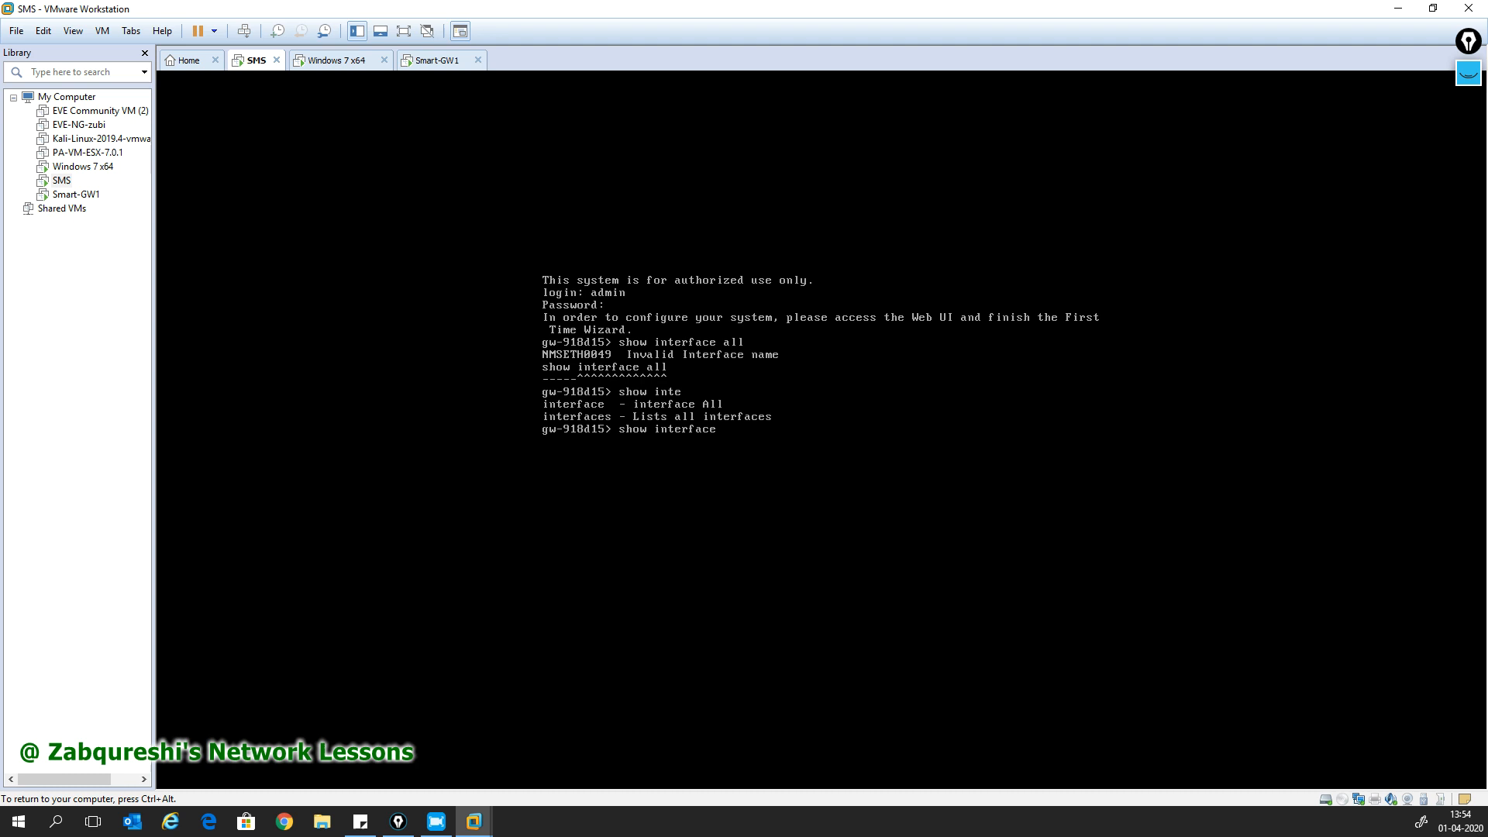
text(s all)
key(Return)
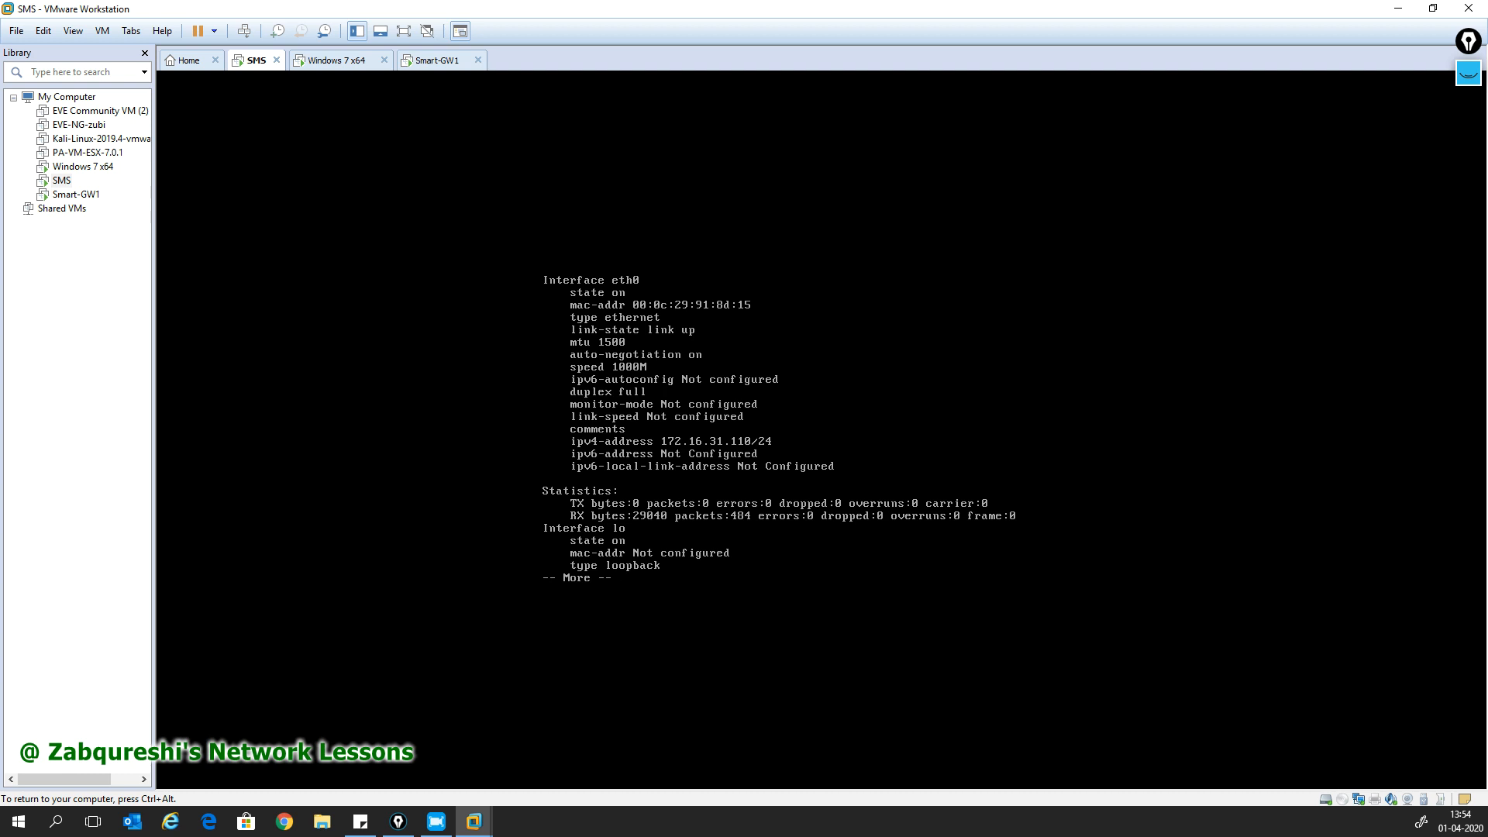
key(Return)
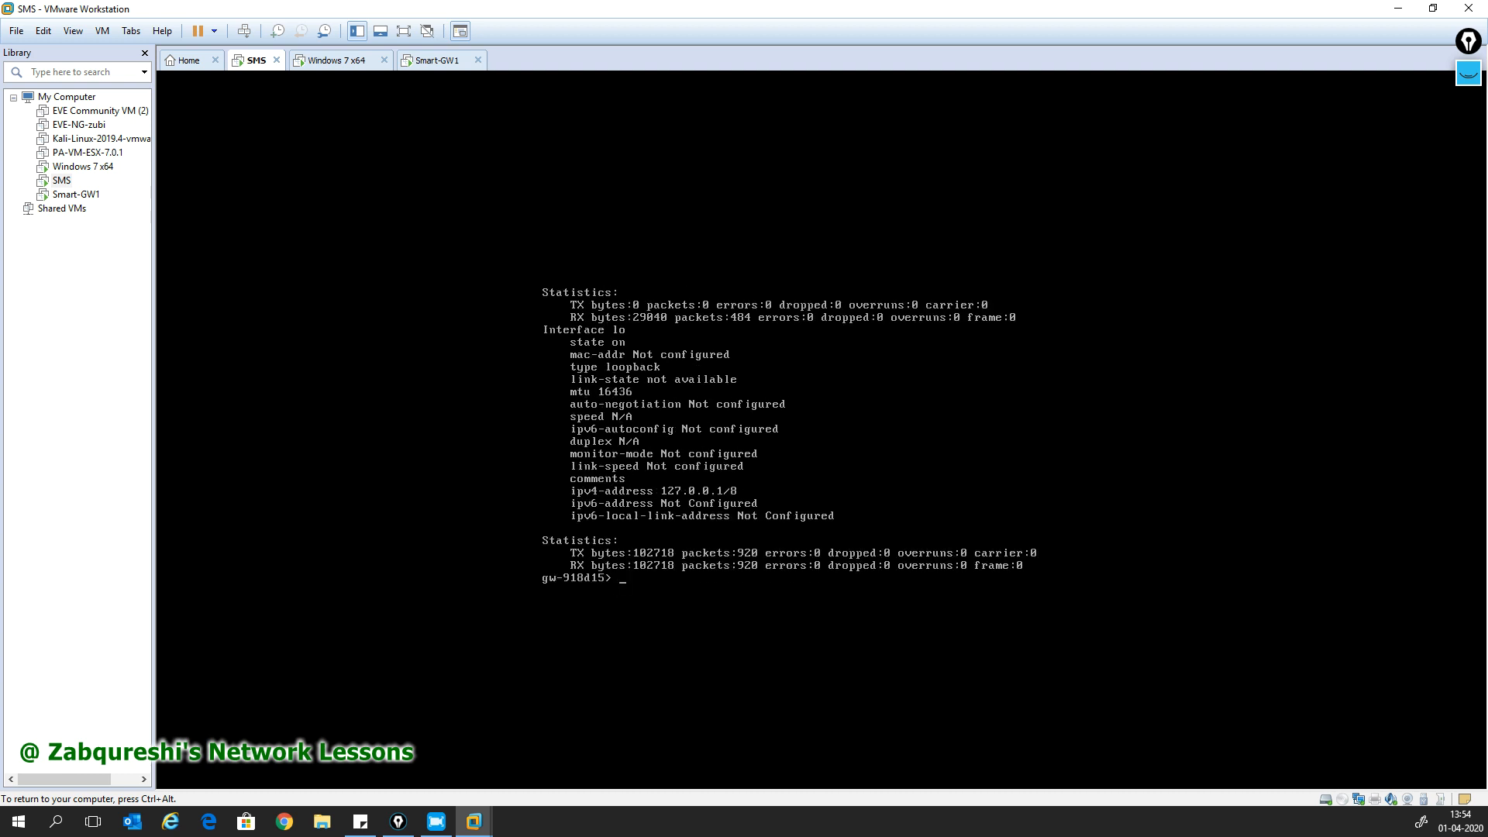
- Set the SMS hostname to MGR with set hostname and save the configuration
text(set host)
key(Tab)
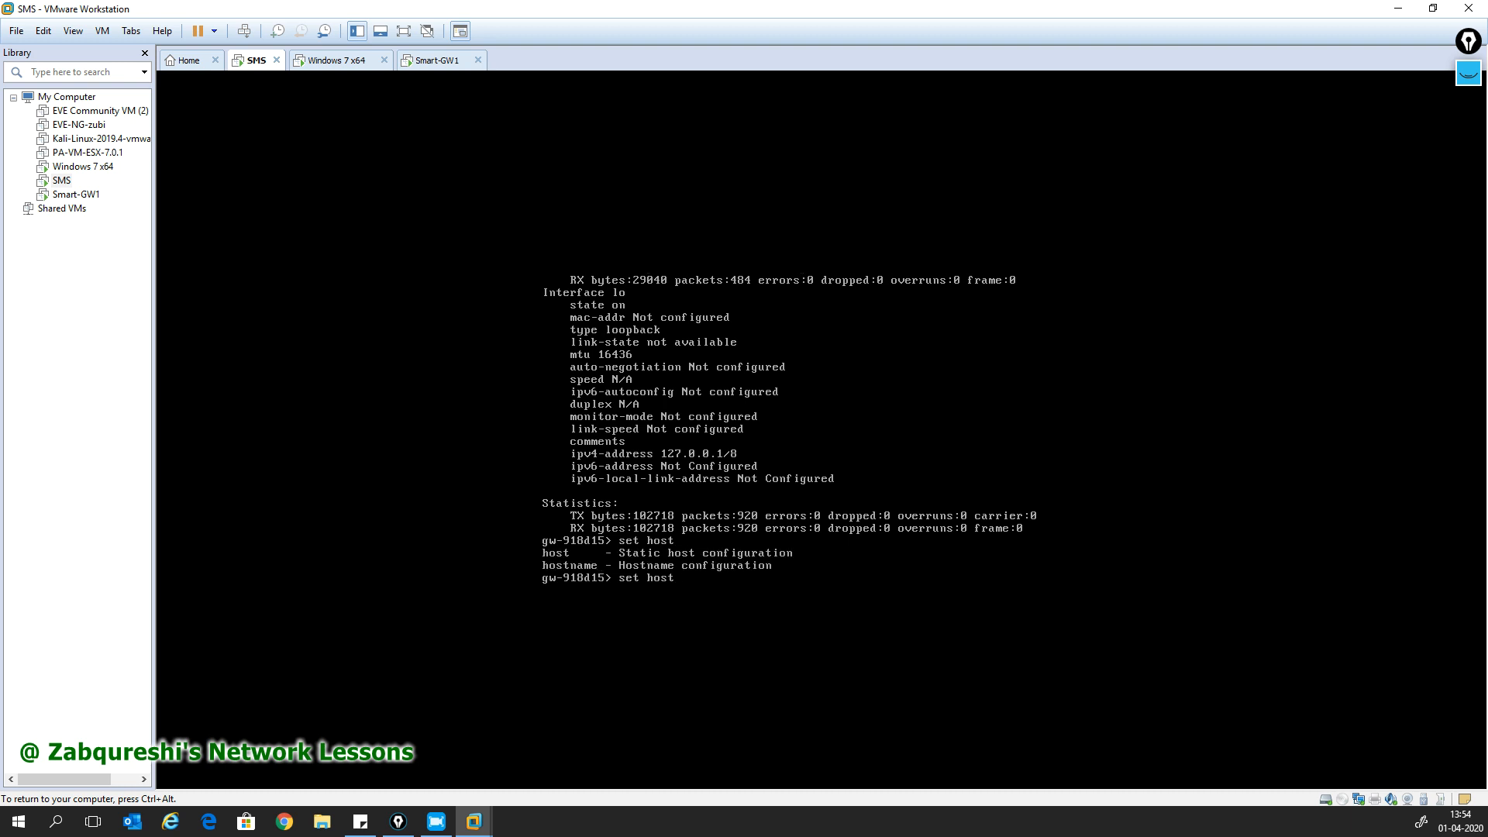
text(n)
key(Tab)
text(M)
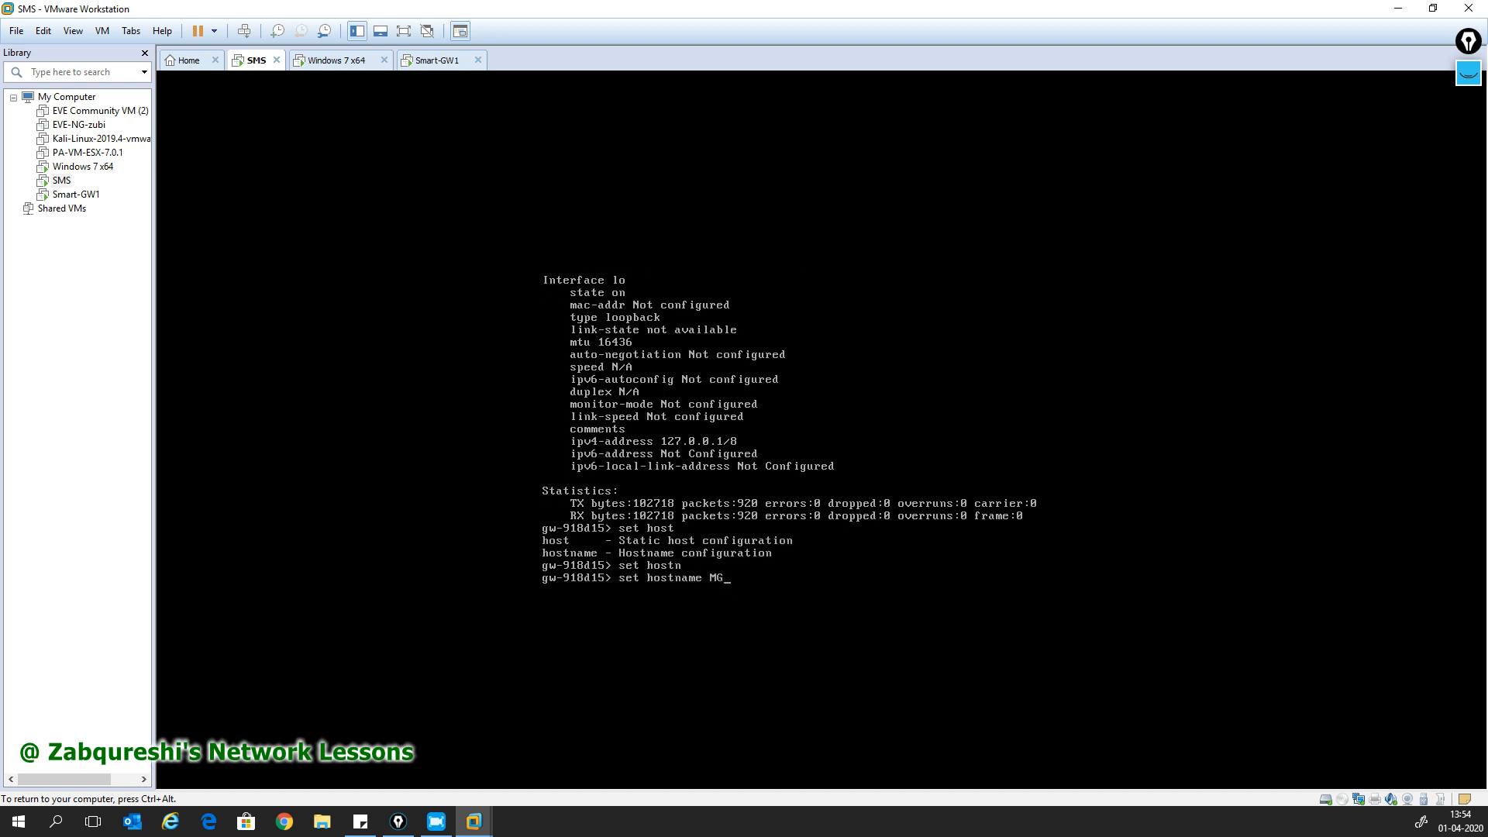
text(GR)
key(Return)
text(save config)
key(Return)
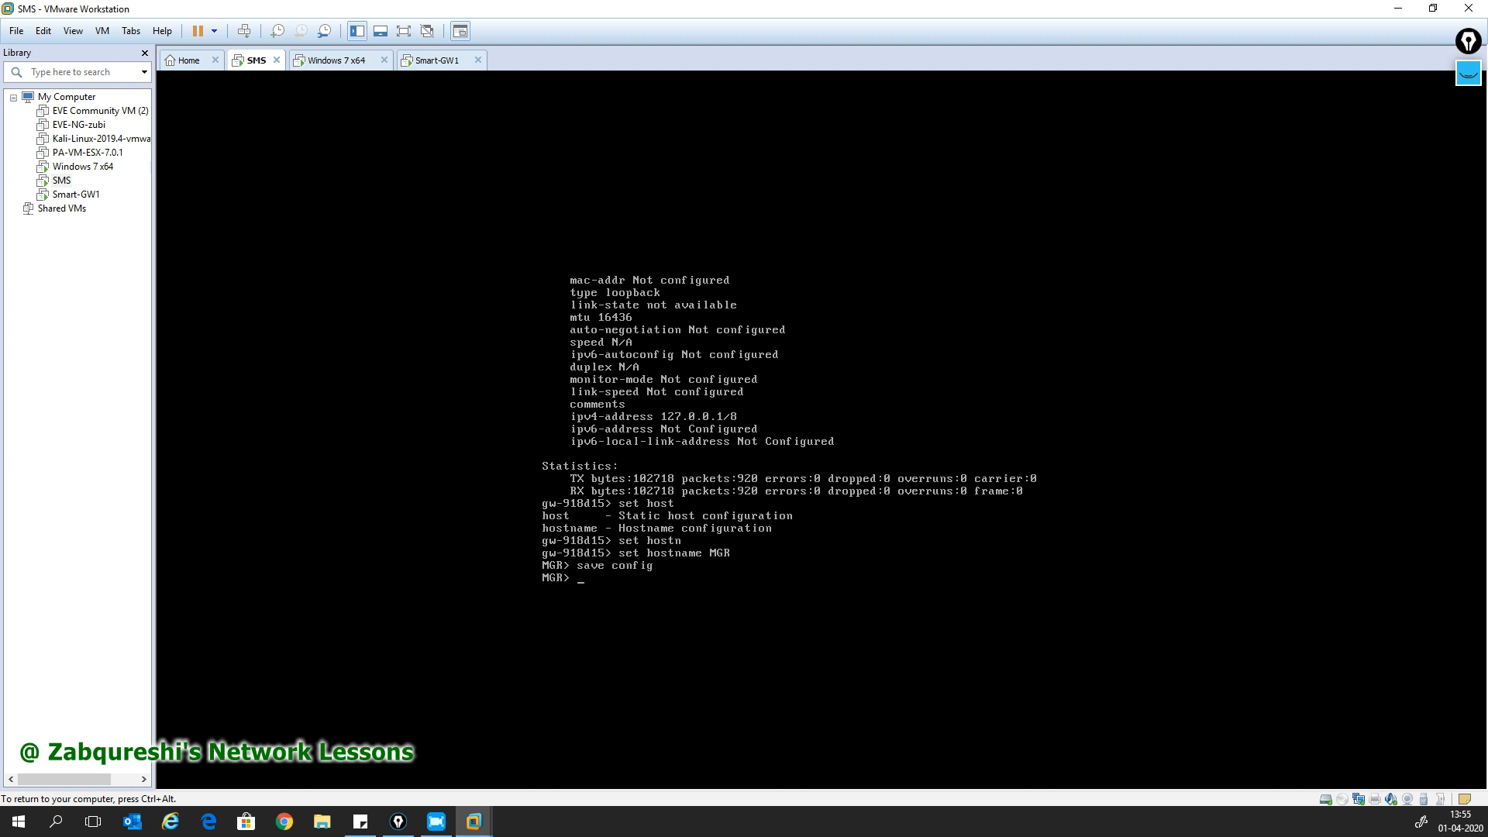
text(save configu)
key(Tab)
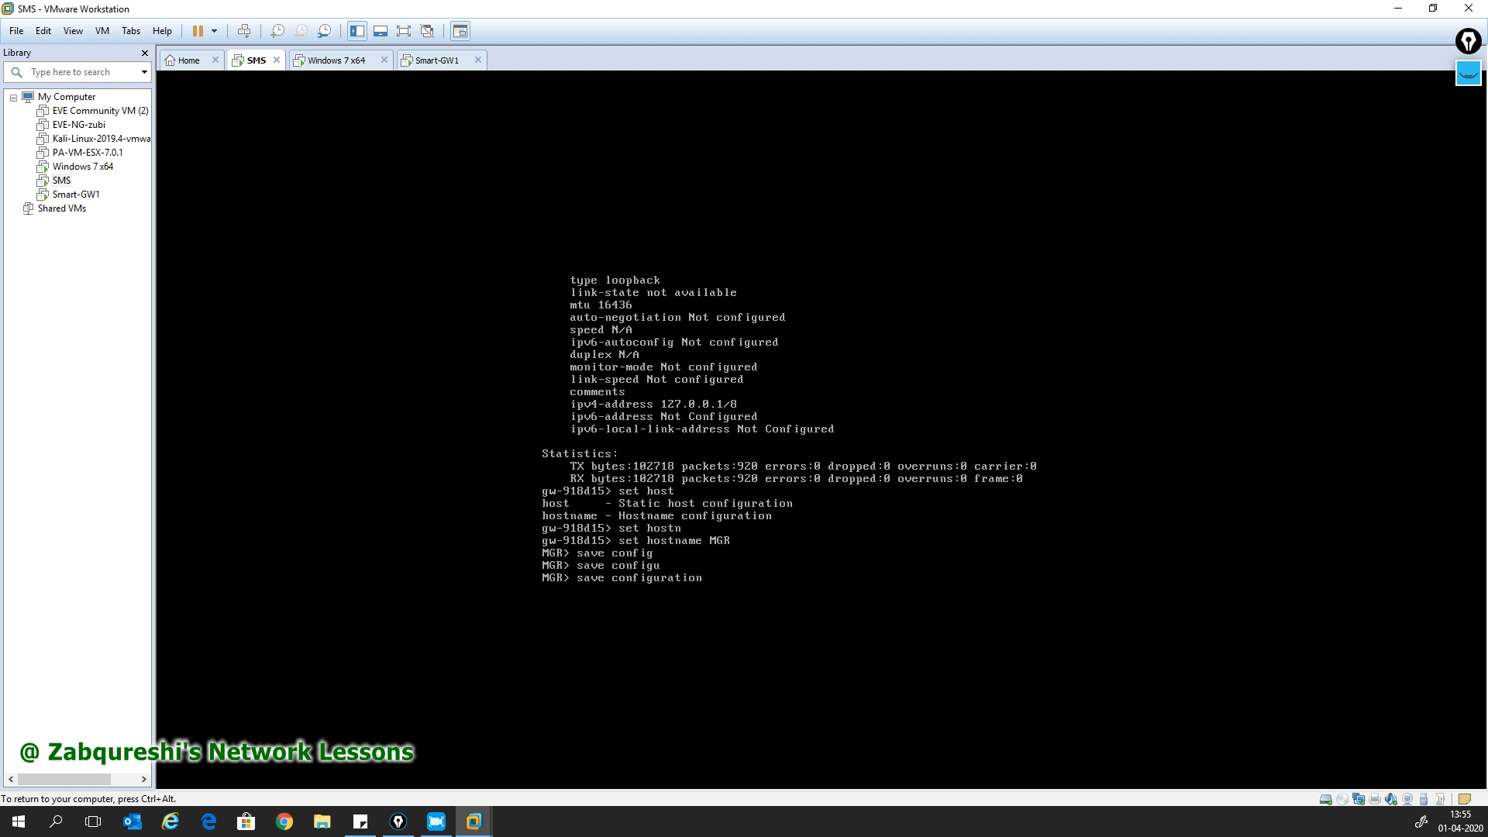
key(BackSpace)
key(BackSpace)
key(BackSpace)
key(BackSpace)
key(BackSpace)
key(BackSpace)
key(BackSpace)
key(BackSpace)
key(BackSpace)
key(BackSpace)
key(BackSpace)
key(BackSpace)
key(BackSpace)
key(BackSpace)
key(BackSpace)
key(BackSpace)
key(BackSpace)
key(BackSpace)
- Move to the Smart-GW1 console and enter admin as the login username
key(ctrl+alt)
click(438, 60)
click(564, 322)
text(admin)
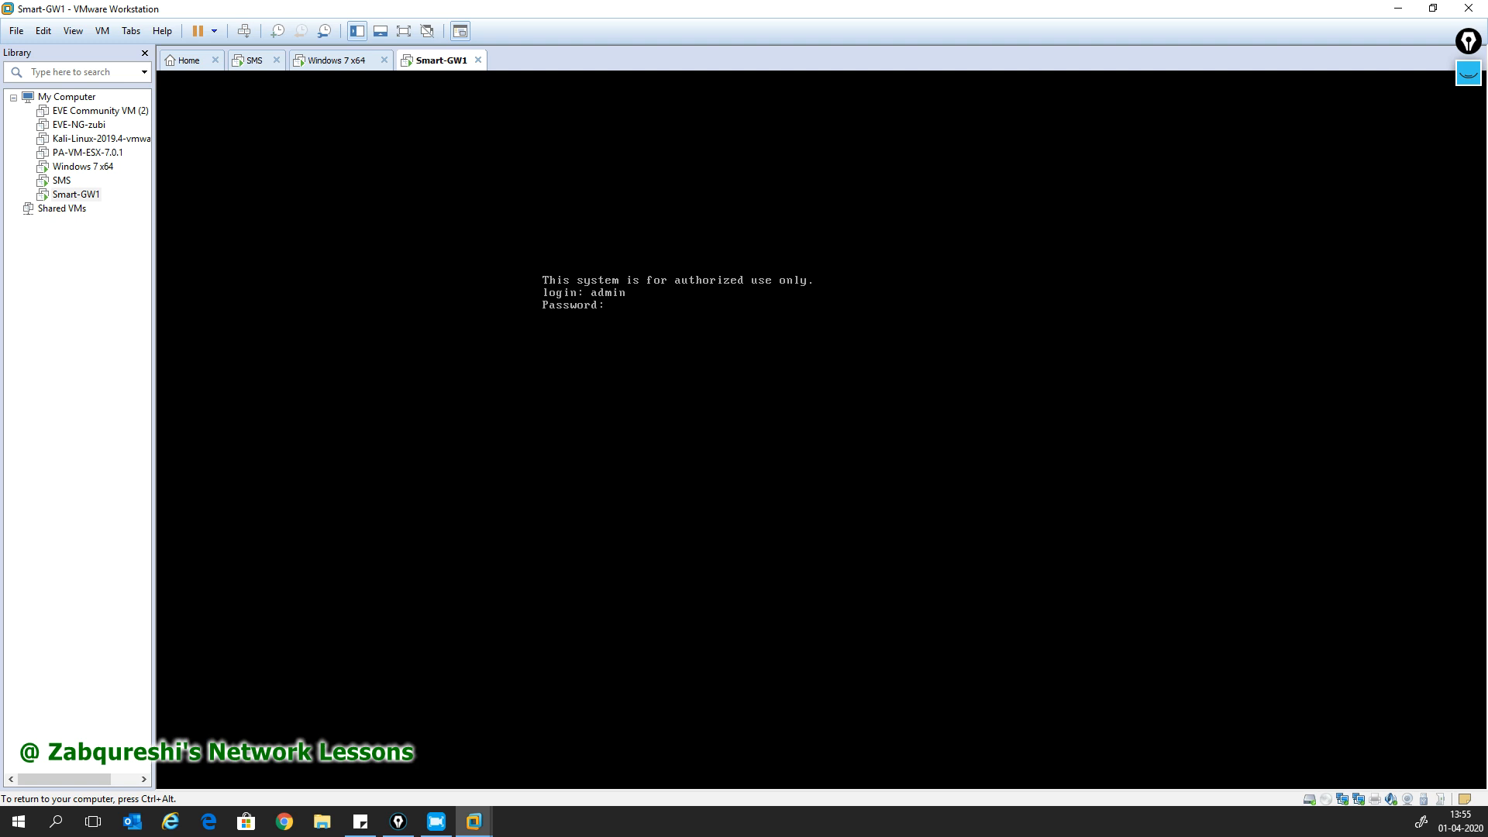
- Finish logging in on Smart-GW1 and set its hostname to GW1
key(Return)
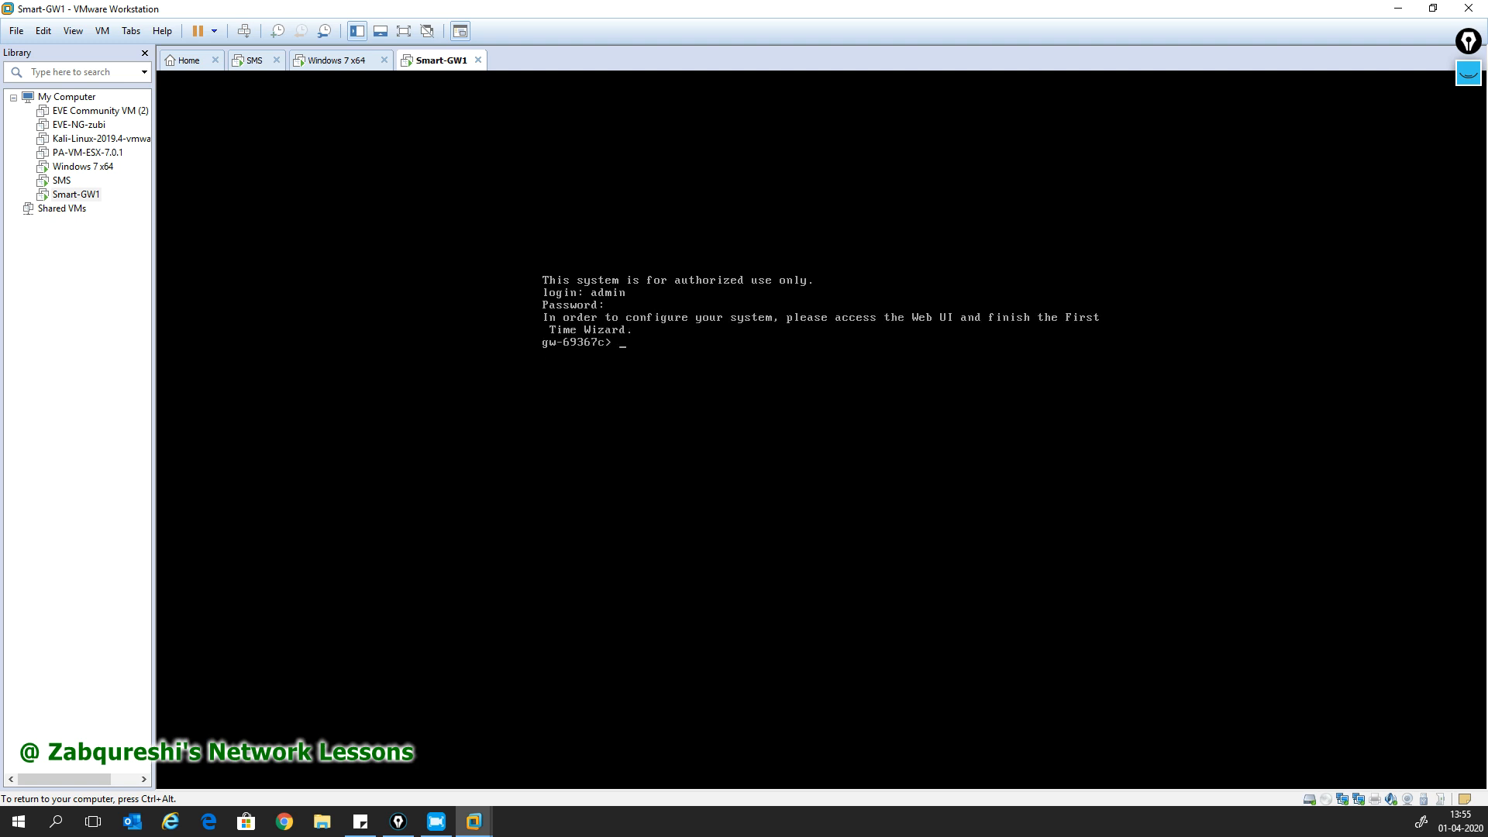
text(set host)
key(Tab)
text(n)
key(Tab)
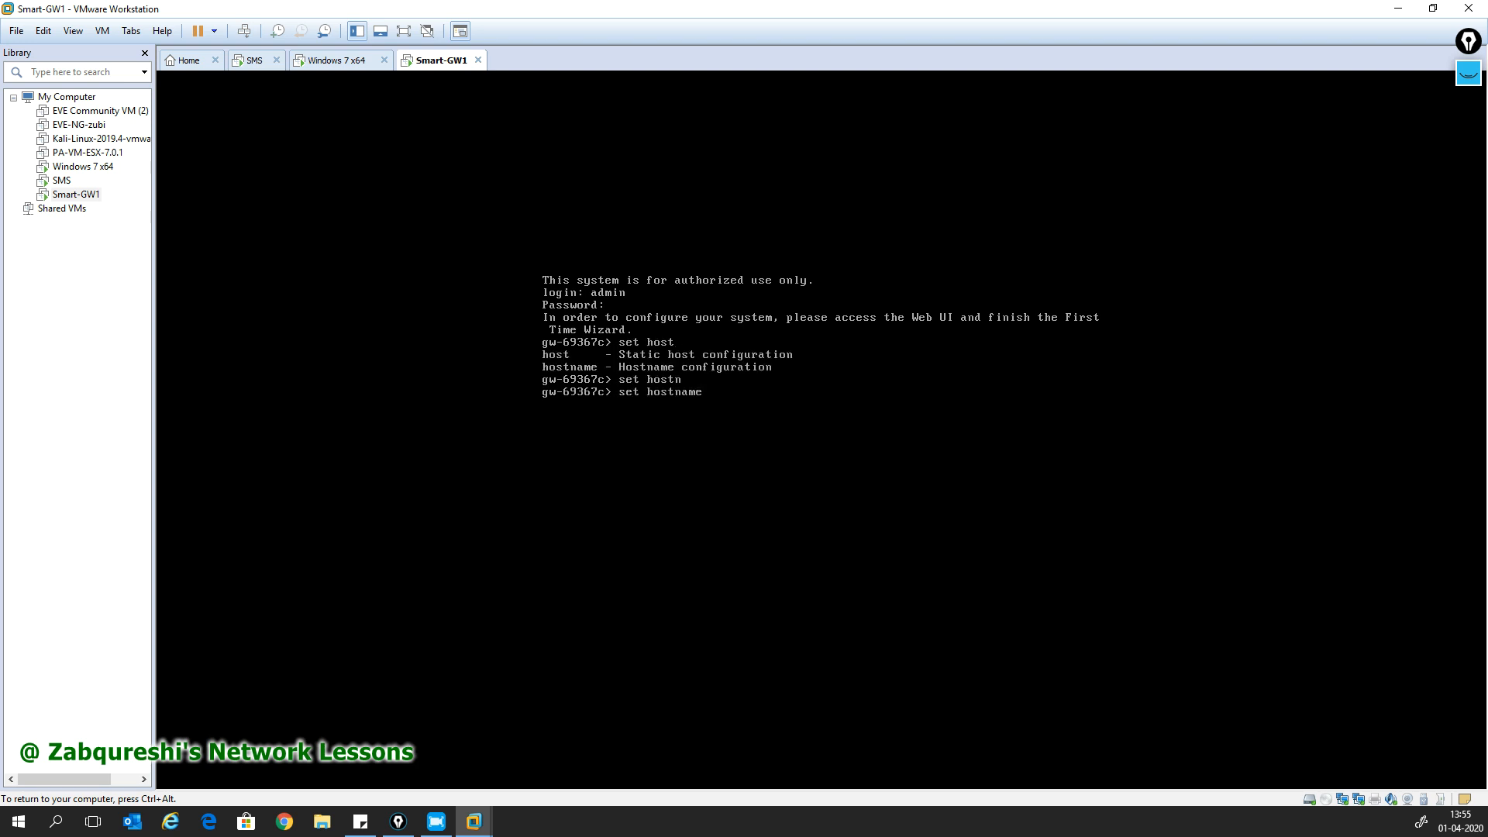
text(GW)
key(Return)
- Run show interfaces all and page through the gateway's interface details
text(show interfac)
key(Tab)
text(s)
key(Tab)
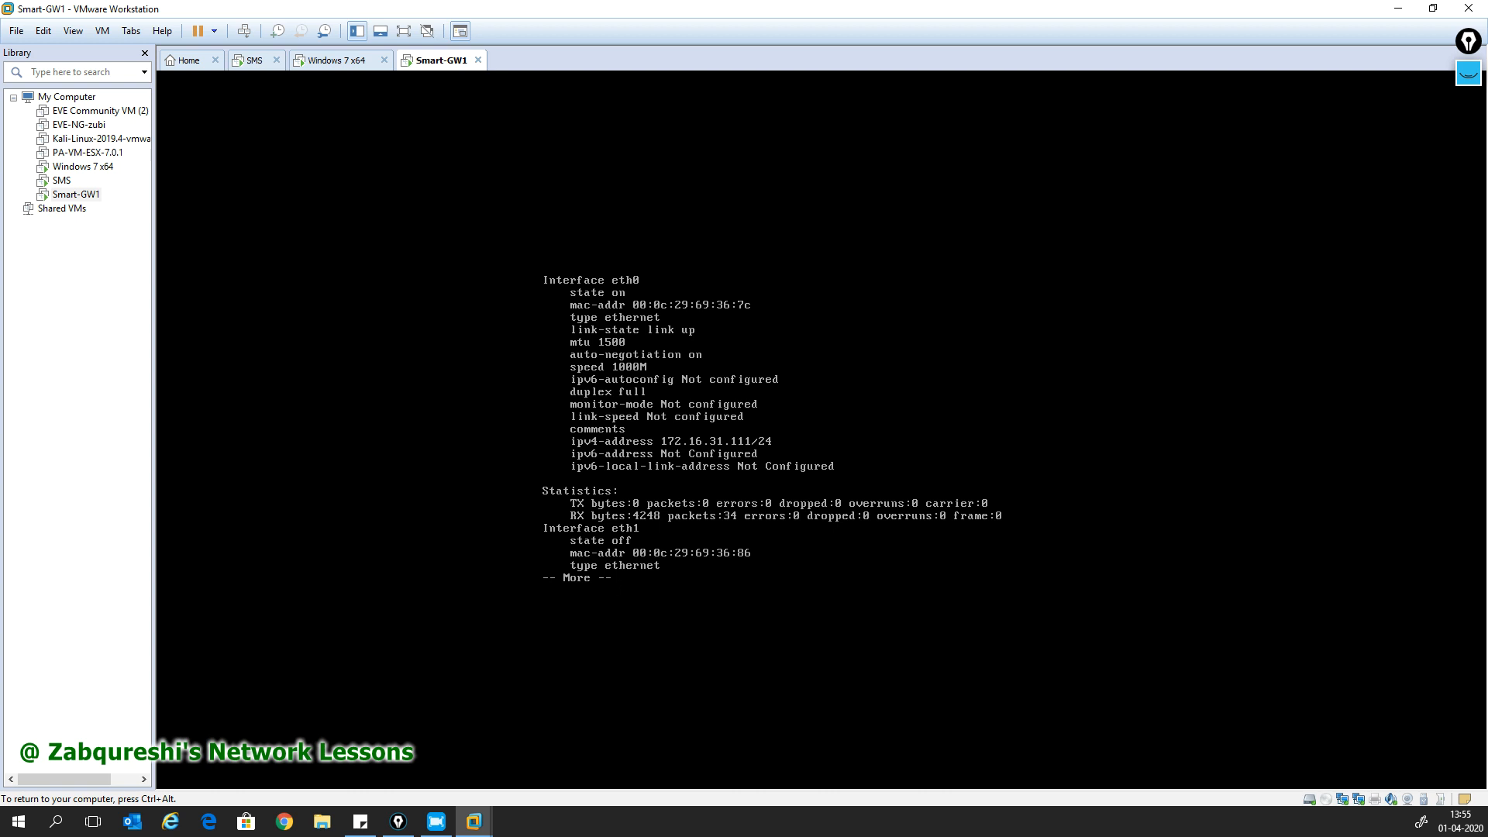
key(space)
key(space)
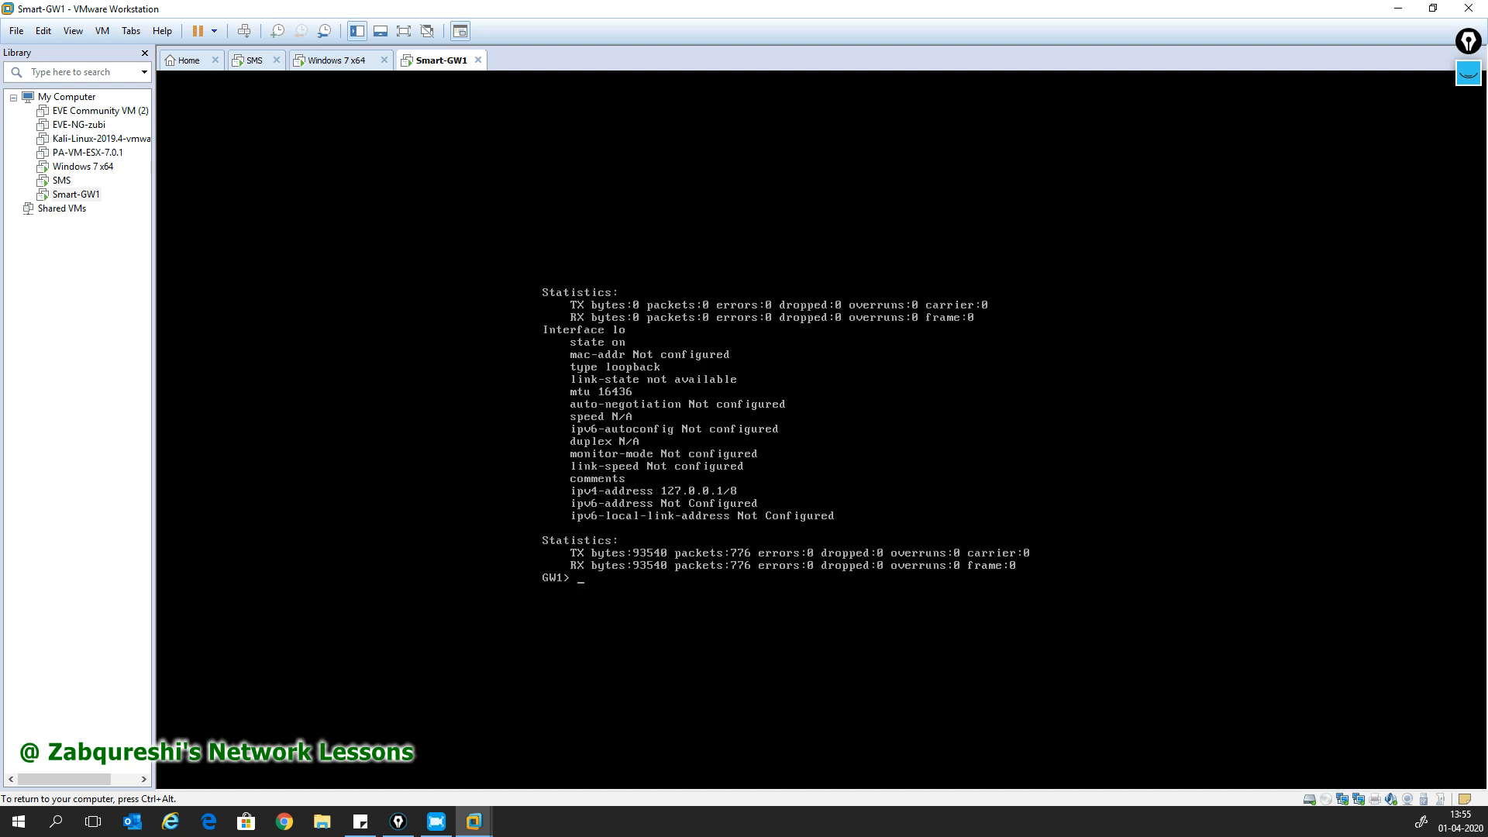
- Save the GW1 configuration and ping the SMS at 172.16.31.110
text(save config)
key(Return)
text(pi)
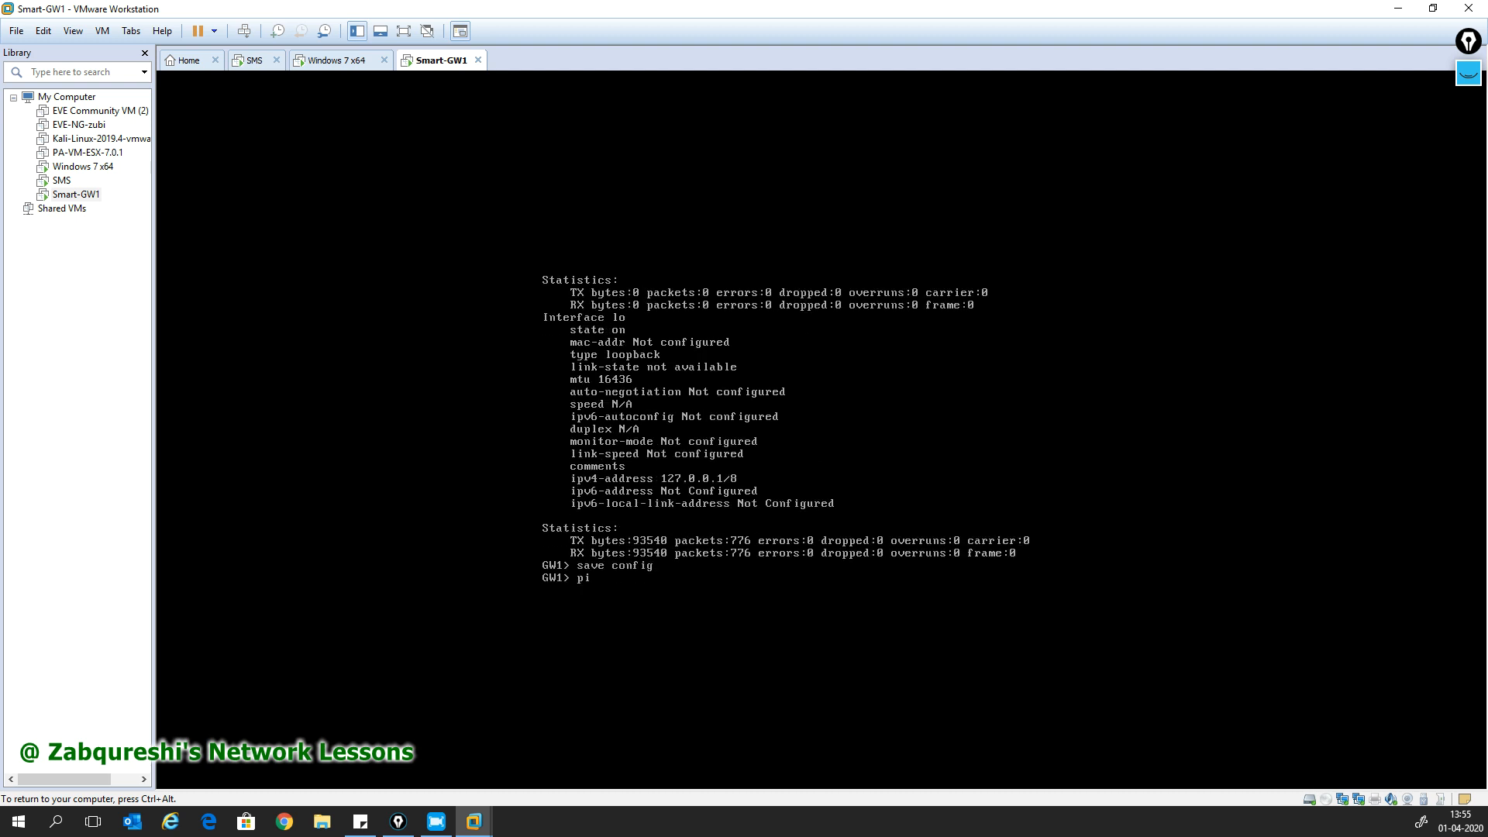
text(ng 172.16.31.110)
key(Return)
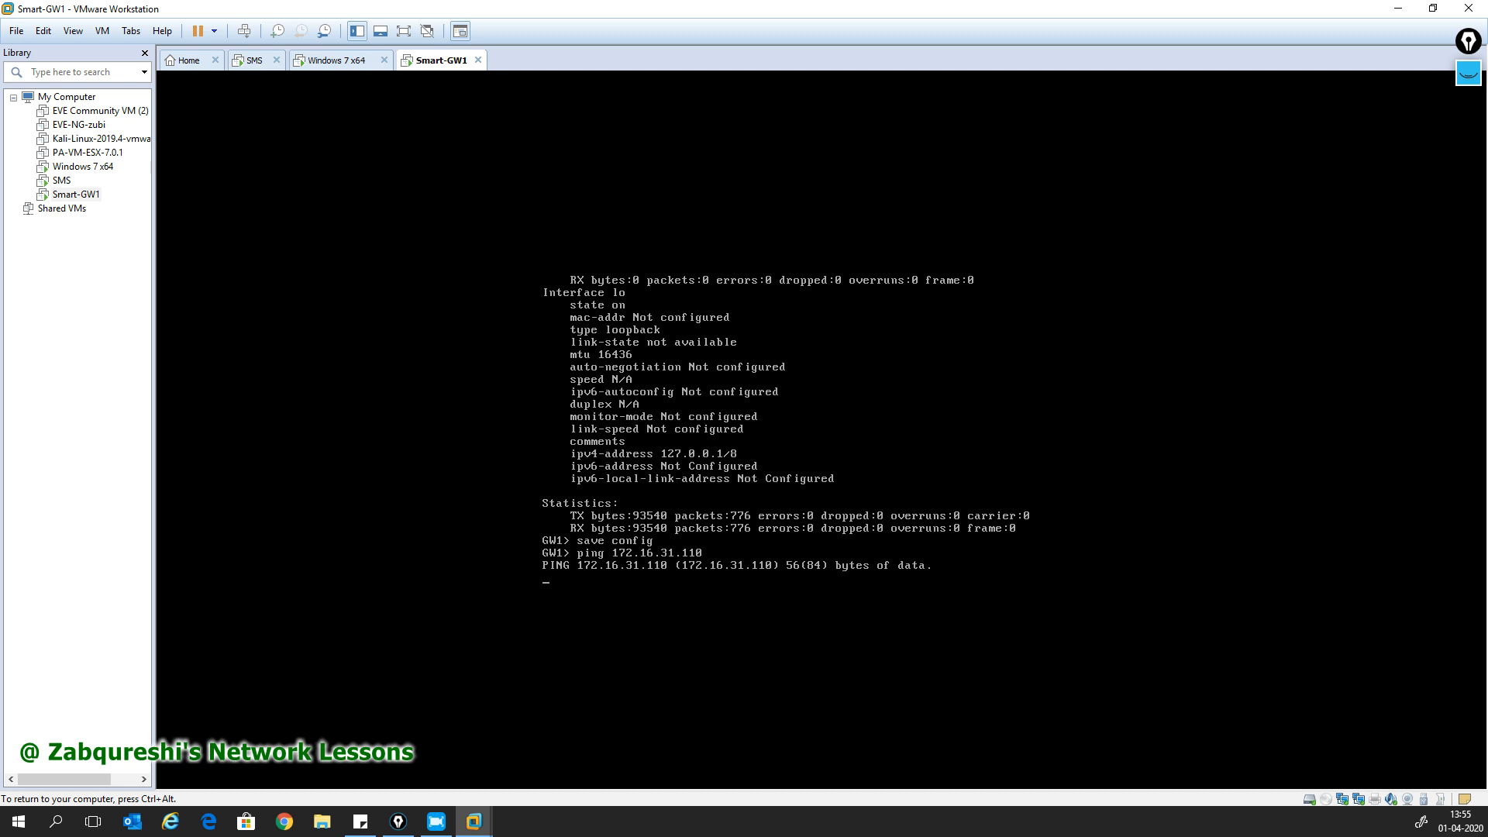
key(ctrl+alt)
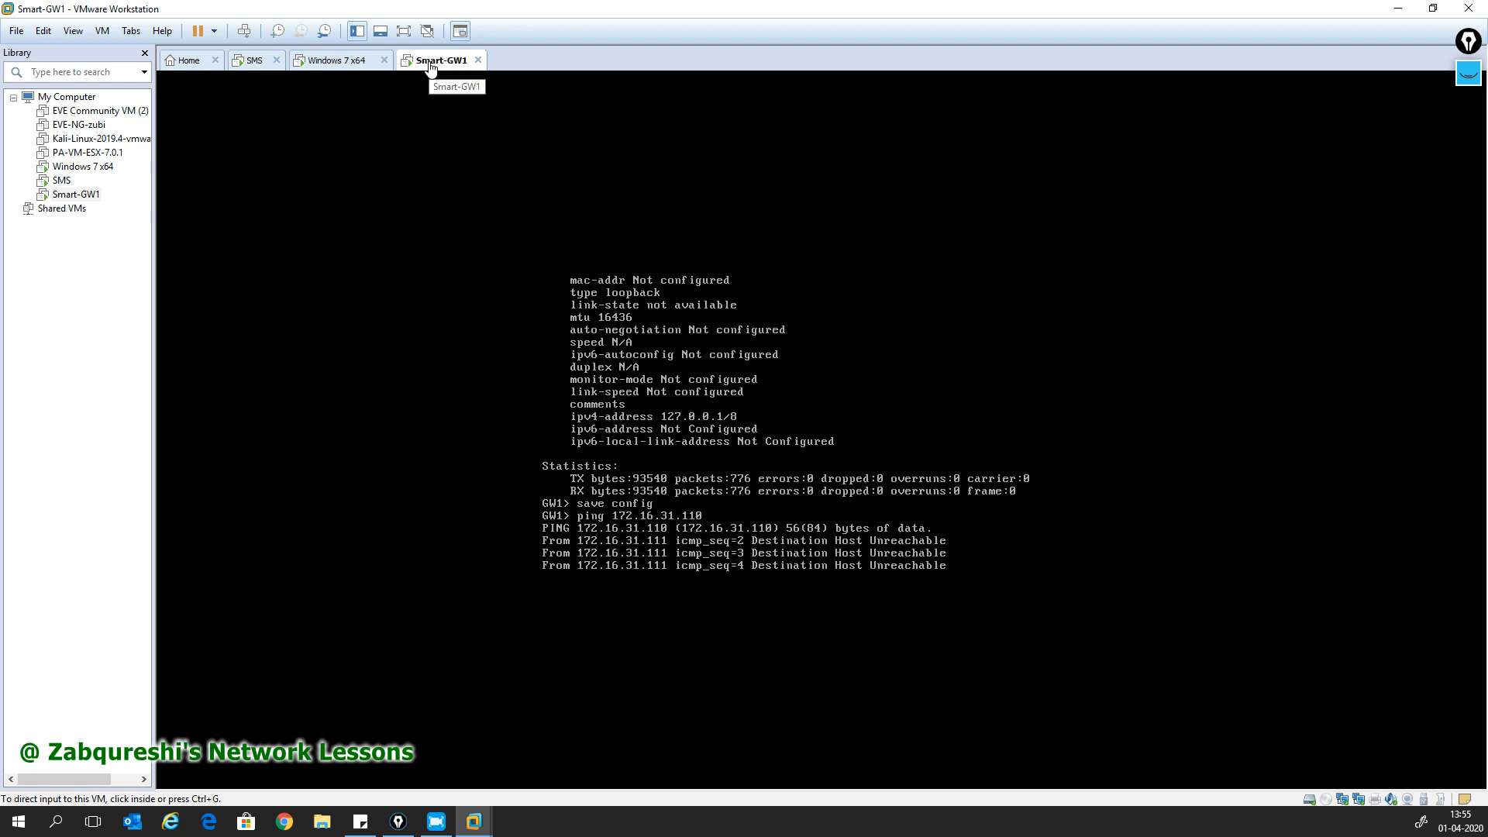
- Review the Smart-GW1 VM's network adapter settings without changing them
right_click(420, 63)
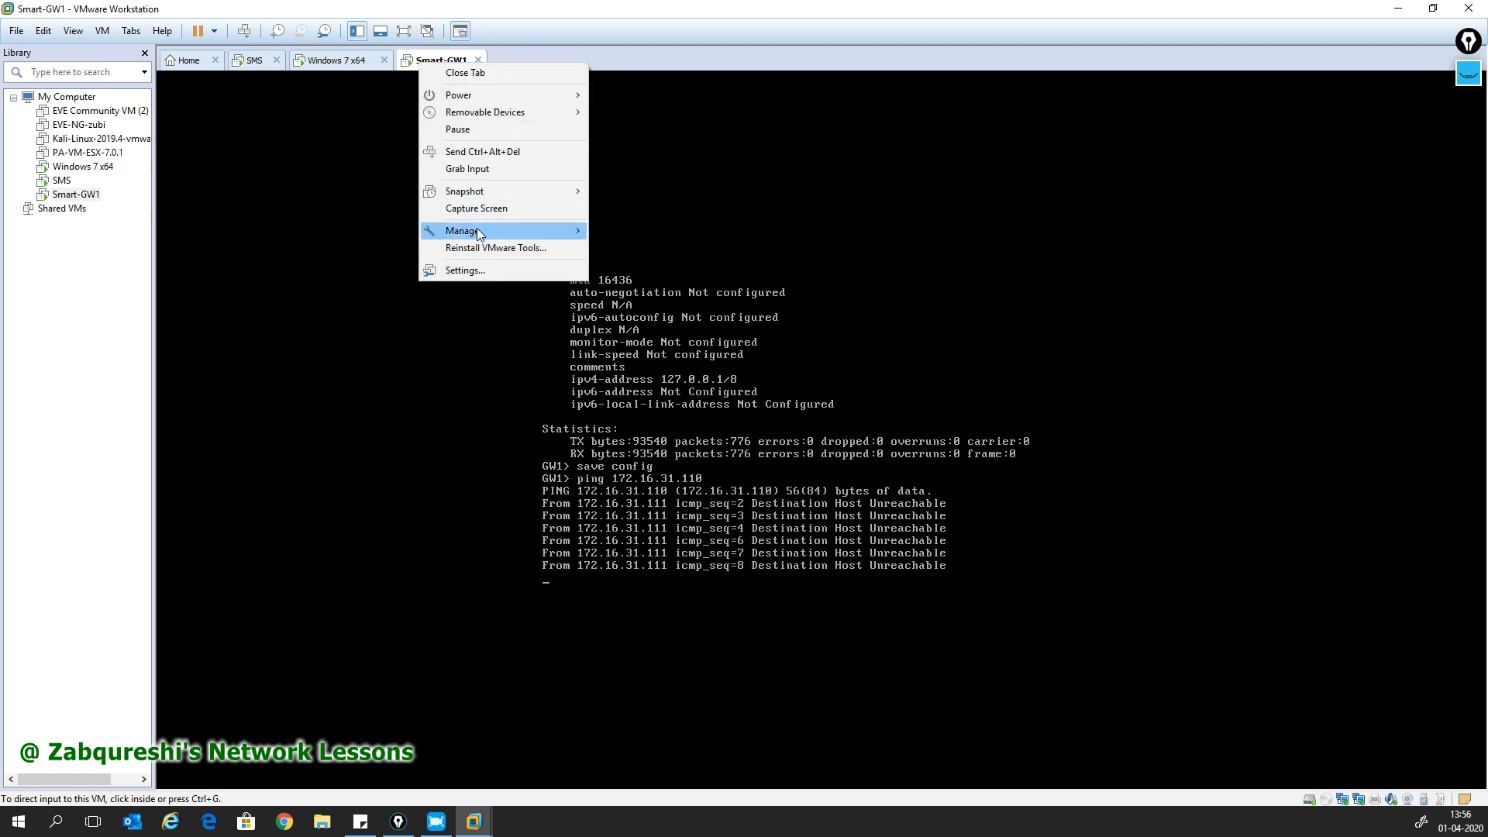
click(475, 271)
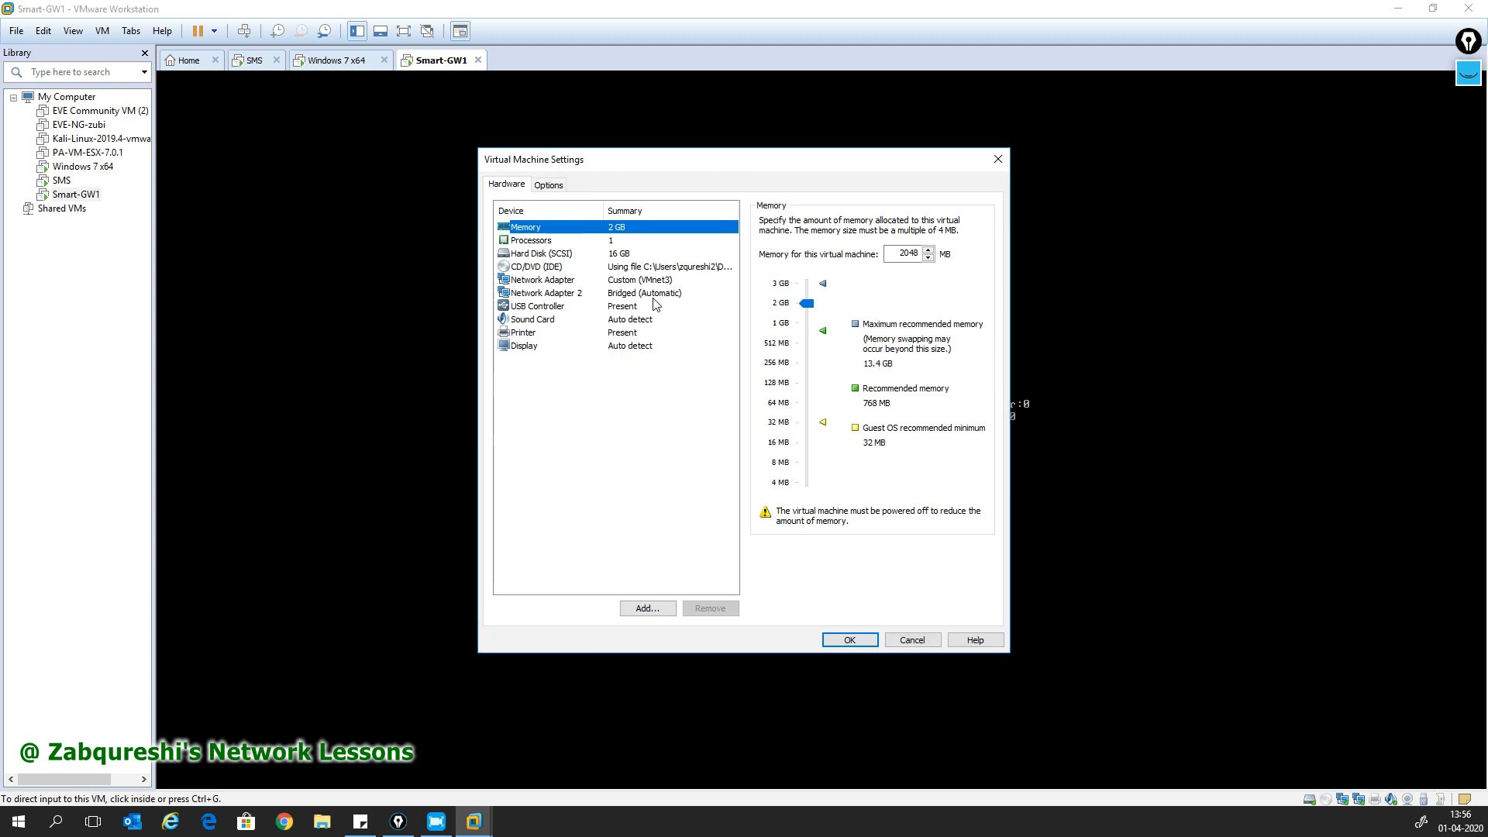
click(649, 280)
click(855, 641)
- Change the SMS VM's network adapter from NAT to Custom VMnet3 (Host-only), then return to Smart-GW1
click(255, 60)
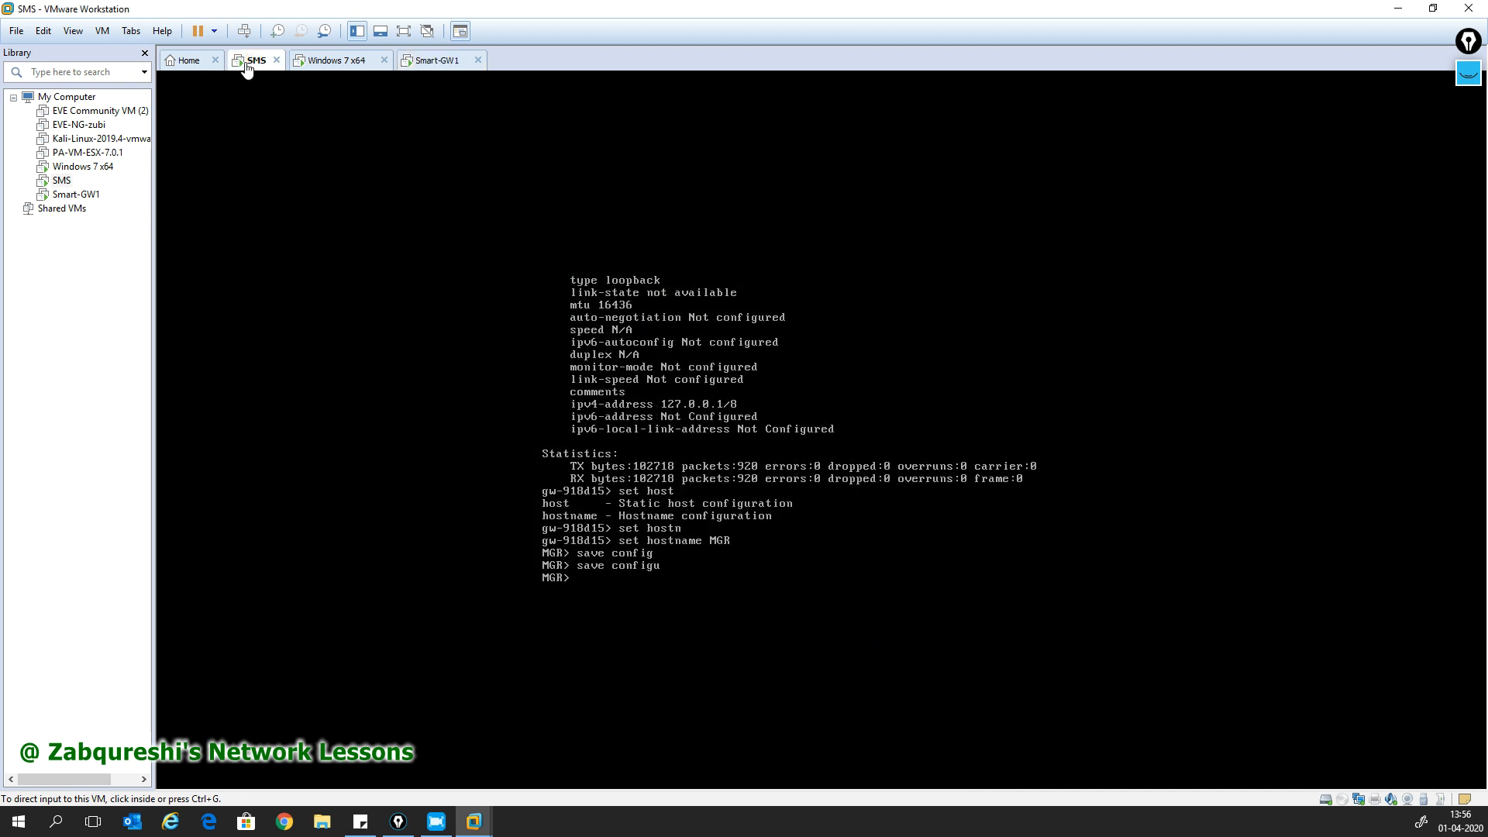
right_click(251, 60)
click(316, 261)
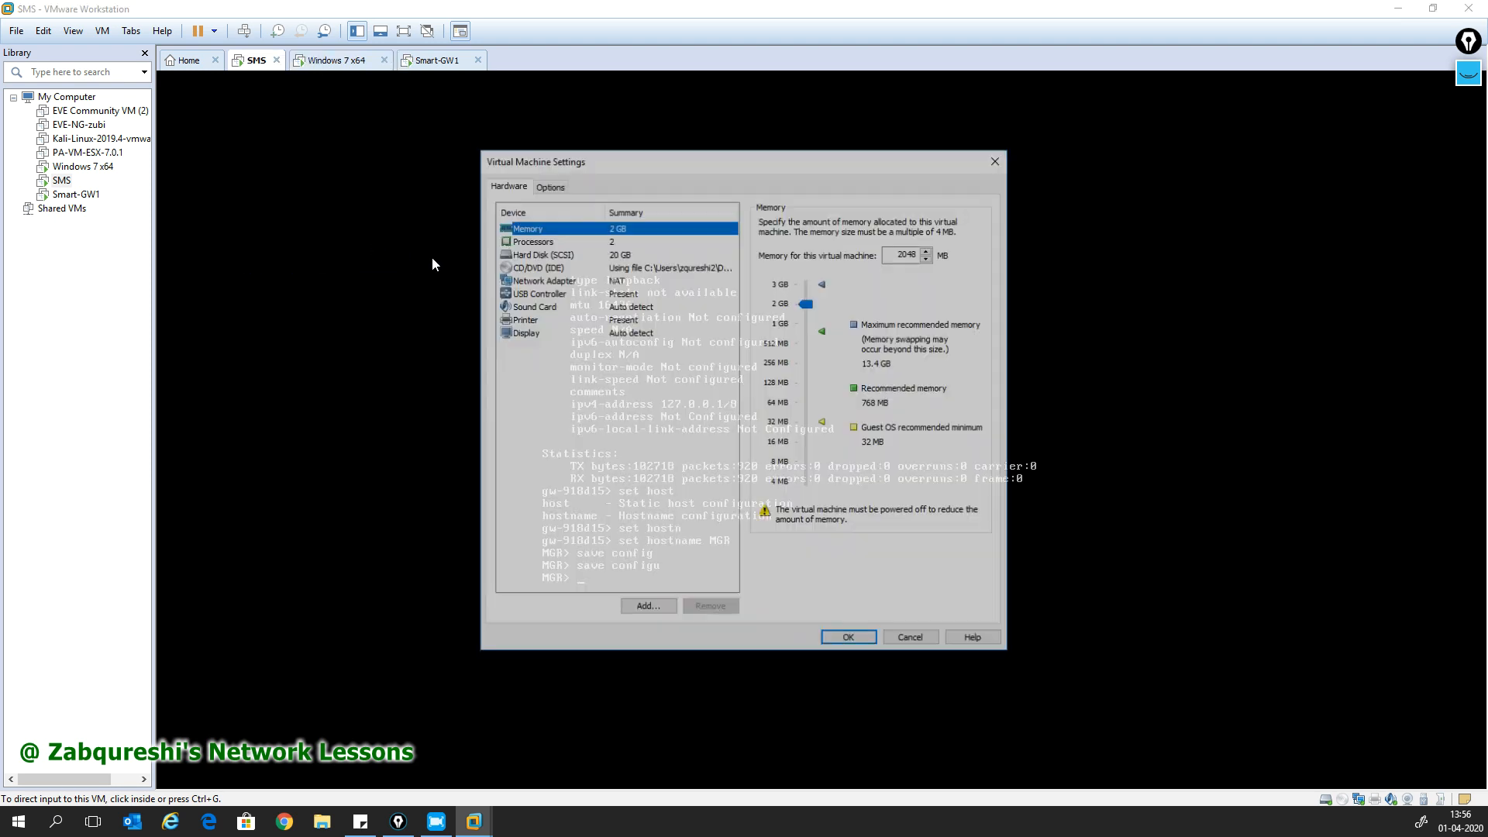
click(610, 282)
click(765, 348)
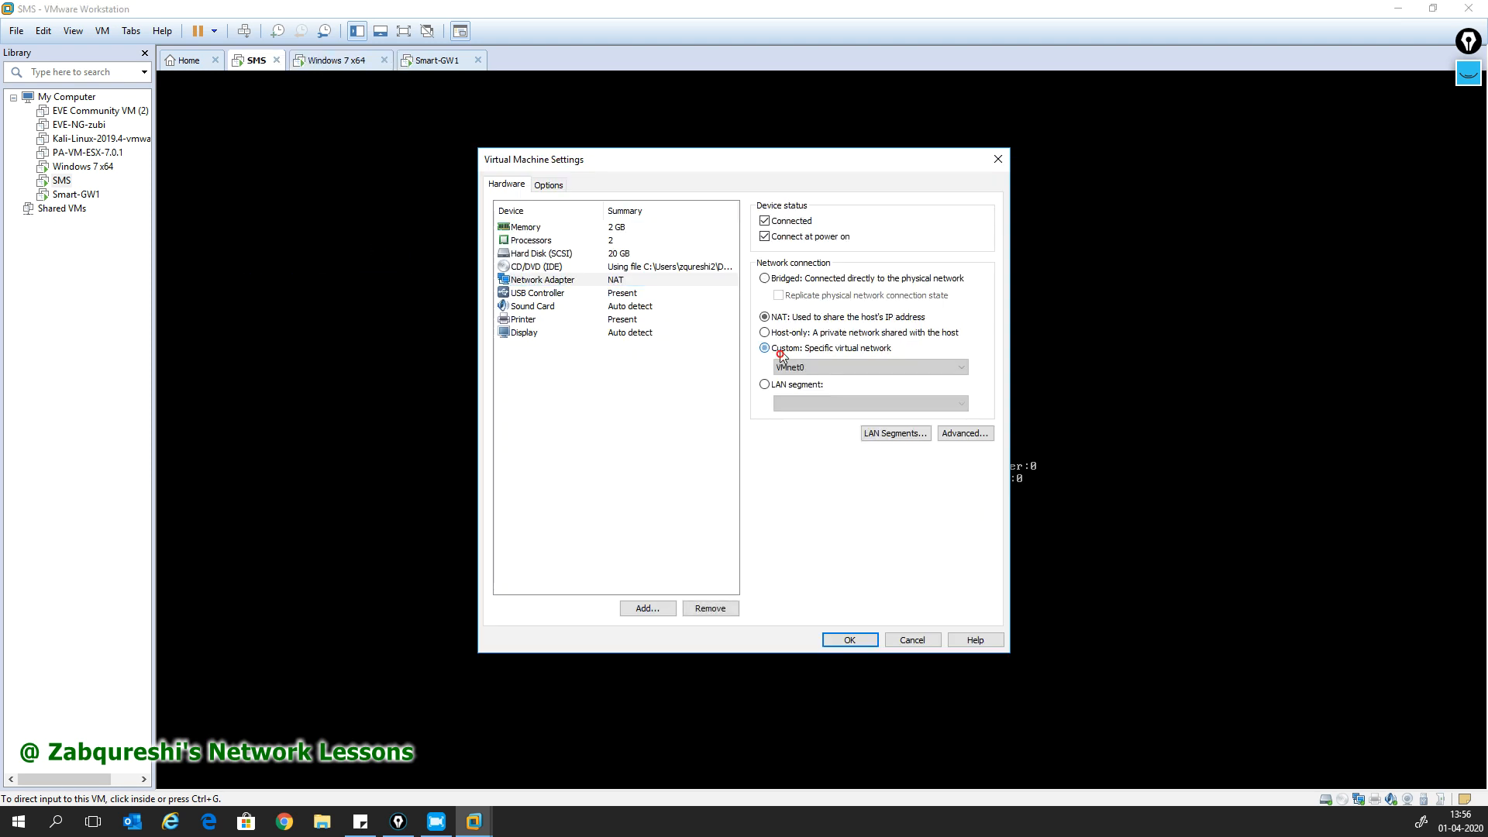
click(791, 366)
click(813, 422)
click(849, 639)
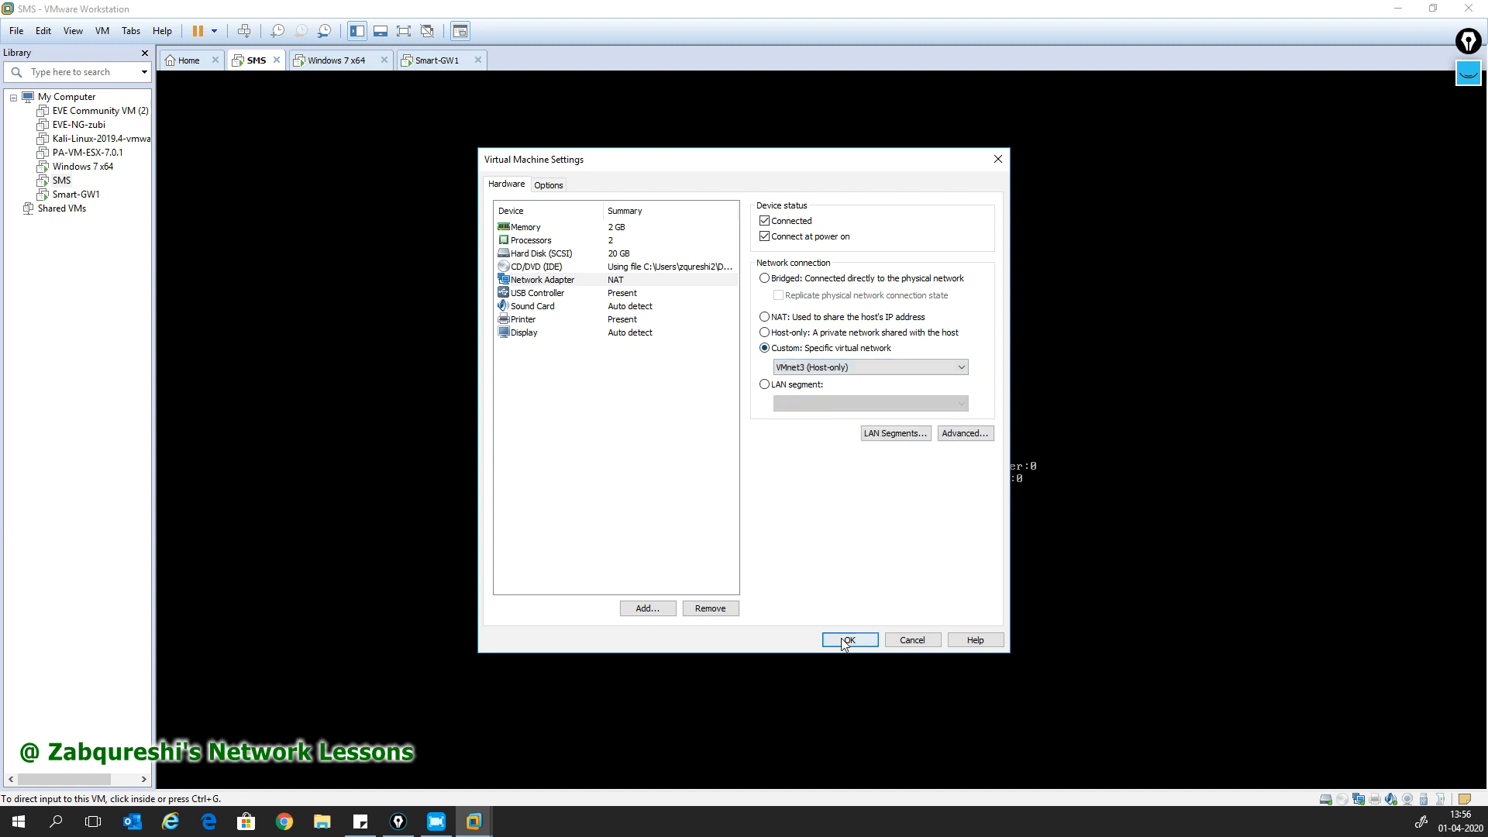
click(431, 62)
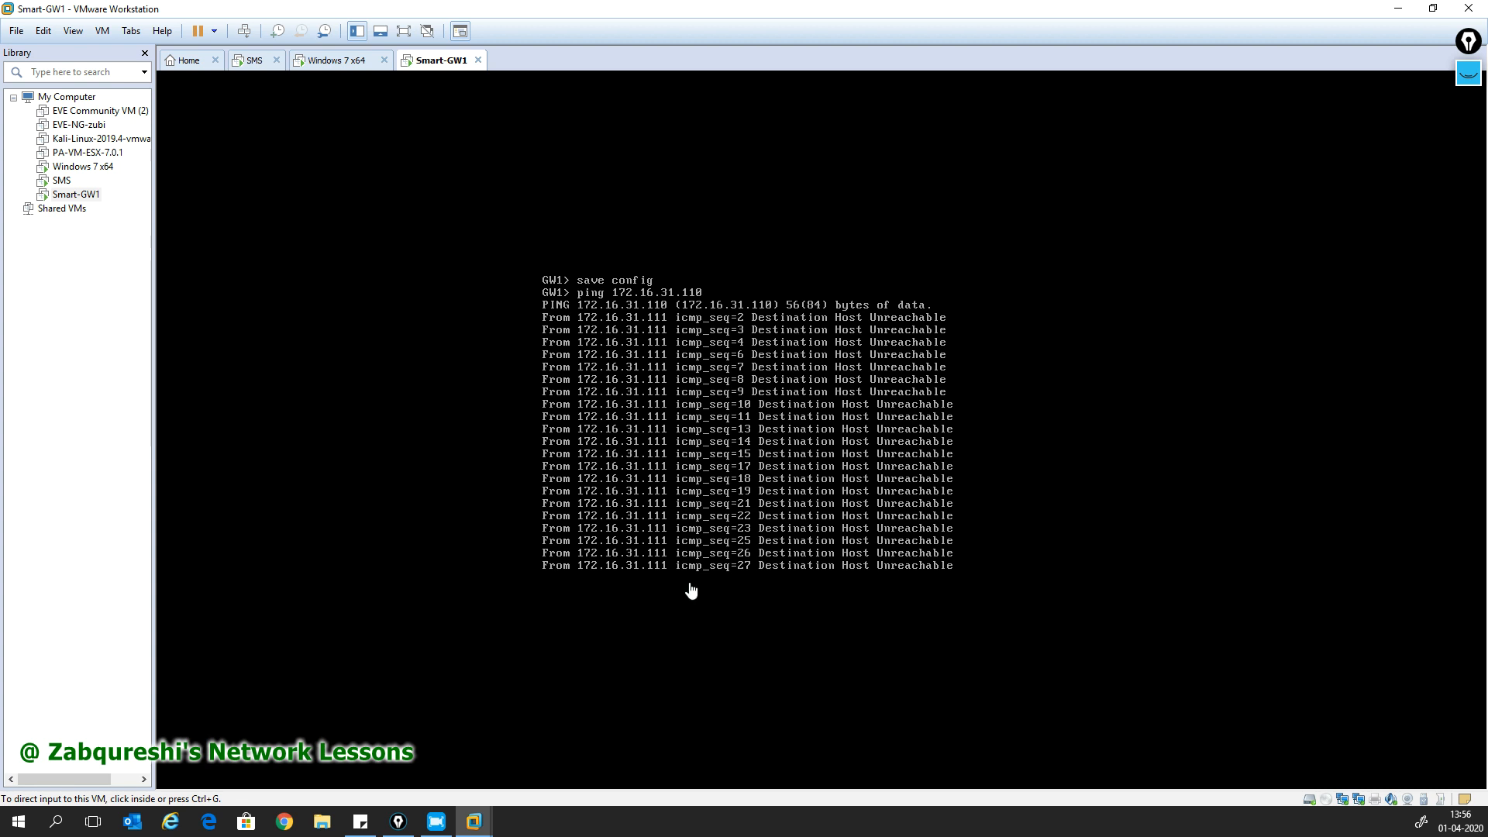
- Refresh the MGR prompt in the SMS console with a couple of new lines
click(268, 67)
key(ctrl+g)
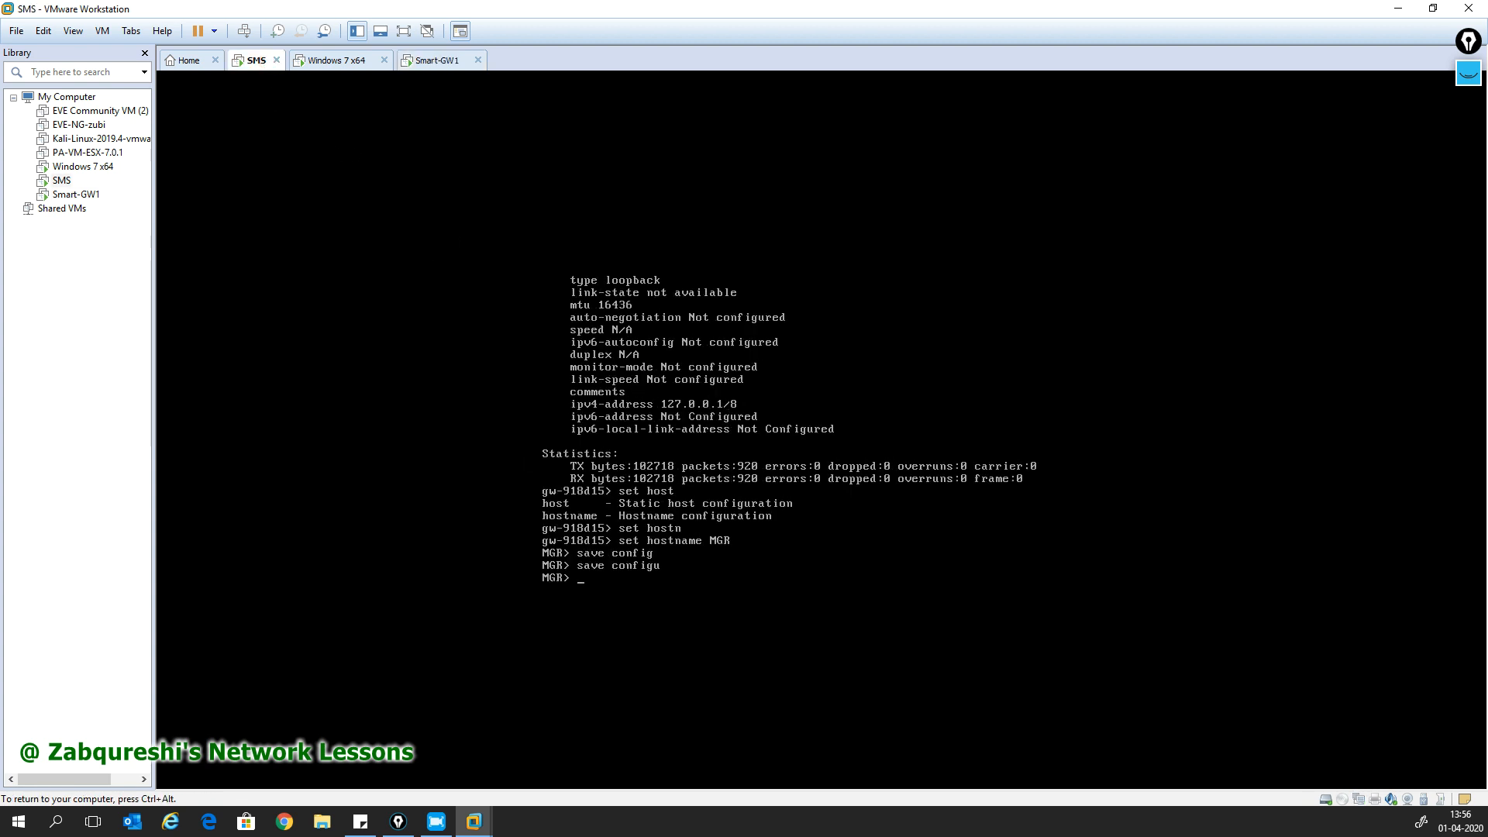
key(Return)
key(Return)
key(Return)
key(Return)
key(ctrl+alt)
- Stop GW1's now-successful ping to 172.16.31.110, then go to the Windows 7 x64 VM
click(438, 61)
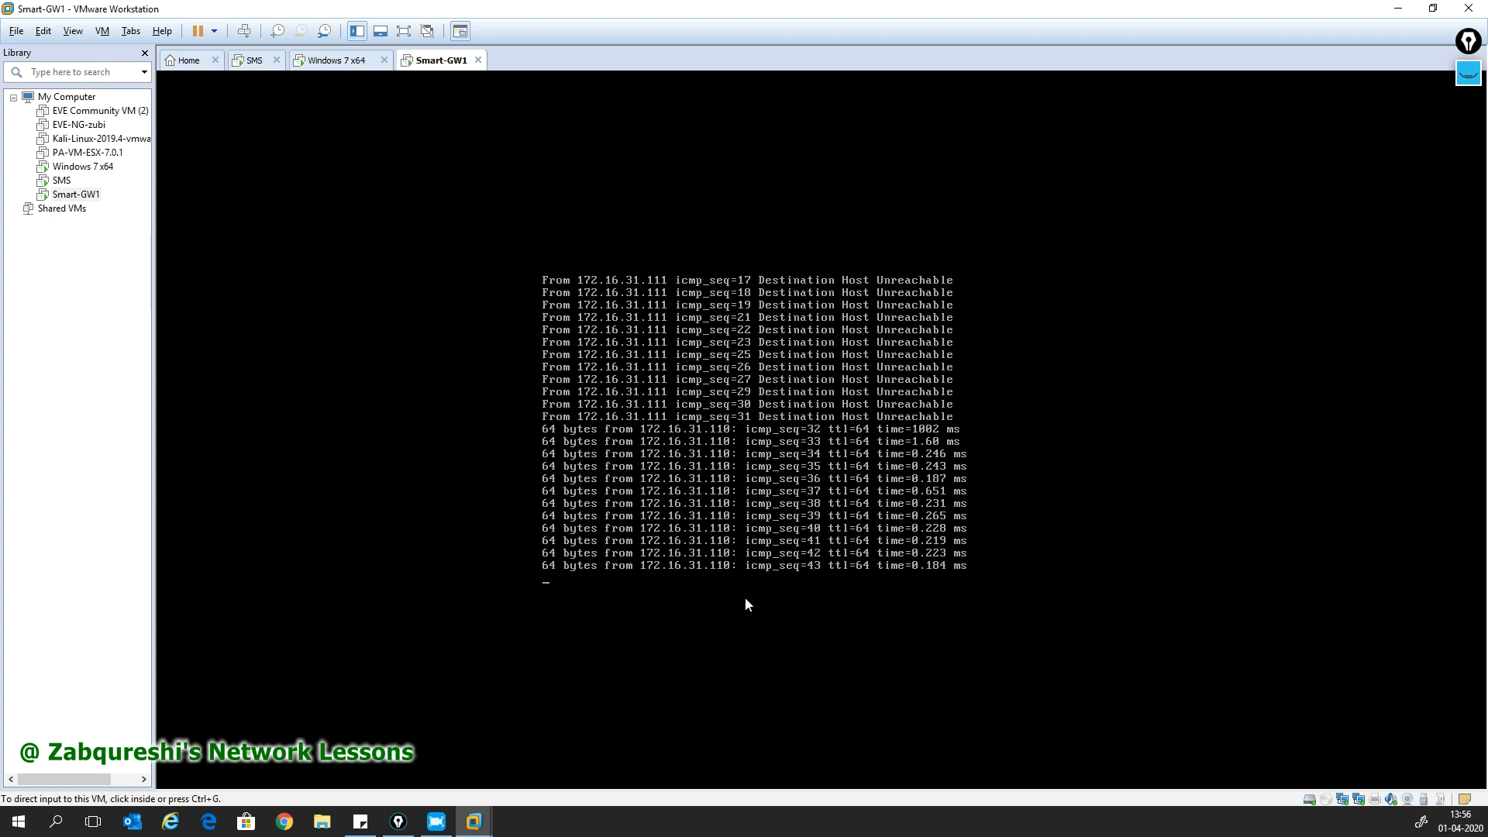
click(731, 585)
key(ctrl+c)
key(Return)
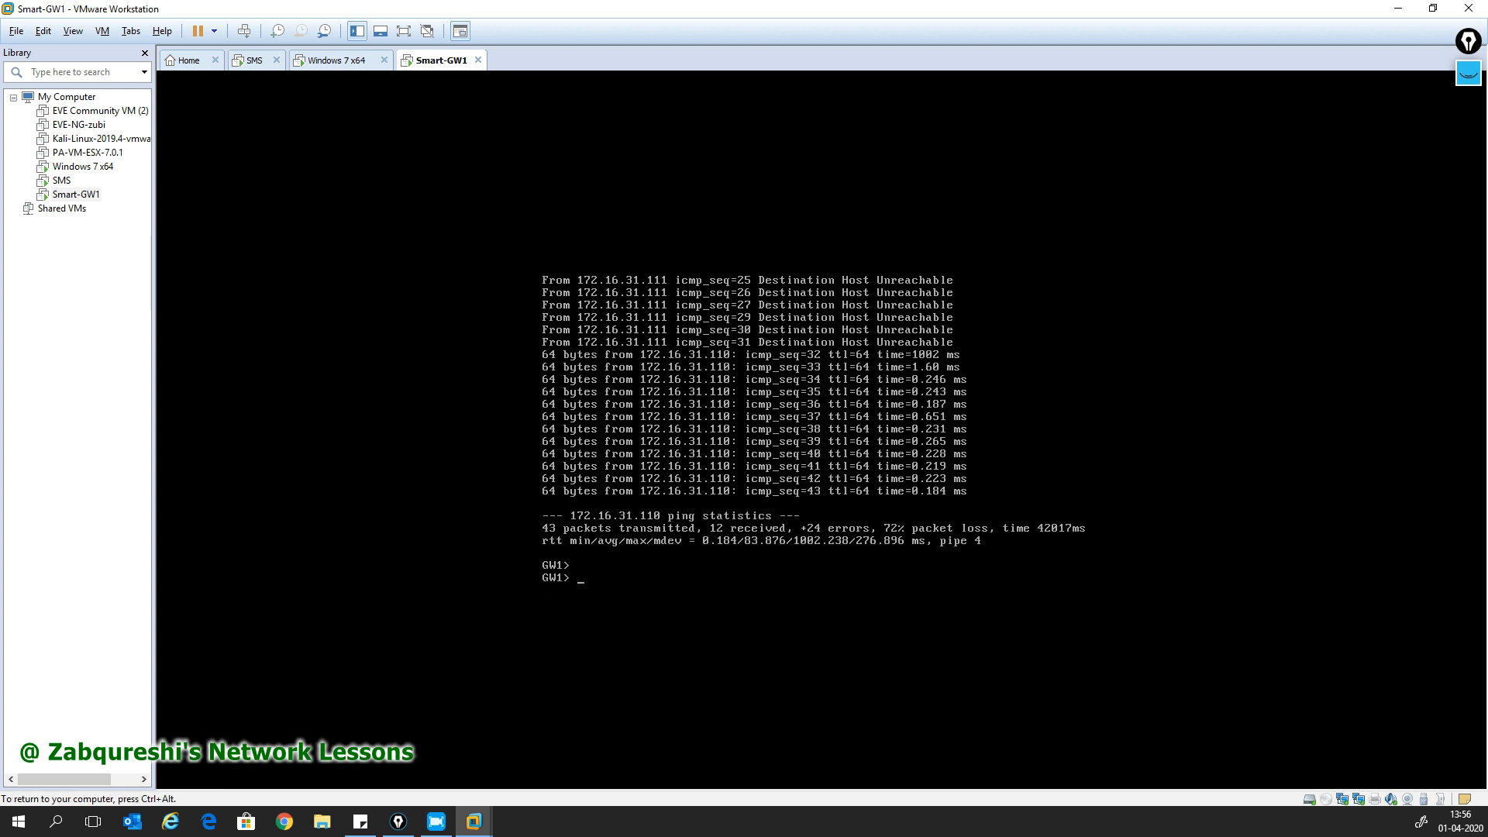
key(ctrl+alt)
click(329, 62)
- Open the Local Area Connection's IPv4 properties and choose to use a fixed IP address
click(823, 435)
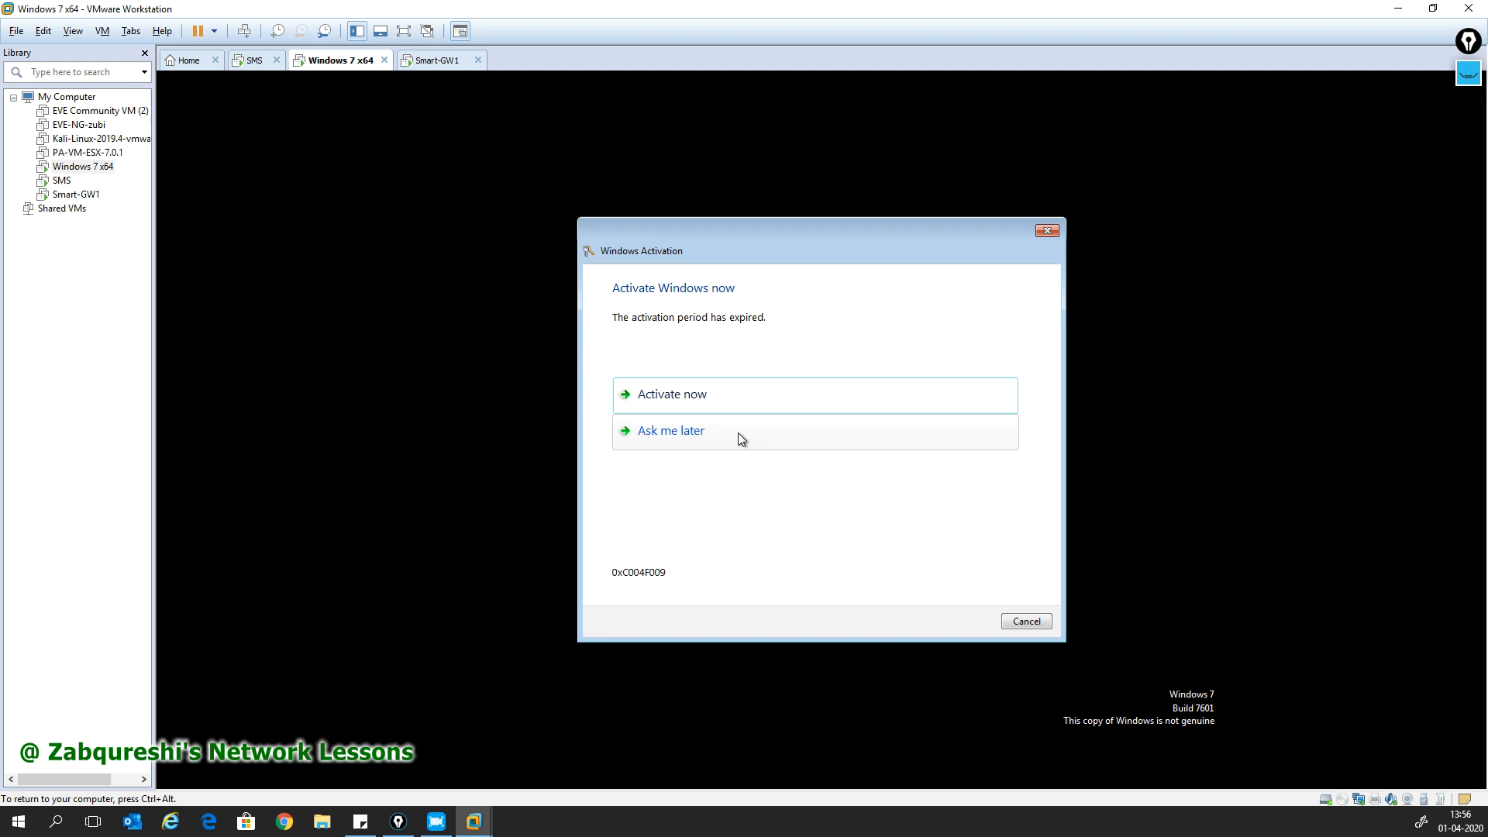
key(ctrl+alt)
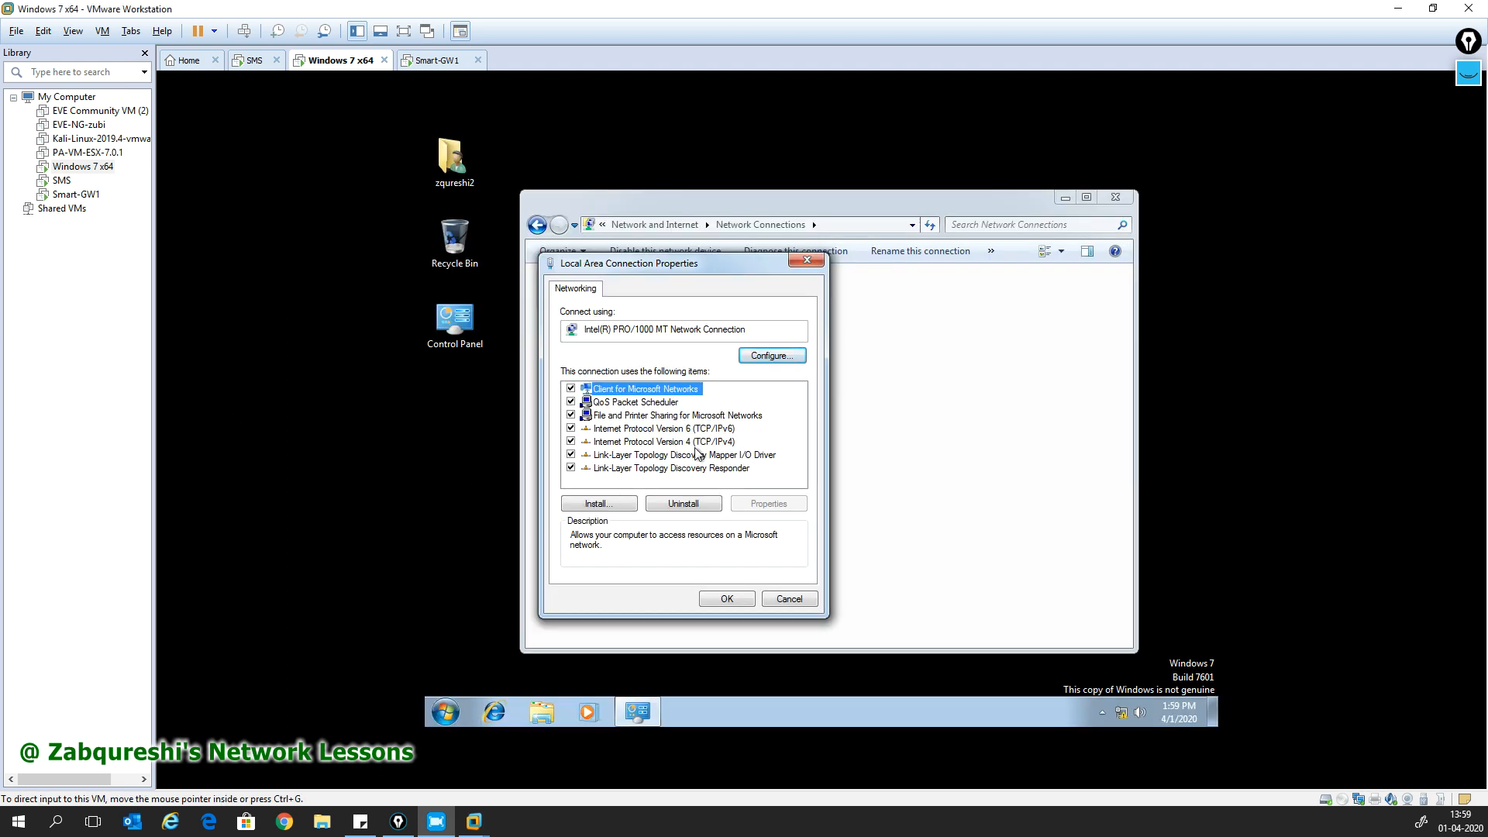
click(696, 446)
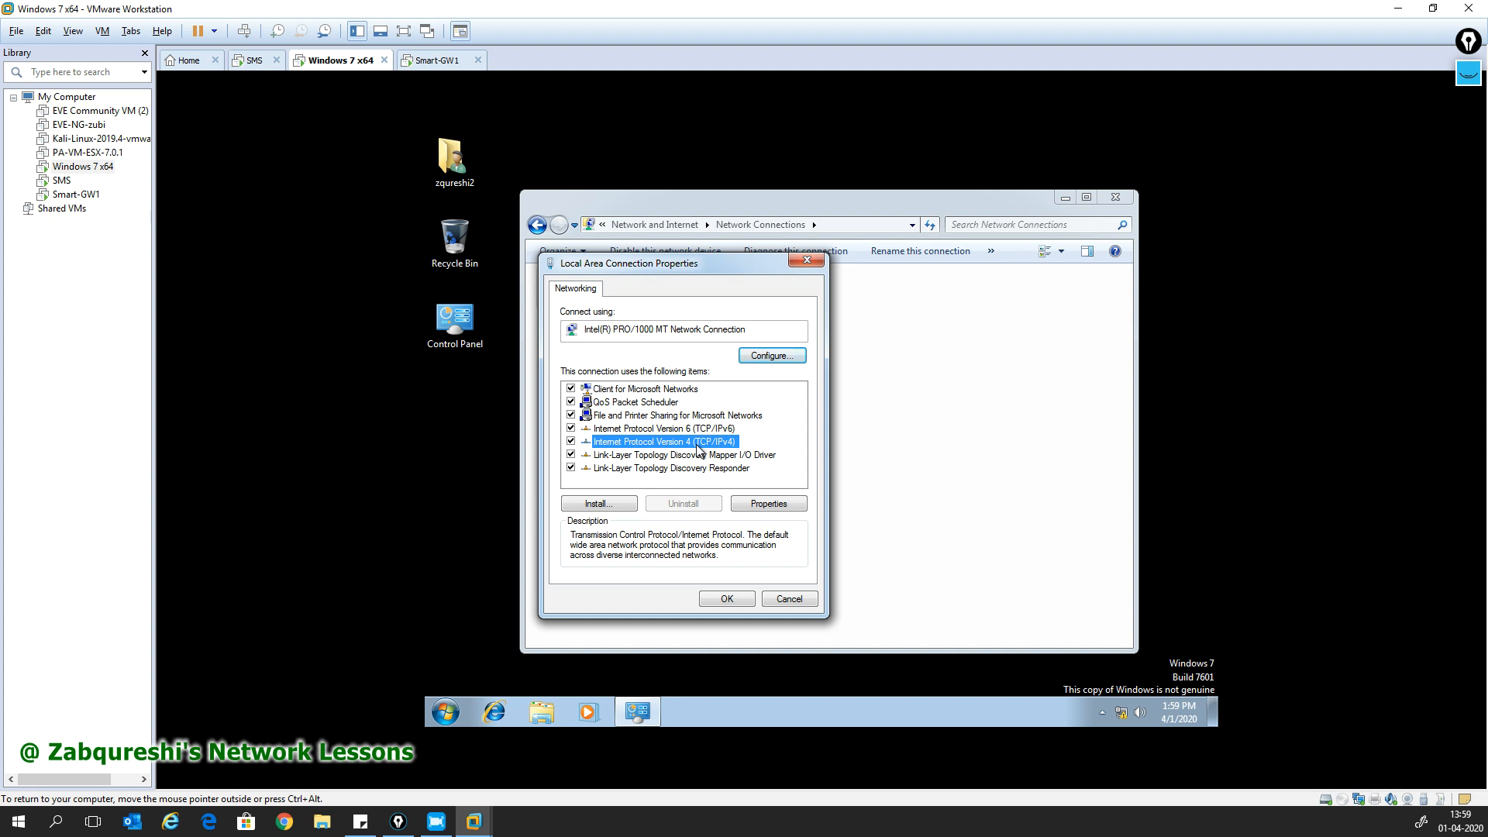
click(770, 505)
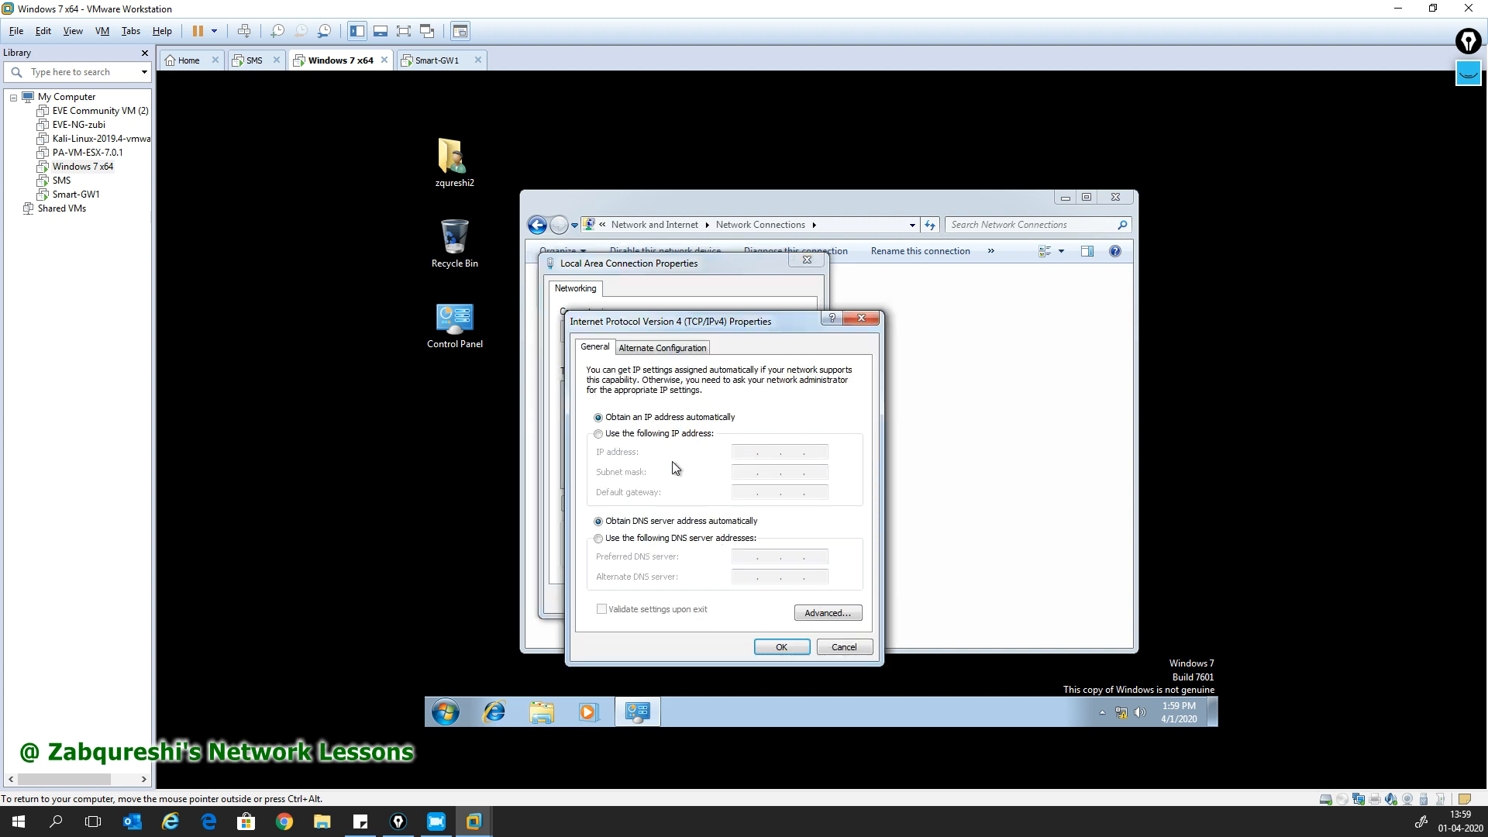
click(650, 436)
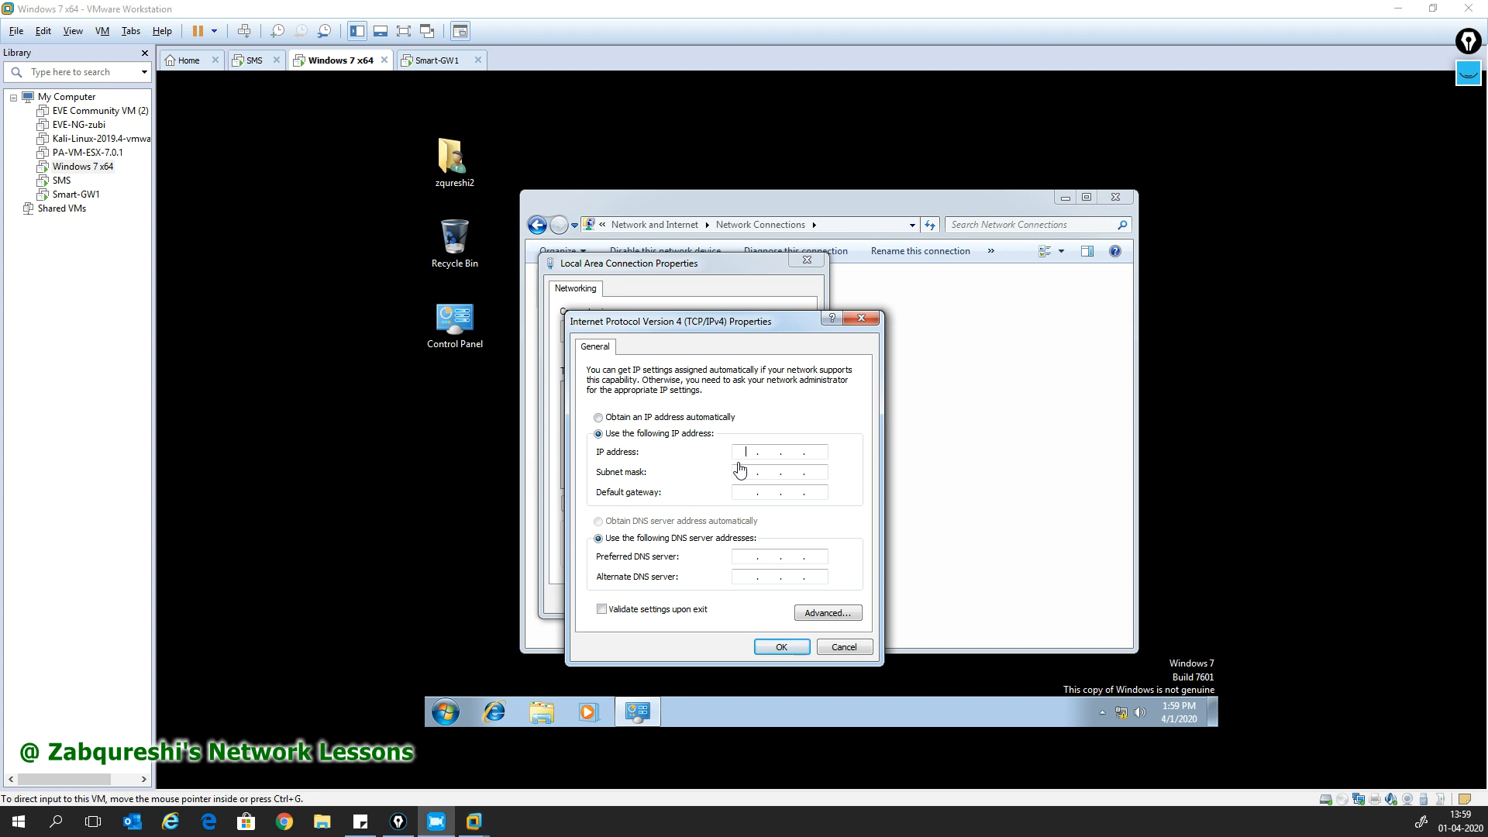
- Enter IP 172.16.31.120, mask 255.255.0.0, gateway 172.16.31.111 and DNS 8.8.8.8 / 4.2.2.2, then apply
text(172.16.31.120)
key(Tab)
text(2552555)
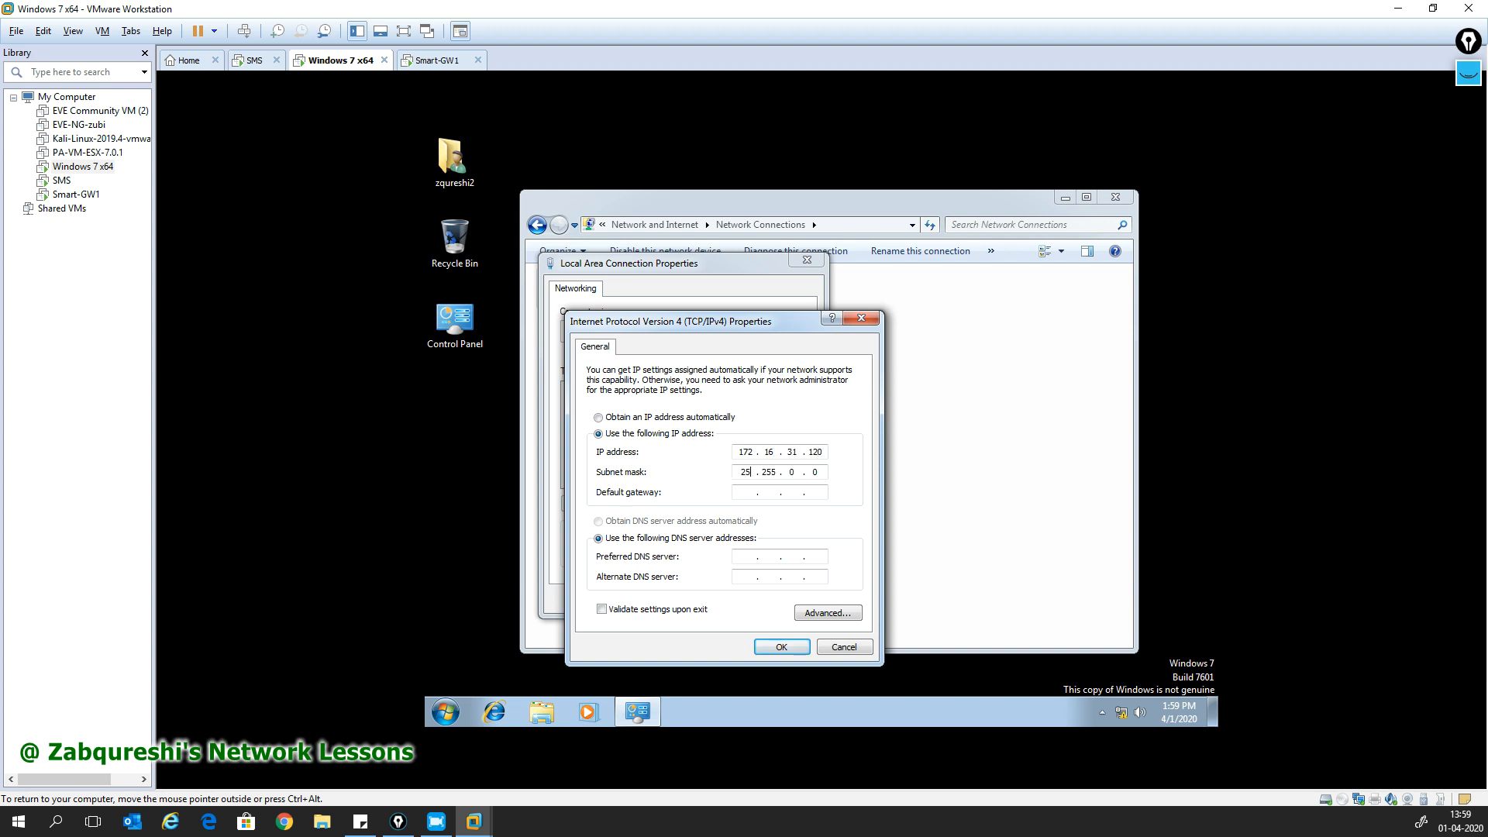
text(55 . 25)
key(Tab)
text(172 . 16 . 31 . 111)
text(4.)
click(783, 648)
click(726, 599)
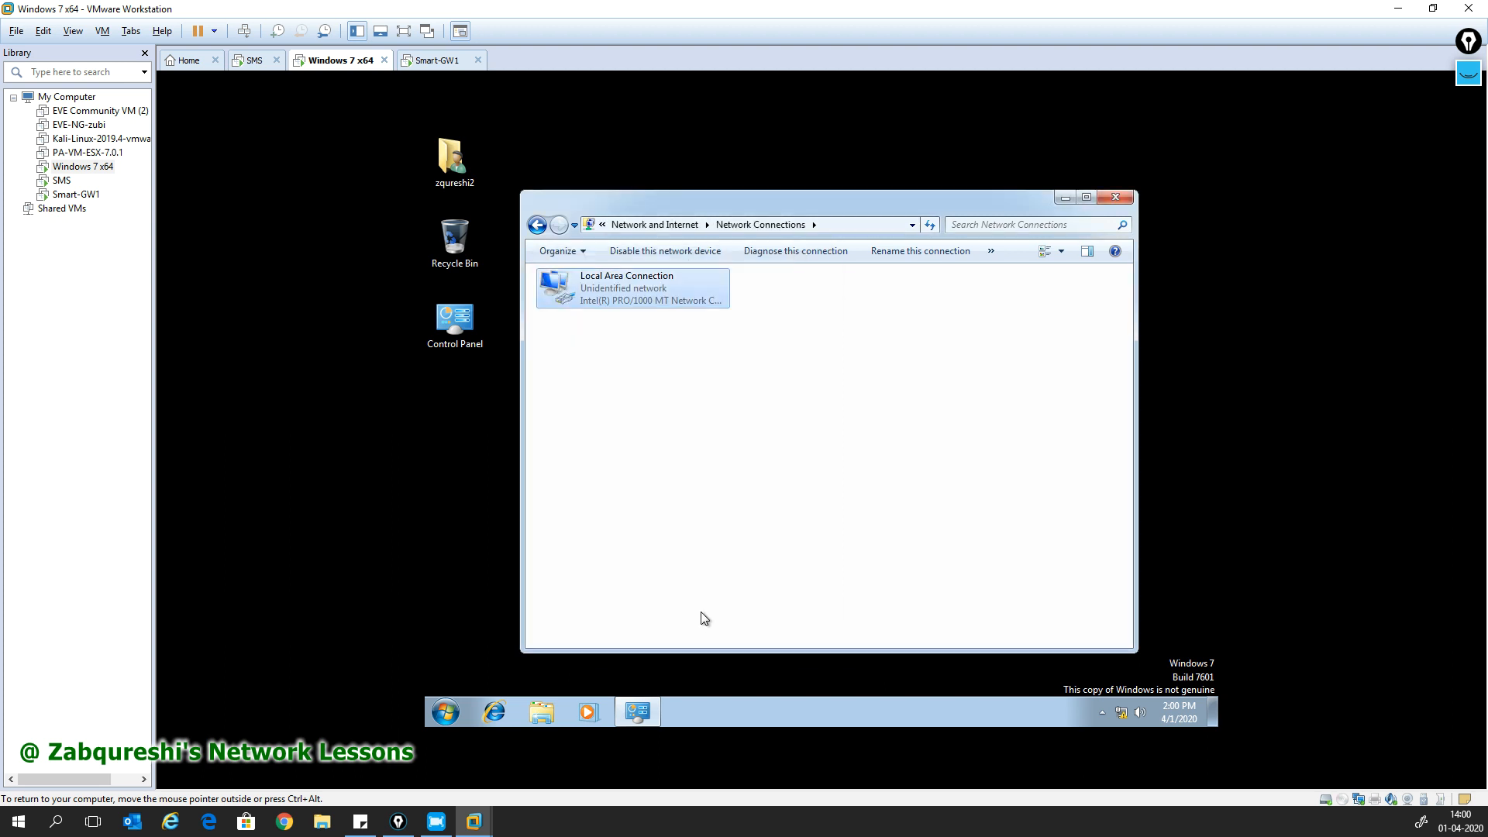
- Close Network Connections and launch a command prompt by searching for cmd
click(1114, 198)
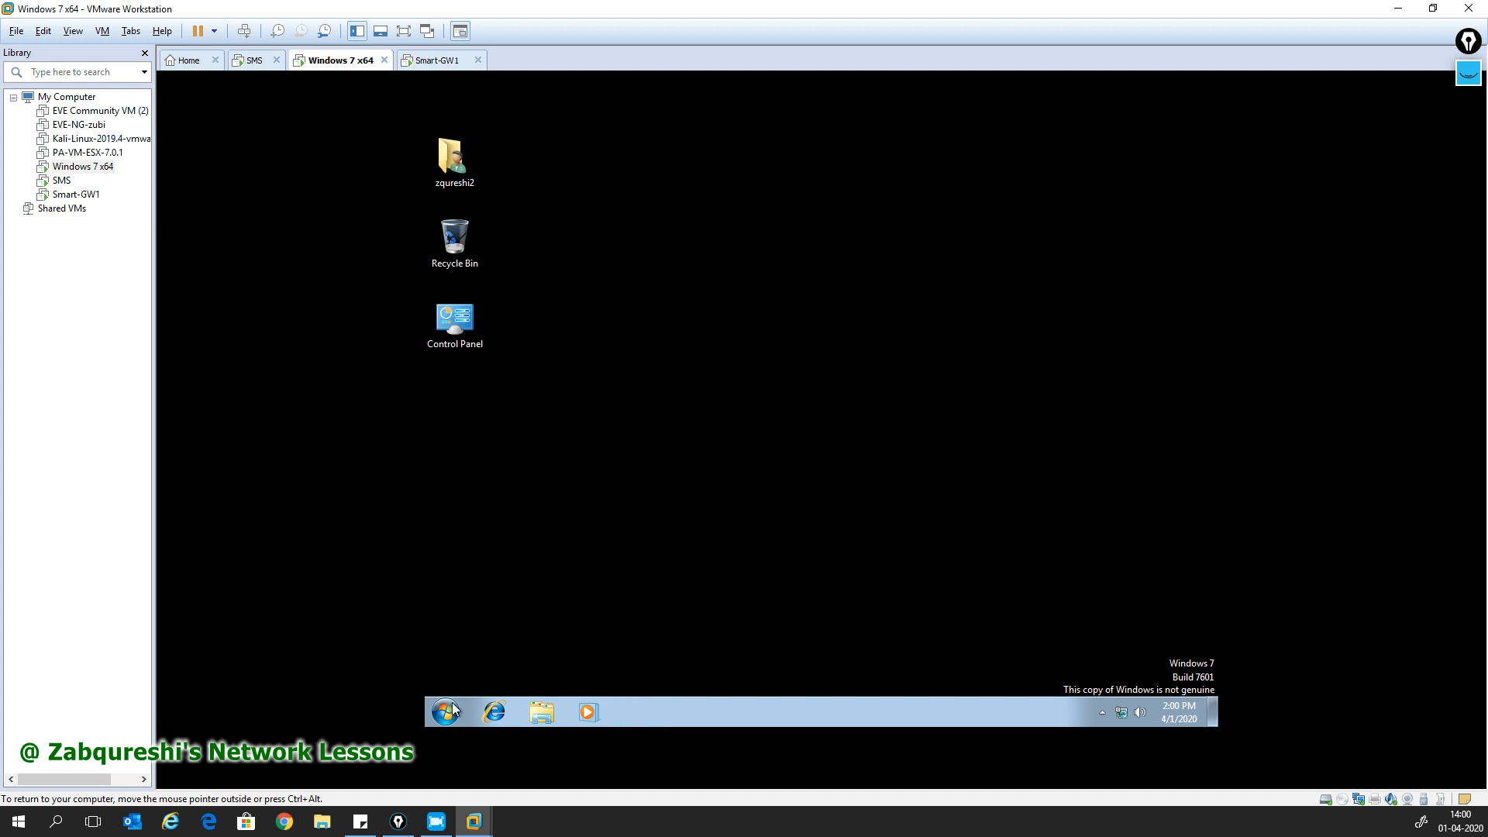
click(453, 706)
click(467, 678)
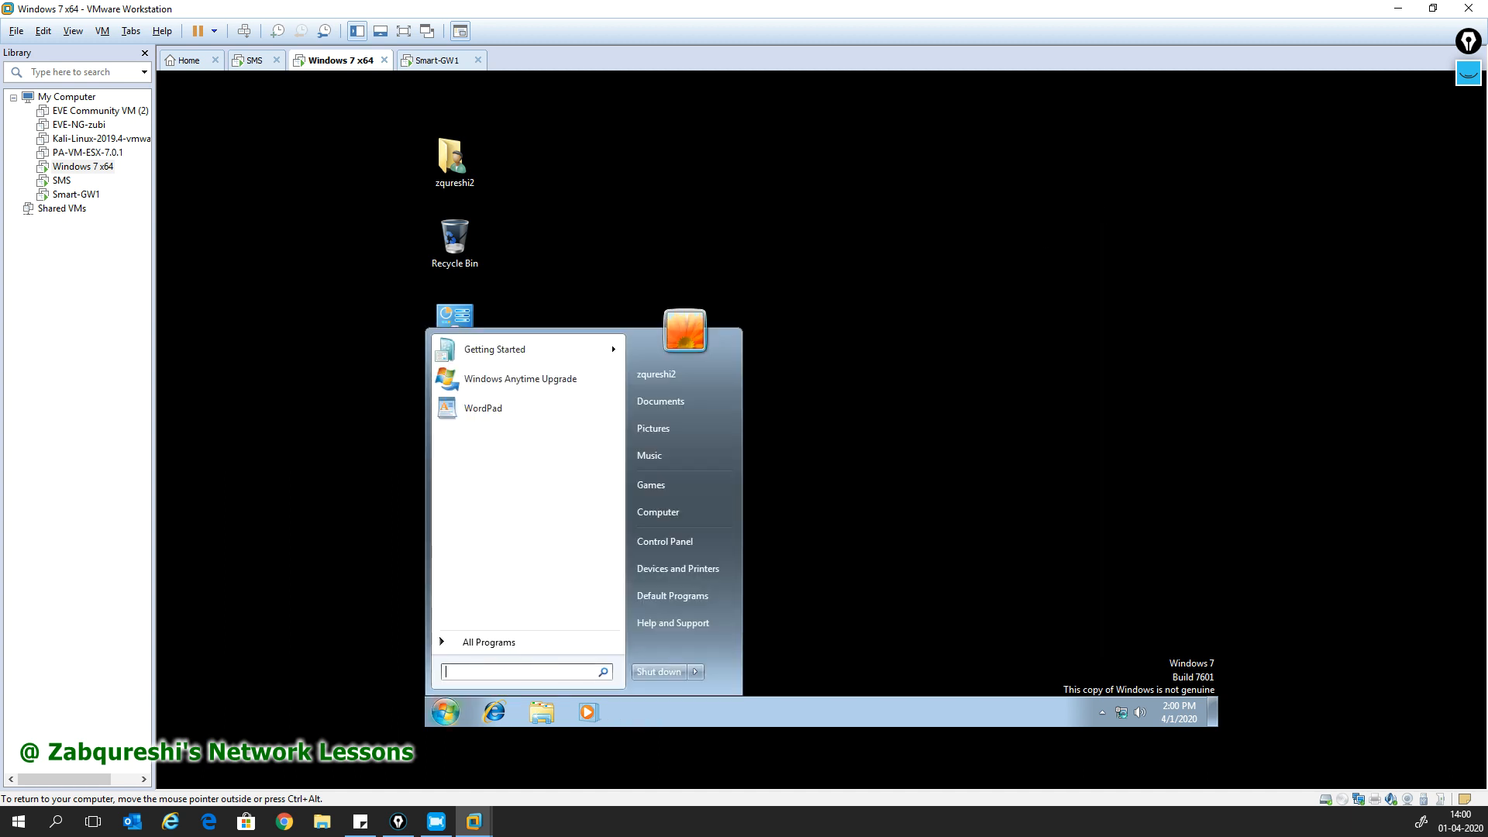
text(cmd)
key(Return)
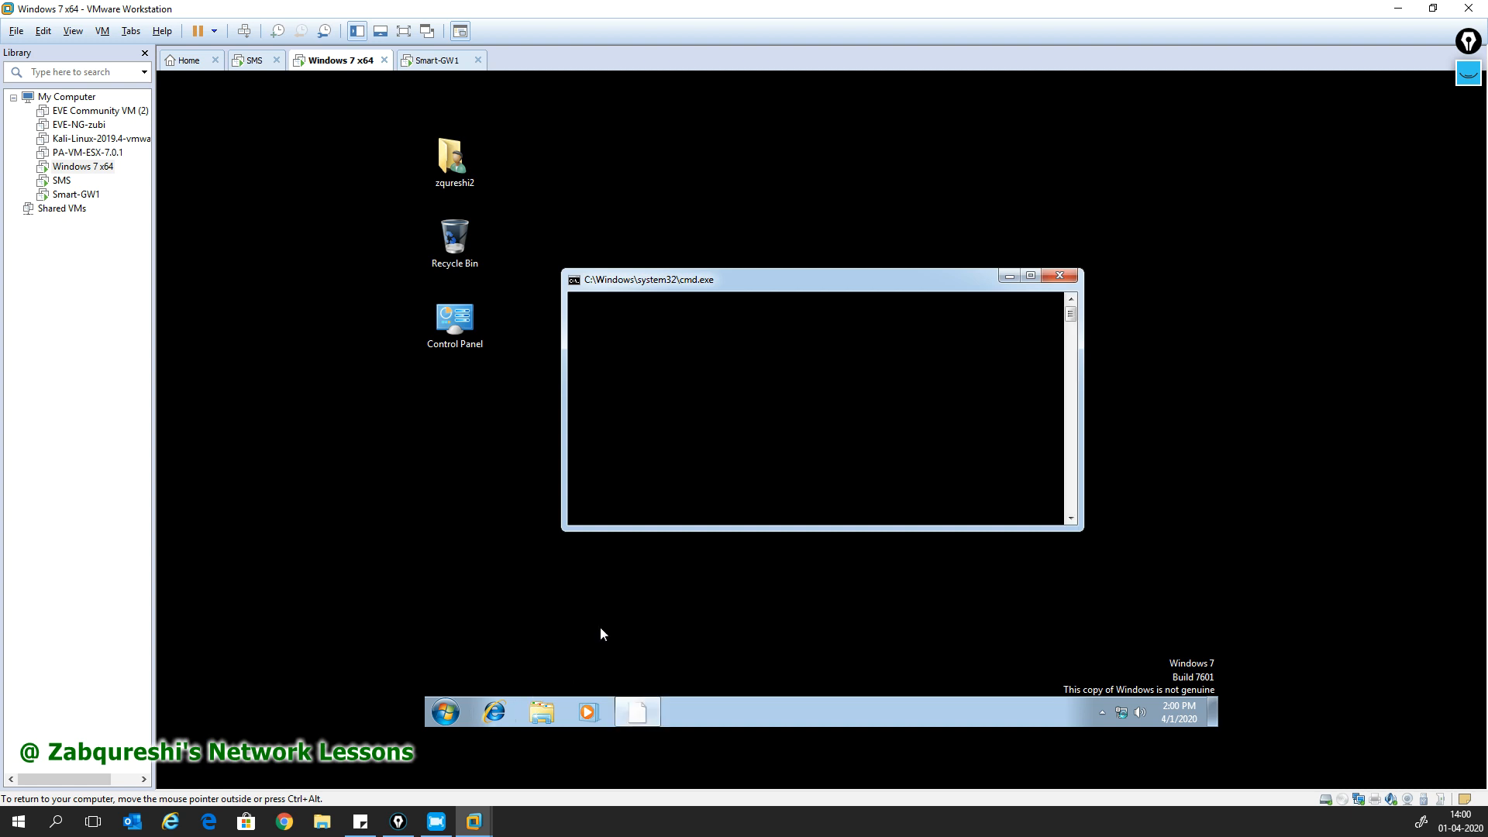
- Ping 172.16.31.111 and then 172.16.31.110, stopping each with Ctrl+C
text(ping 172.16.31)
key(BackSpace)
text(31.111)
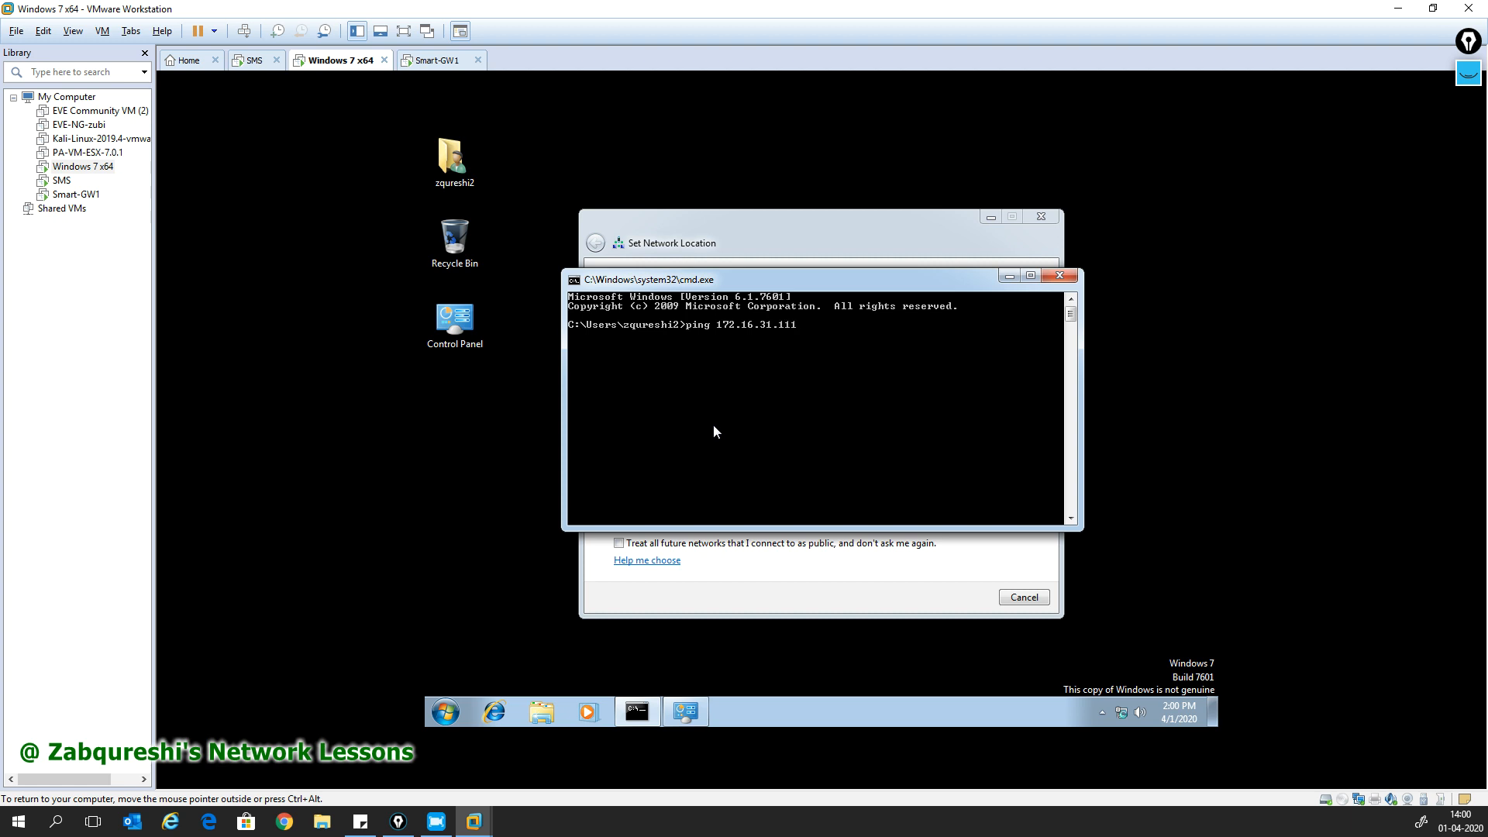
key(Return)
key(ctrl+c)
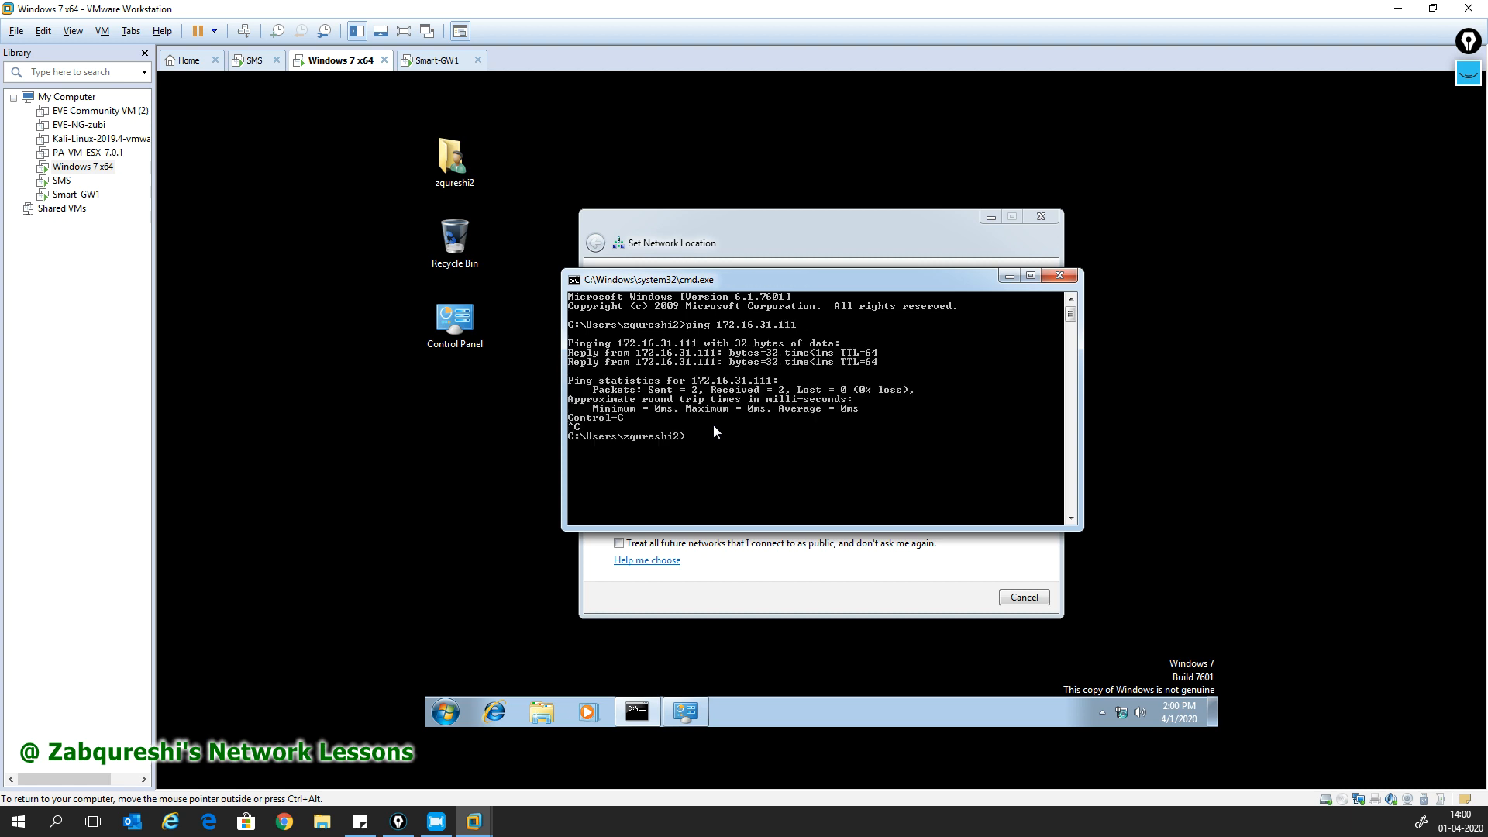
key(Up)
key(BackSpace)
text(0)
key(Return)
key(ctrl+c)
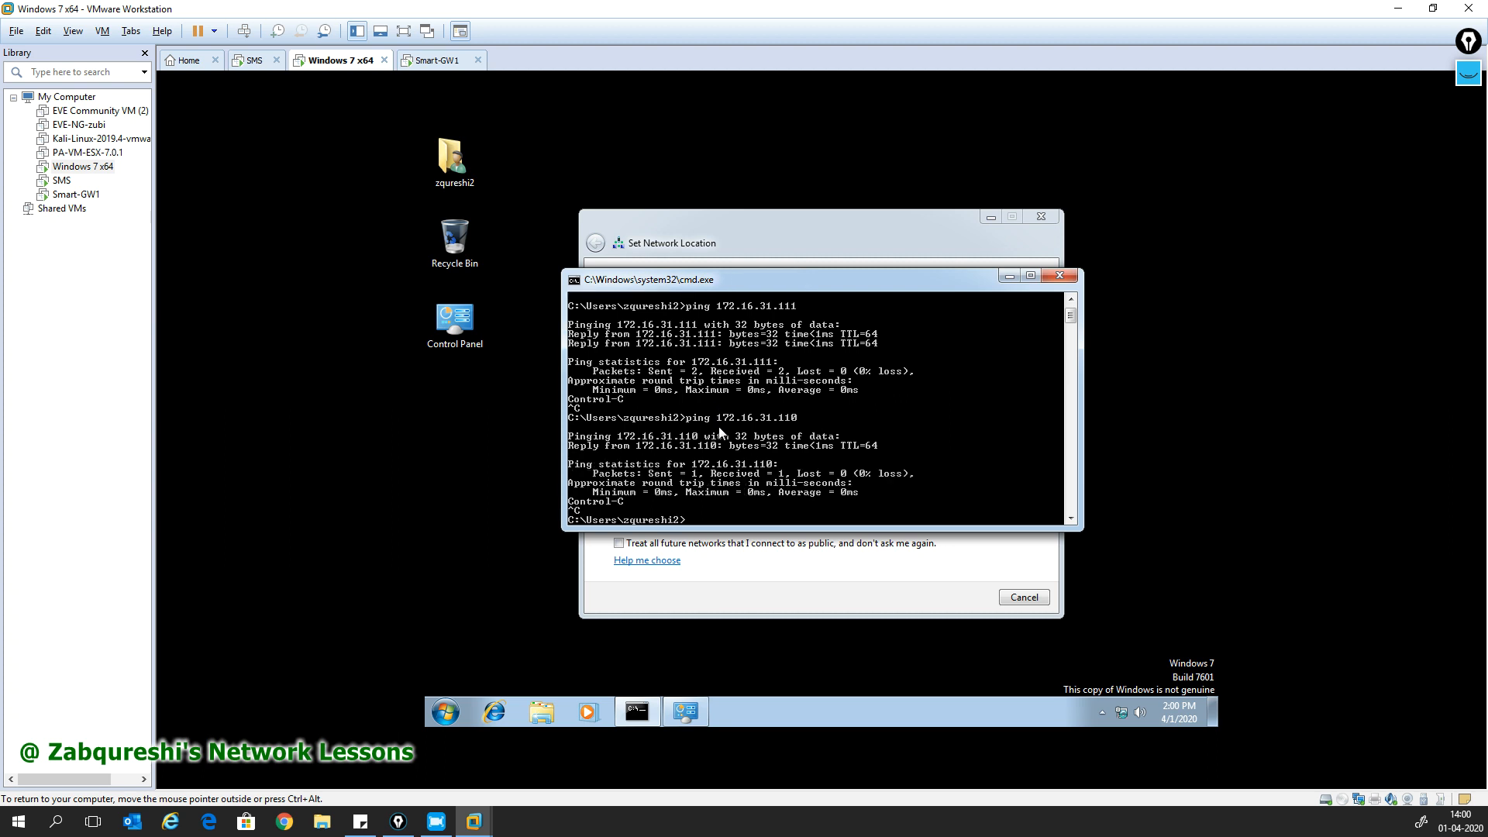
click(496, 716)
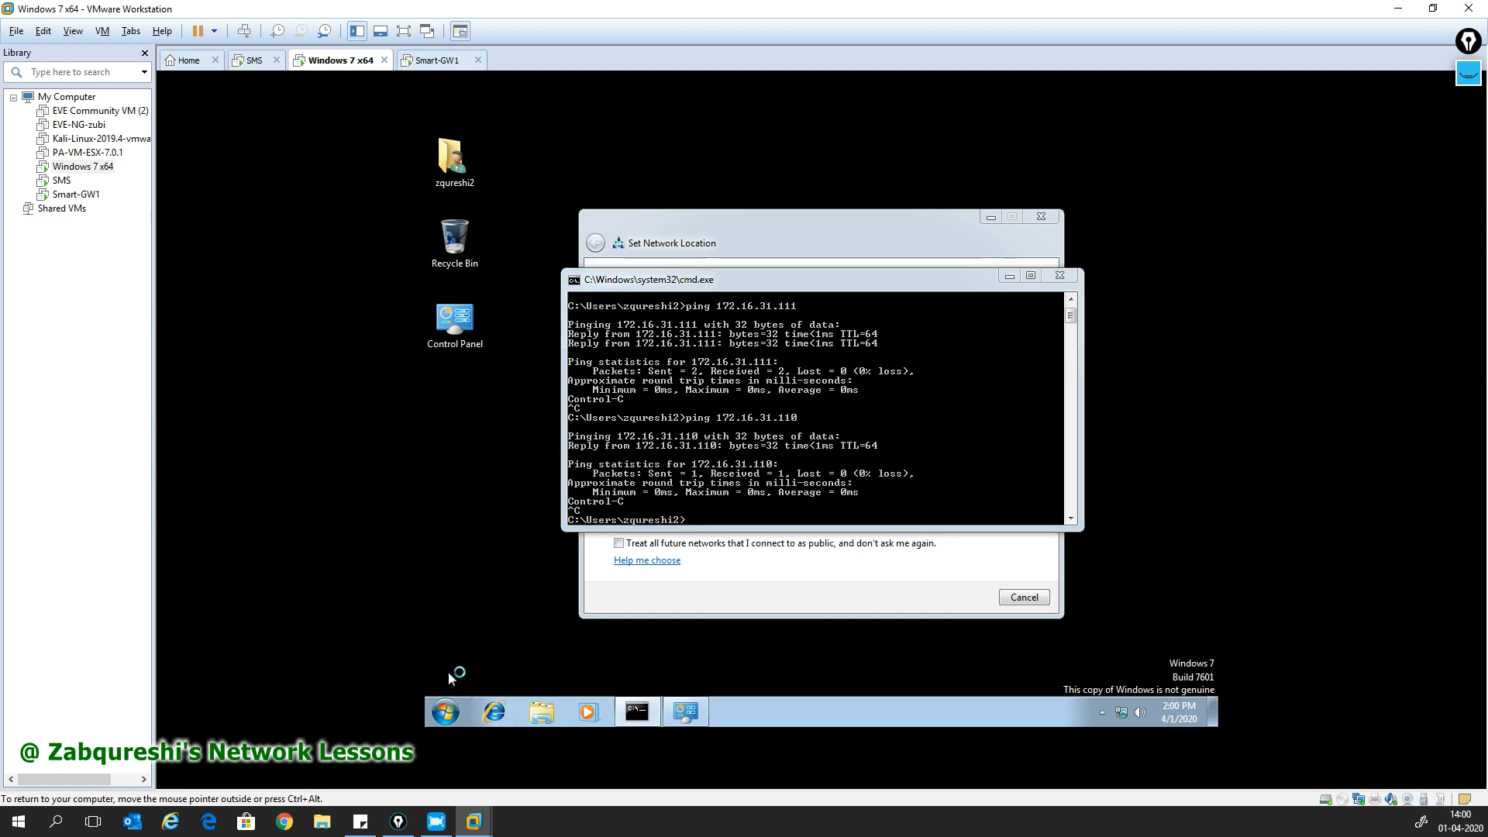
click(1043, 219)
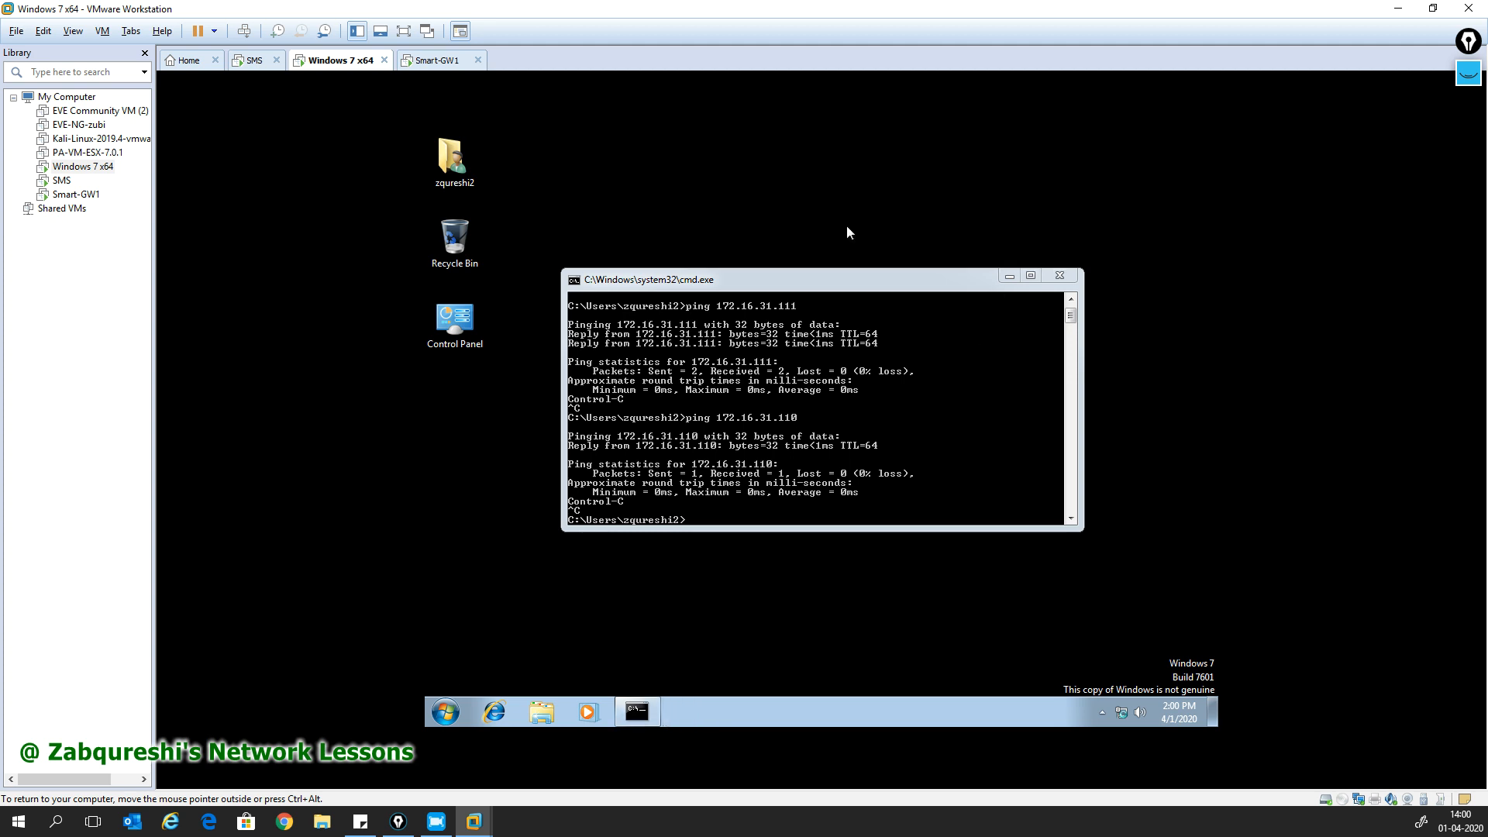
click(1009, 275)
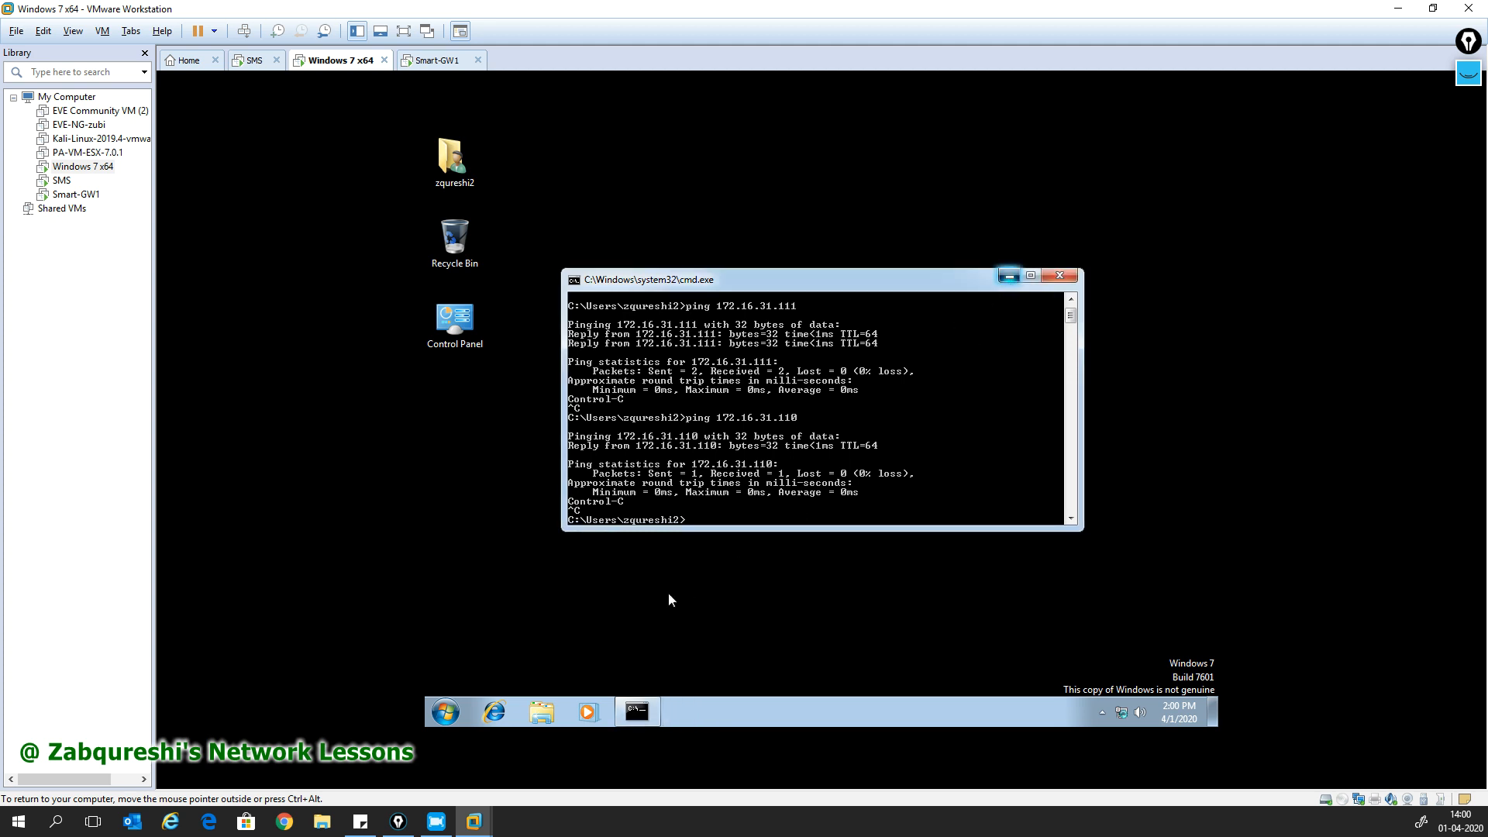
click(496, 713)
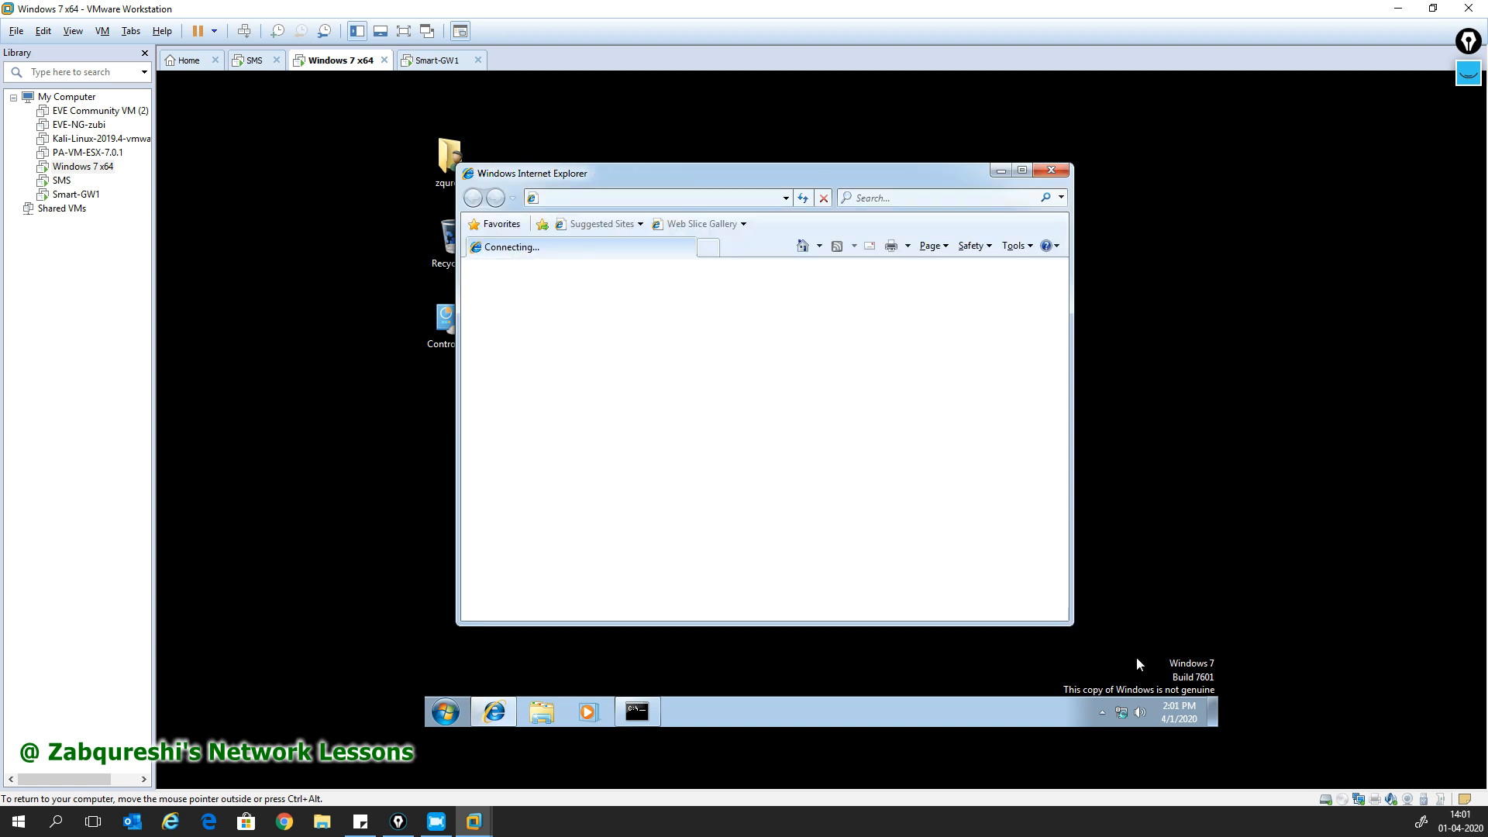
drag(1071, 624, 1137, 659)
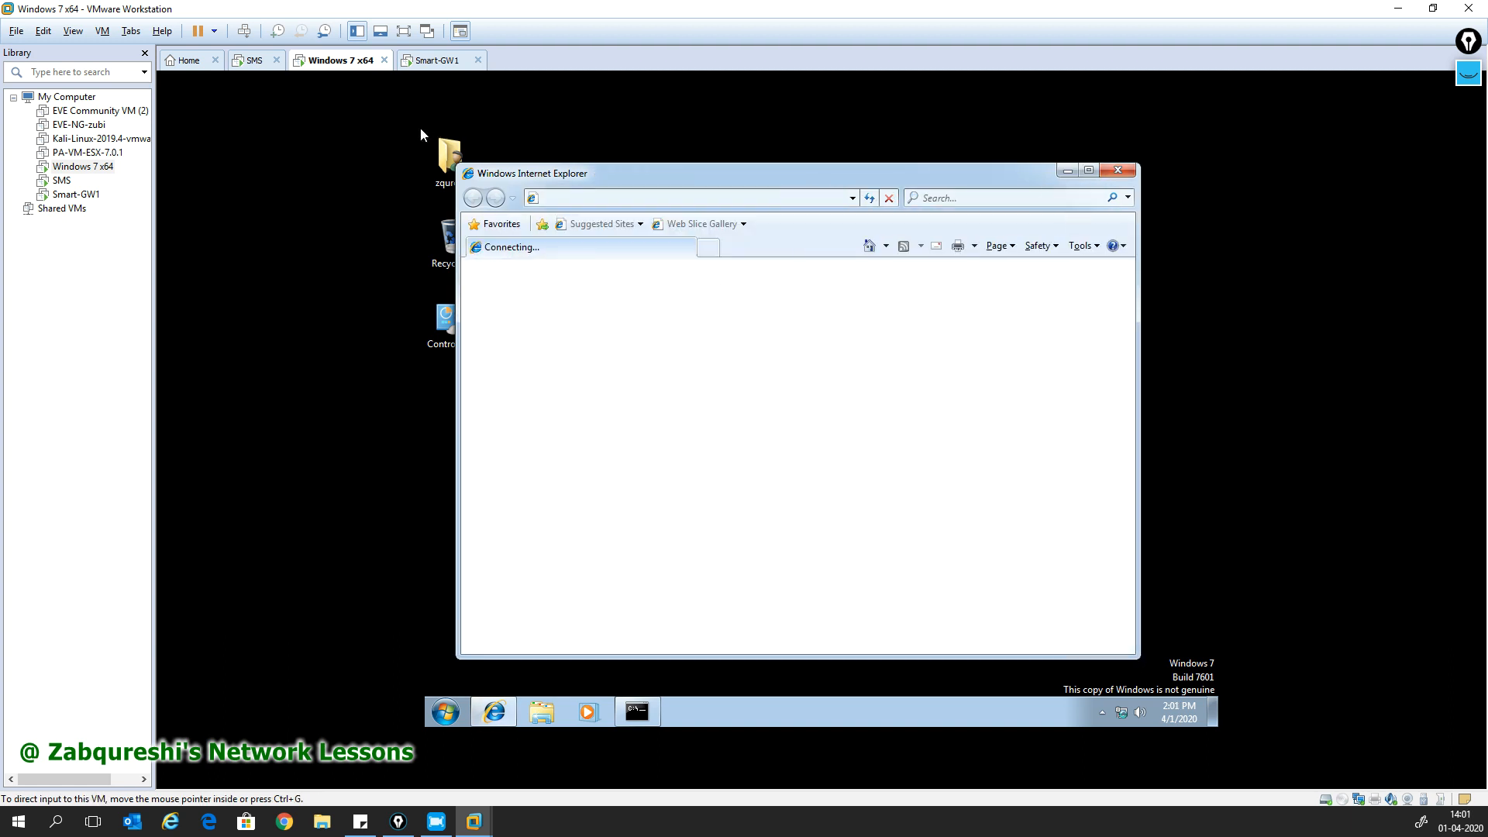
click(592, 202)
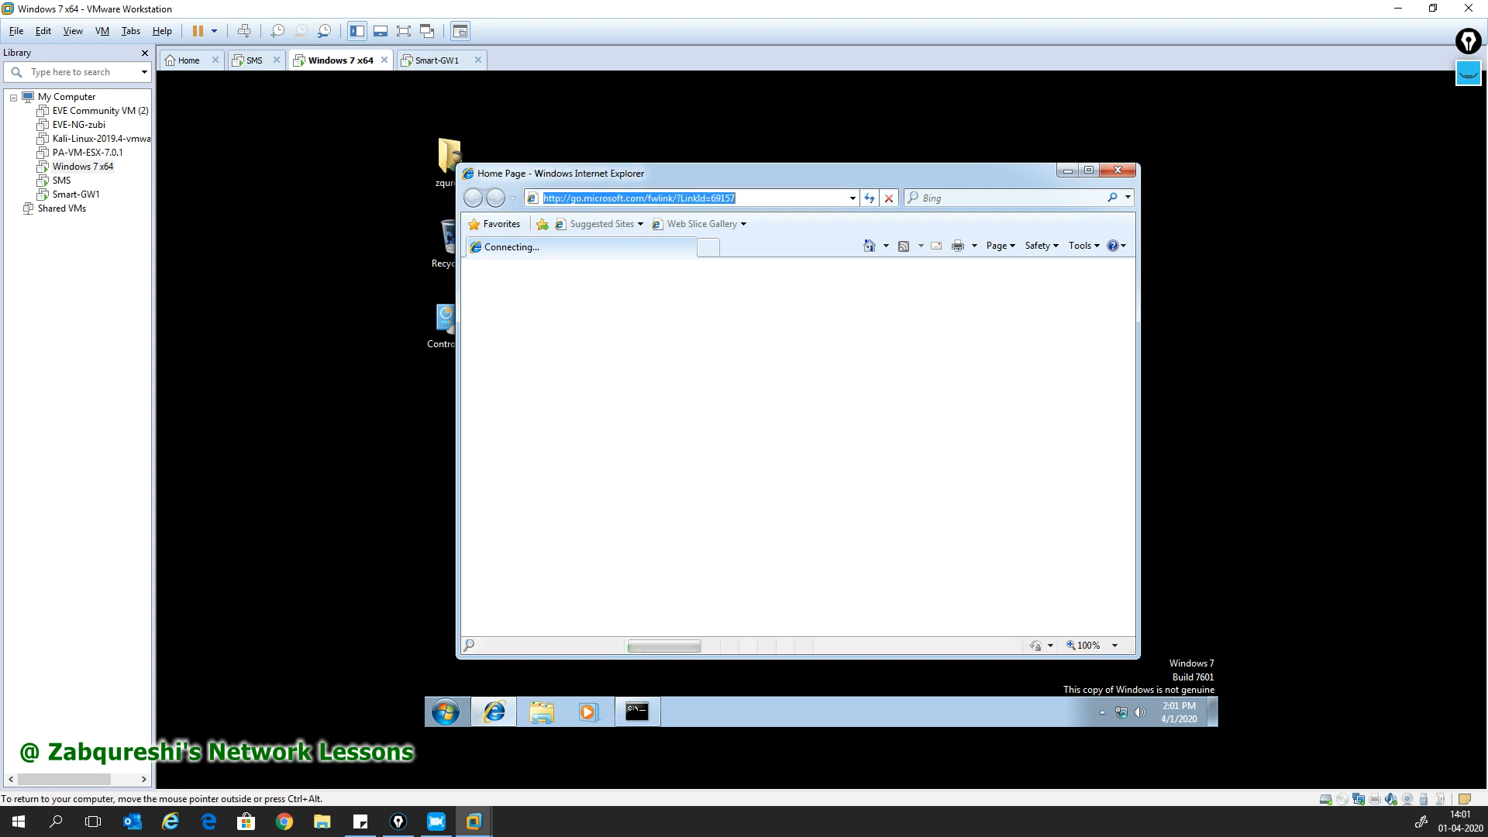
text(https://)
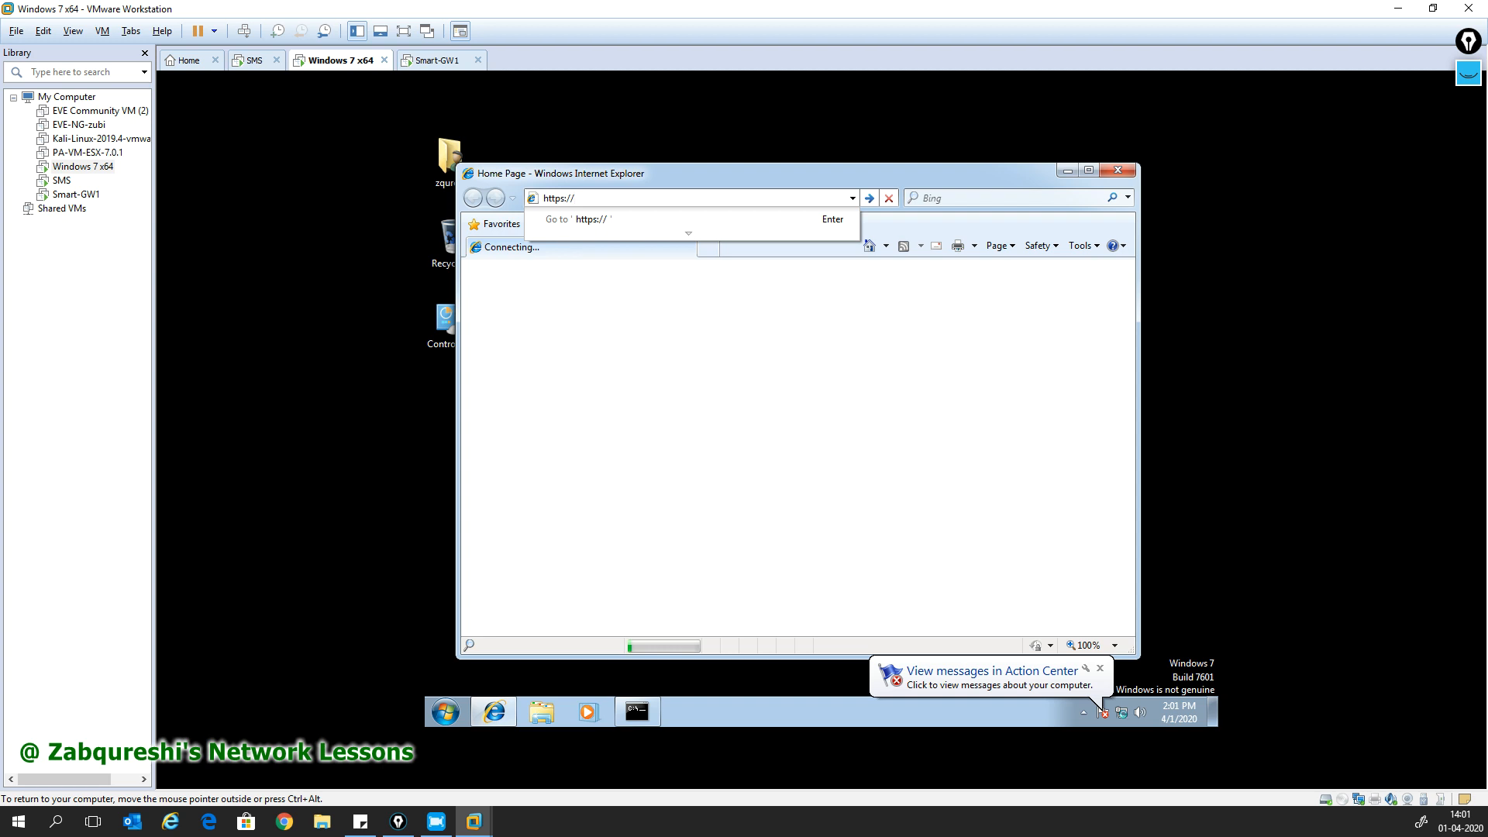
text(172.16)
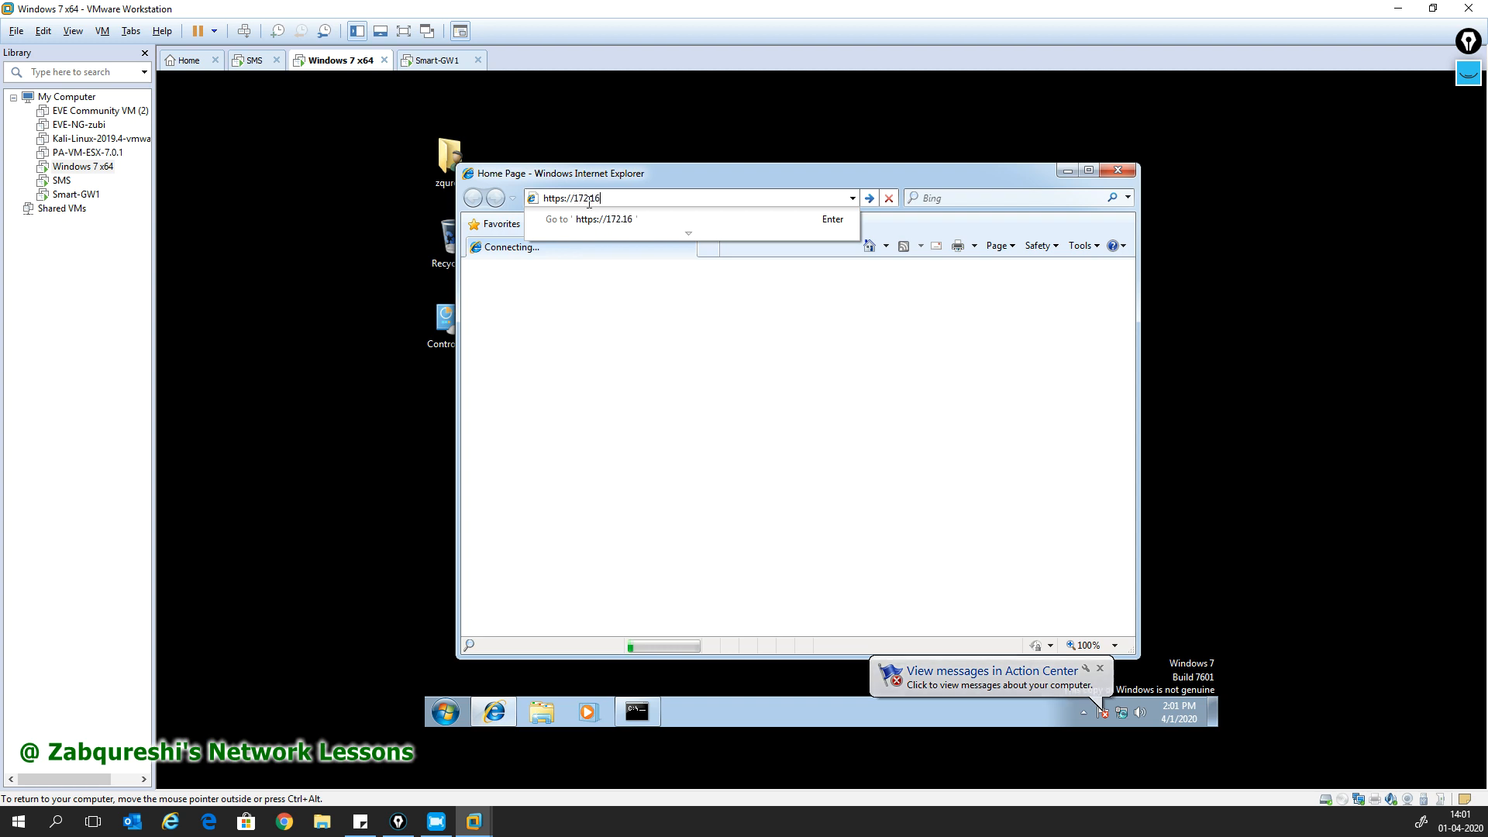
text(.31.11)
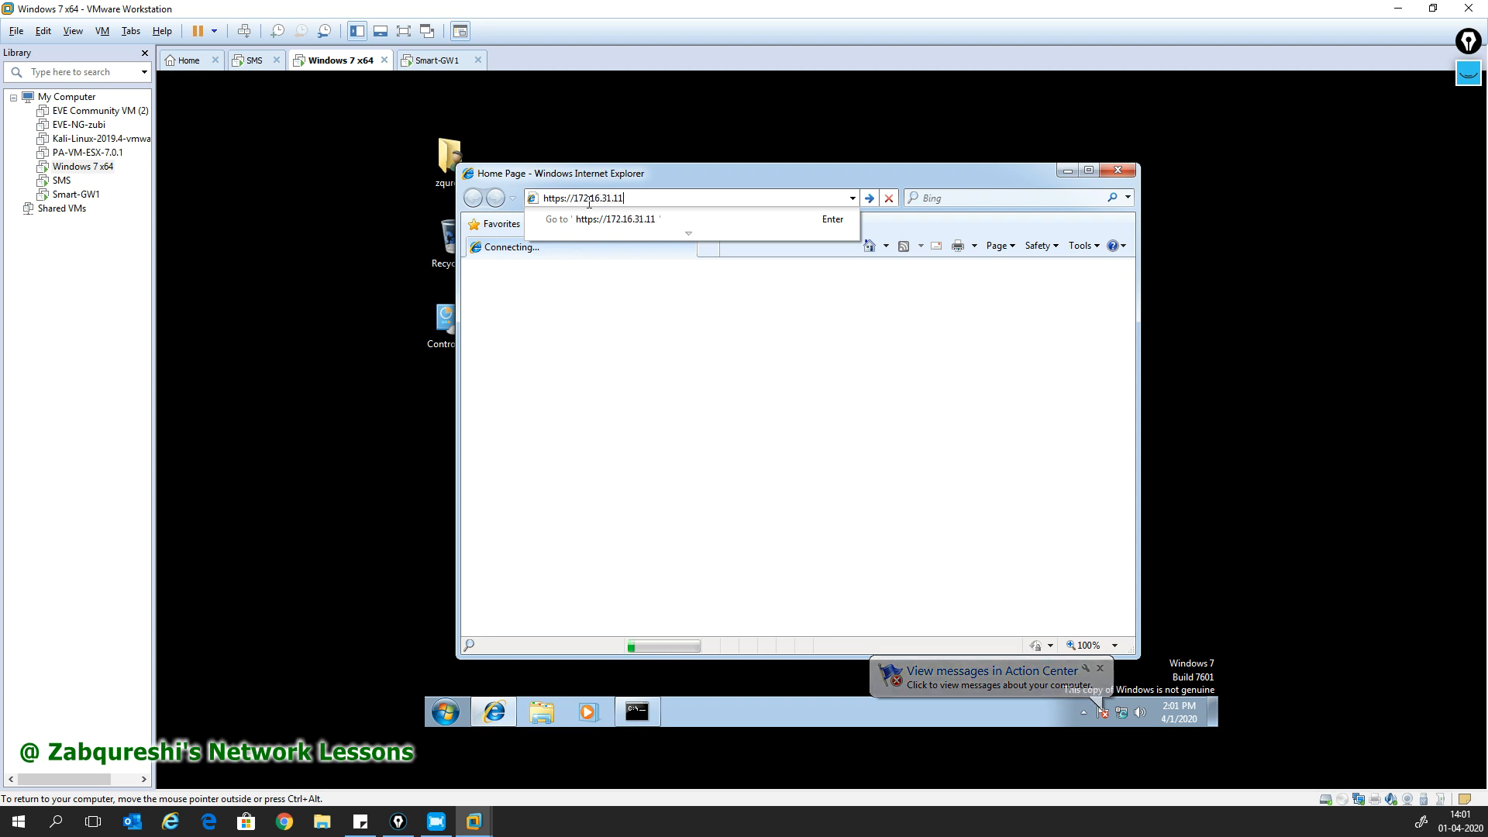
text(0)
key(Return)
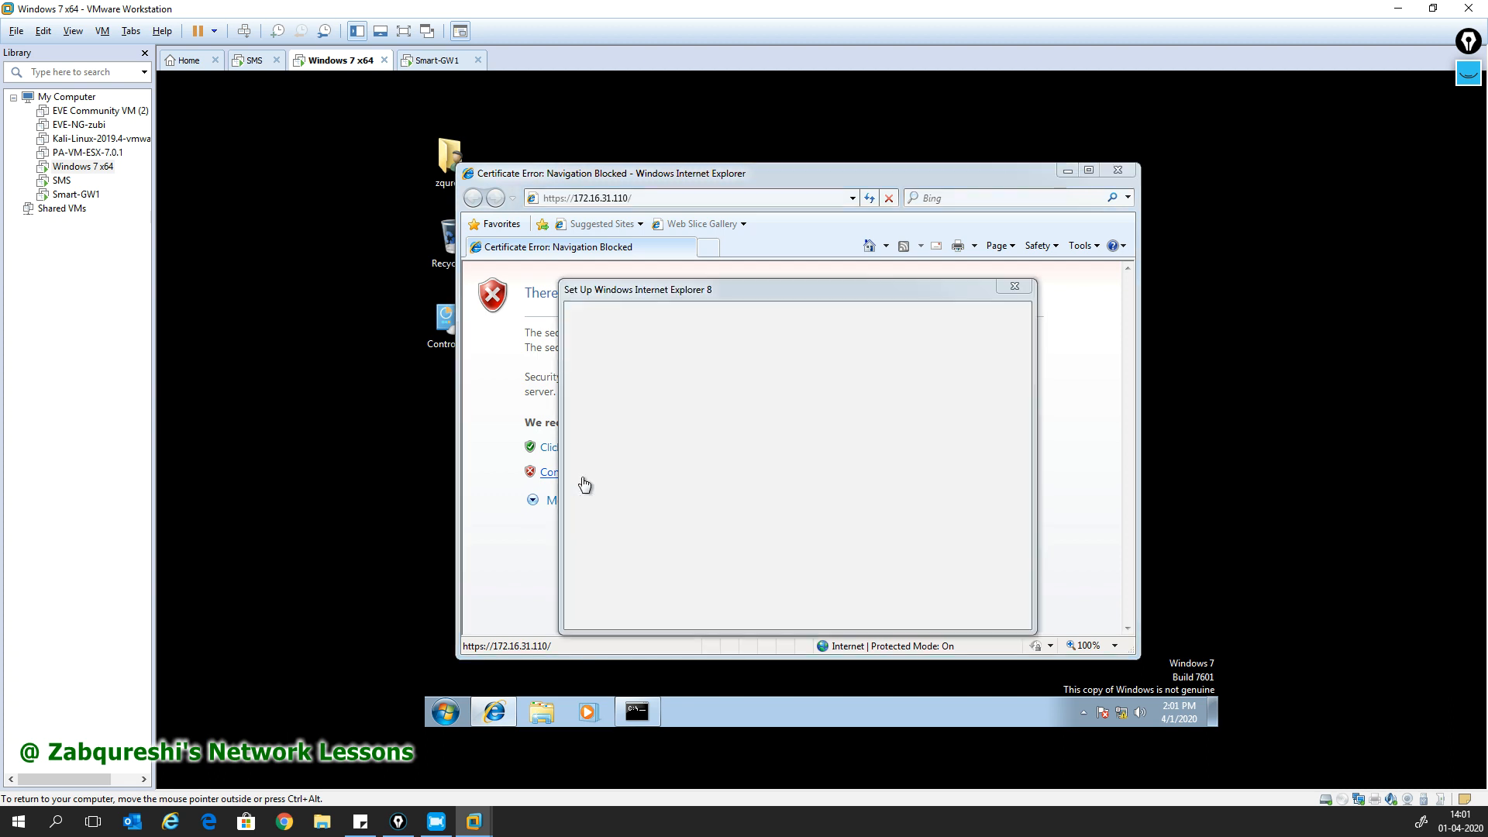
- Postpone the IE8 setup with 'Ask me later' and continue past the certificate warning to the site
click(947, 608)
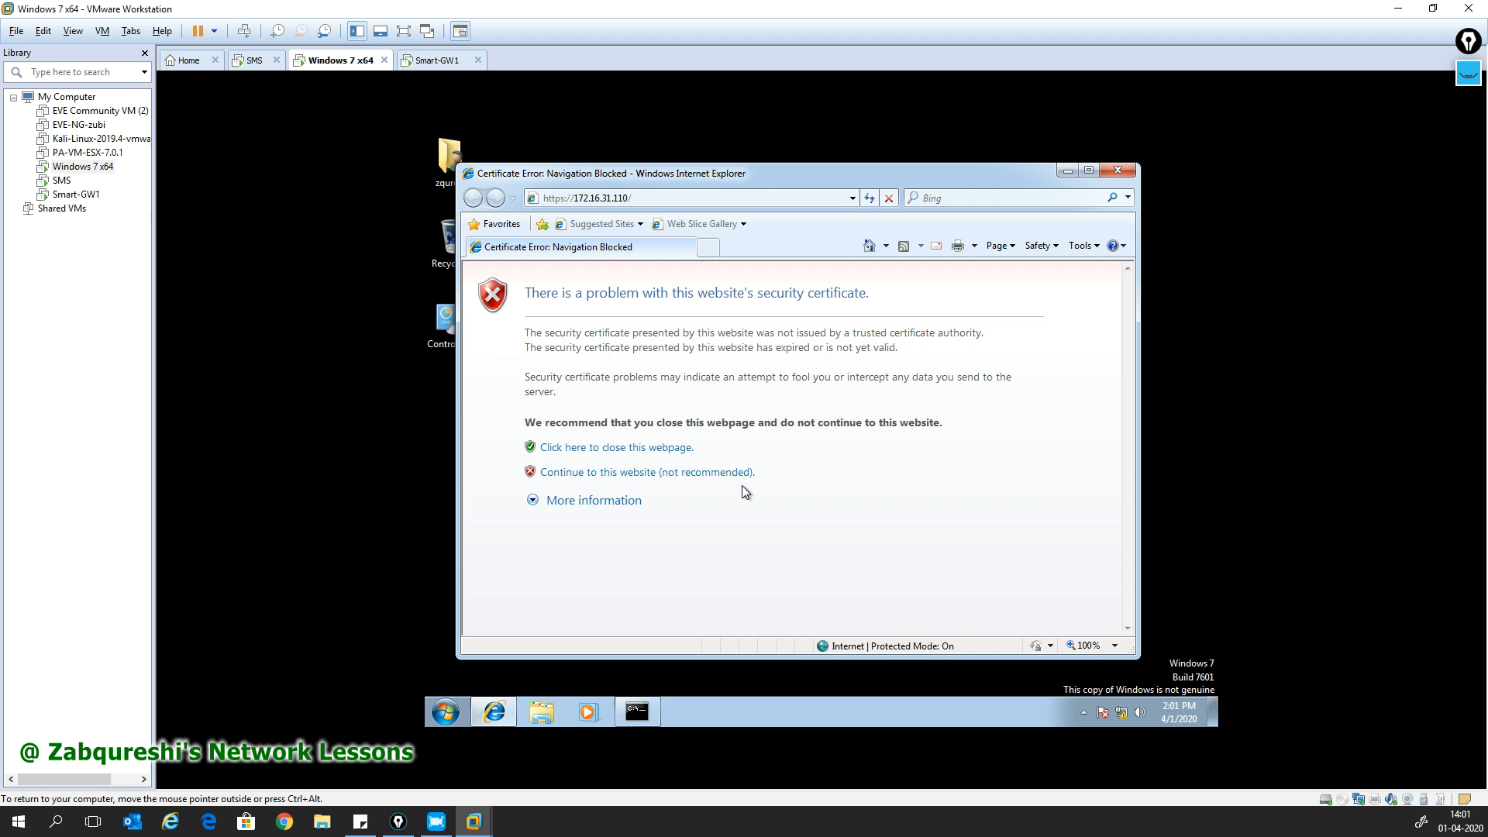
click(634, 477)
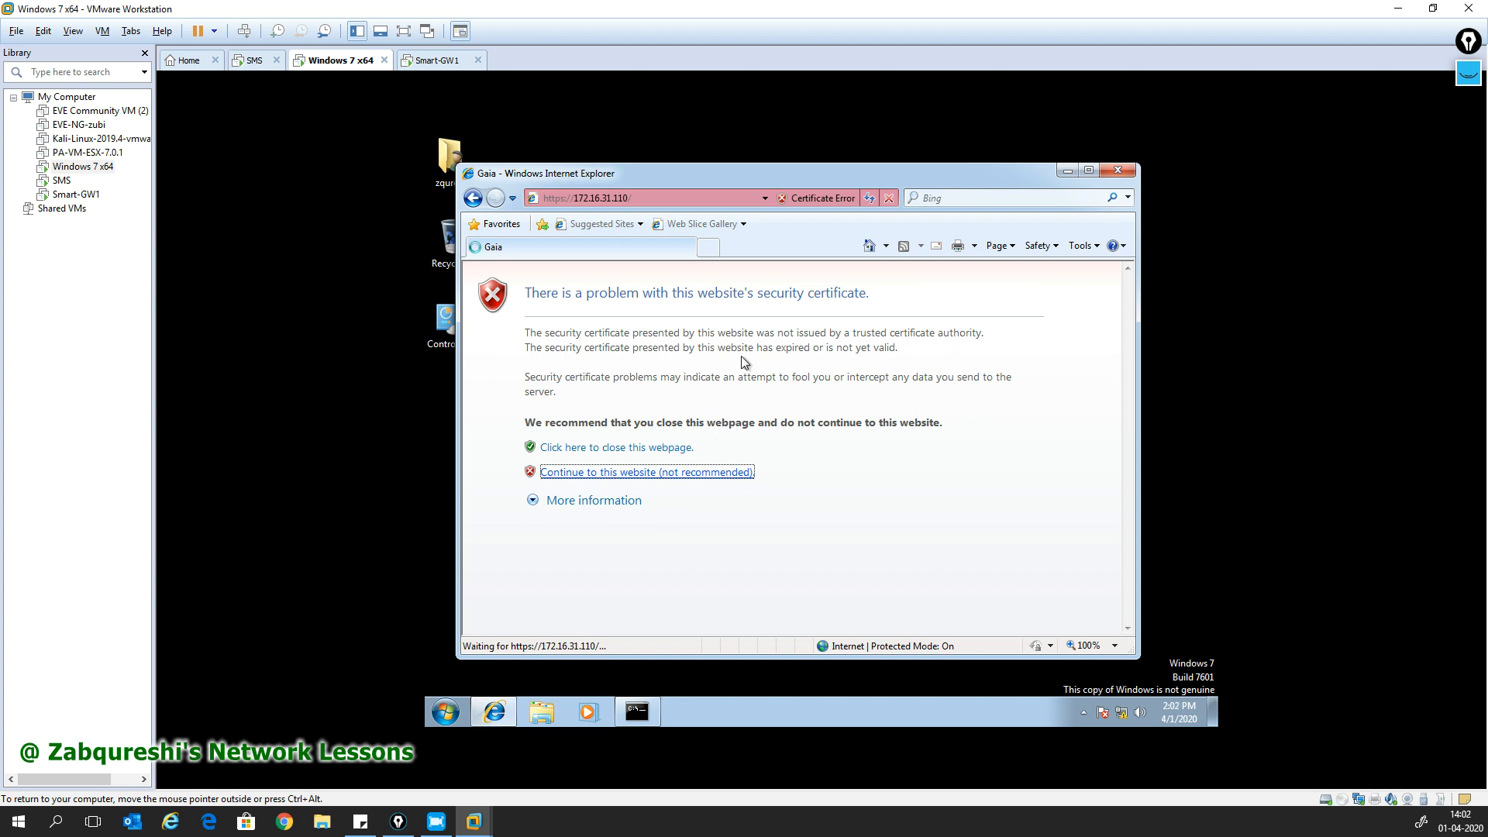
drag(792, 176, 848, 154)
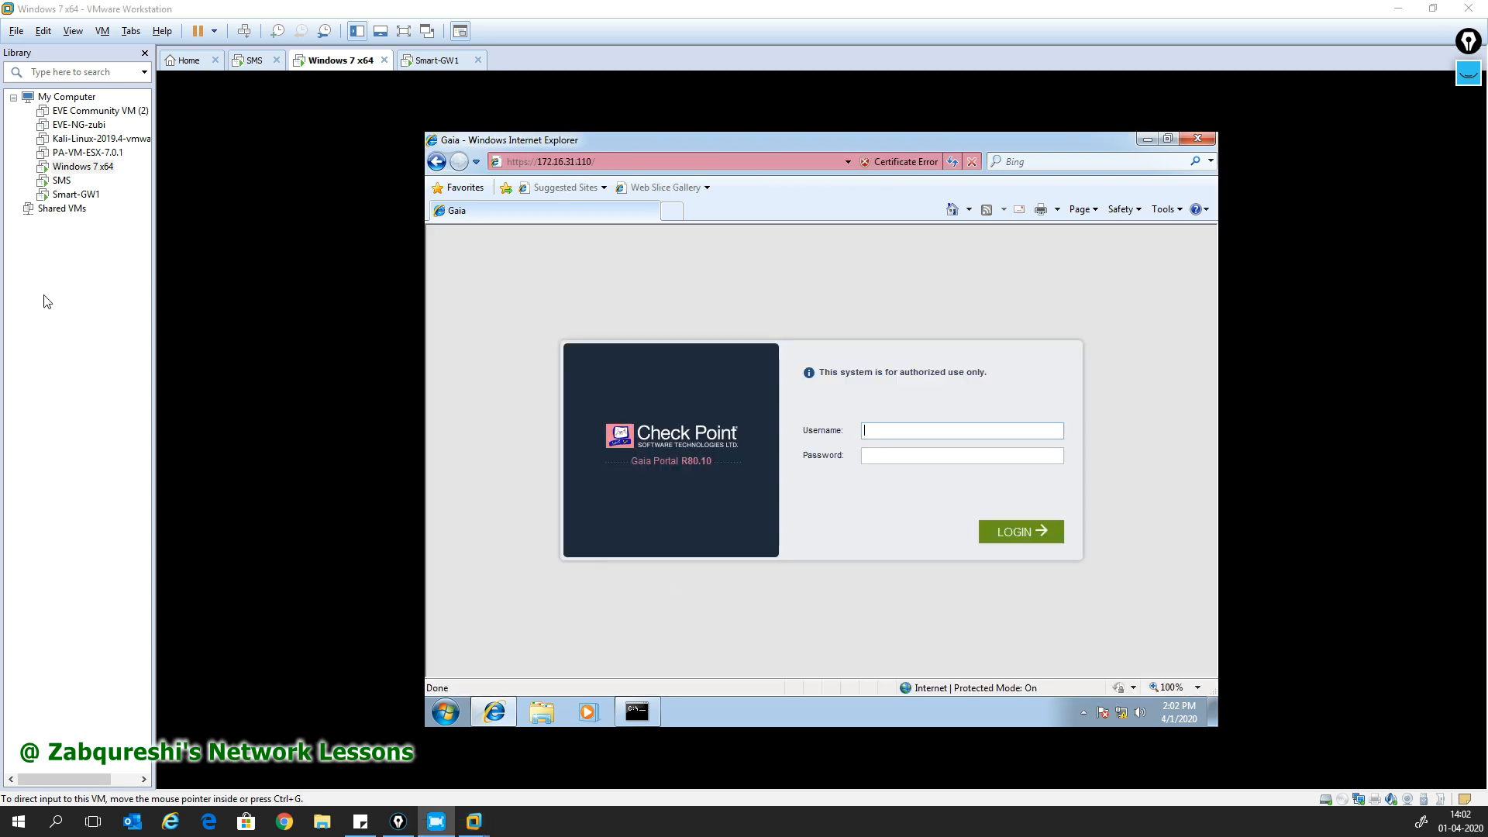
- Log in to the Gaia Portal as admin, retrying with the correct password after reloading the page
click(882, 442)
text(admin)
key(Tab)
text(admin12)
key(Return)
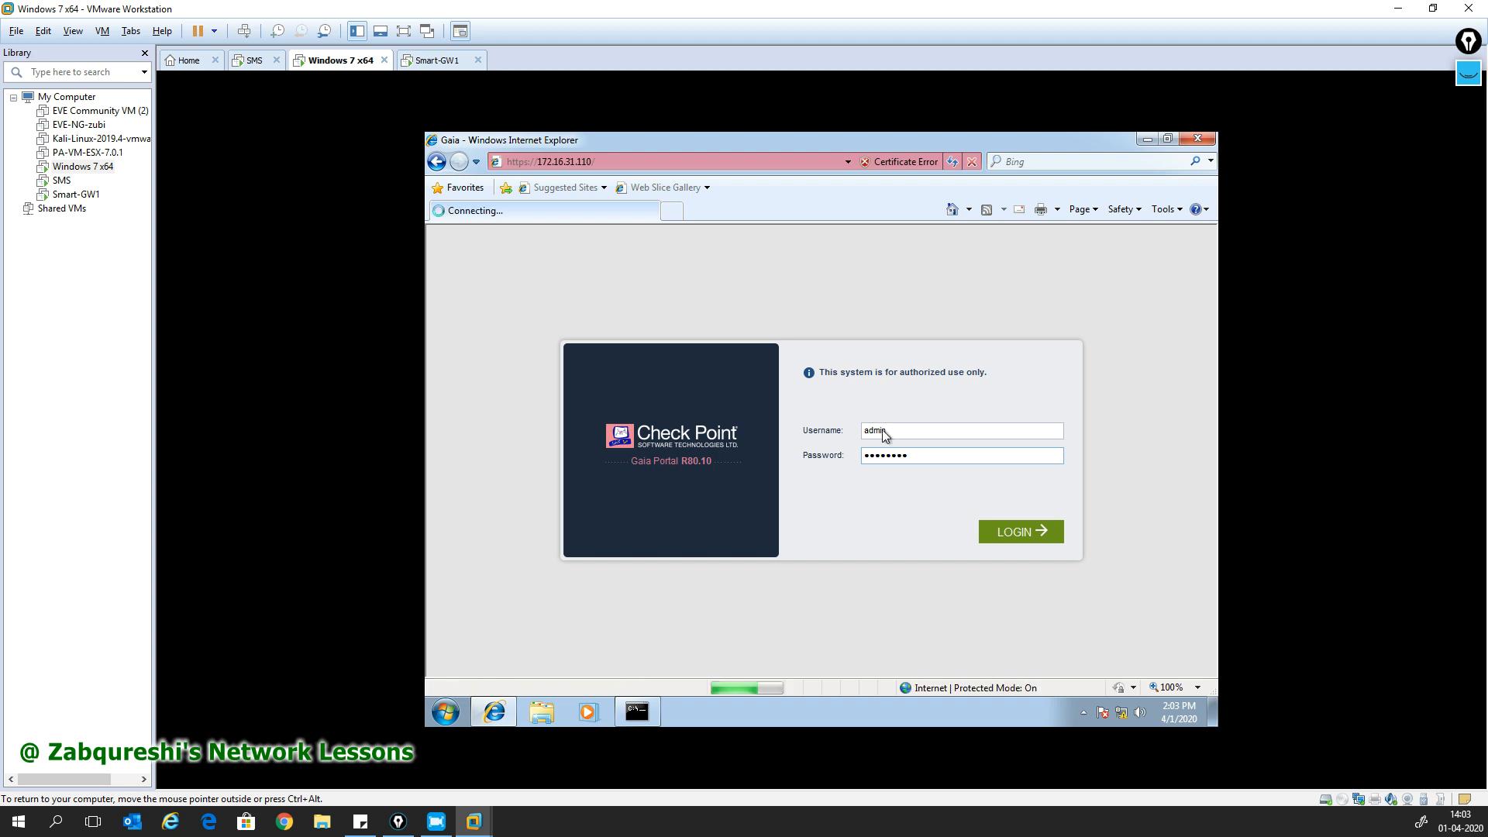
click(951, 161)
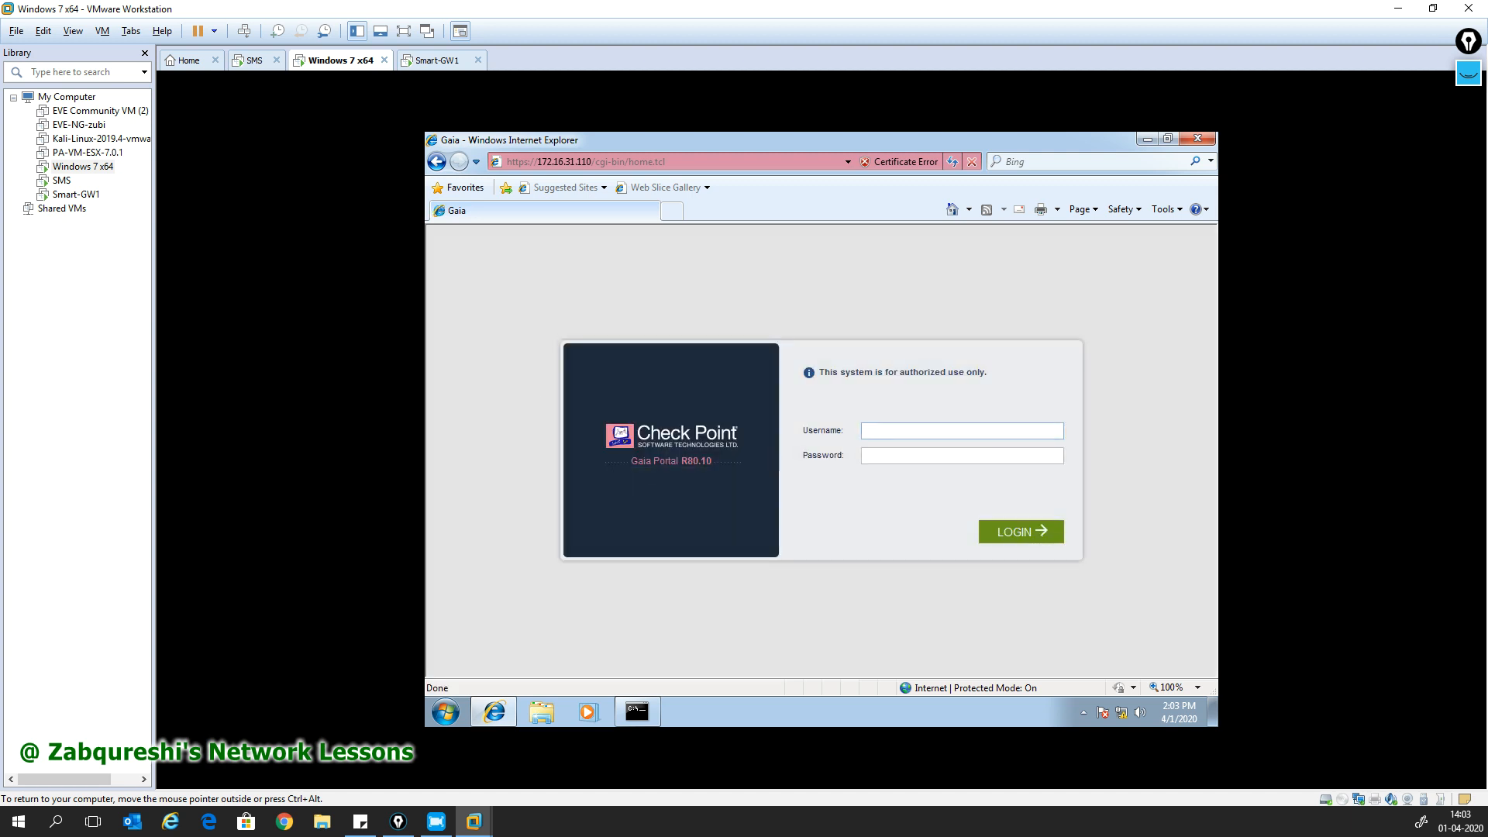
text(adminadmin123)
key(Return)
key(Return)
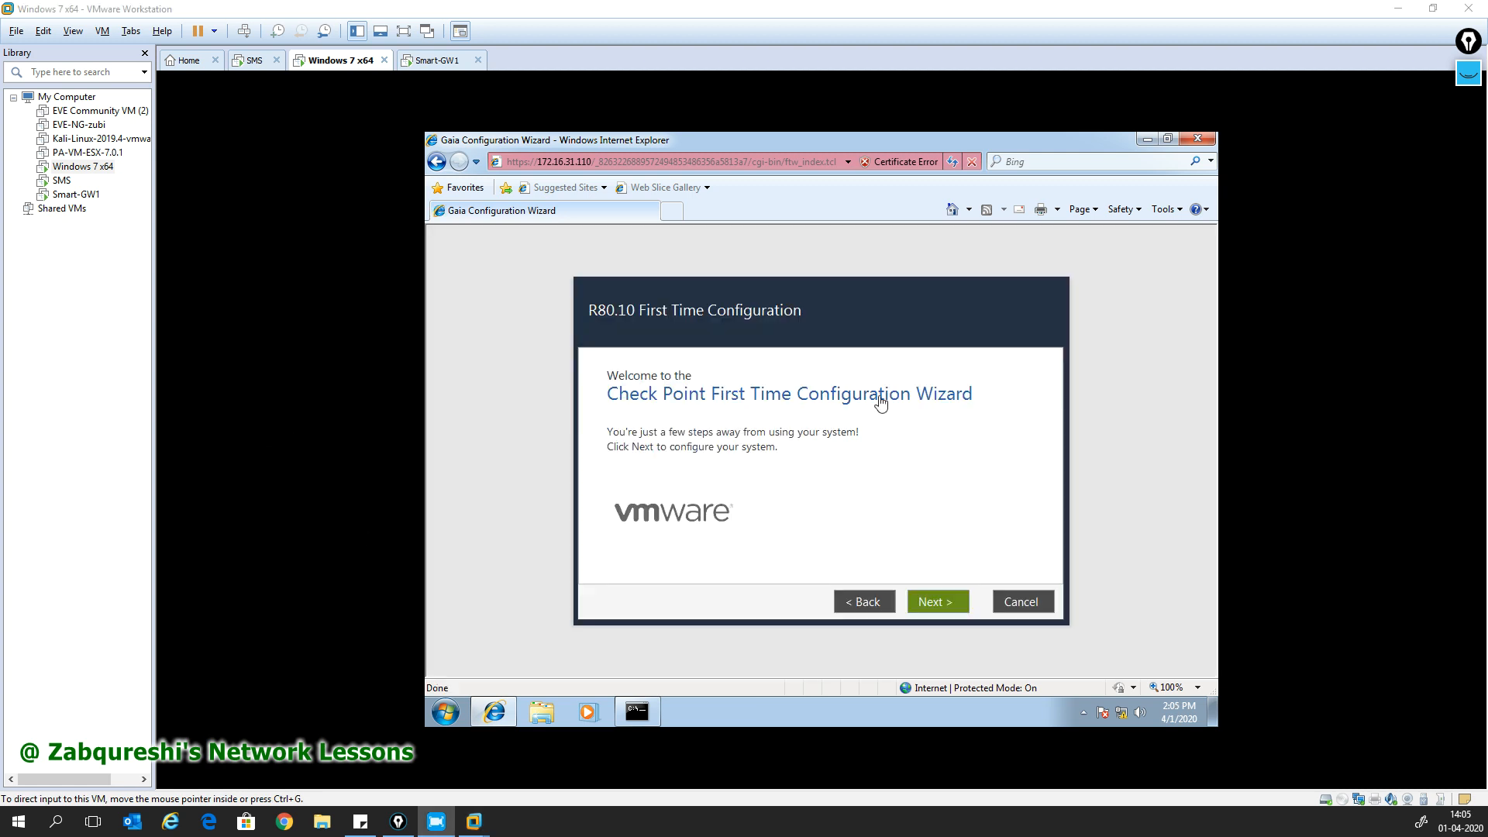
- Pass the Welcome page, keep 'Continue with R80.10 configuration', and accept the eth0 management settings unchanged
click(945, 612)
click(945, 612)
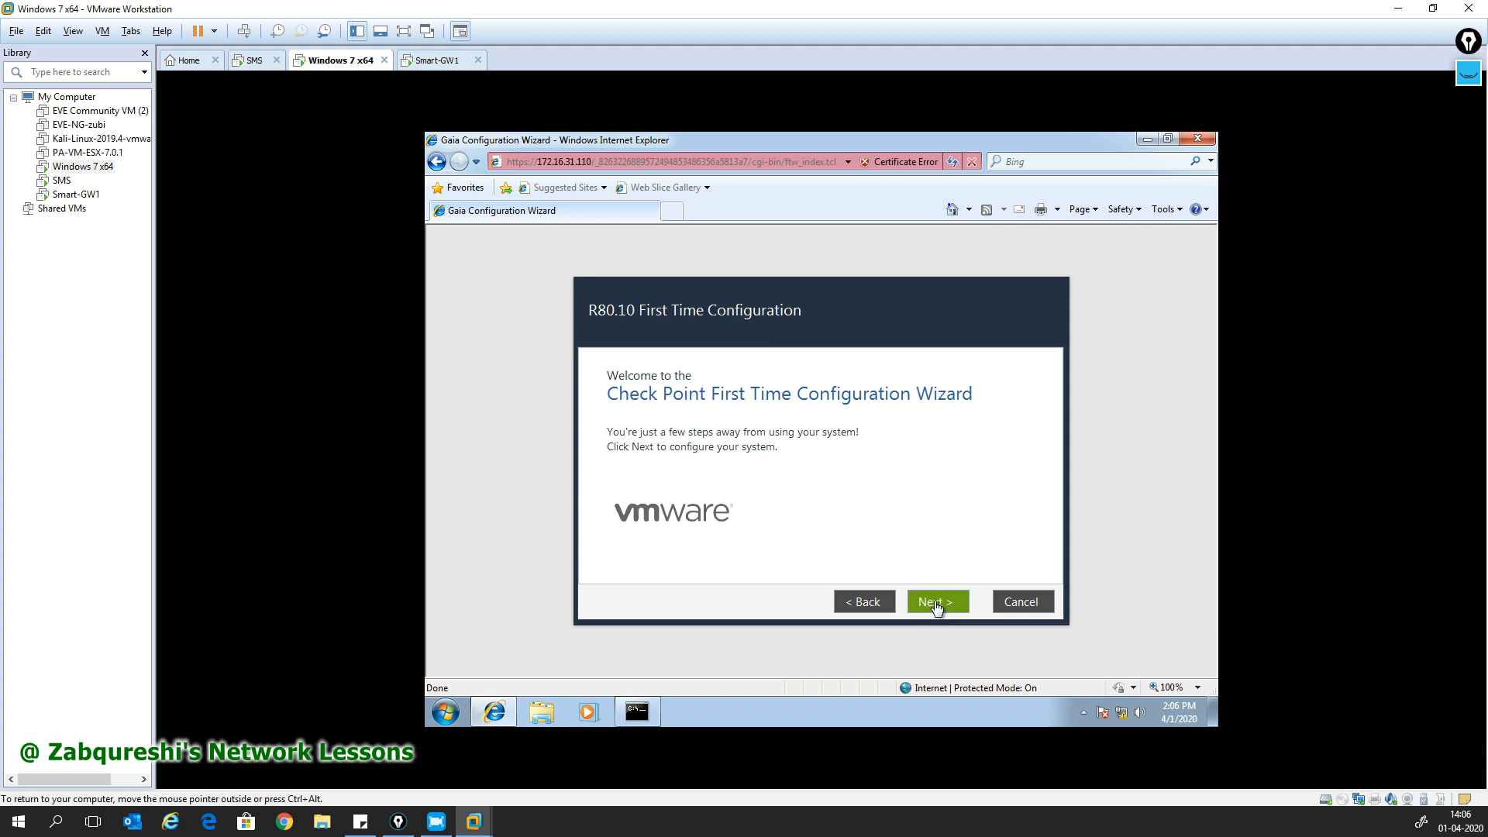
click(936, 604)
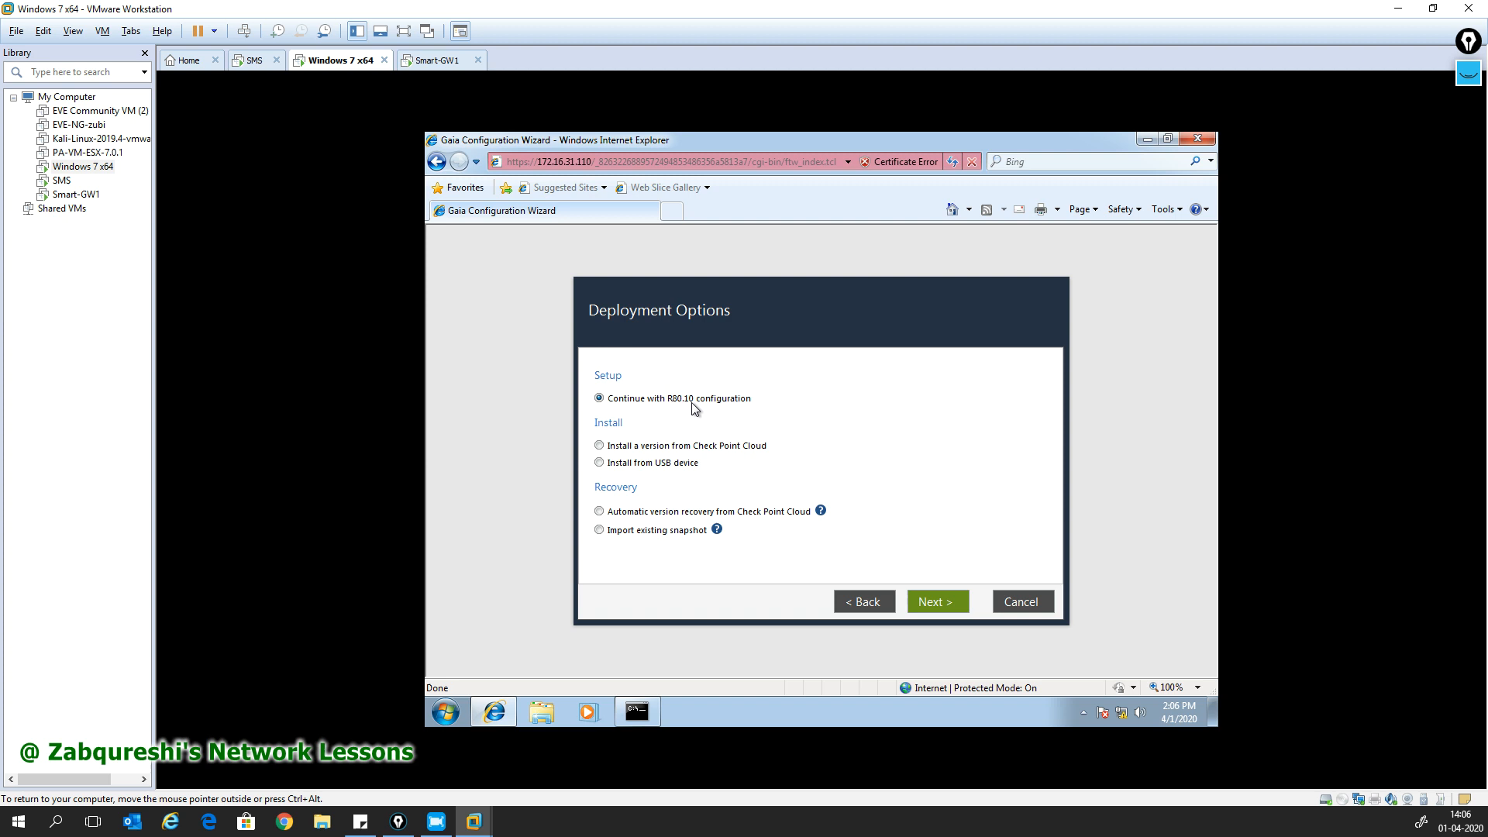
click(951, 609)
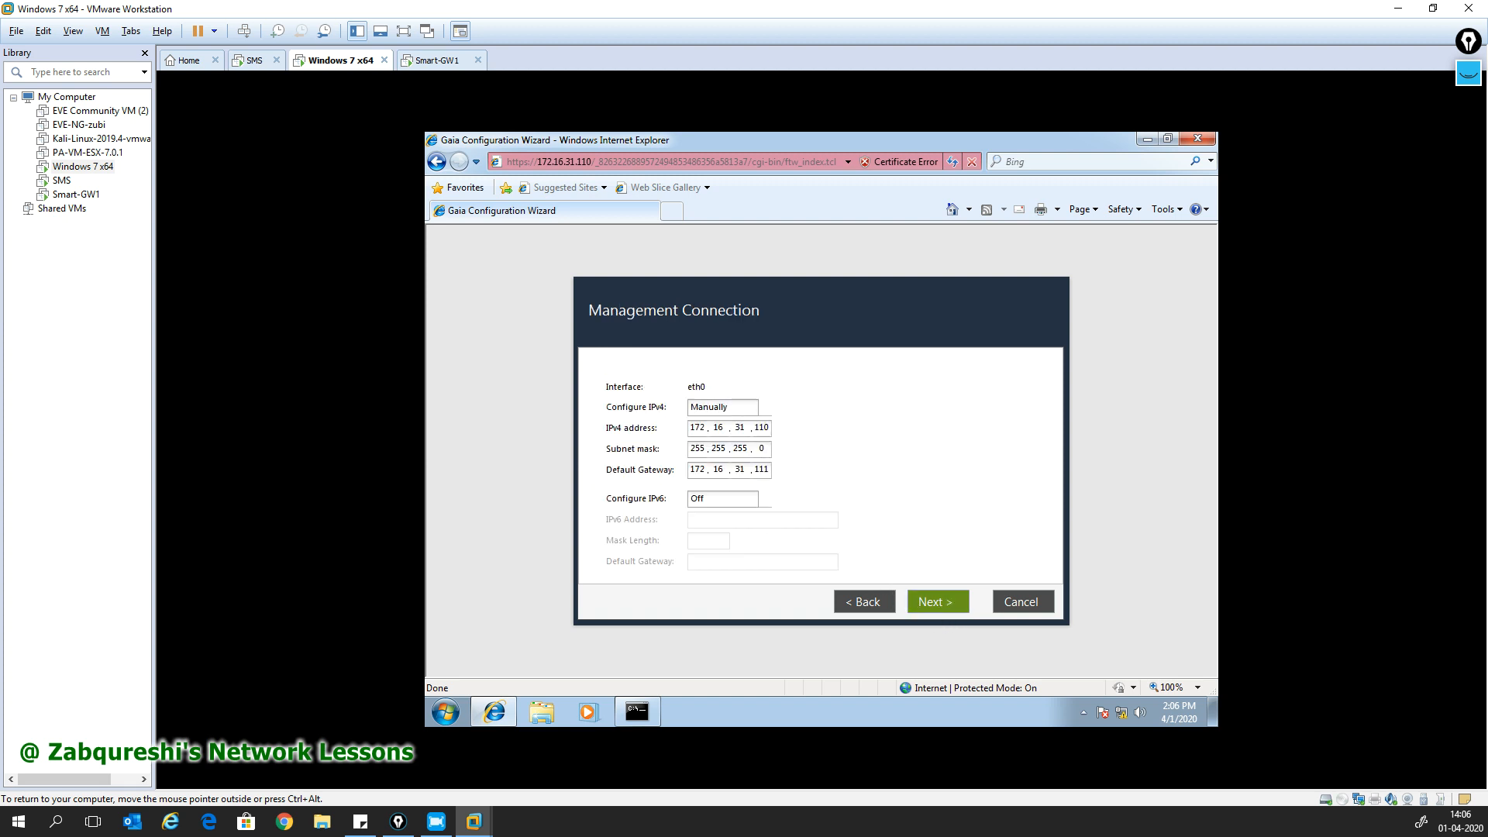
double_click(761, 470)
click(799, 489)
click(961, 612)
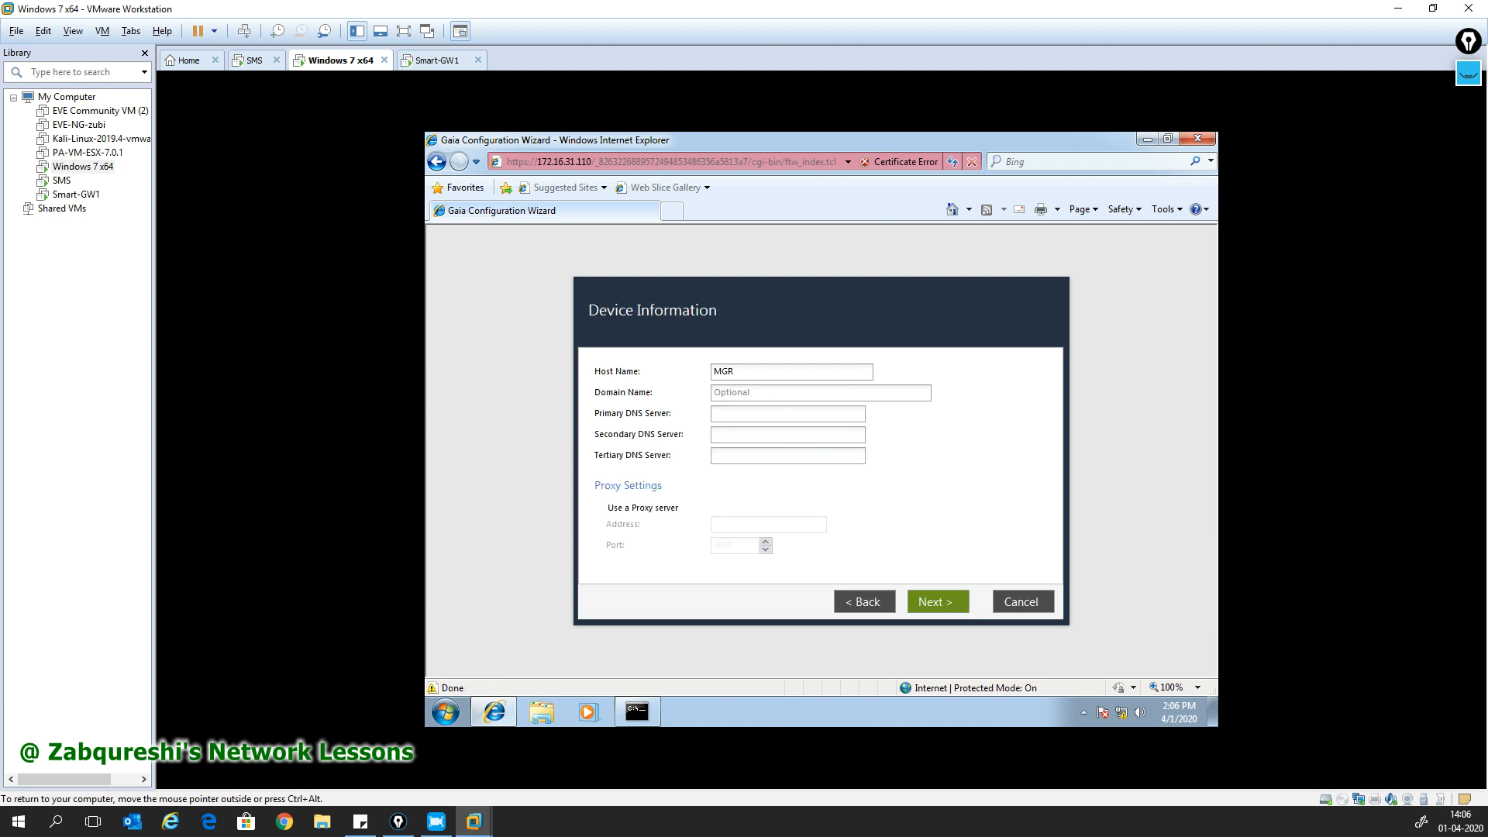
- Enter the primary DNS server address, then accept the device information and date/time settings
click(759, 394)
key(Tab)
text(.8.)
text(8)
text(4.2.2.2)
click(943, 603)
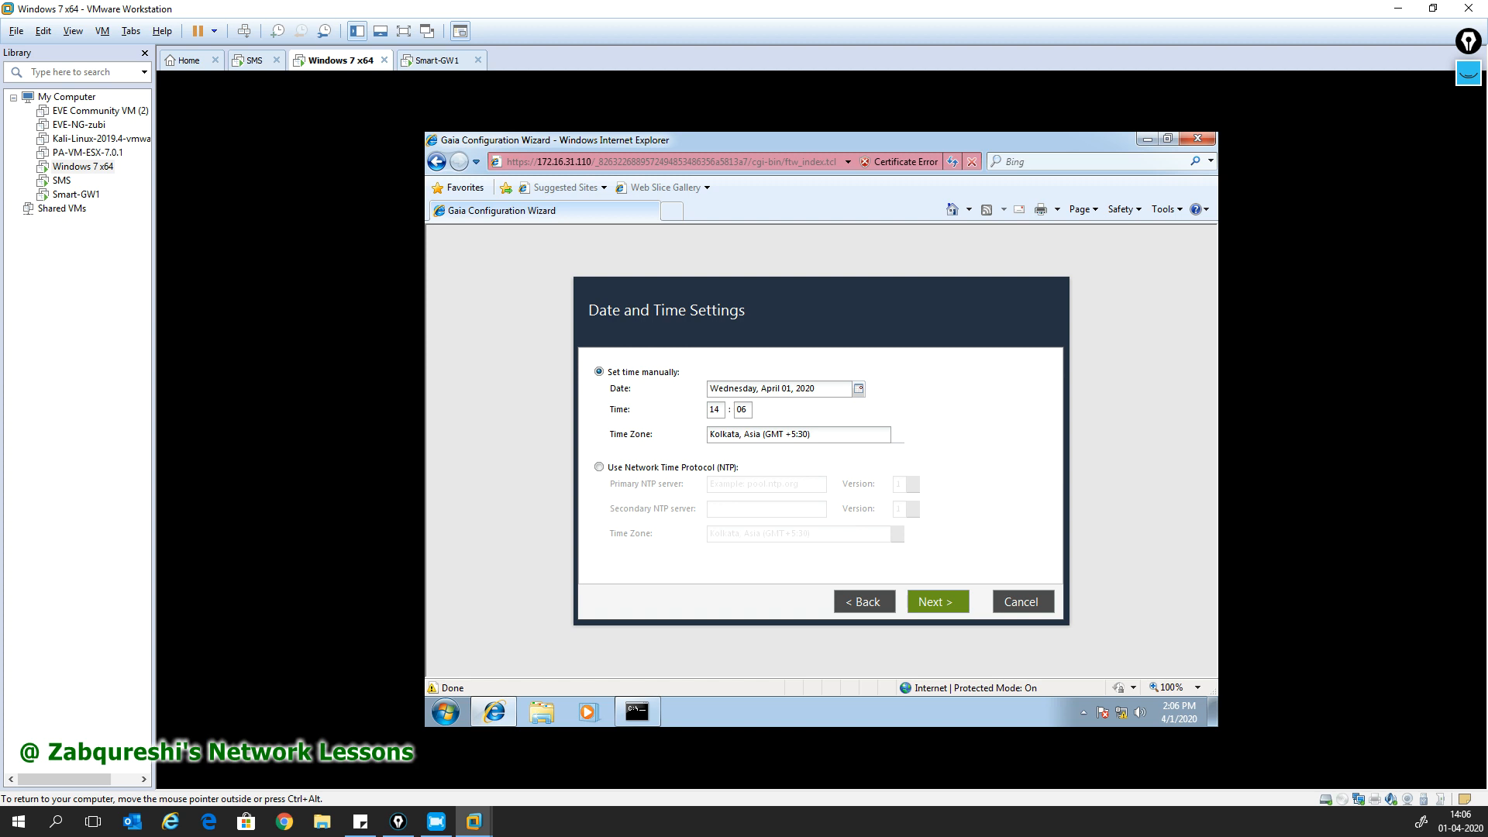
click(932, 608)
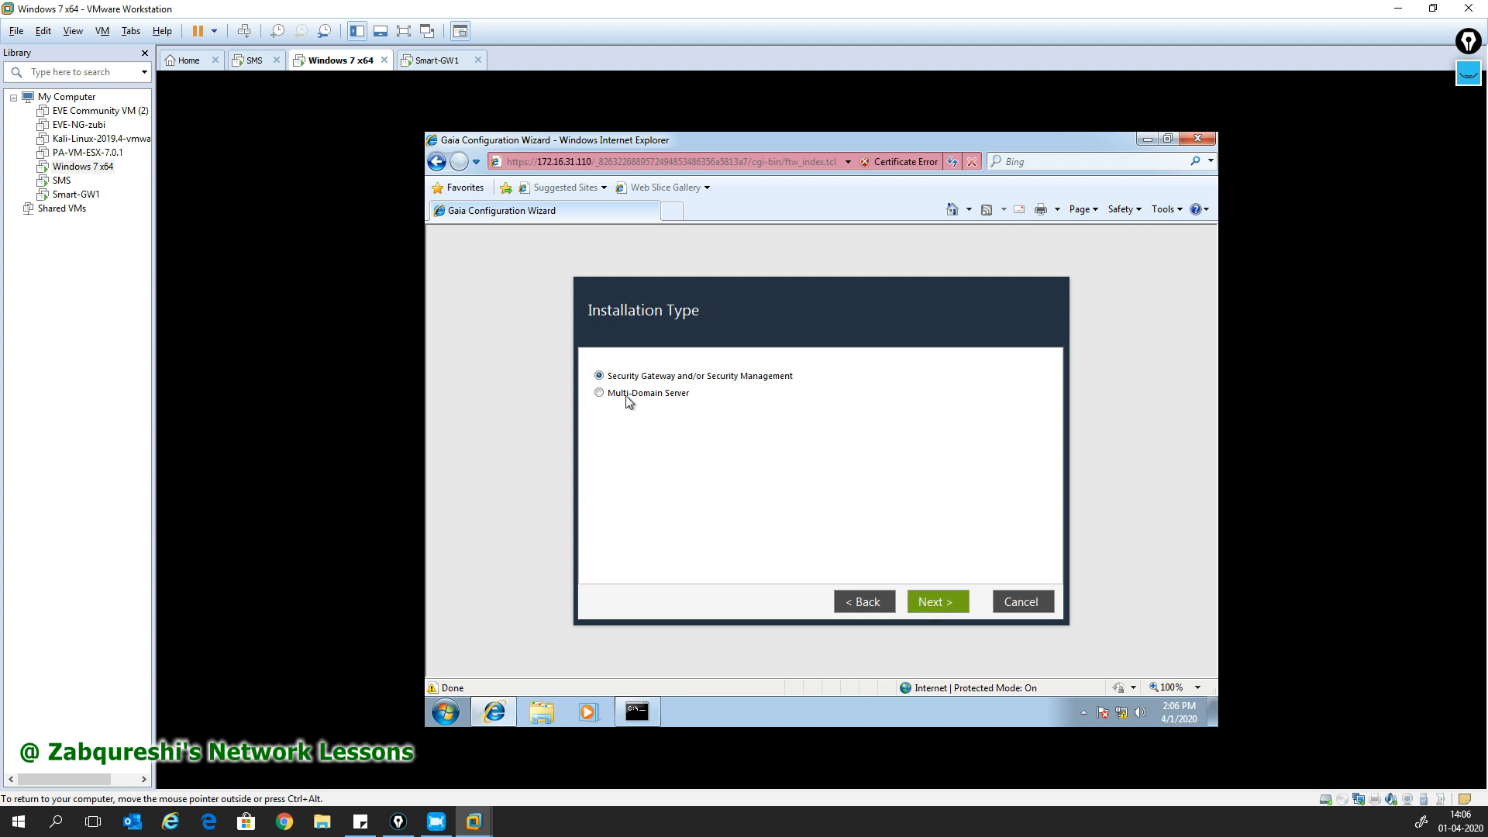
- Choose Security Management only as the installed product, defined as Primary
click(928, 605)
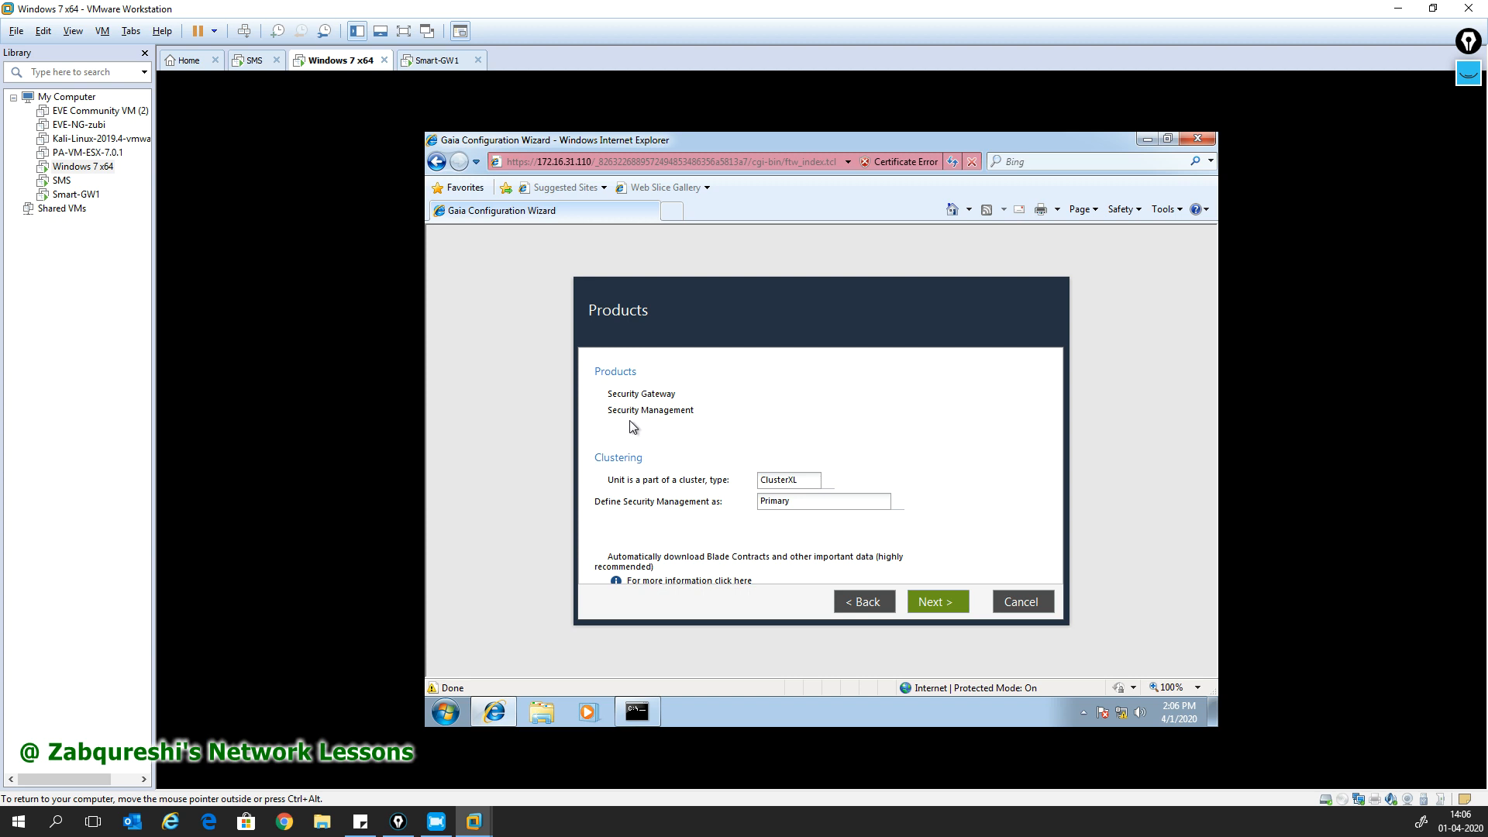
click(599, 410)
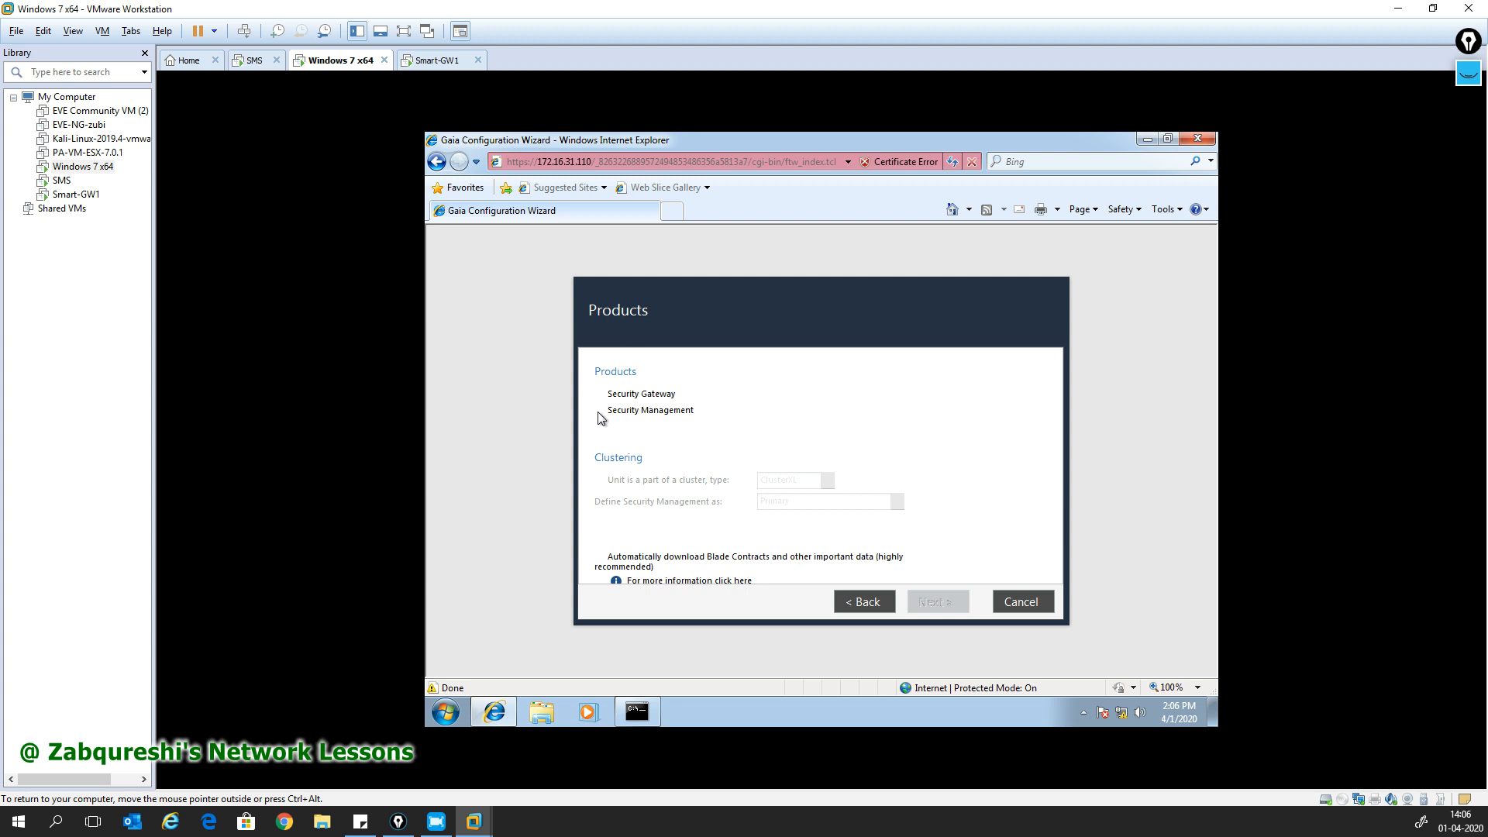
click(601, 413)
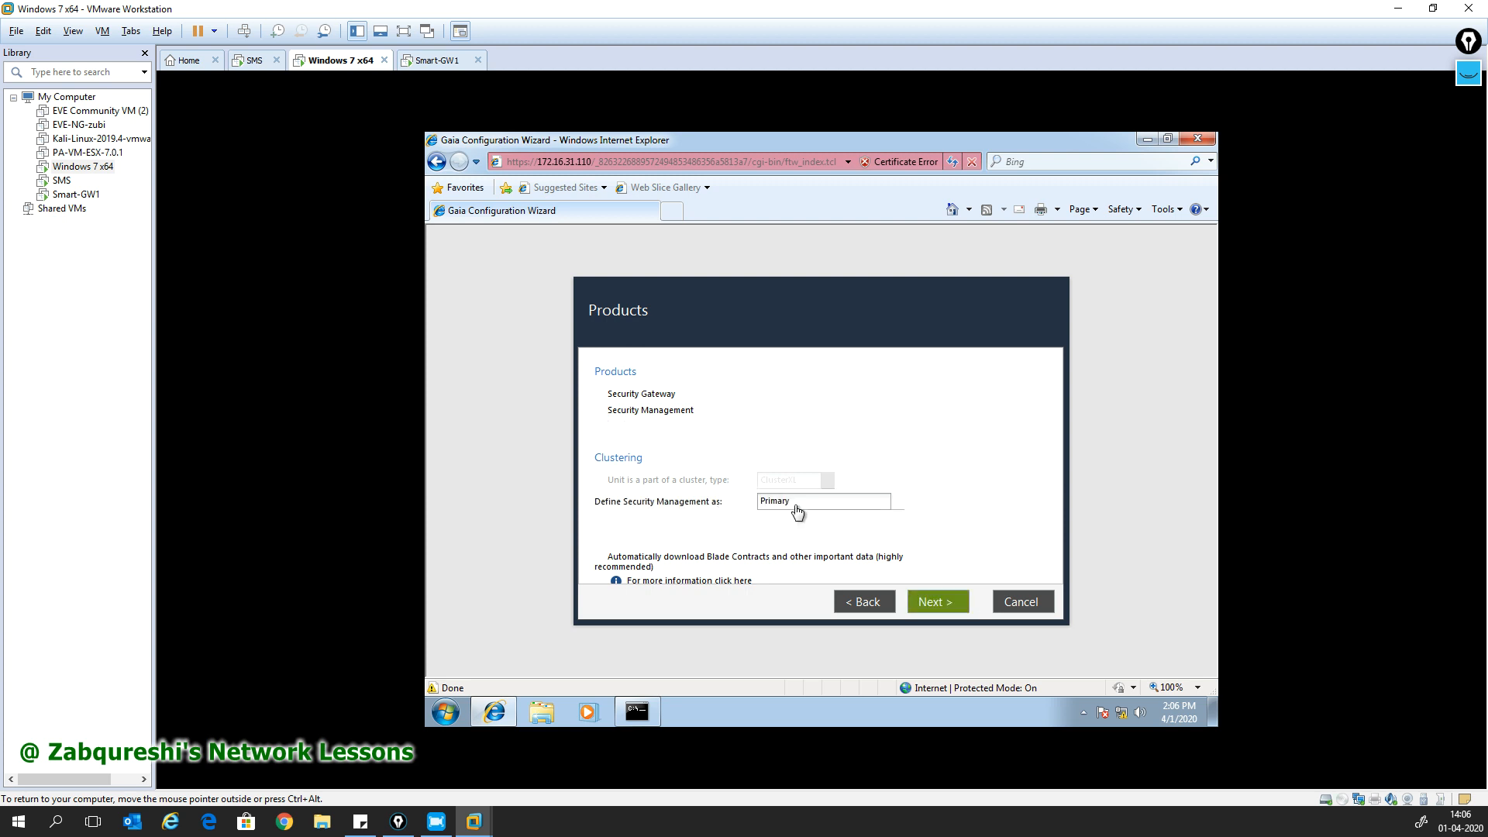
click(852, 505)
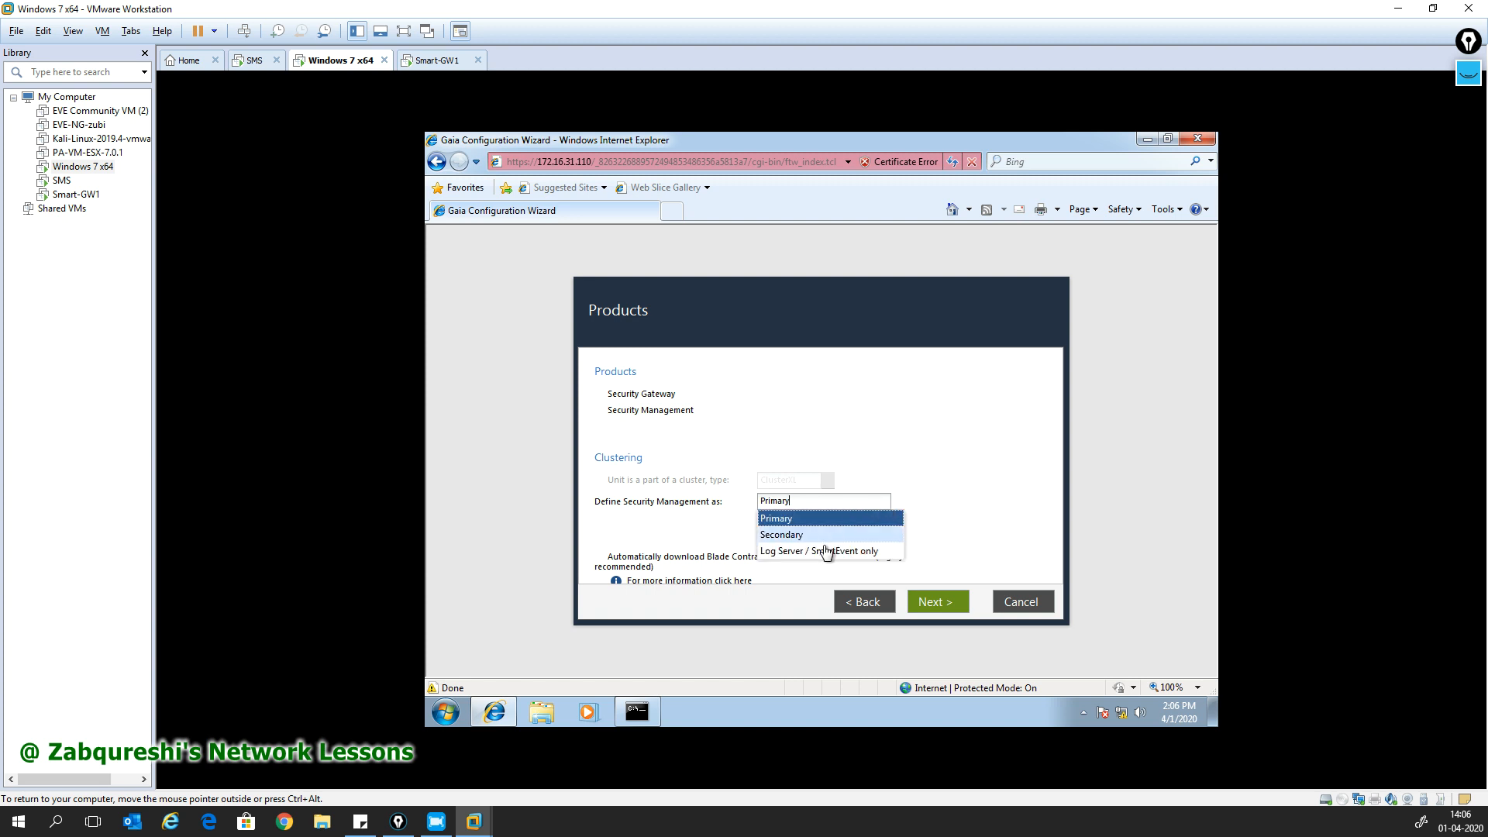
click(956, 493)
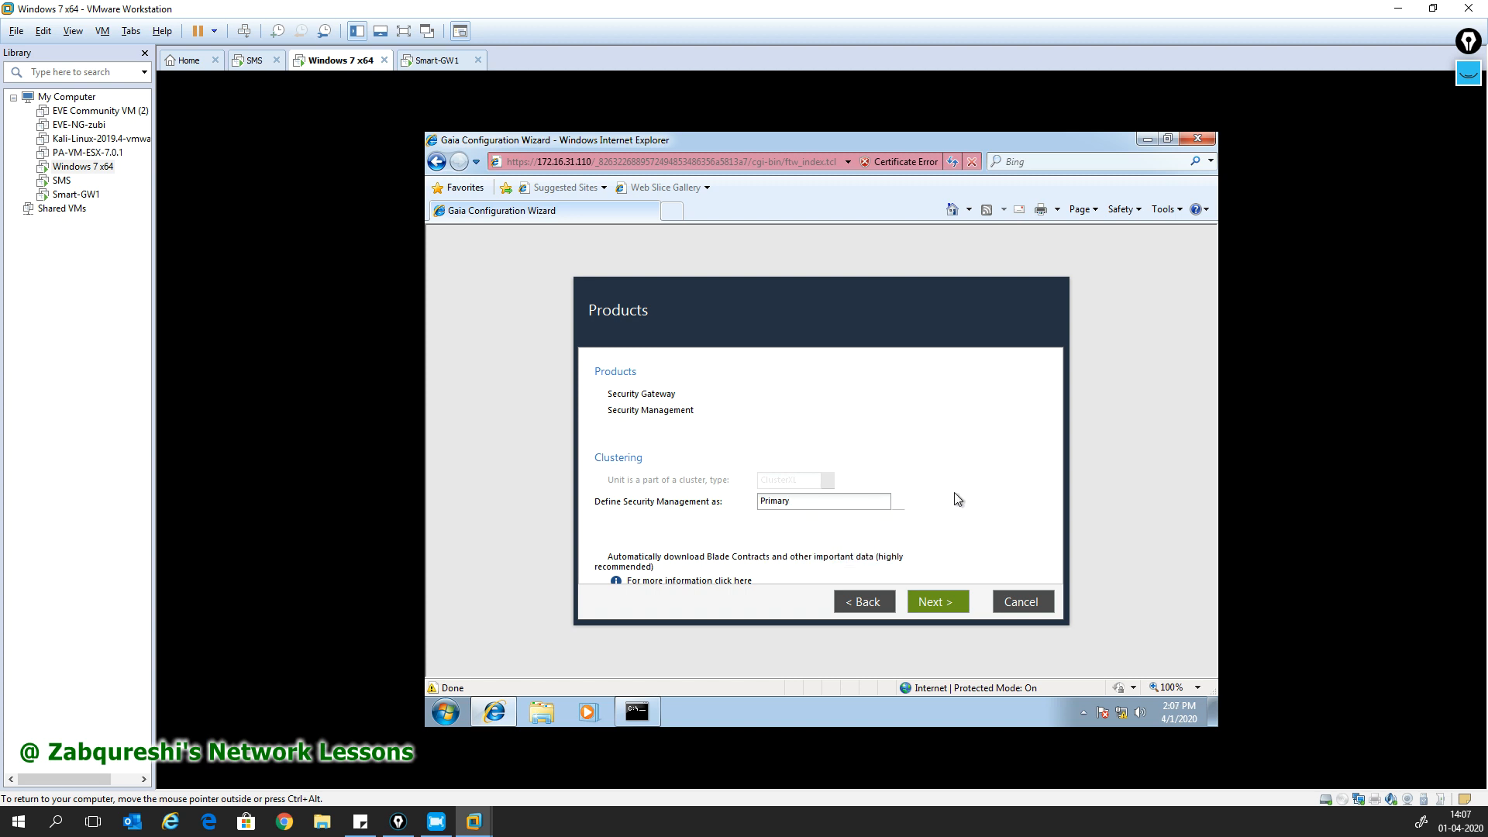
click(603, 413)
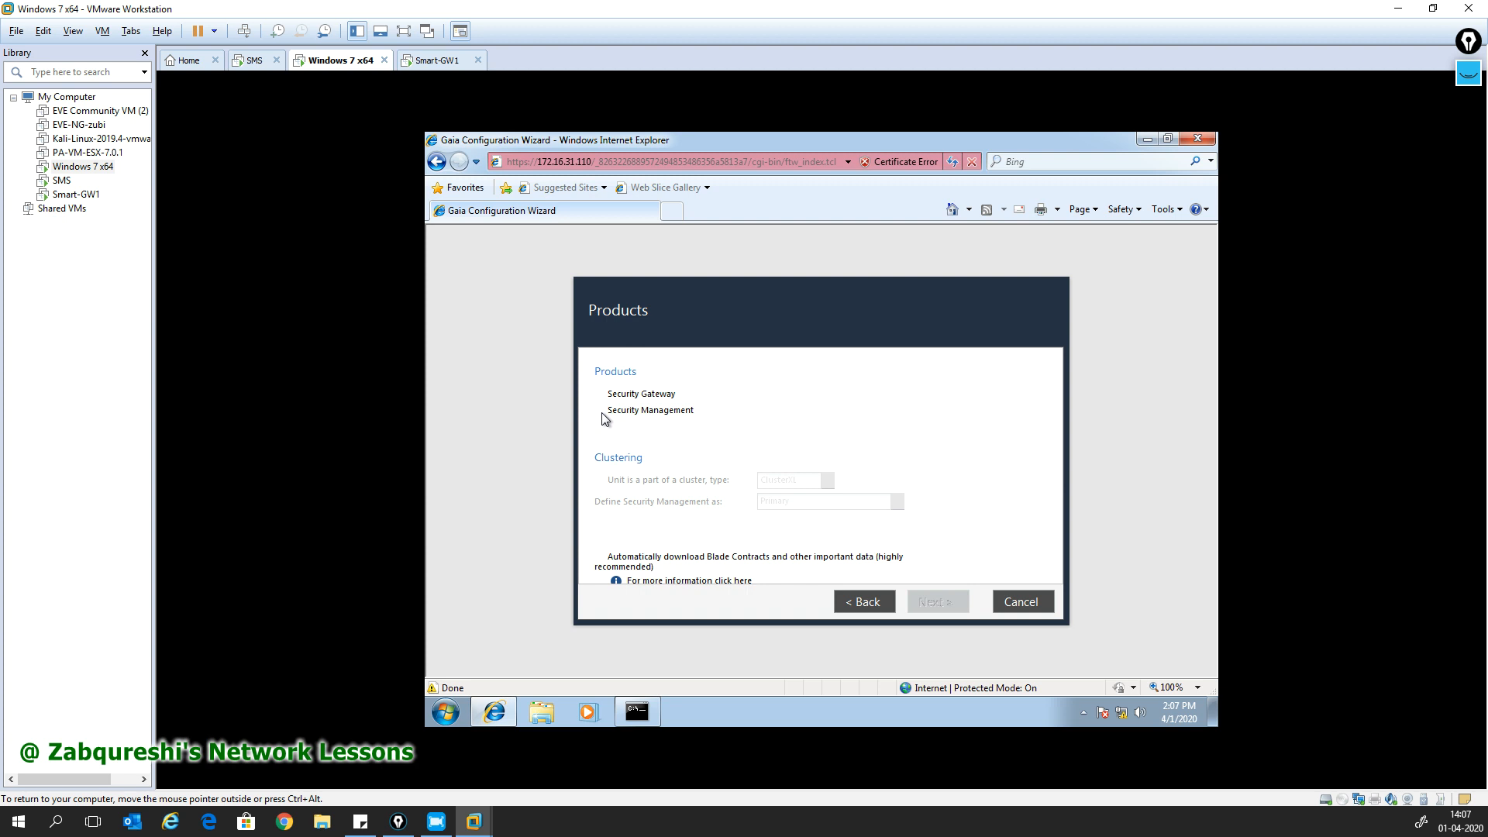
click(605, 396)
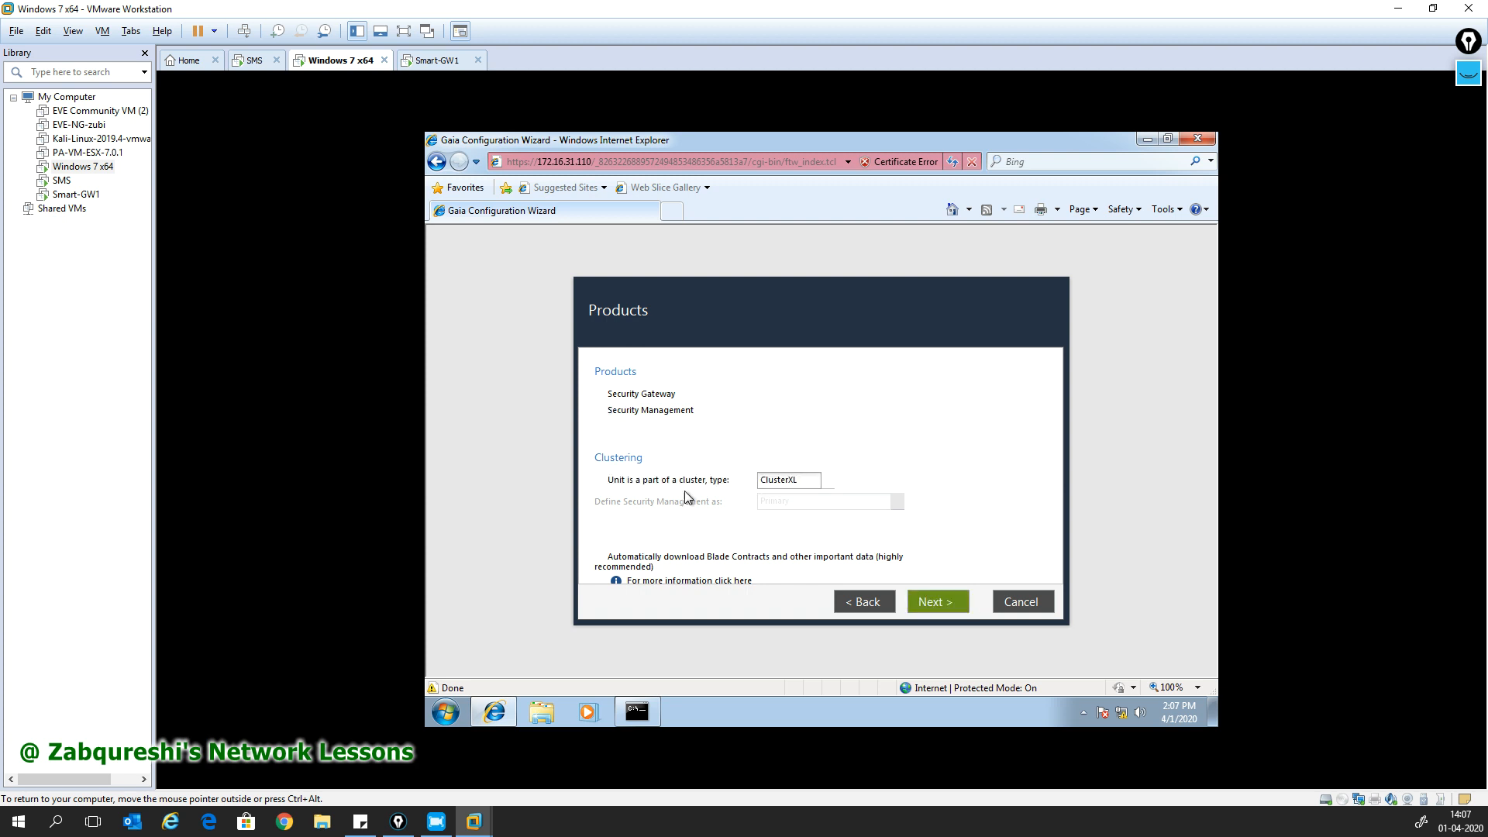
click(603, 397)
click(610, 414)
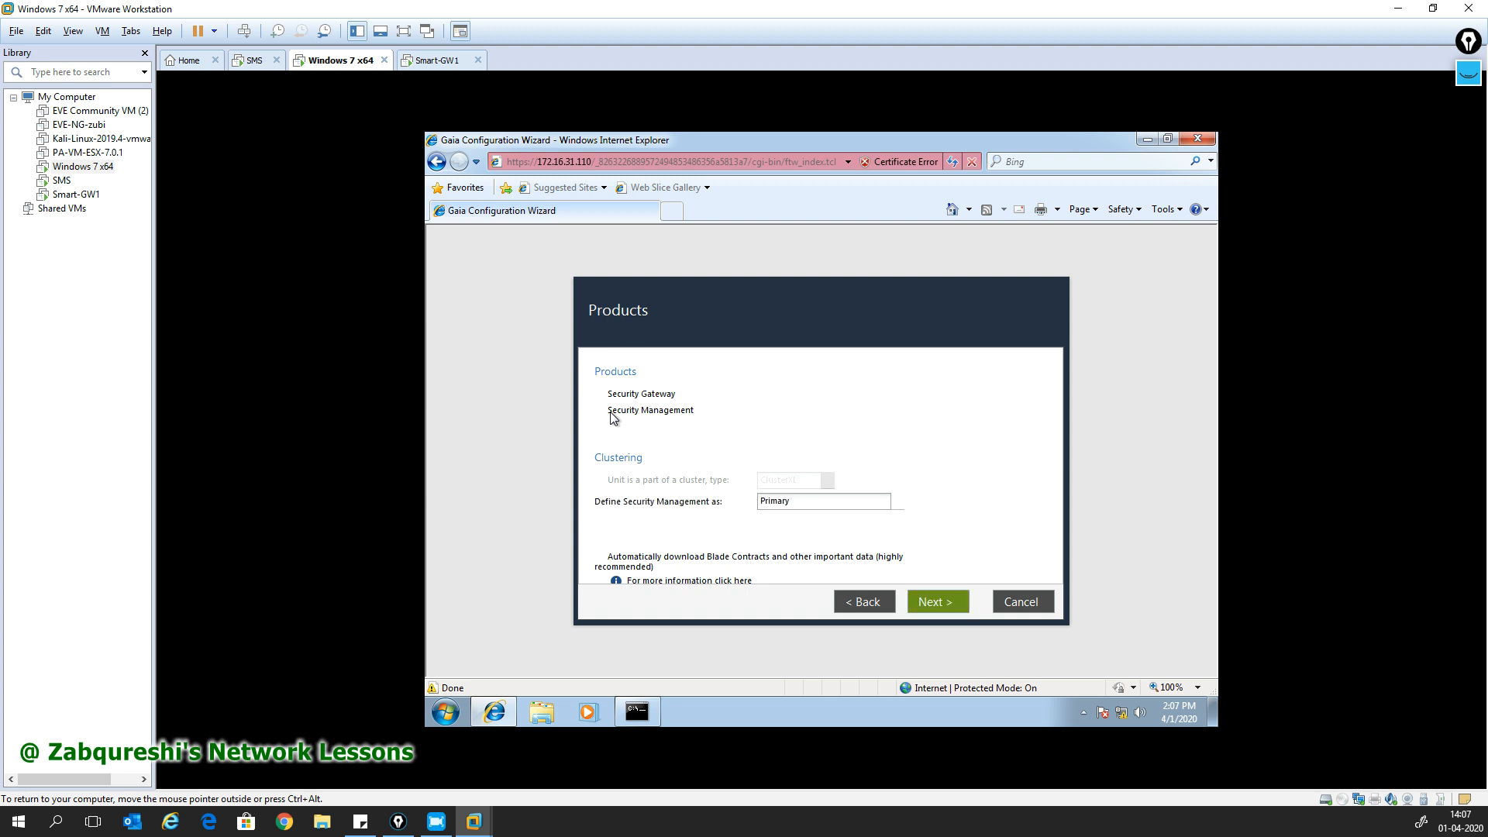
click(937, 603)
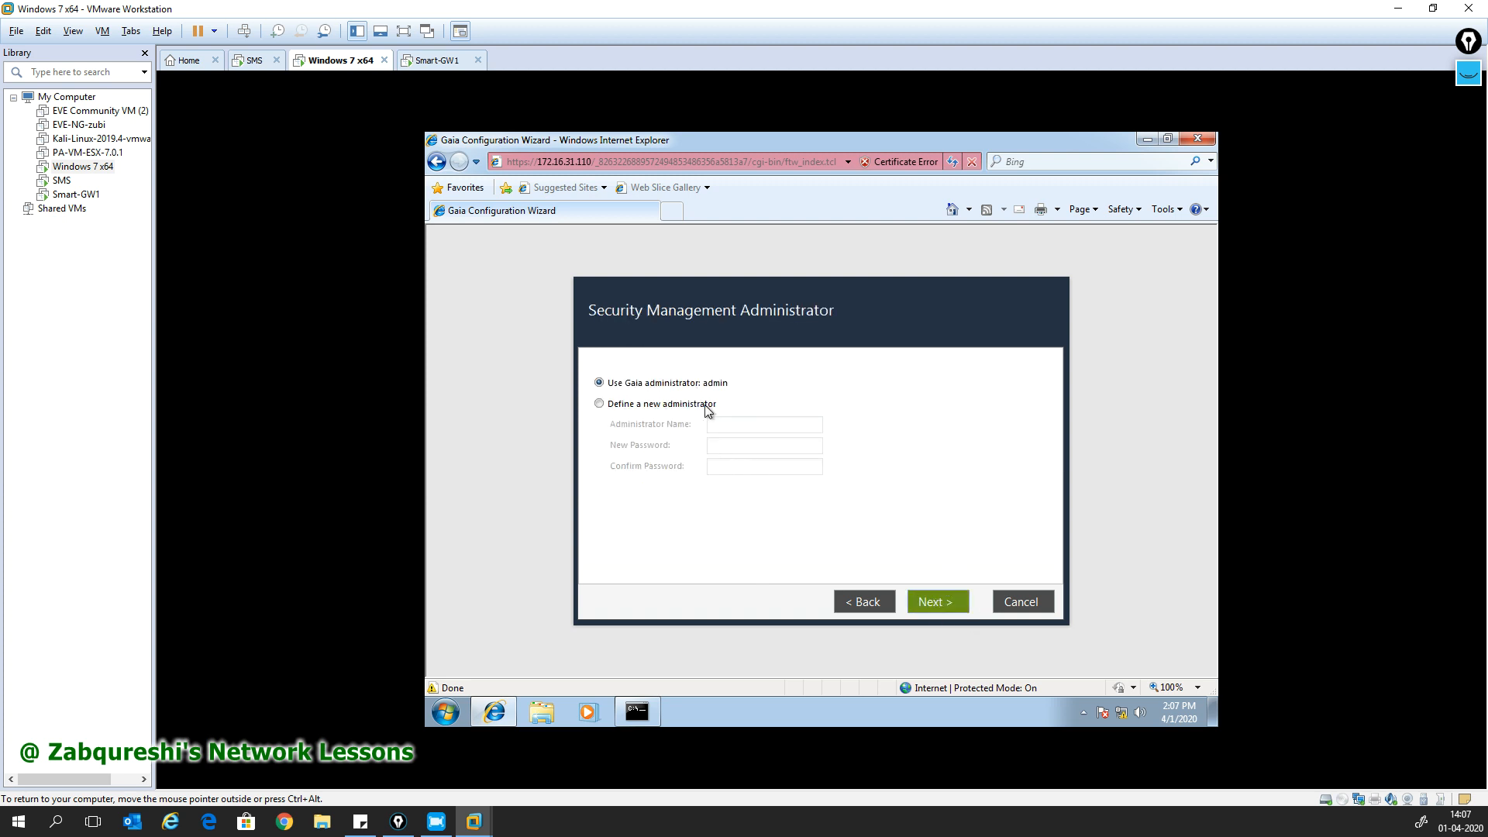
- Keep the Gaia administrator and allow GUI clients from any IP address
click(928, 605)
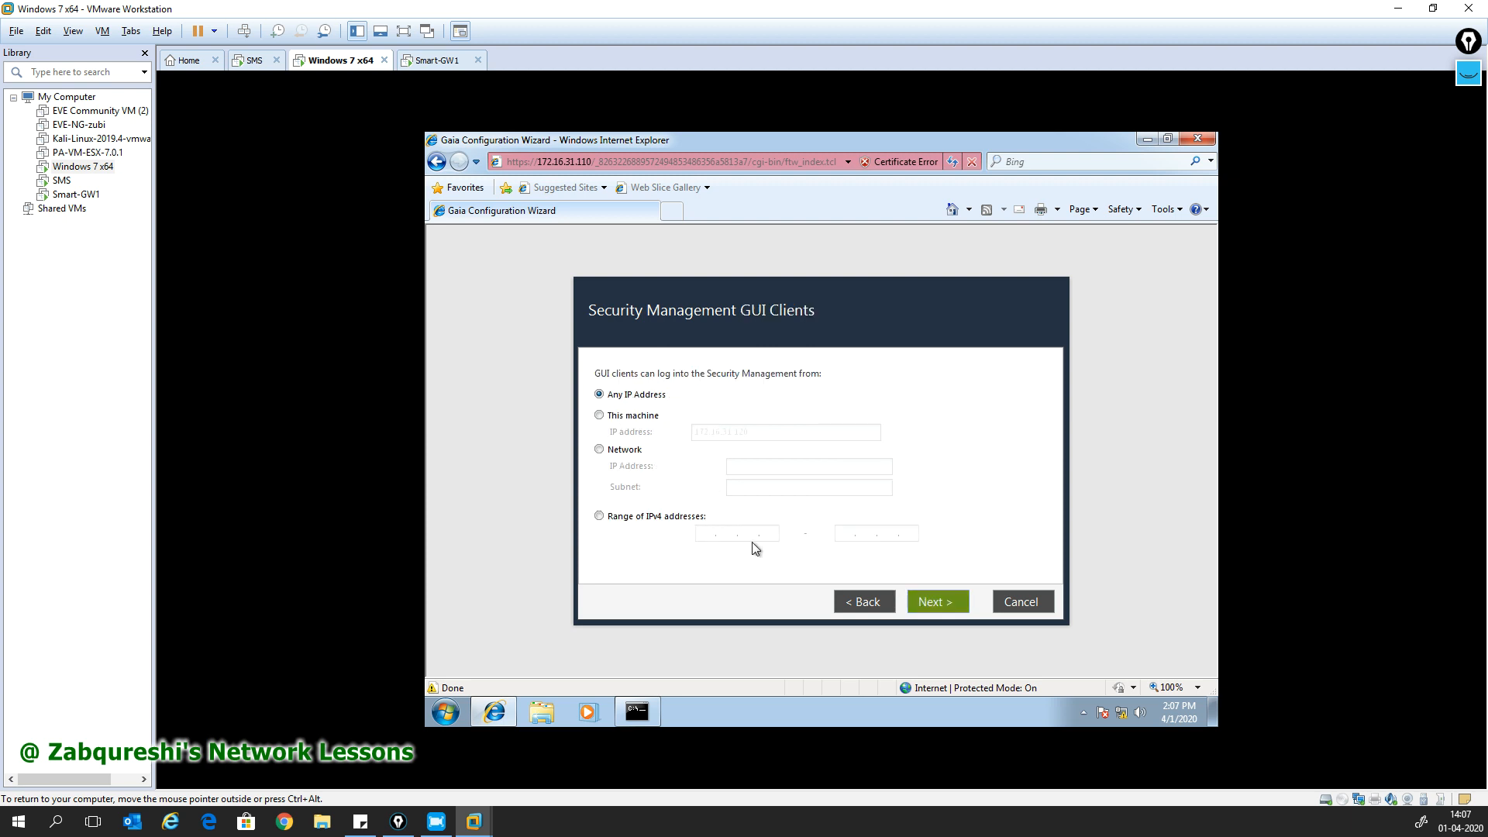
drag(612, 374, 823, 374)
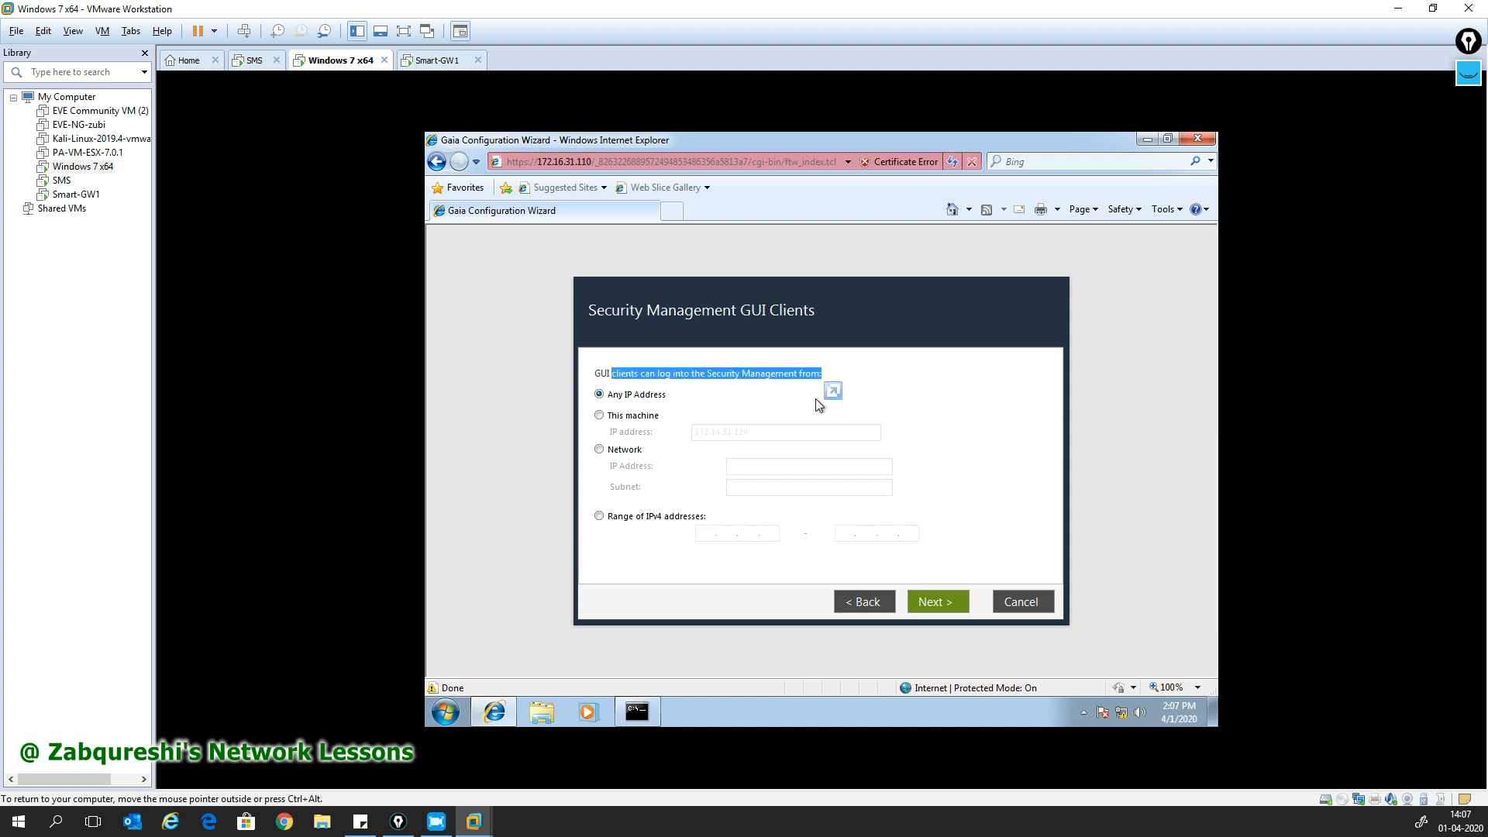
click(620, 416)
key(Tab)
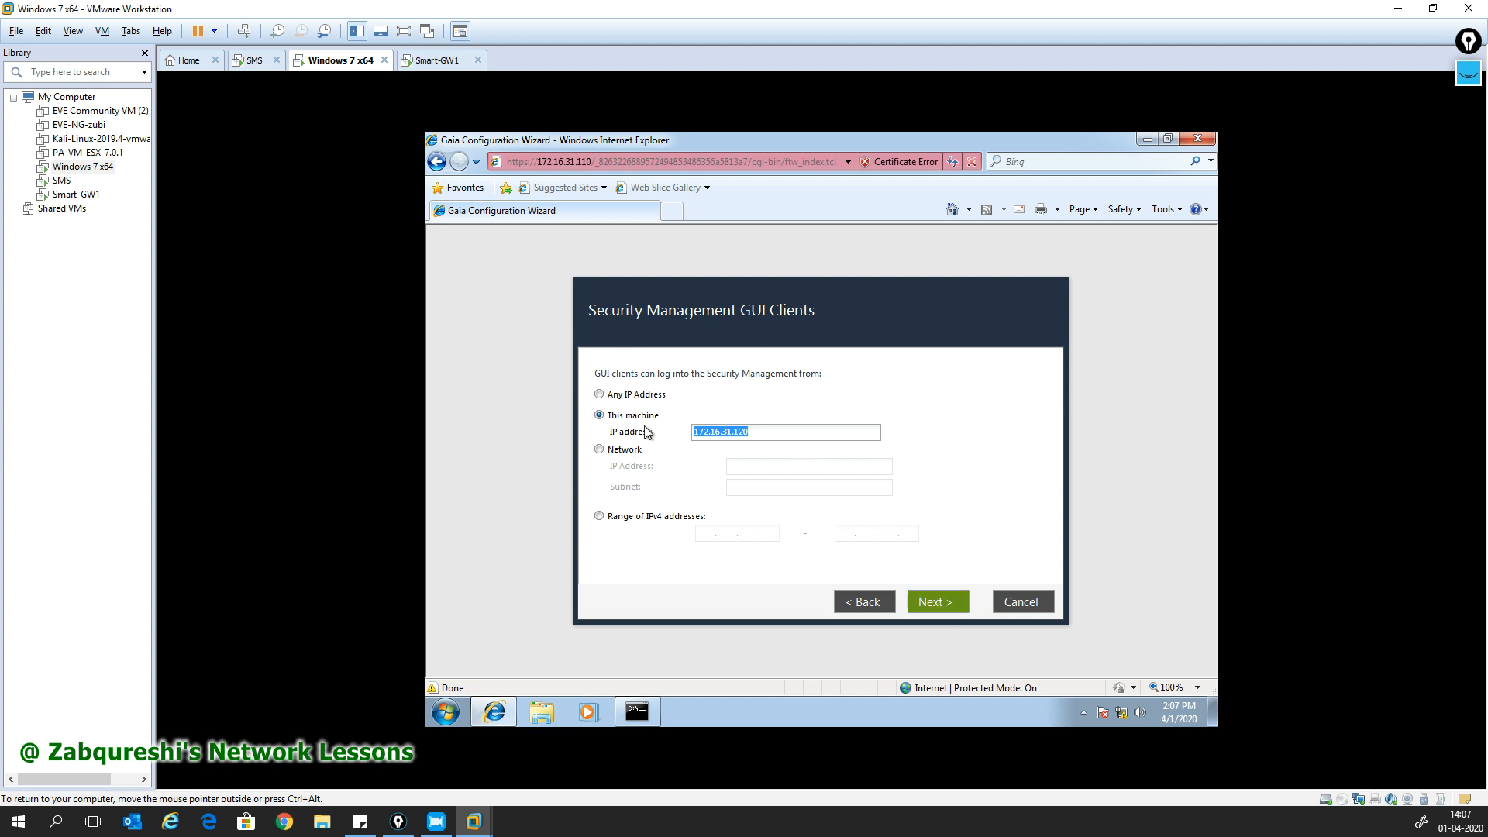
click(631, 401)
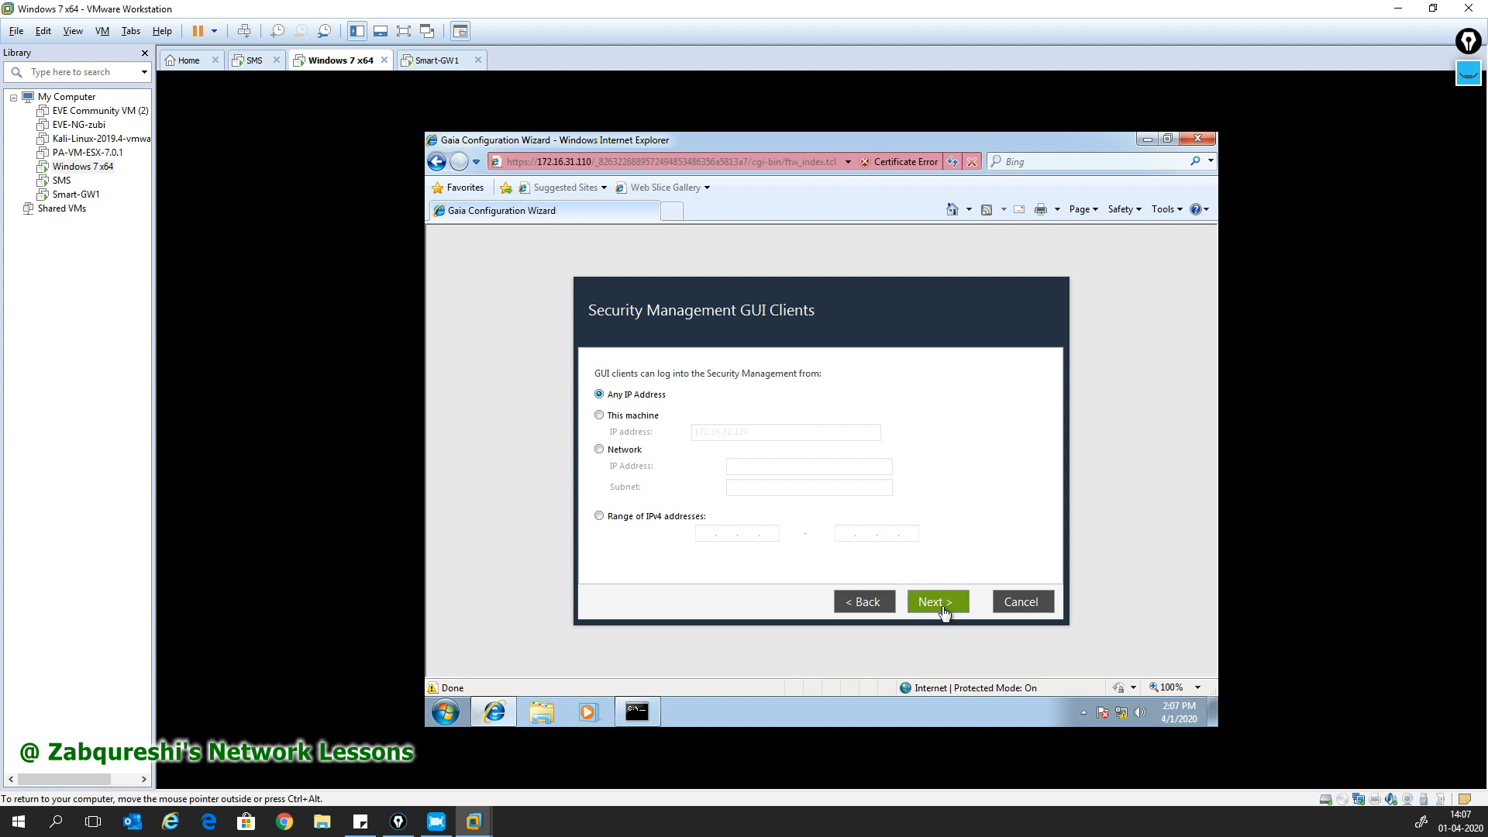
- Review the summary, finish the wizard and confirm starting the configuration
click(942, 609)
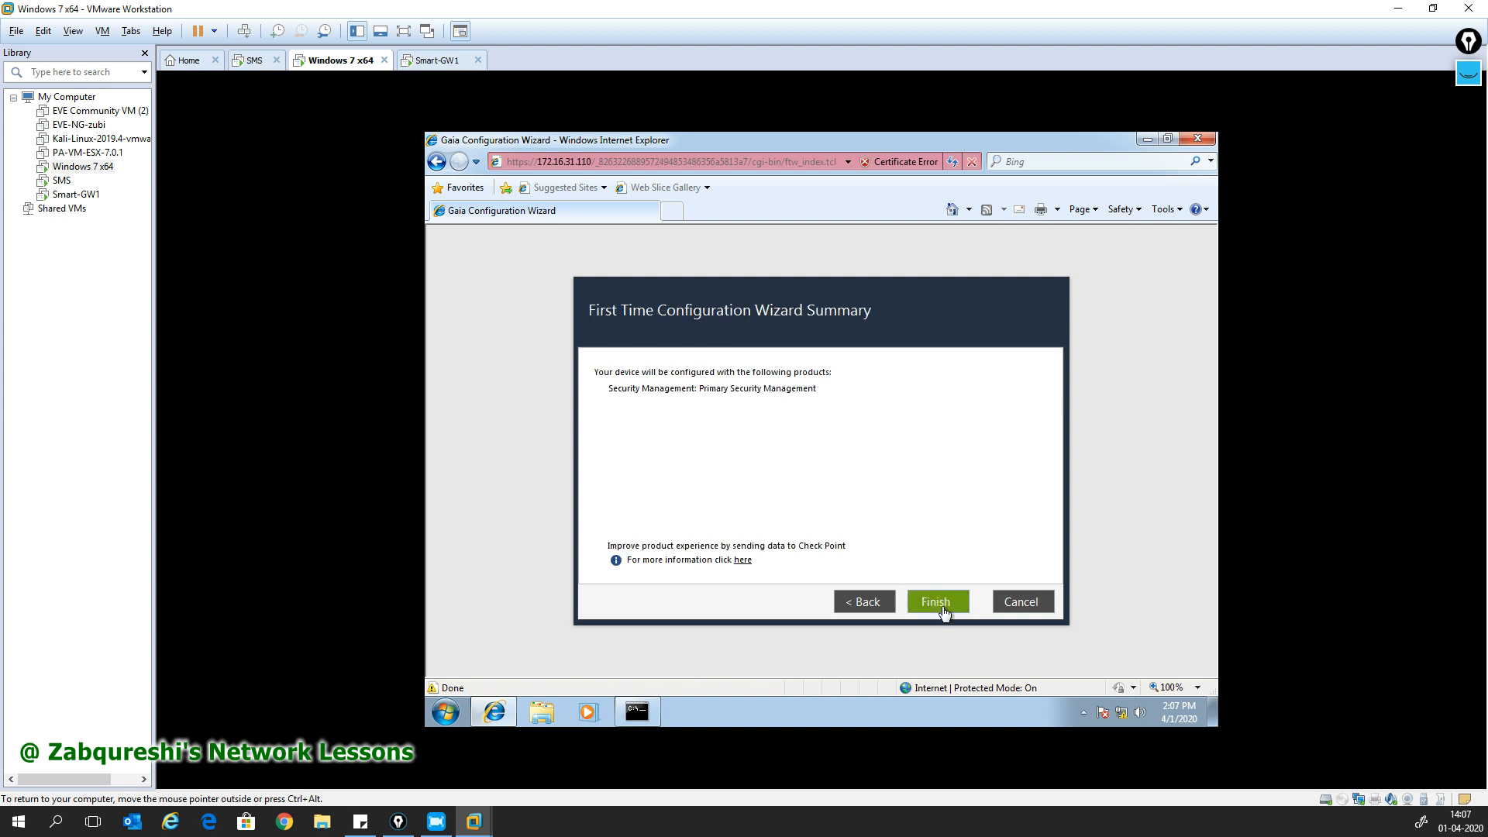
click(941, 607)
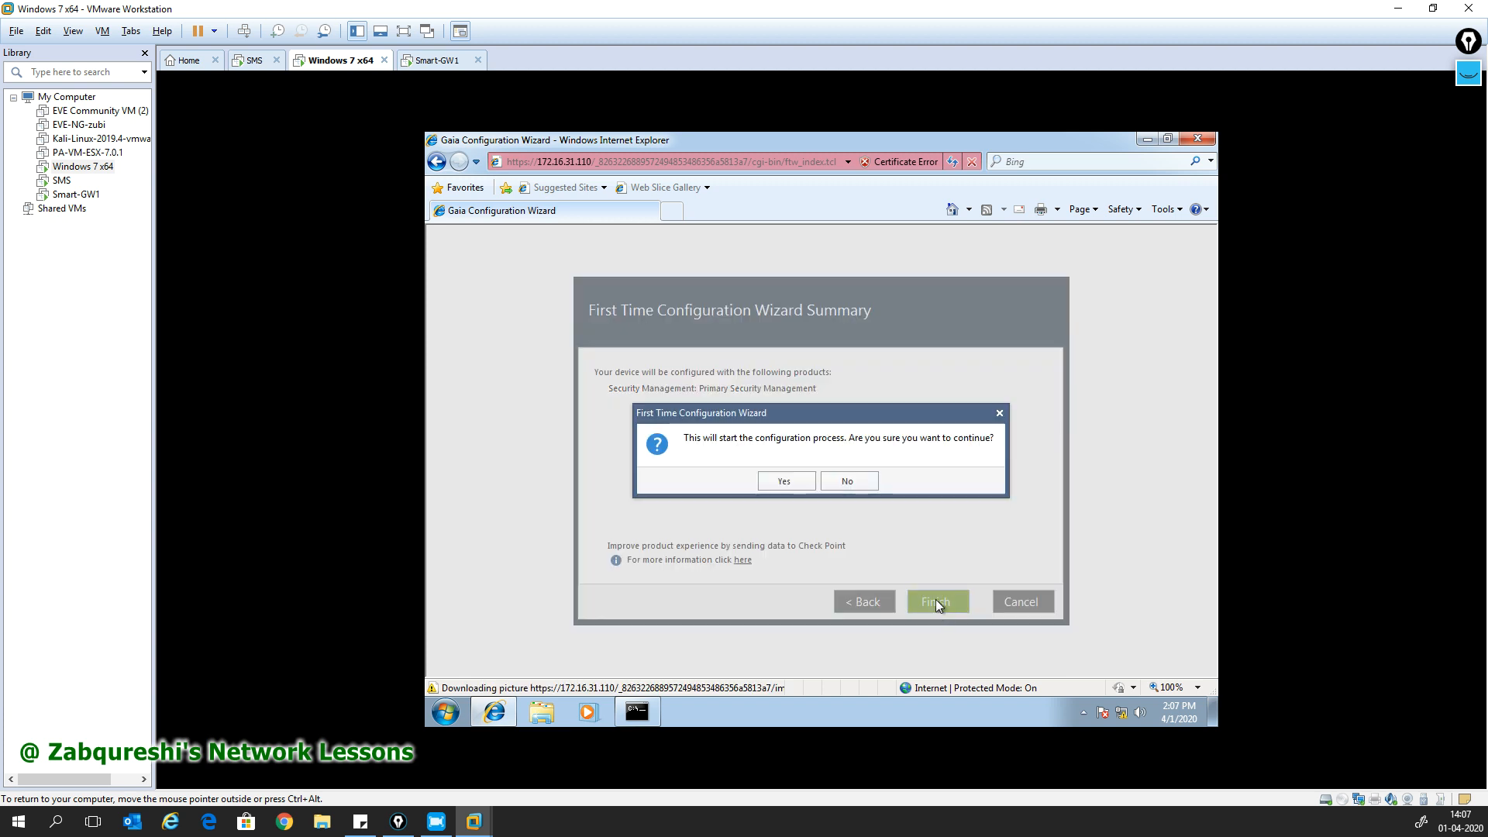
click(786, 482)
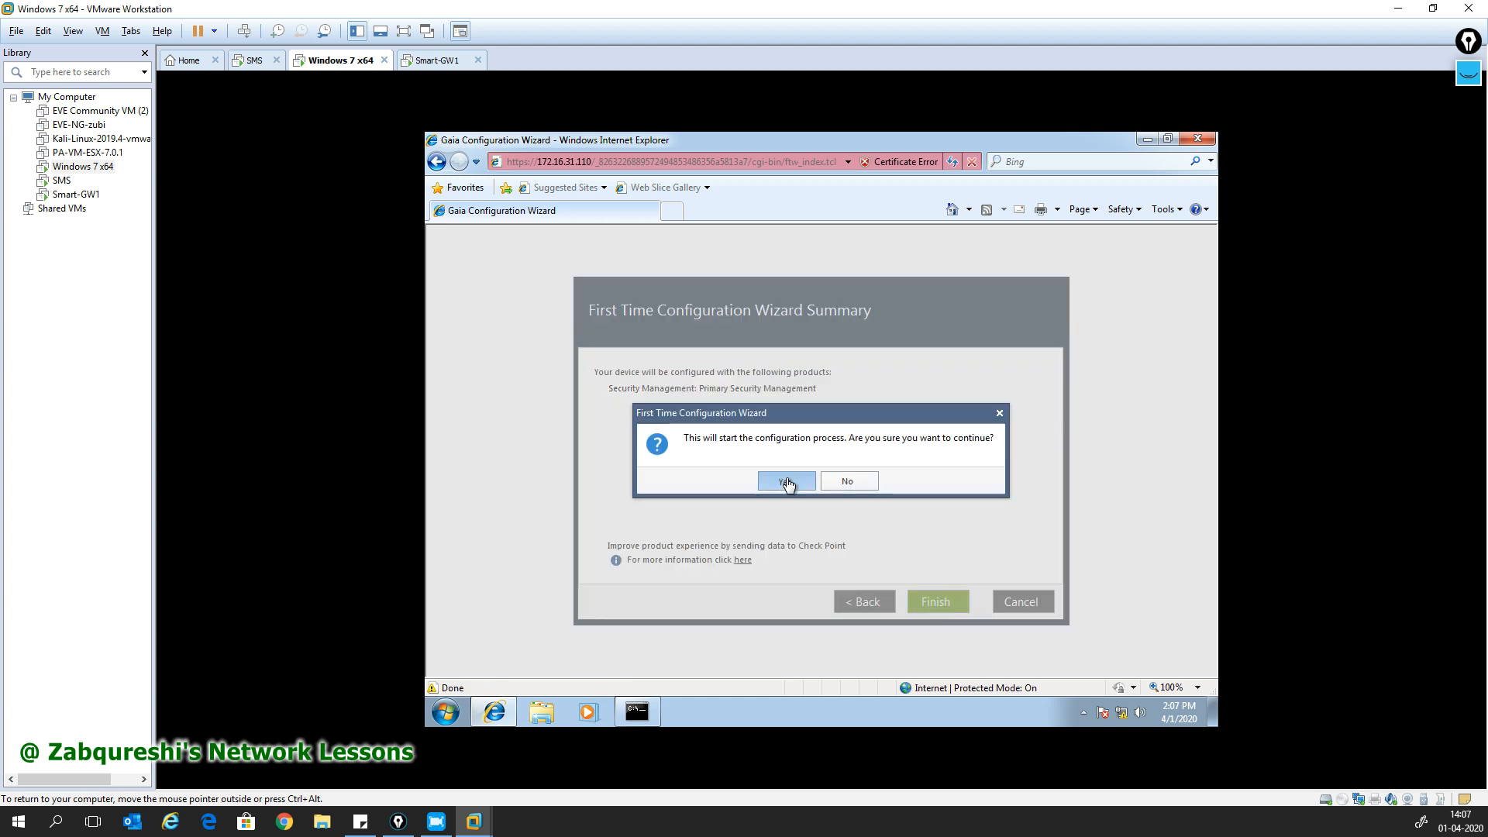